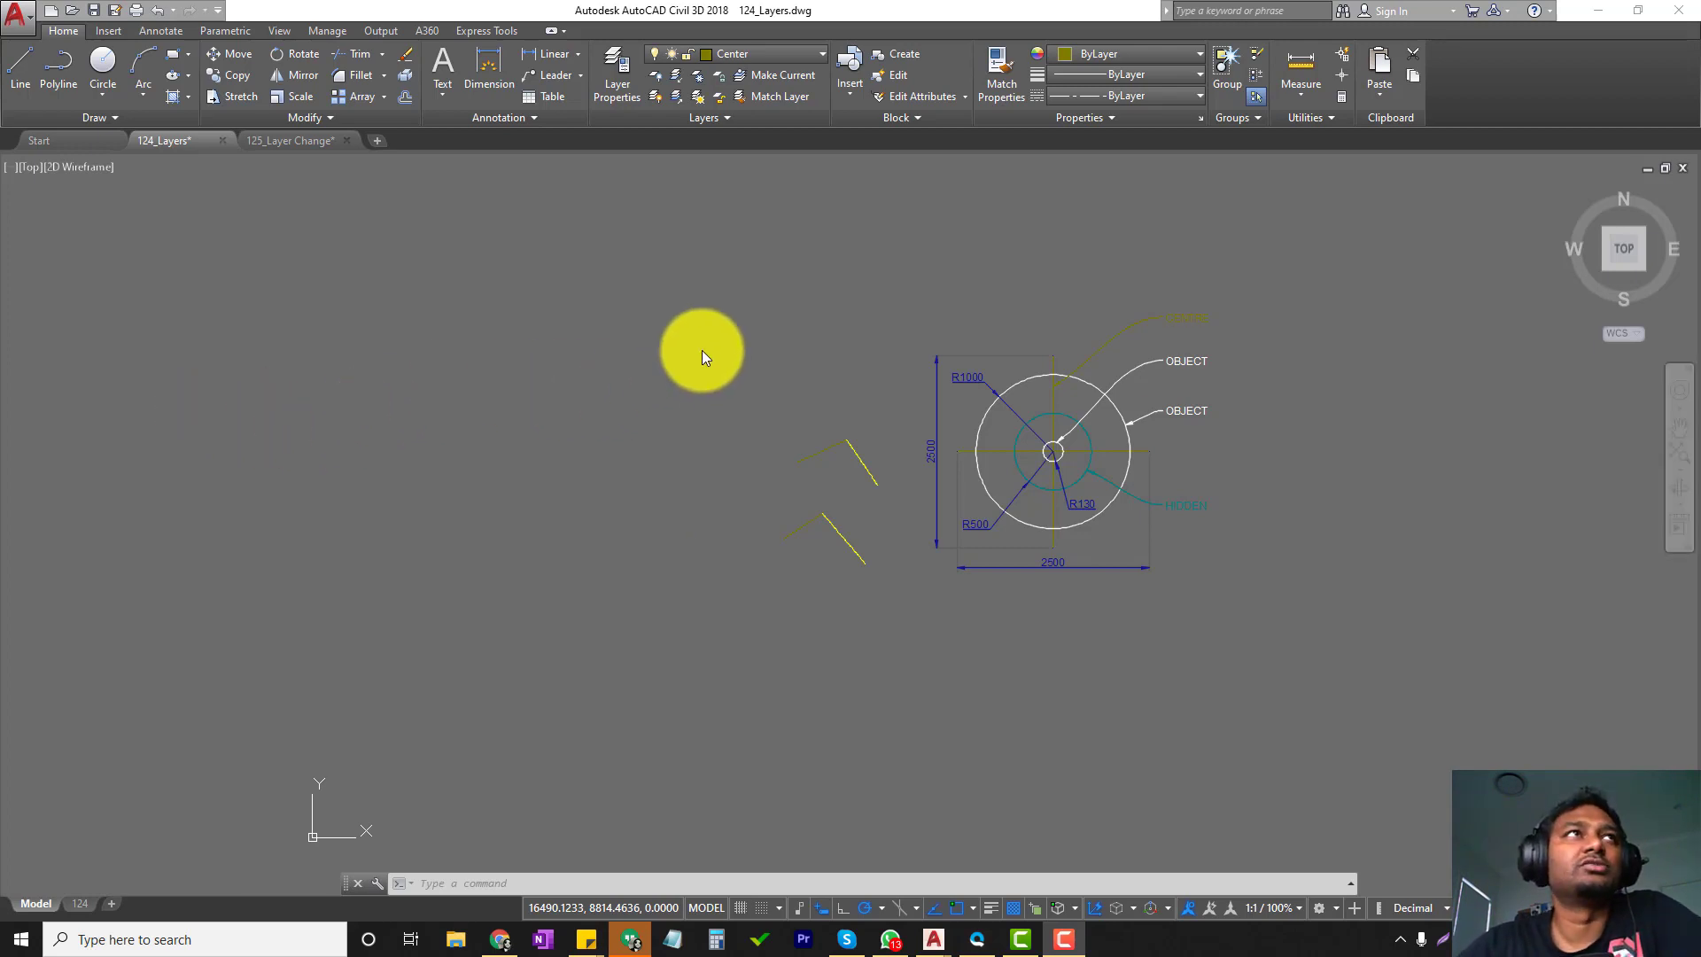
# Look at the 125_Layer Change drawing and return to the 124_Layers drawing.
pyautogui.click(280, 139)
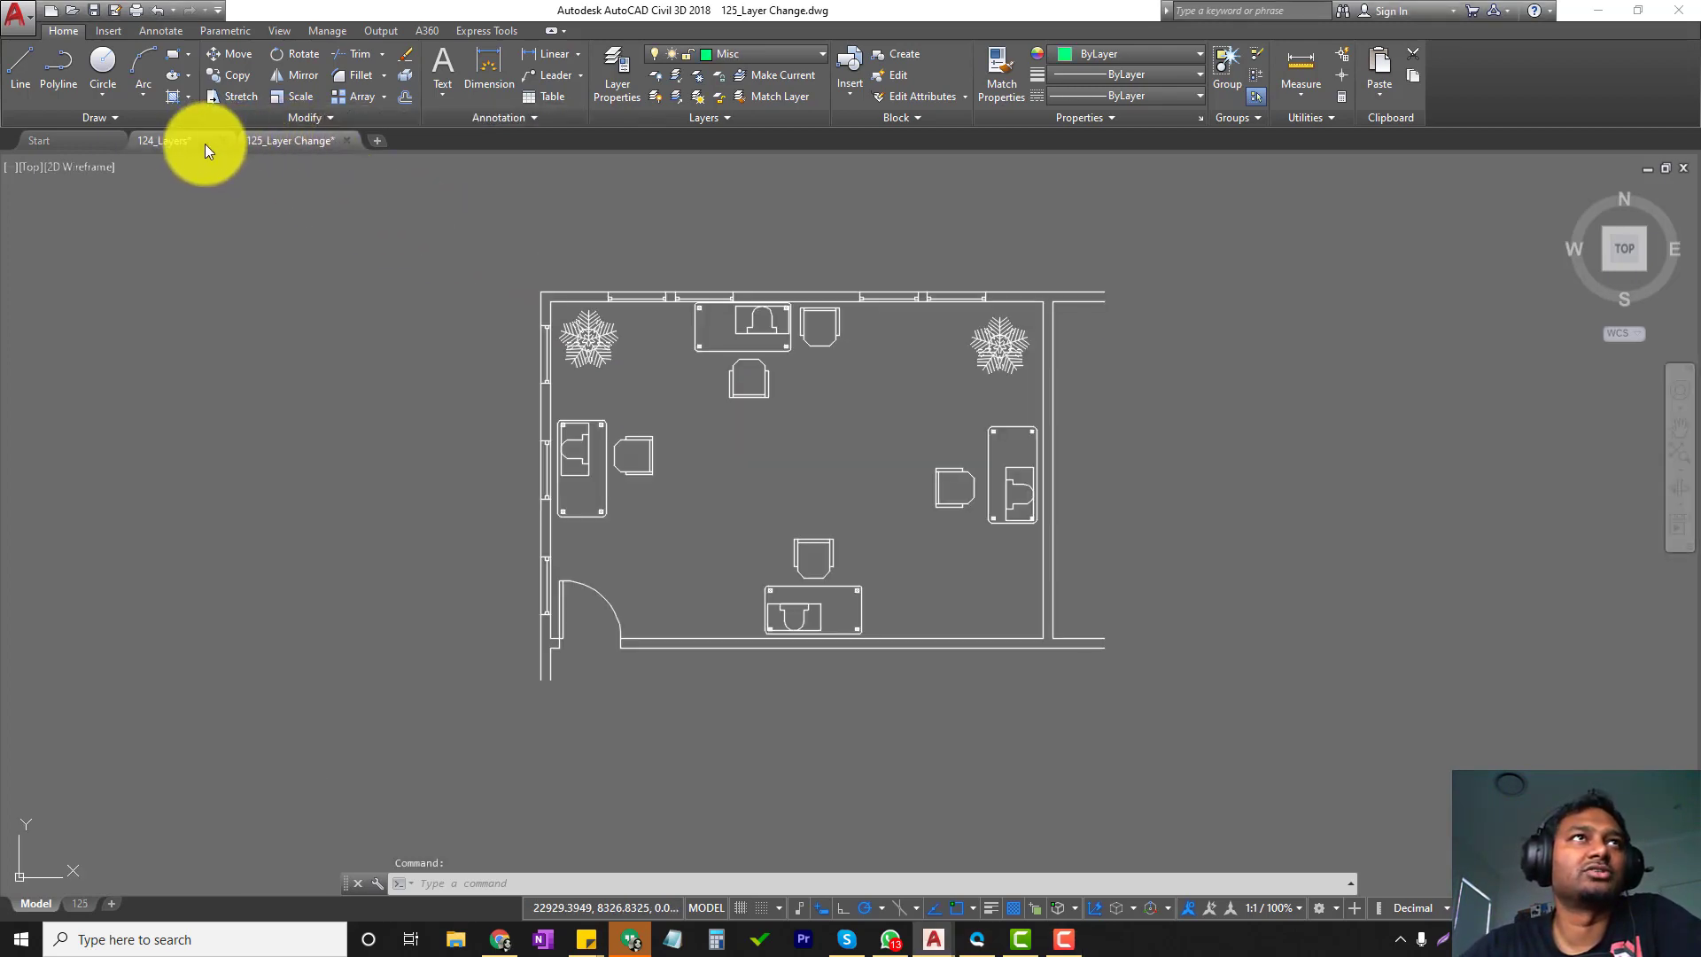
pyautogui.click(211, 145)
pyautogui.moveTo(752, 338); pyautogui.dragTo(516, 367, button='middle')
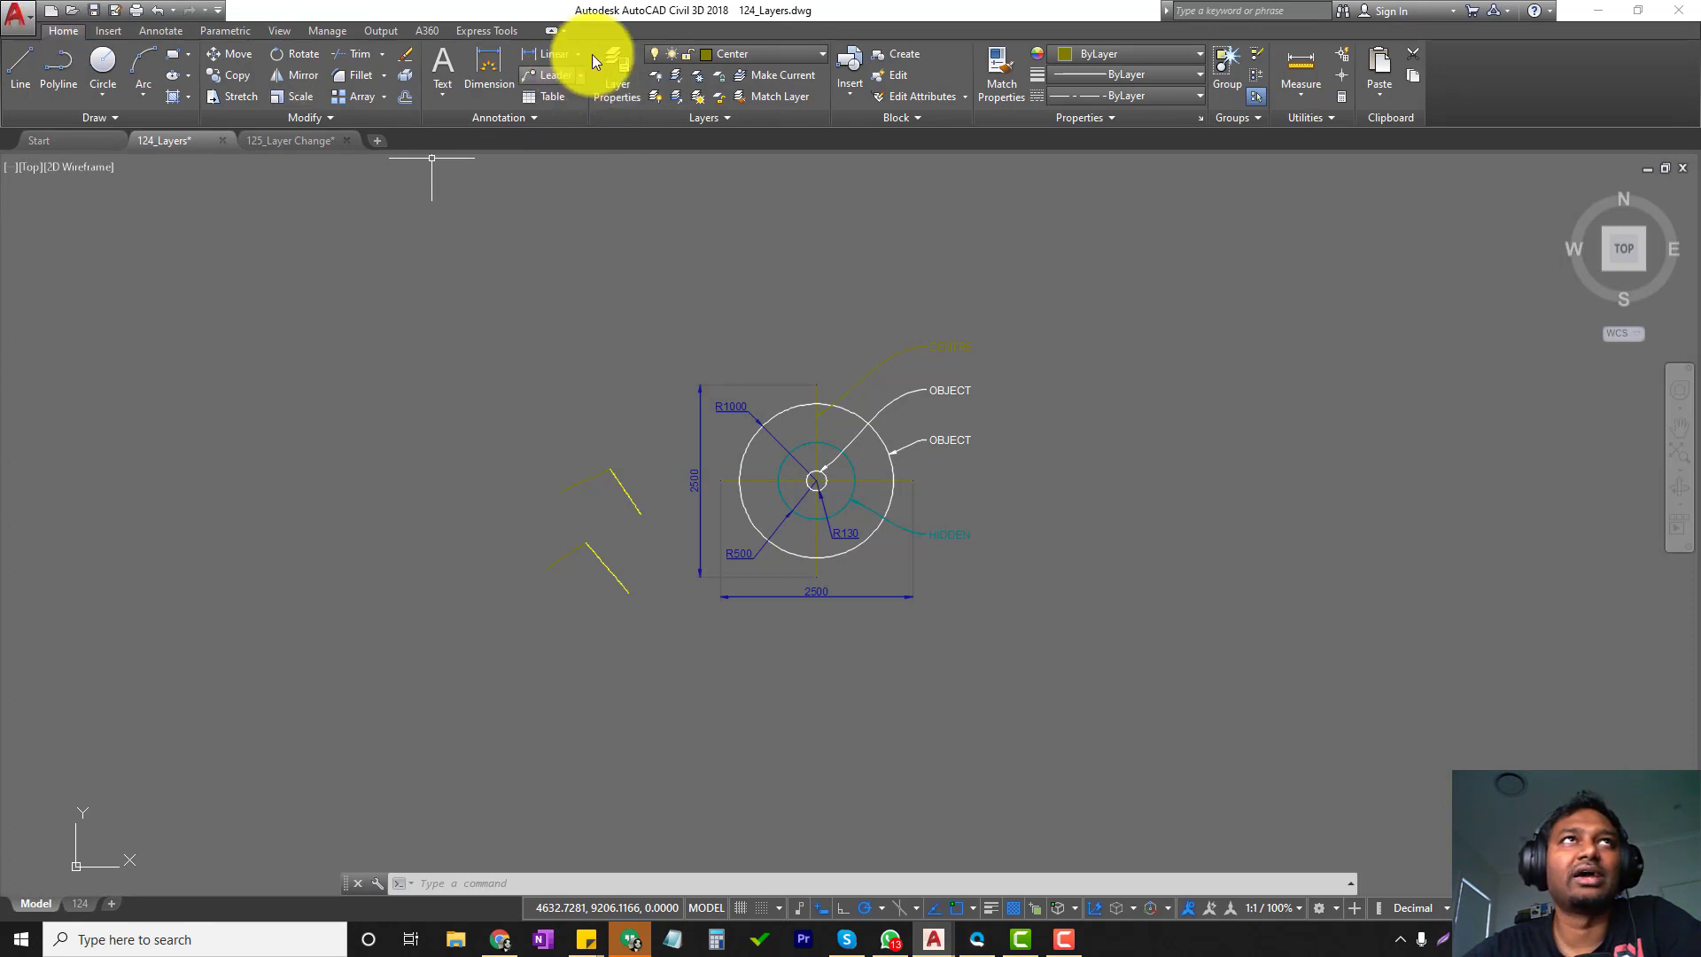
# Display the Layer Properties Manager over the drawing area and widen its On and Freeze columns.
pyautogui.click(676, 117)
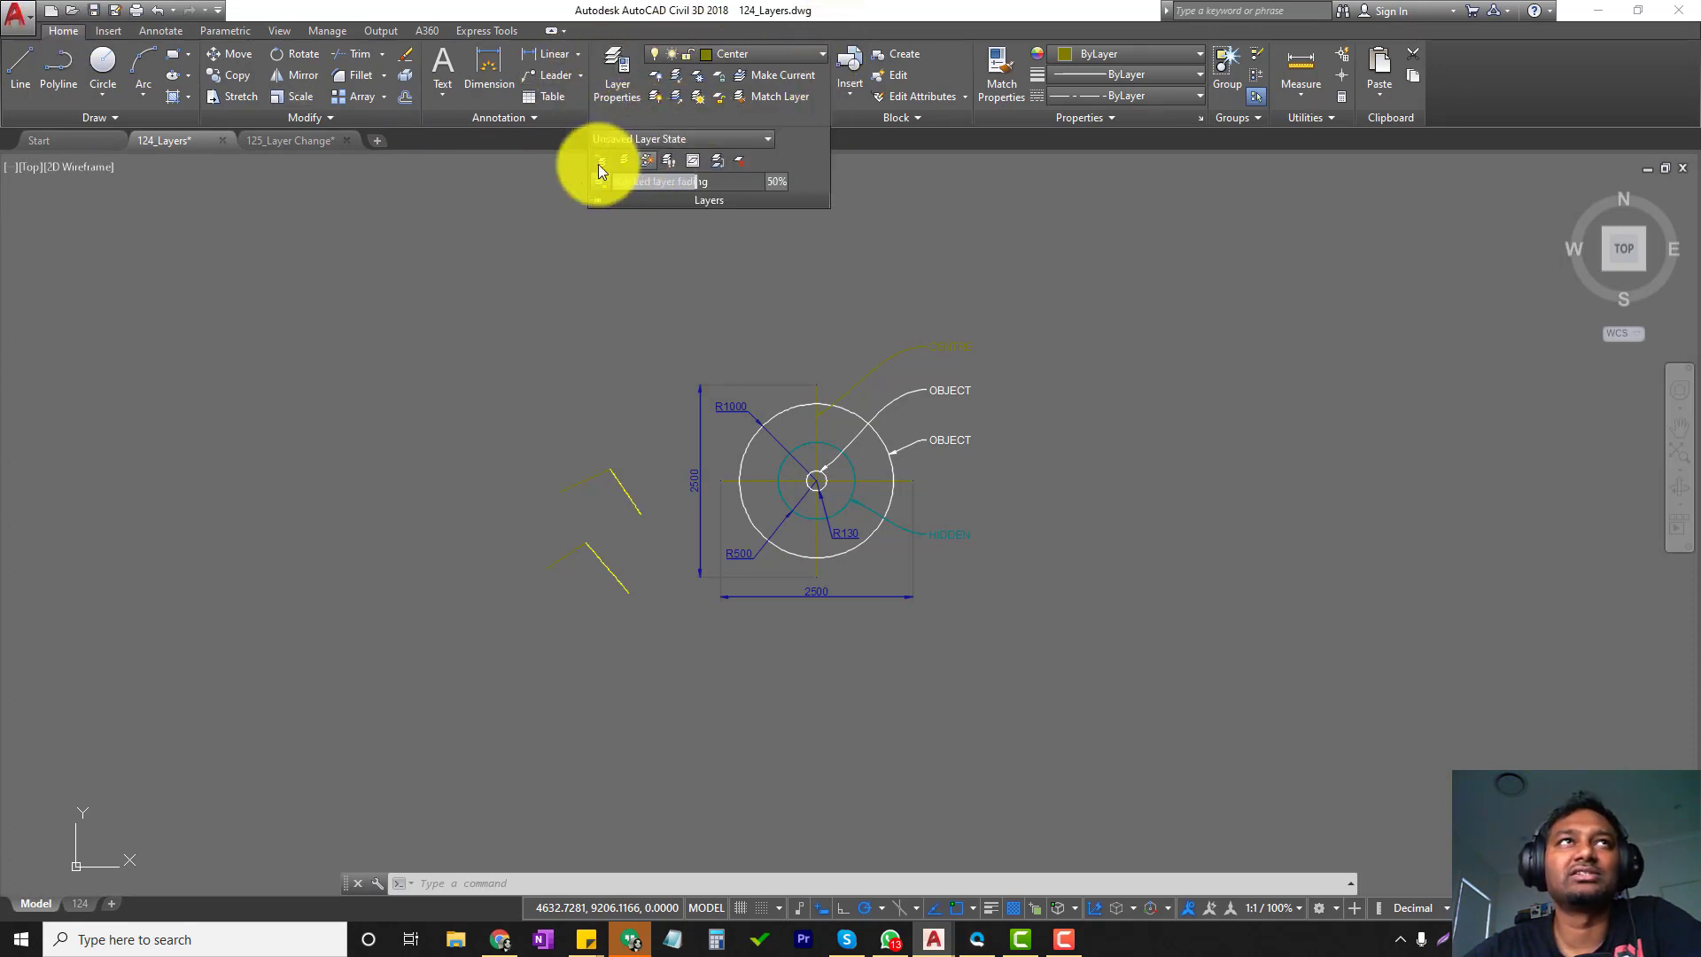
pyautogui.click(615, 67)
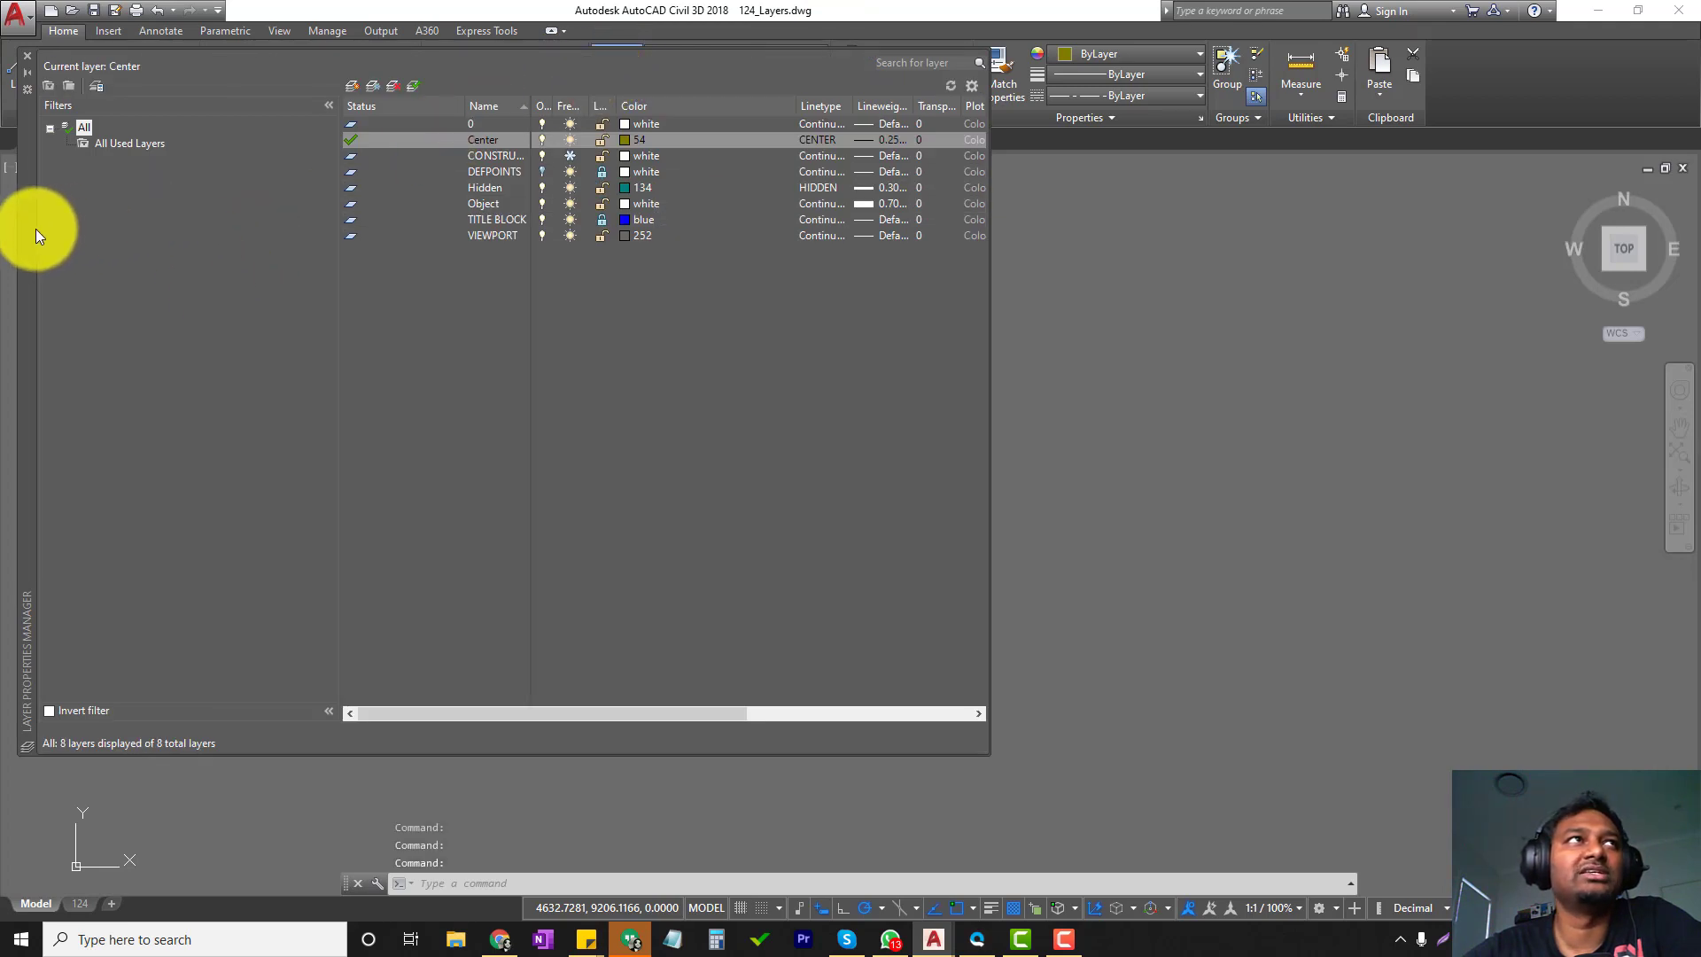
pyautogui.moveTo(35, 229); pyautogui.dragTo(363, 332)
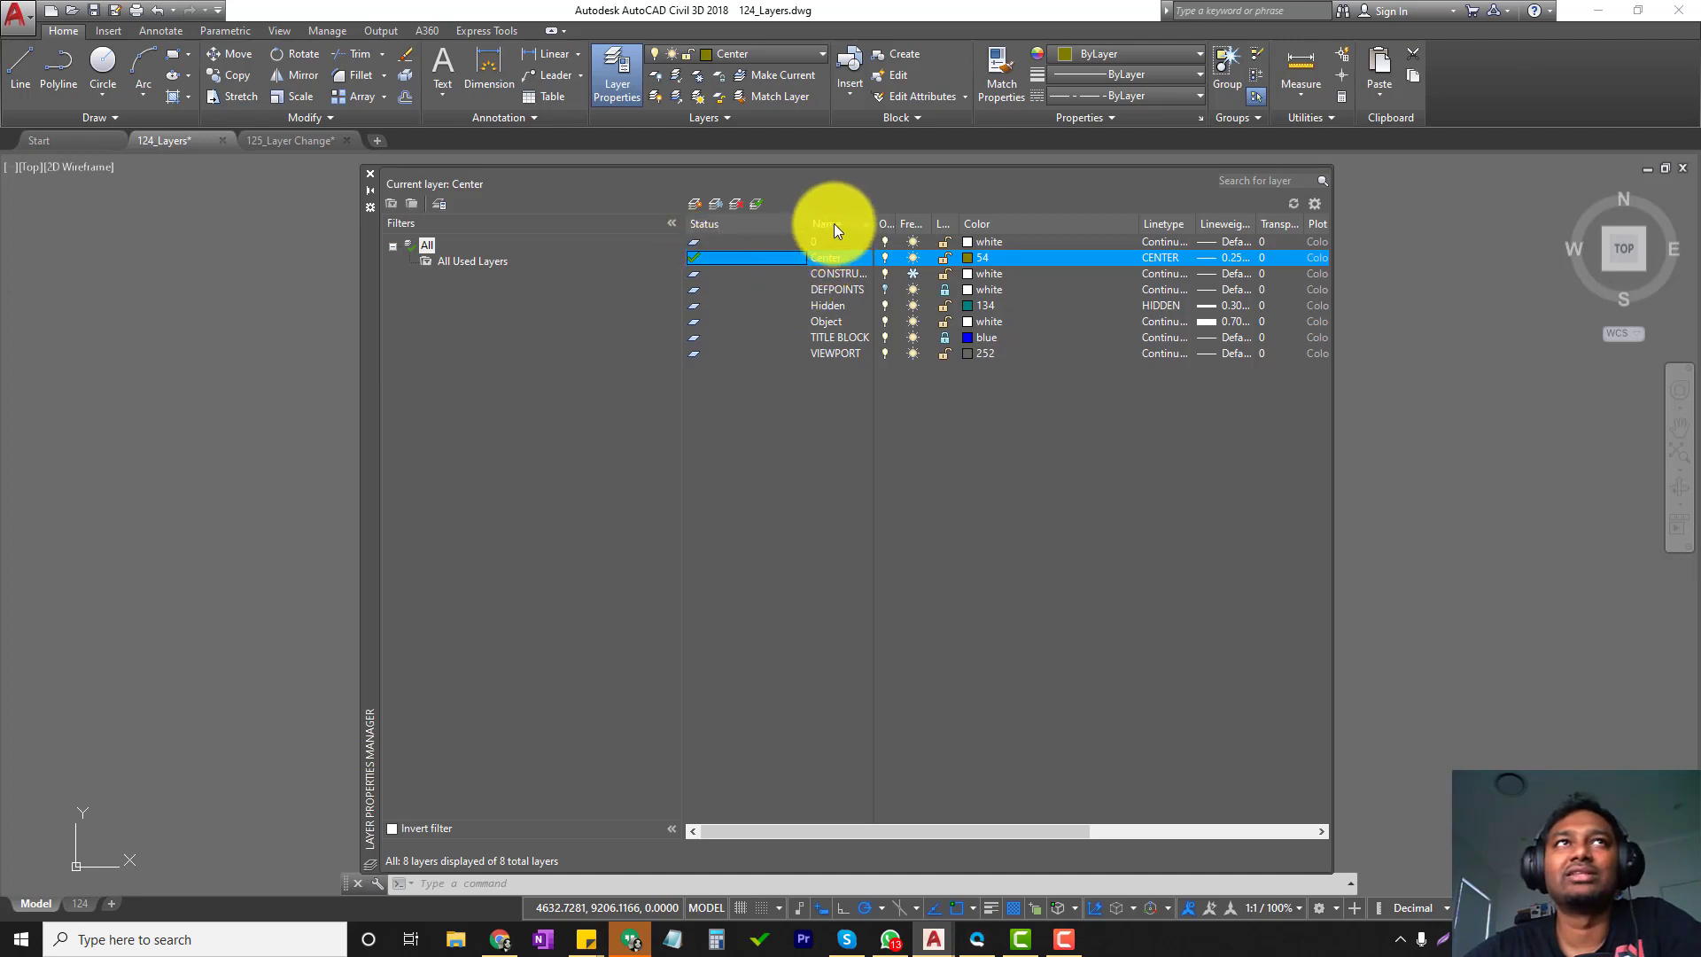
pyautogui.moveTo(896, 223); pyautogui.dragTo(935, 224)
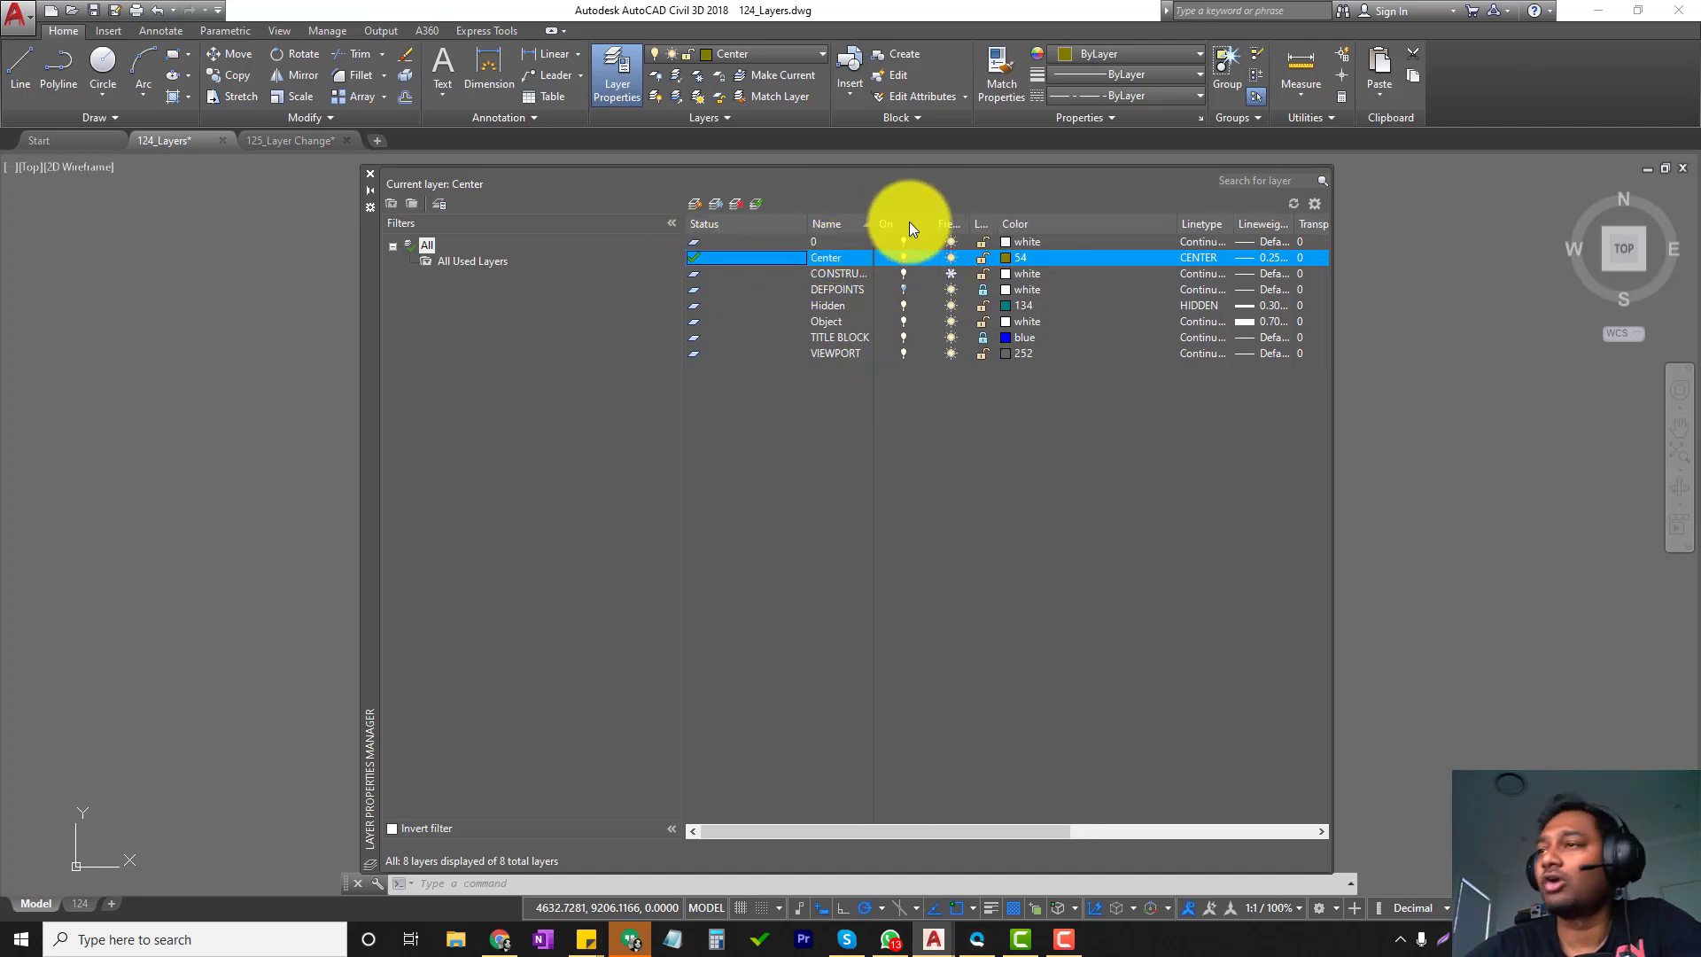
pyautogui.doubleClick(971, 223)
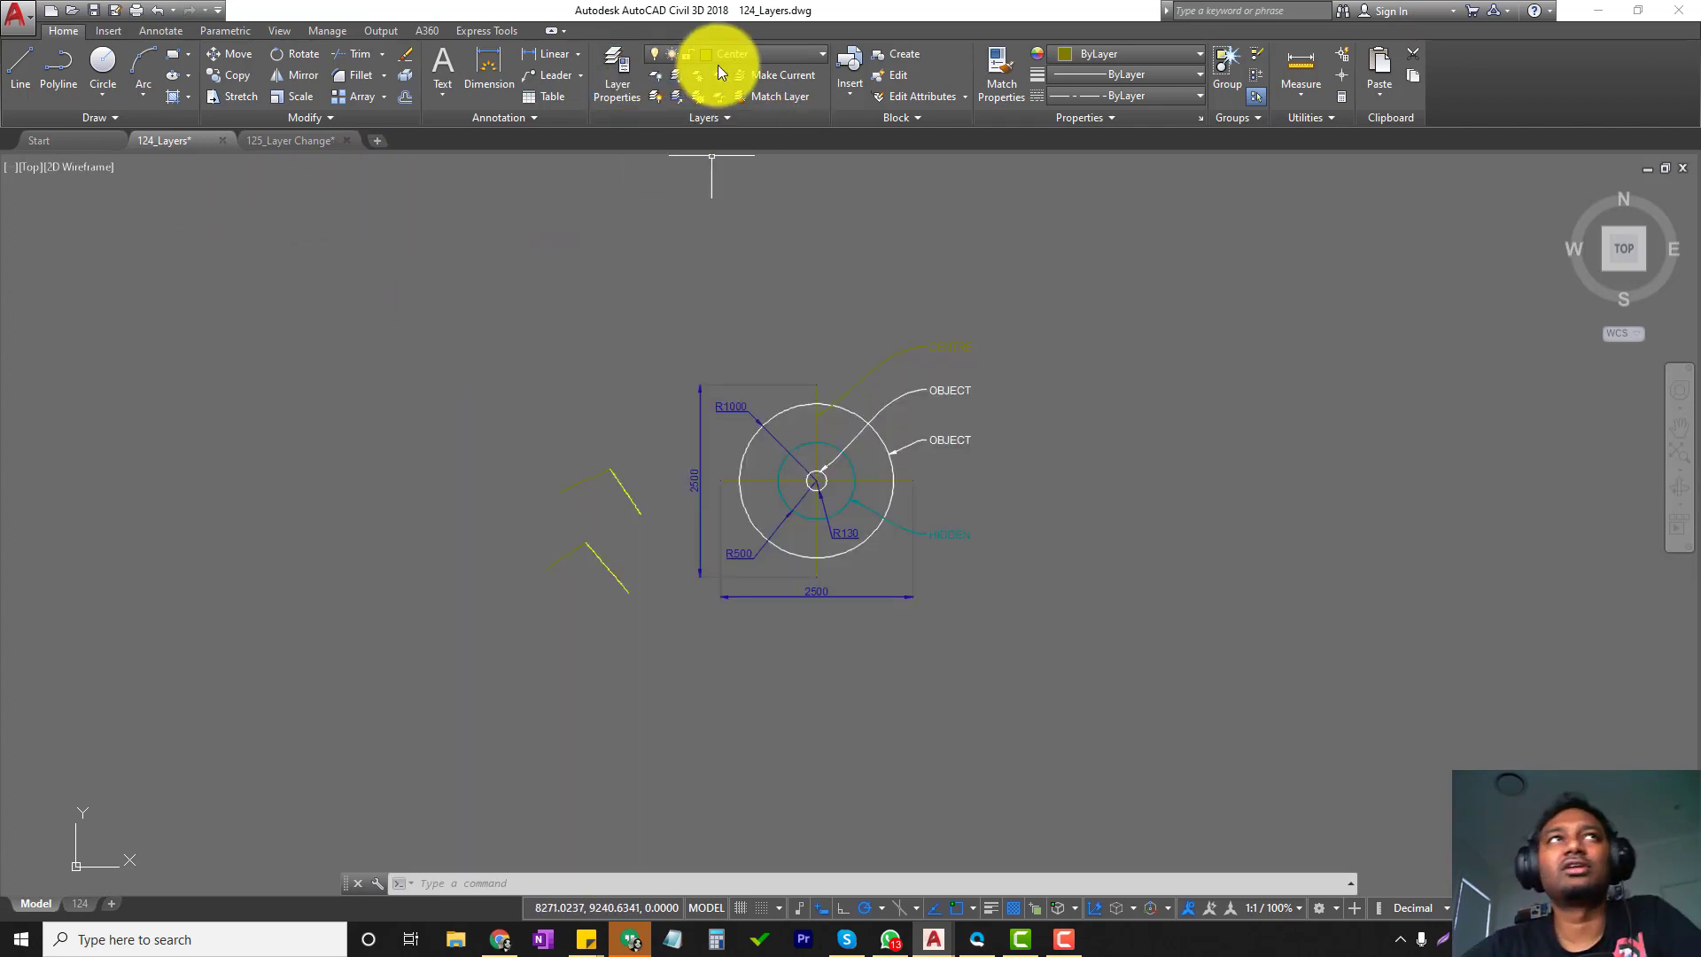
# Draw a three-segment zigzag line on the Center layer in the empty area above and left of the circles.
pyautogui.click(749, 55)
pyautogui.click(748, 57)
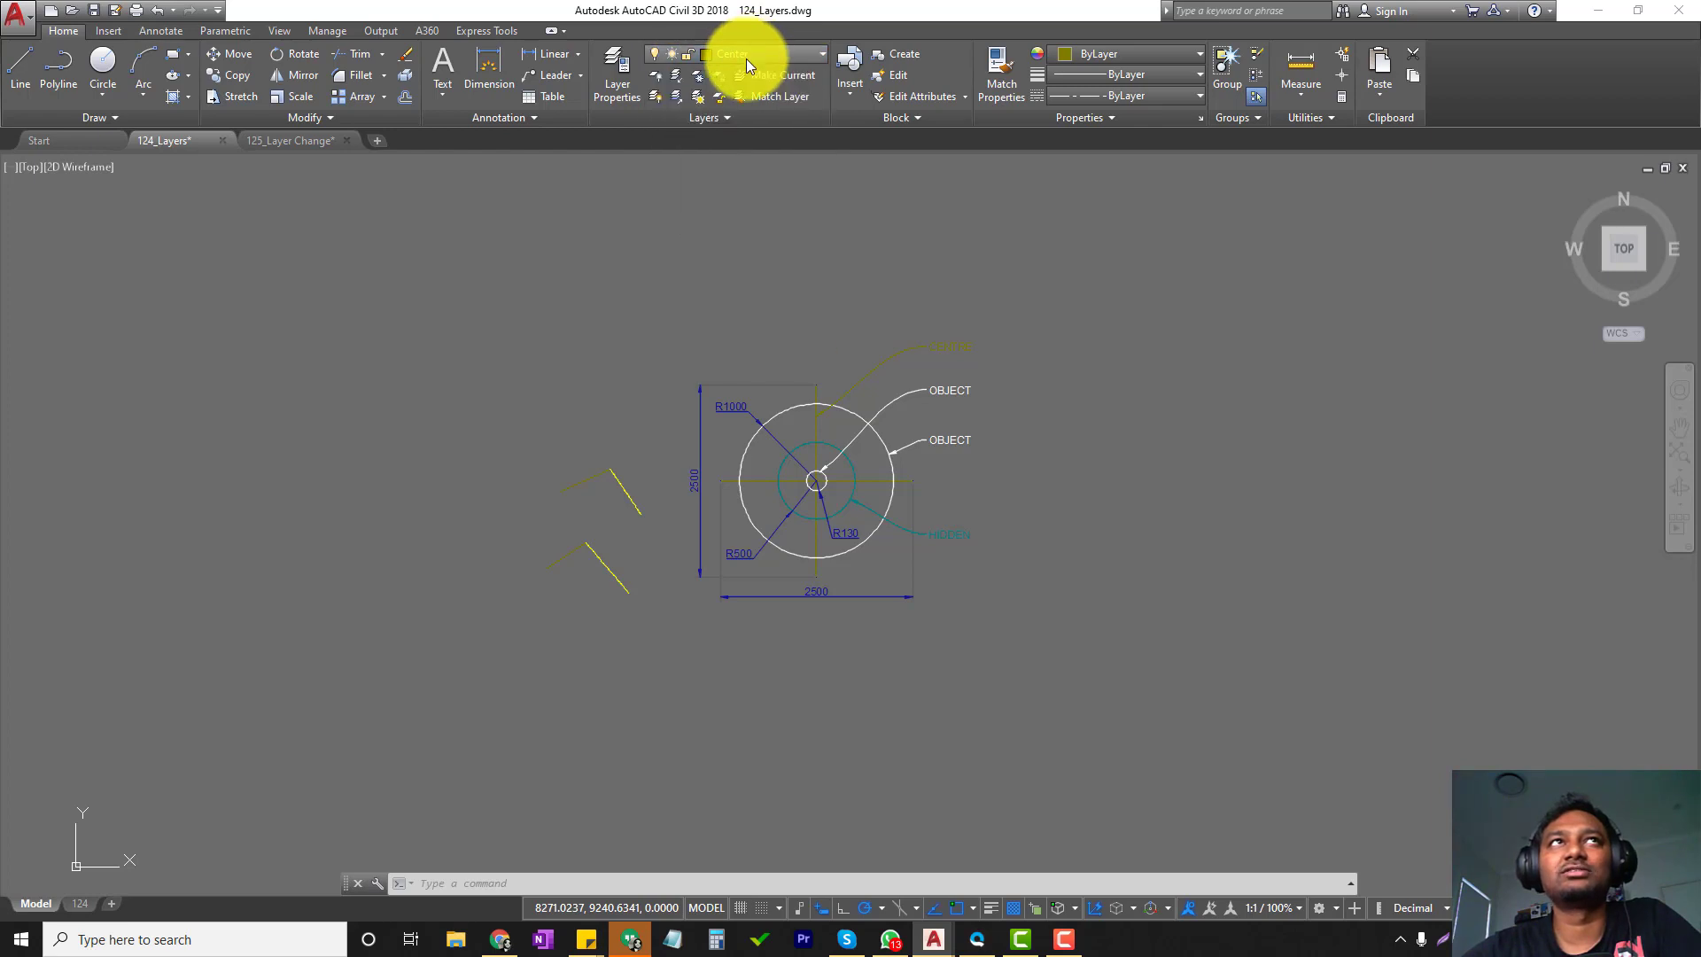
pyautogui.write('l')
pyautogui.press('Return')
pyautogui.click(442, 290)
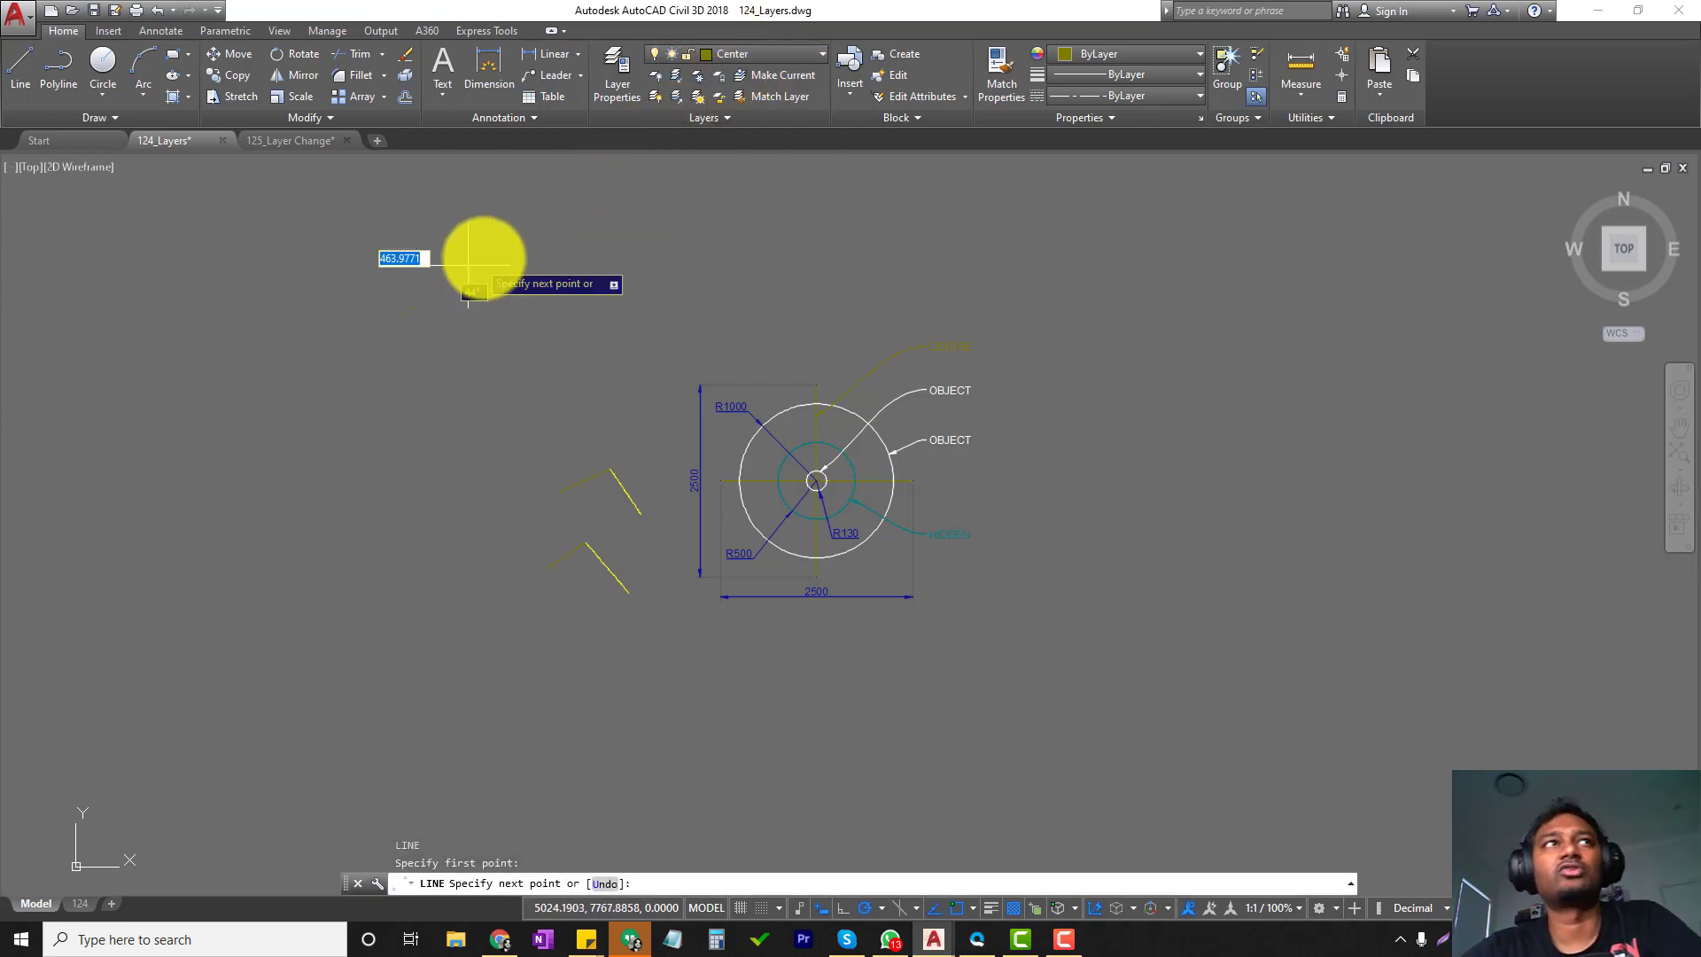
pyautogui.click(689, 239)
pyautogui.press('Return')
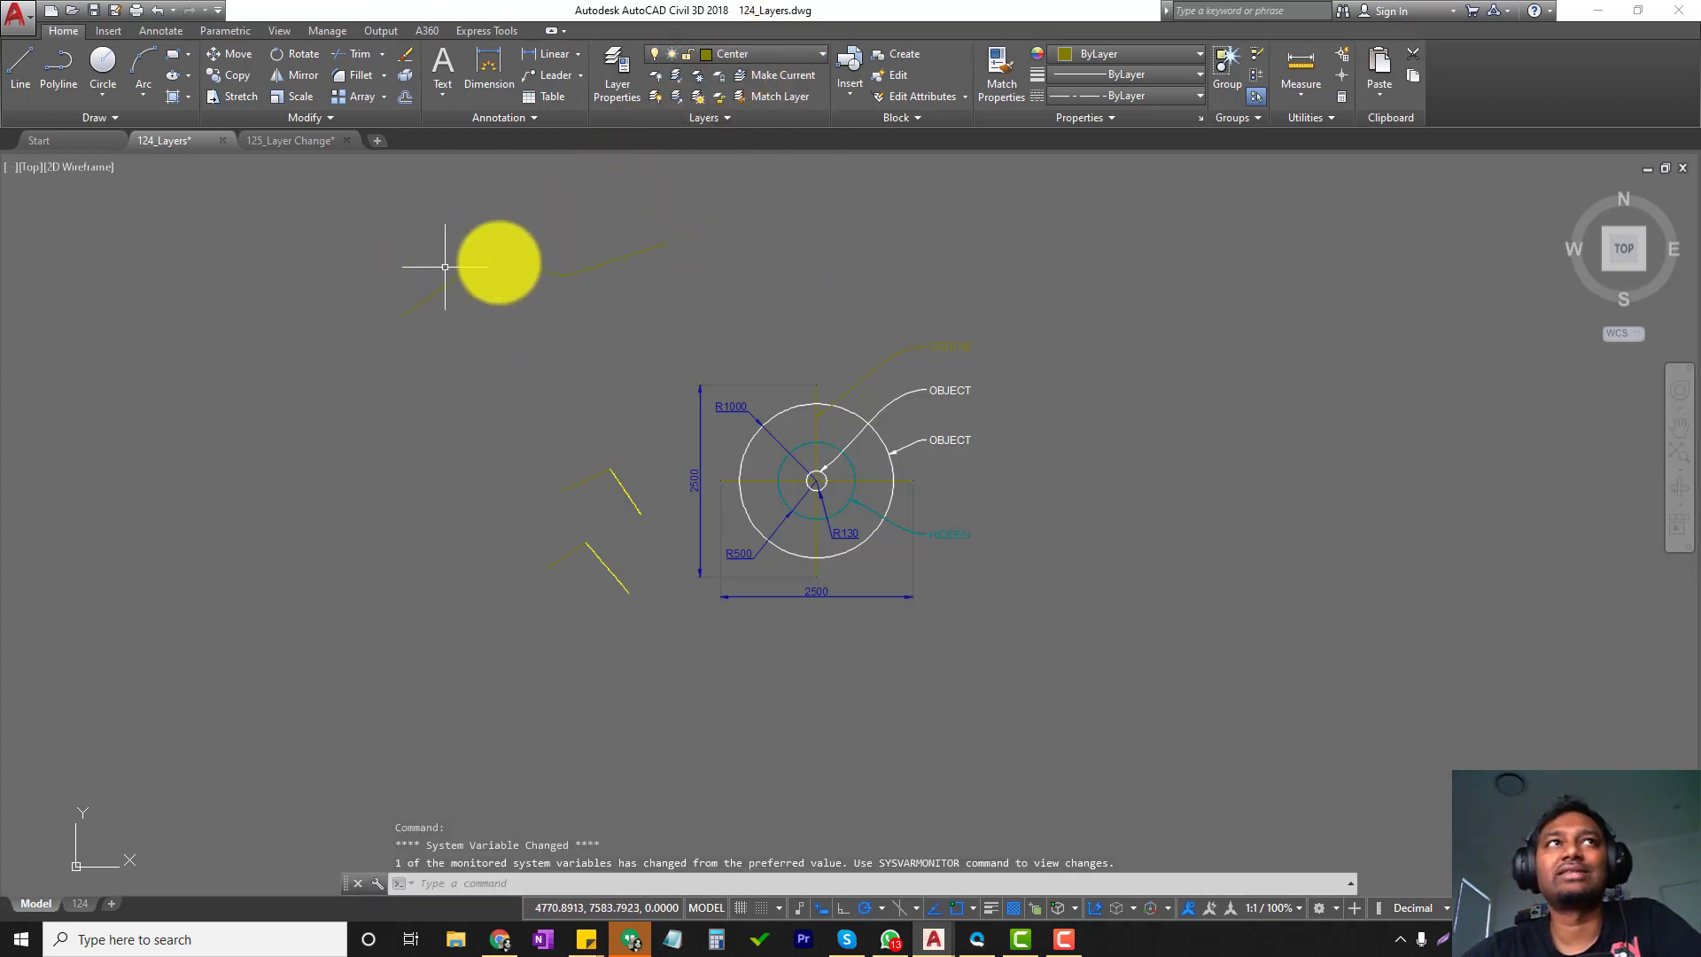
pyautogui.click(735, 59)
pyautogui.click(658, 95)
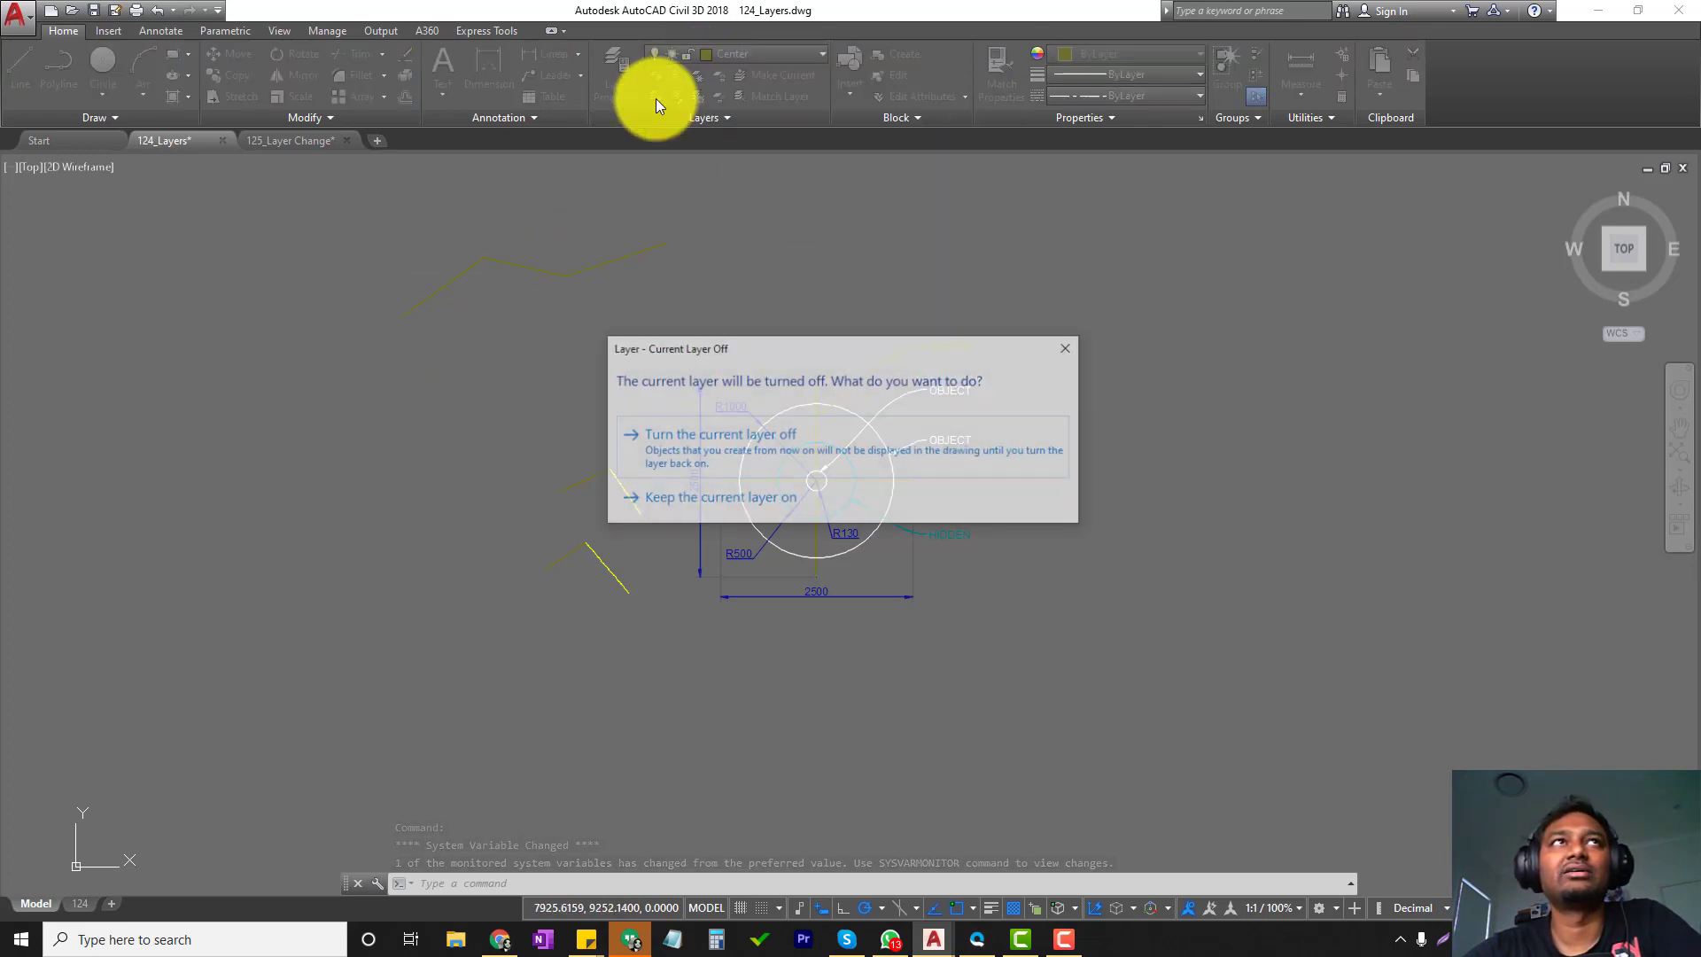
pyautogui.click(1070, 347)
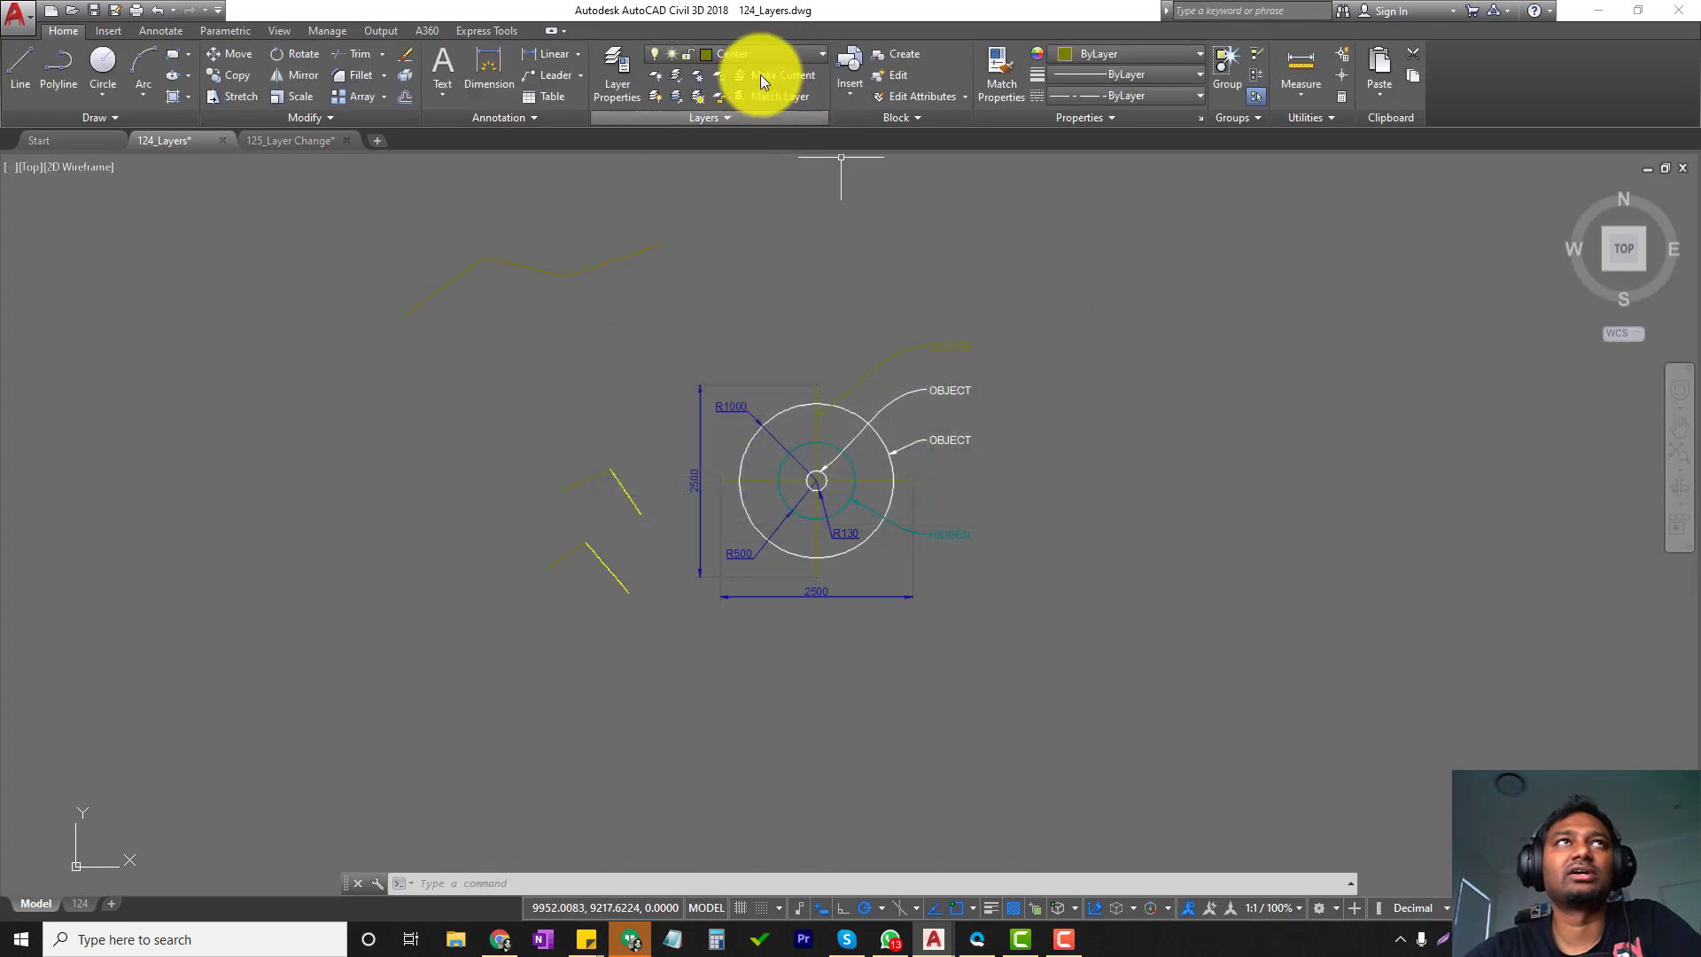
# Make TITLE BLOCK the current layer, and switch the Center layer off and back on.
pyautogui.click(748, 55)
pyautogui.click(754, 204)
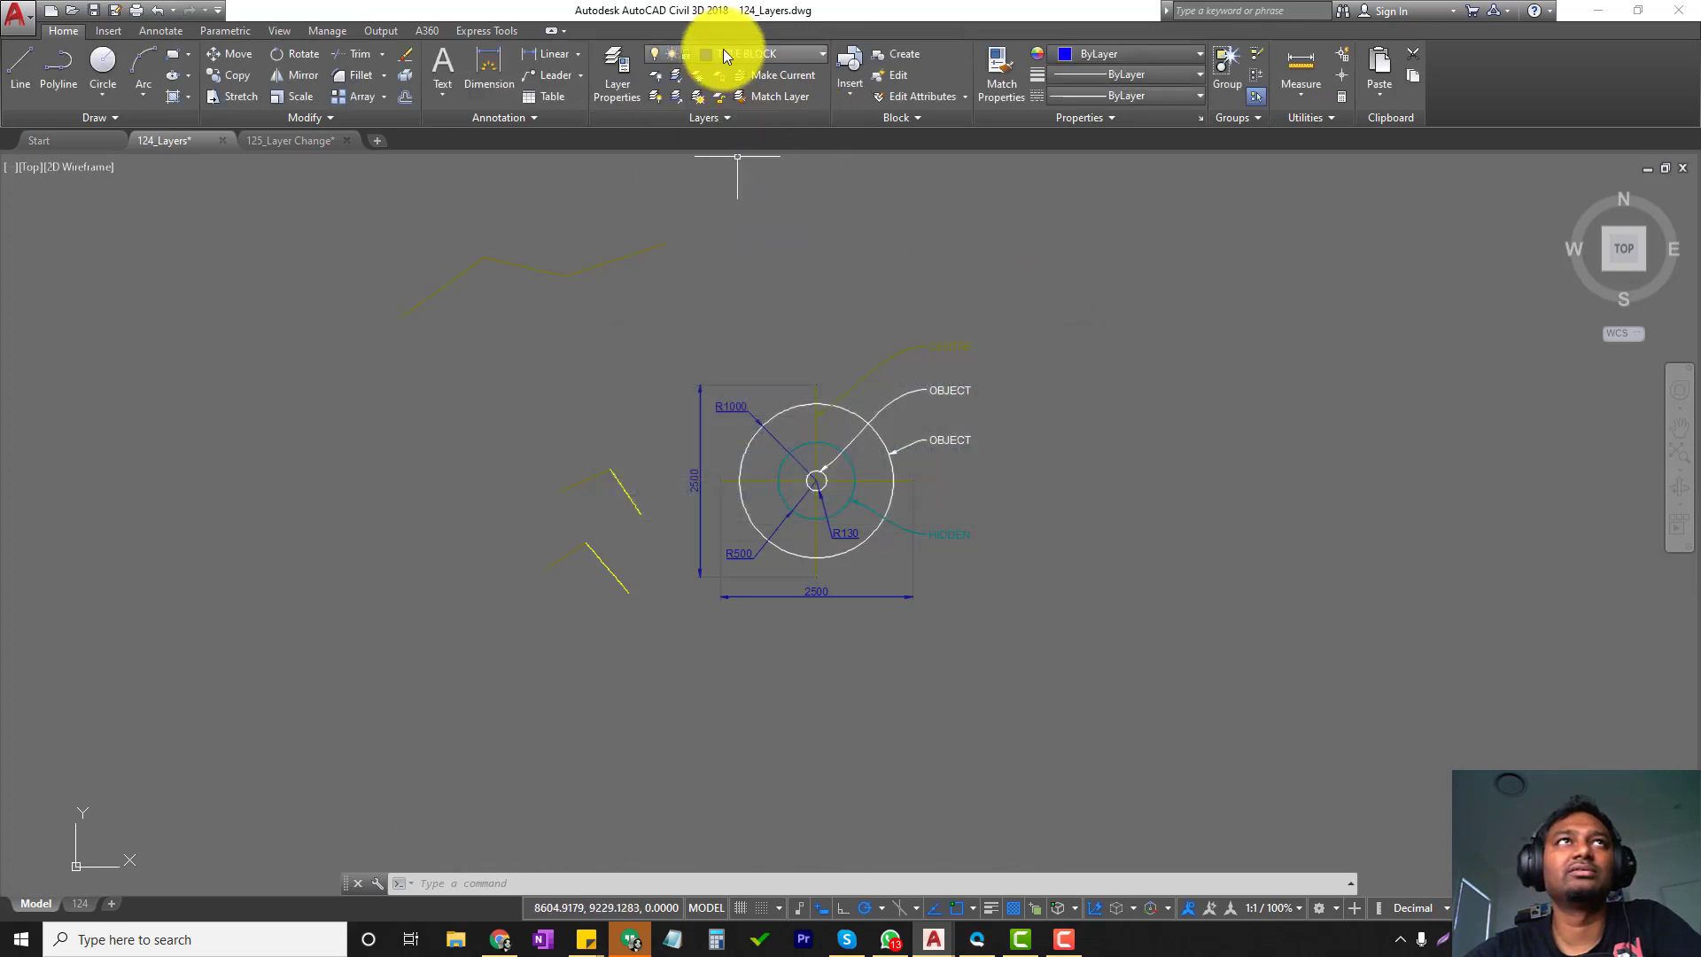
pyautogui.click(724, 53)
pyautogui.click(656, 97)
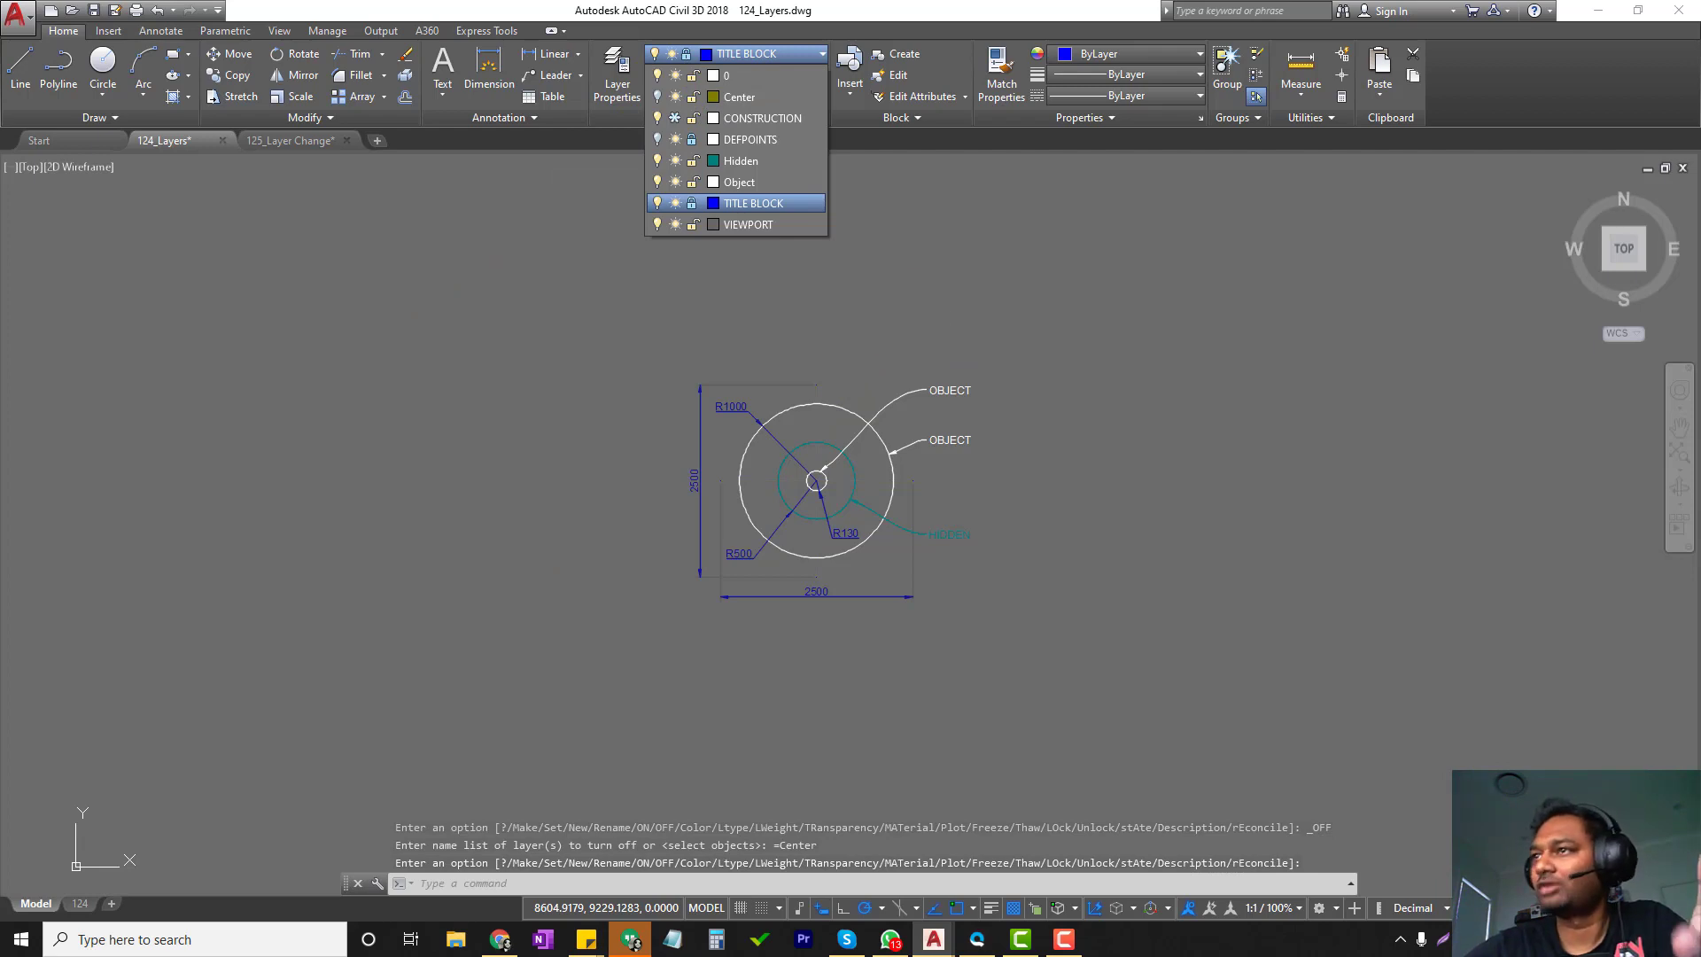
pyautogui.click(656, 97)
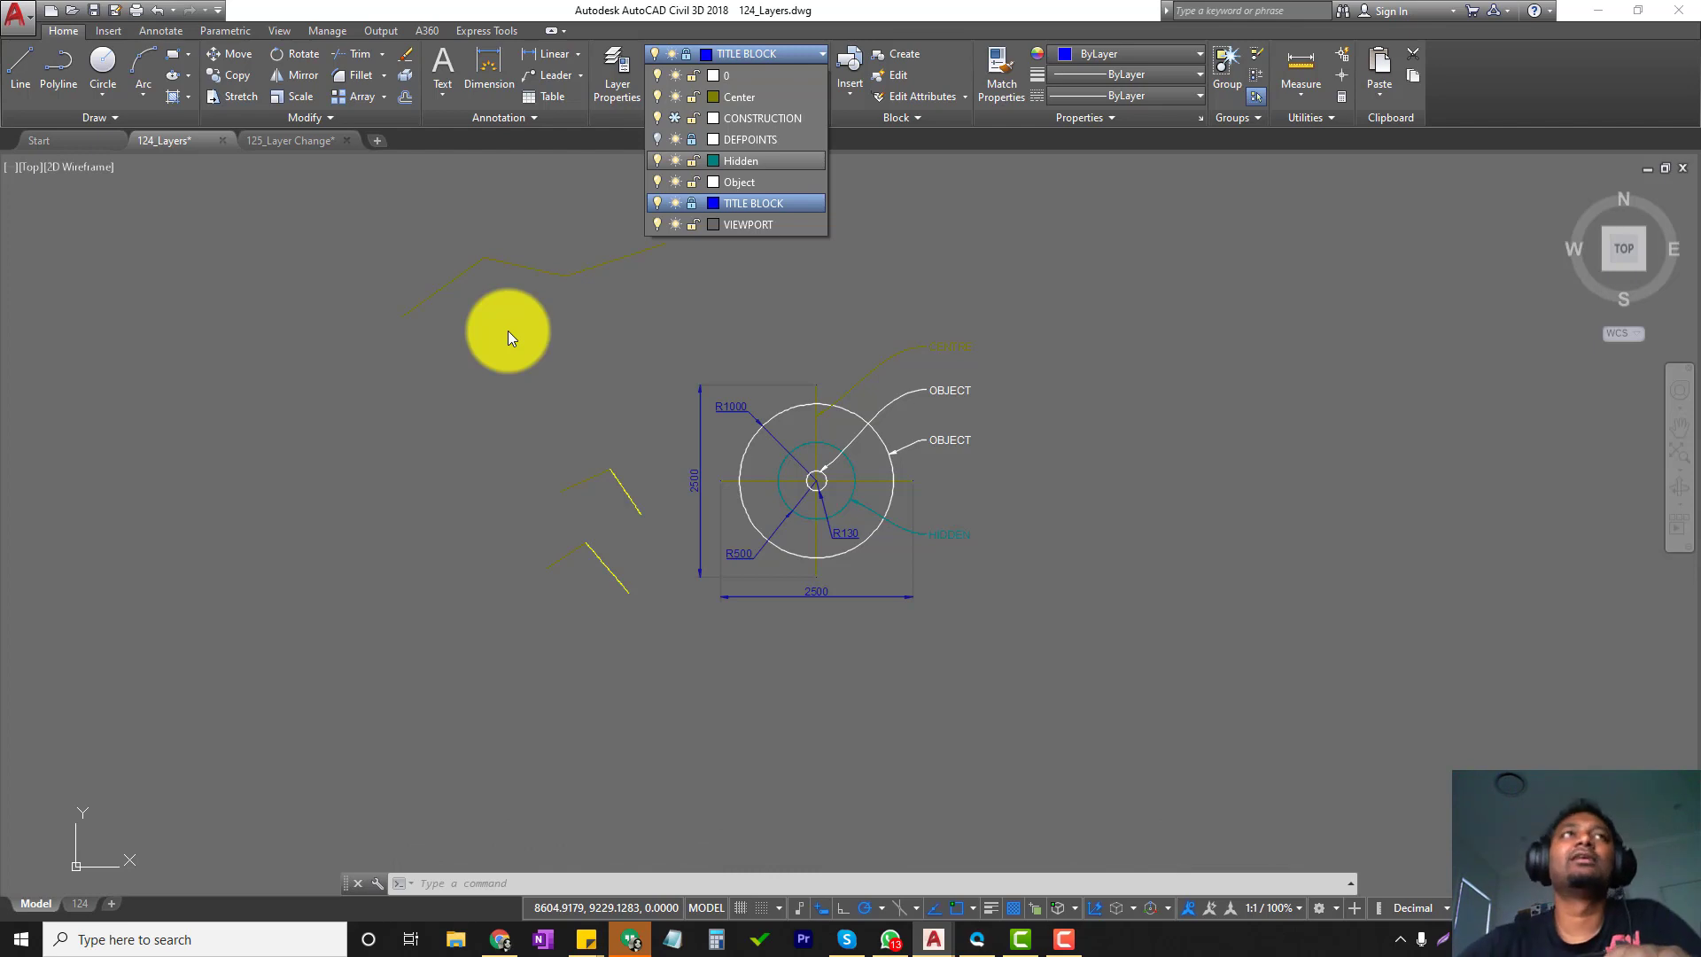
# Freeze the Center layer and try to make the frozen CONSTRUCTION layer current.
pyautogui.click(677, 97)
pyautogui.click(676, 118)
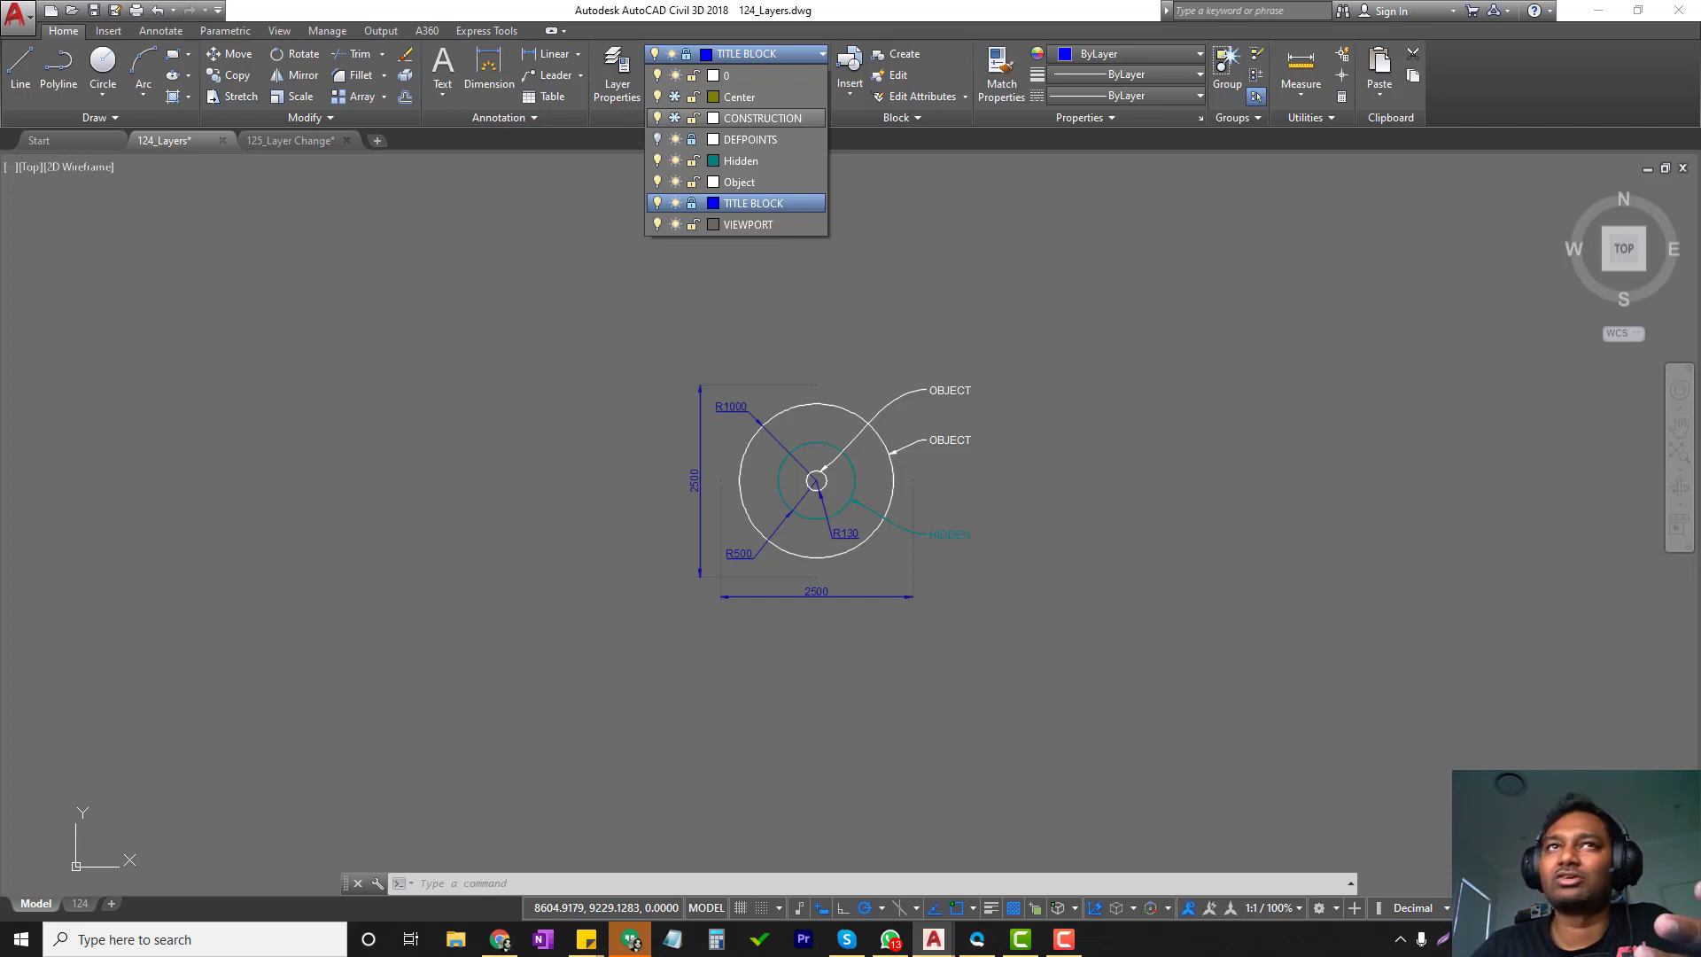
pyautogui.click(762, 118)
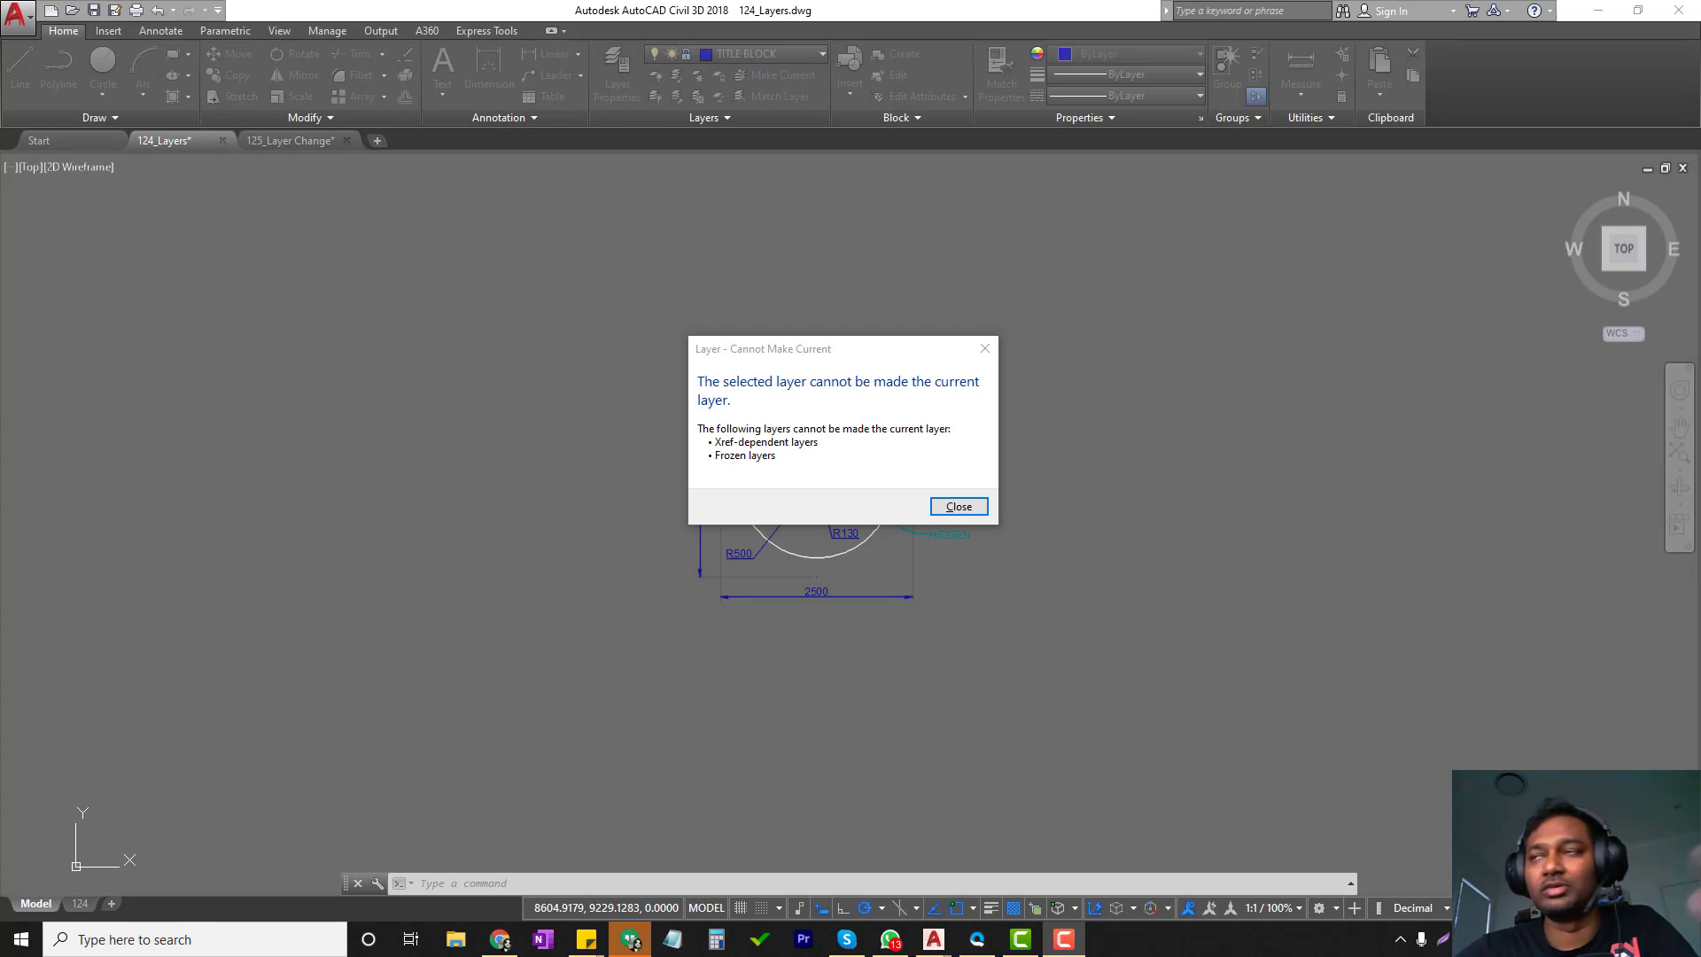
pyautogui.click(961, 506)
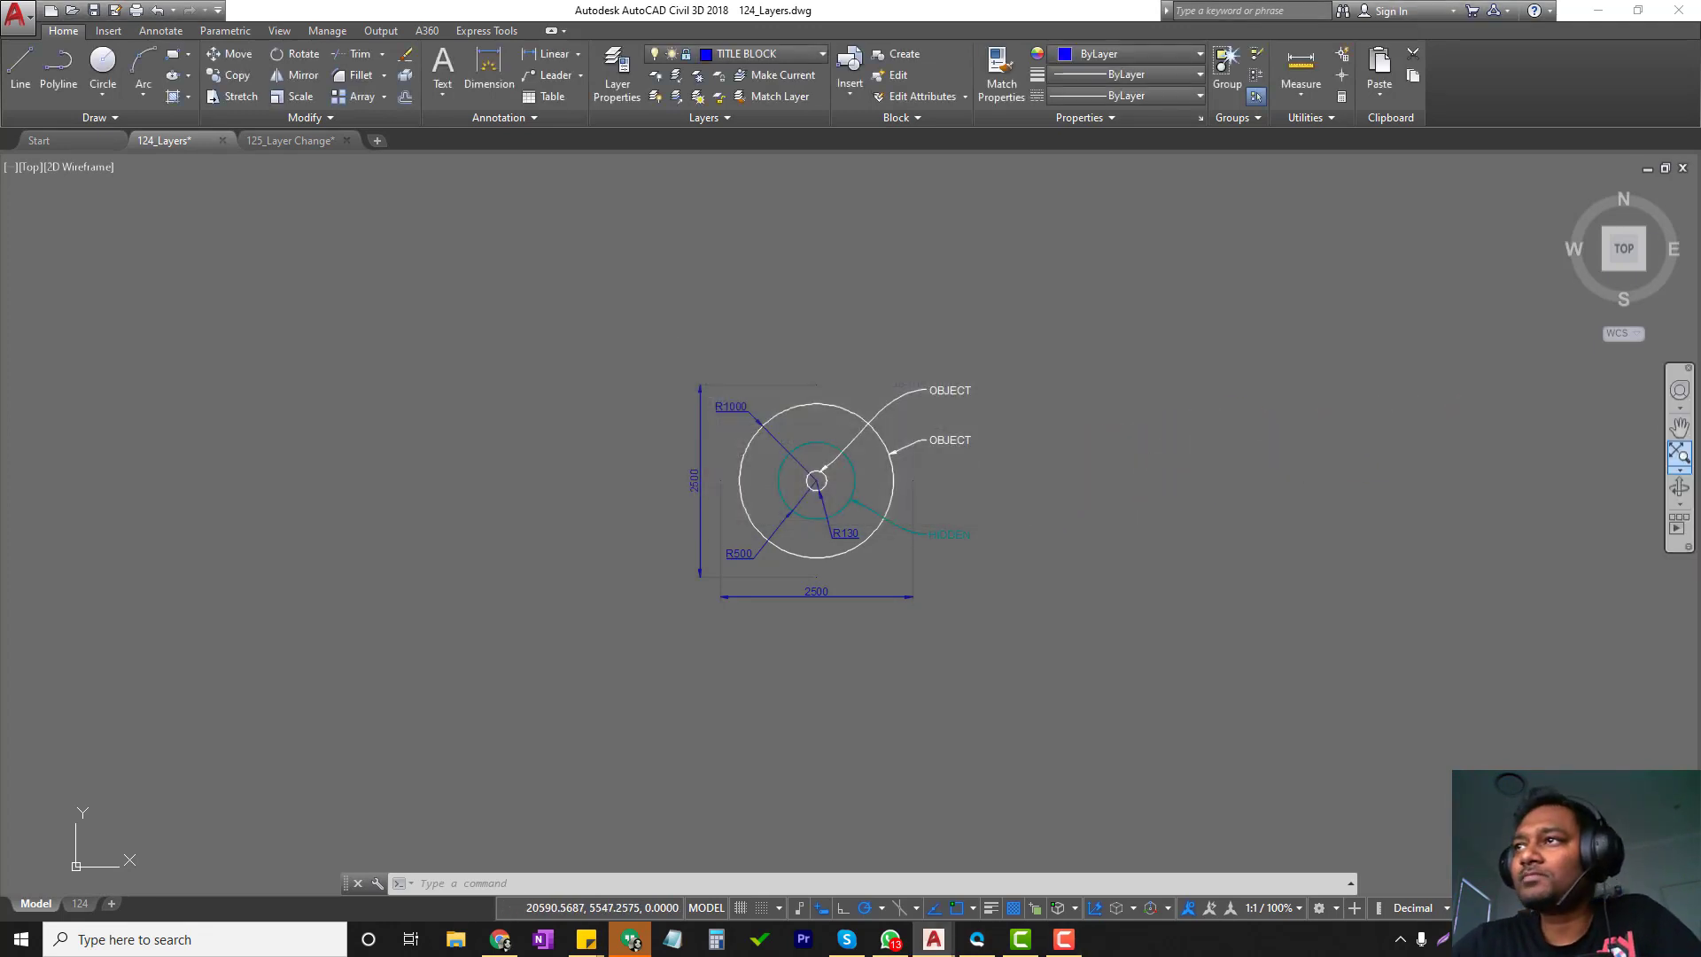
# Thaw the Center layer.
pyautogui.click(730, 55)
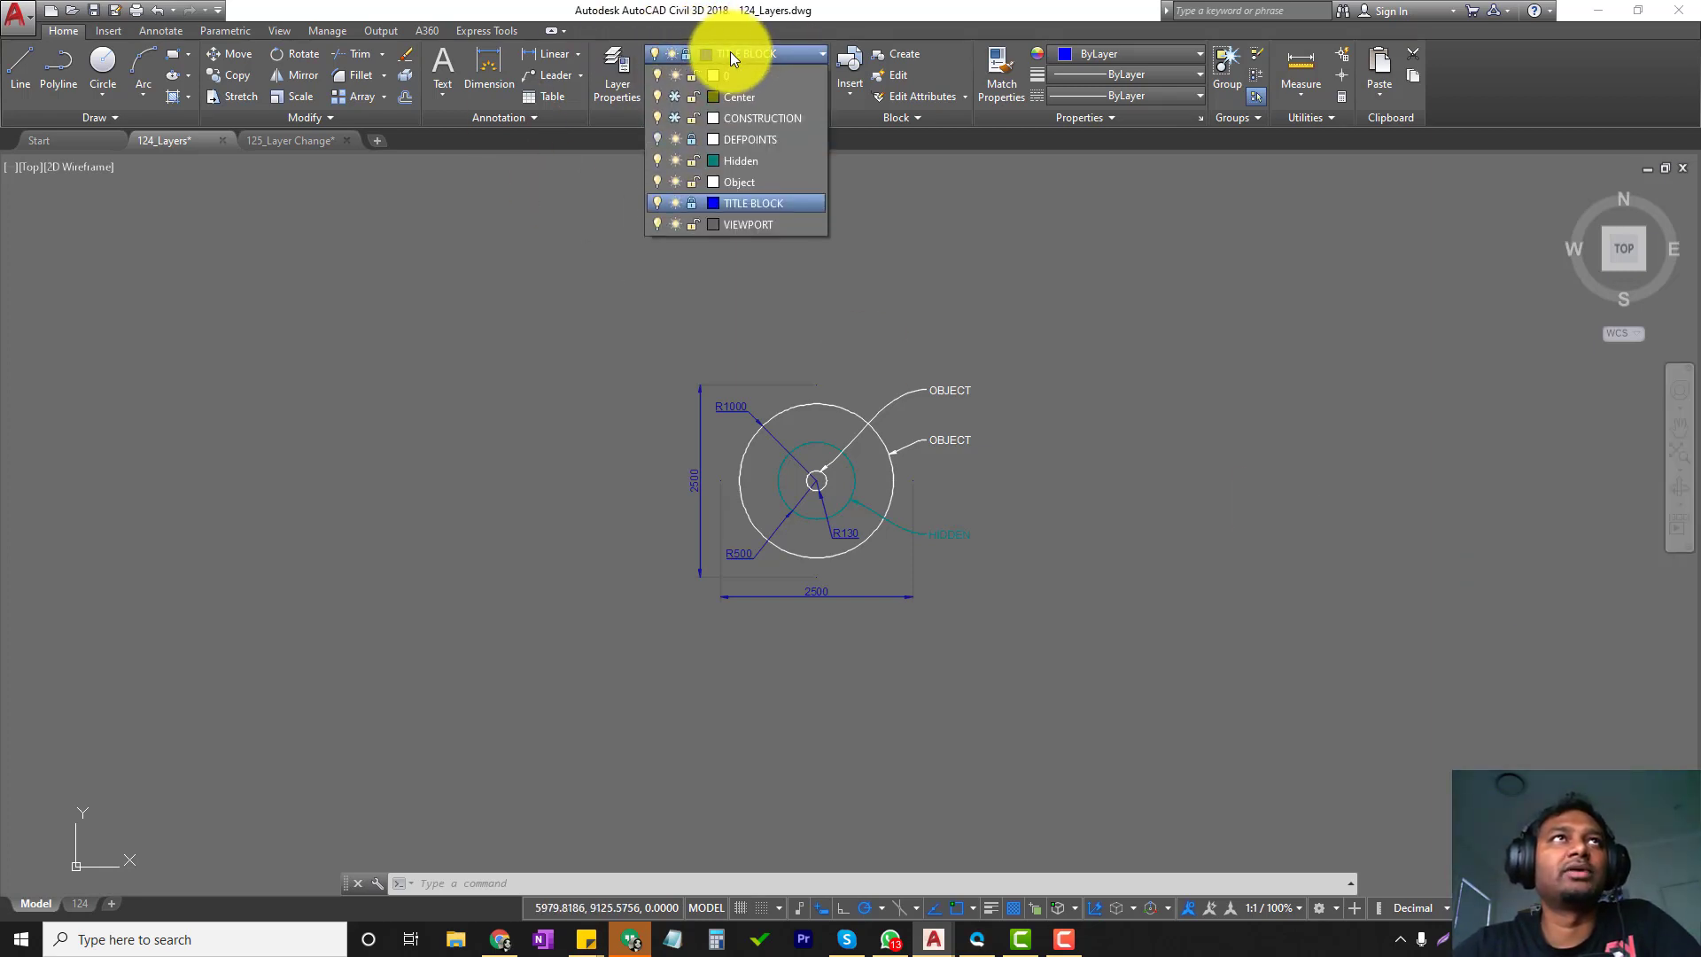
pyautogui.click(676, 97)
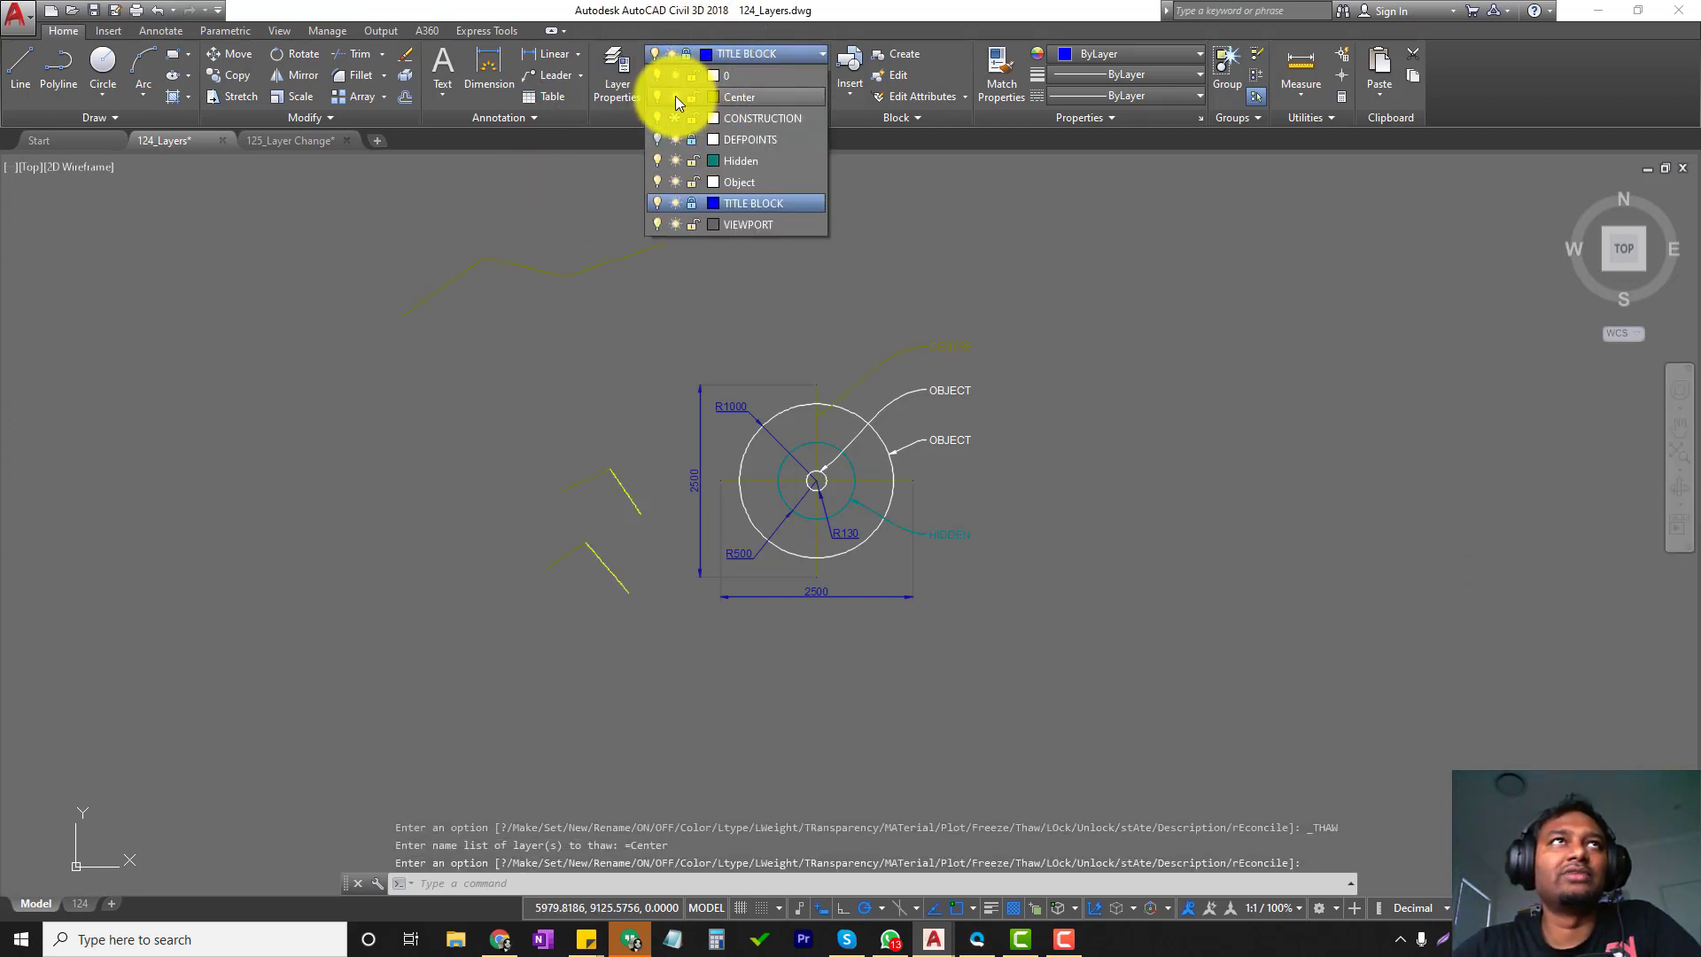
pyautogui.click(540, 289)
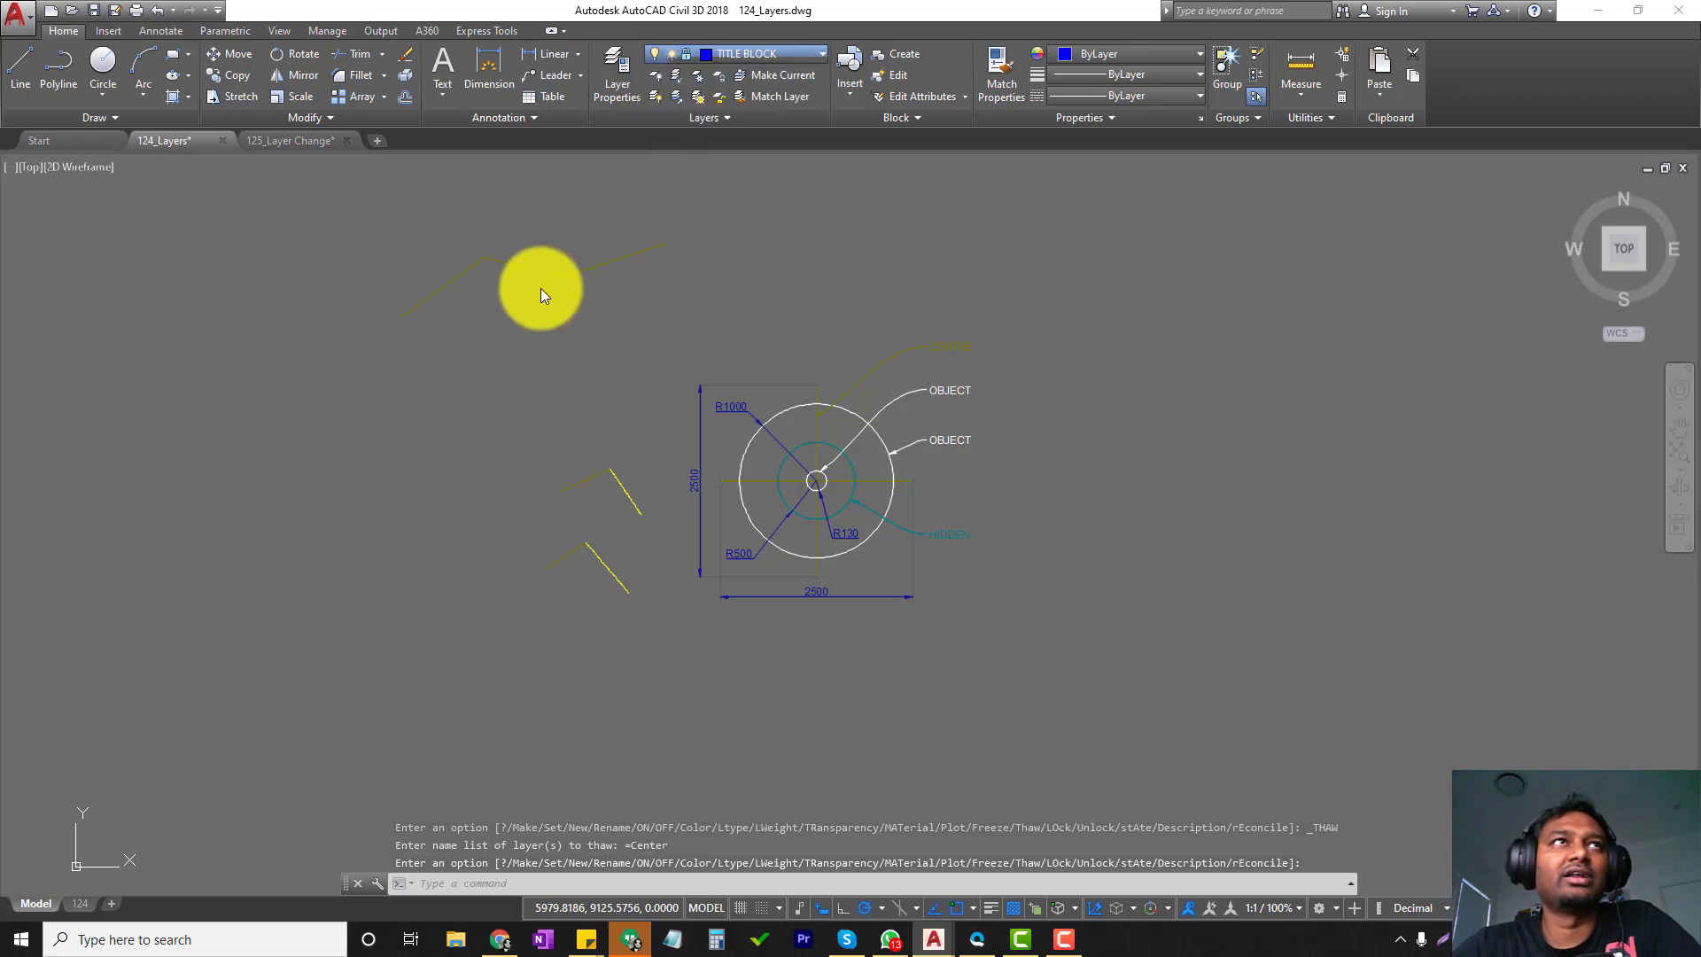
# Move the middle segment of the zigzag line straight down, and erase it together with the left segment before undoing the erase.
pyautogui.click(531, 310)
pyautogui.click(472, 217)
pyautogui.click(525, 266)
pyautogui.click(525, 334)
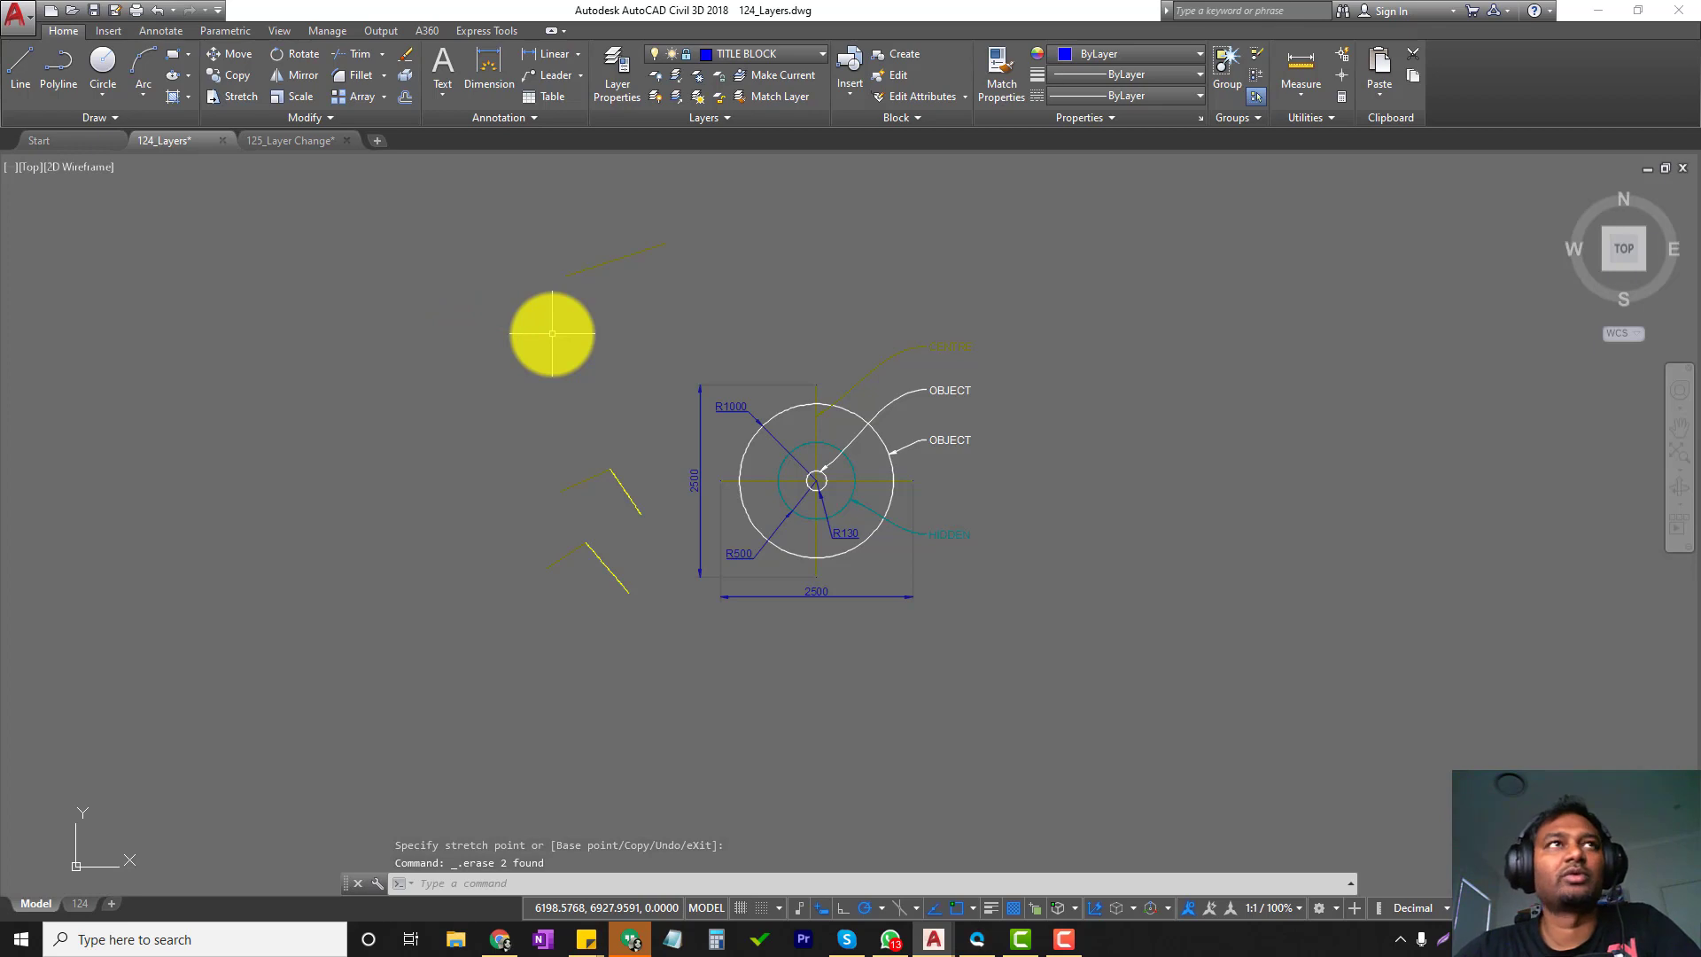
pyautogui.hotkey('ctrl', 'z')
# Lock the Center layer.
pyautogui.click(732, 55)
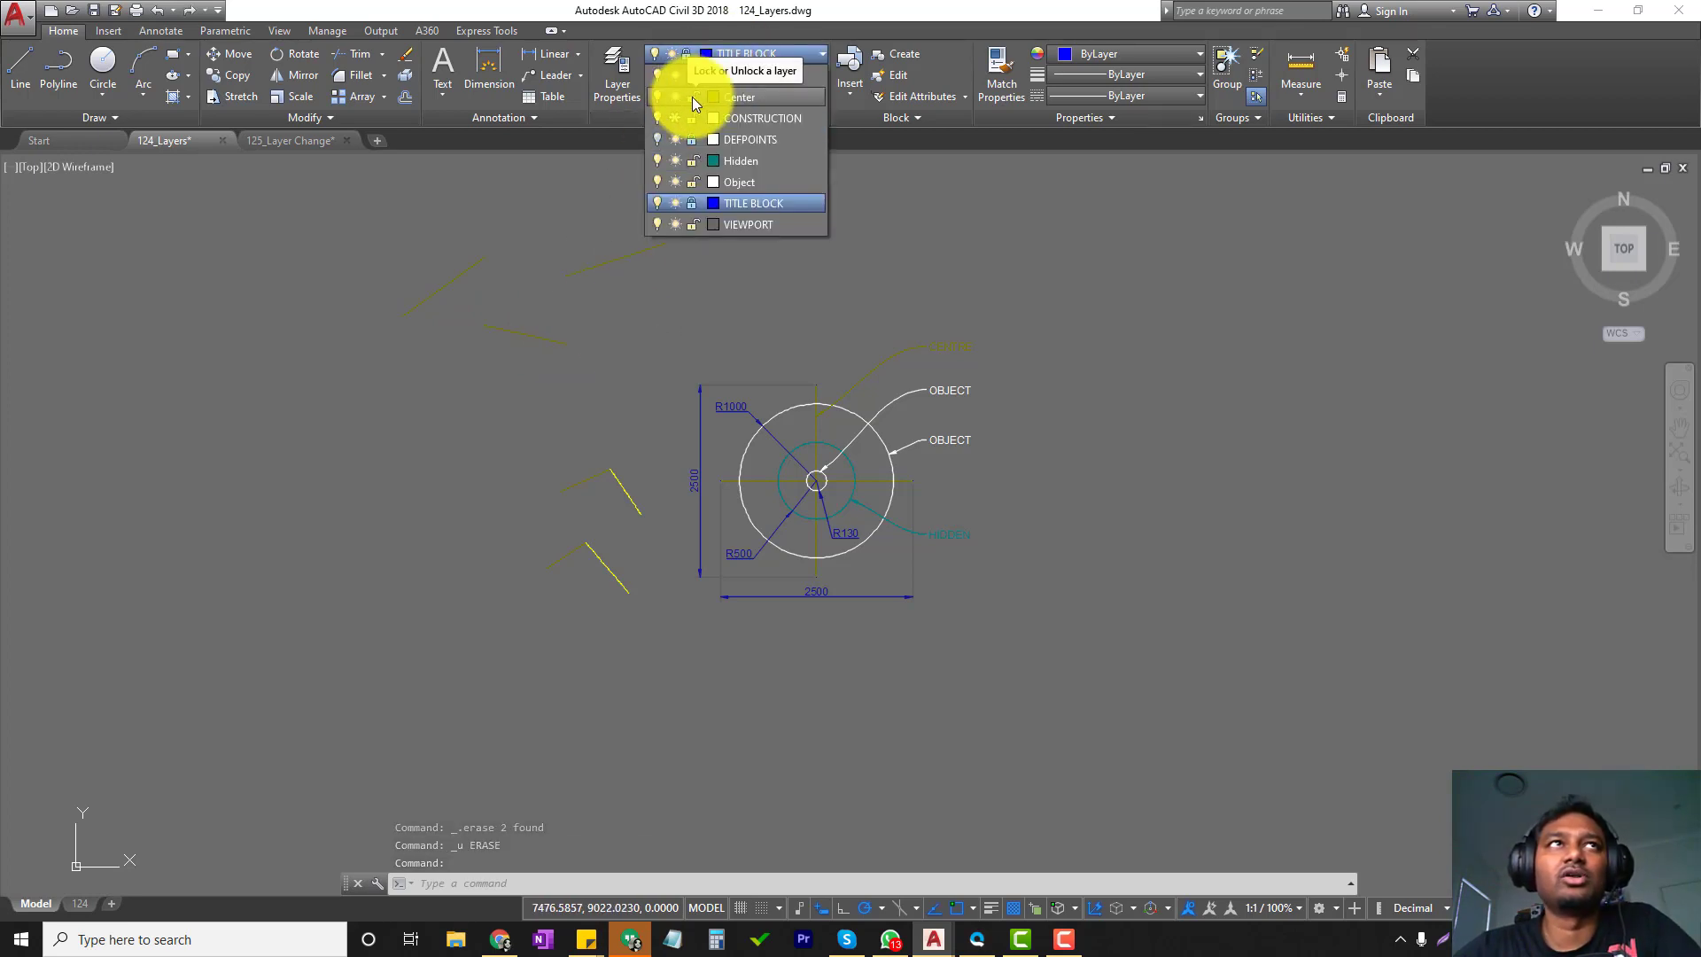
pyautogui.click(693, 97)
pyautogui.click(678, 334)
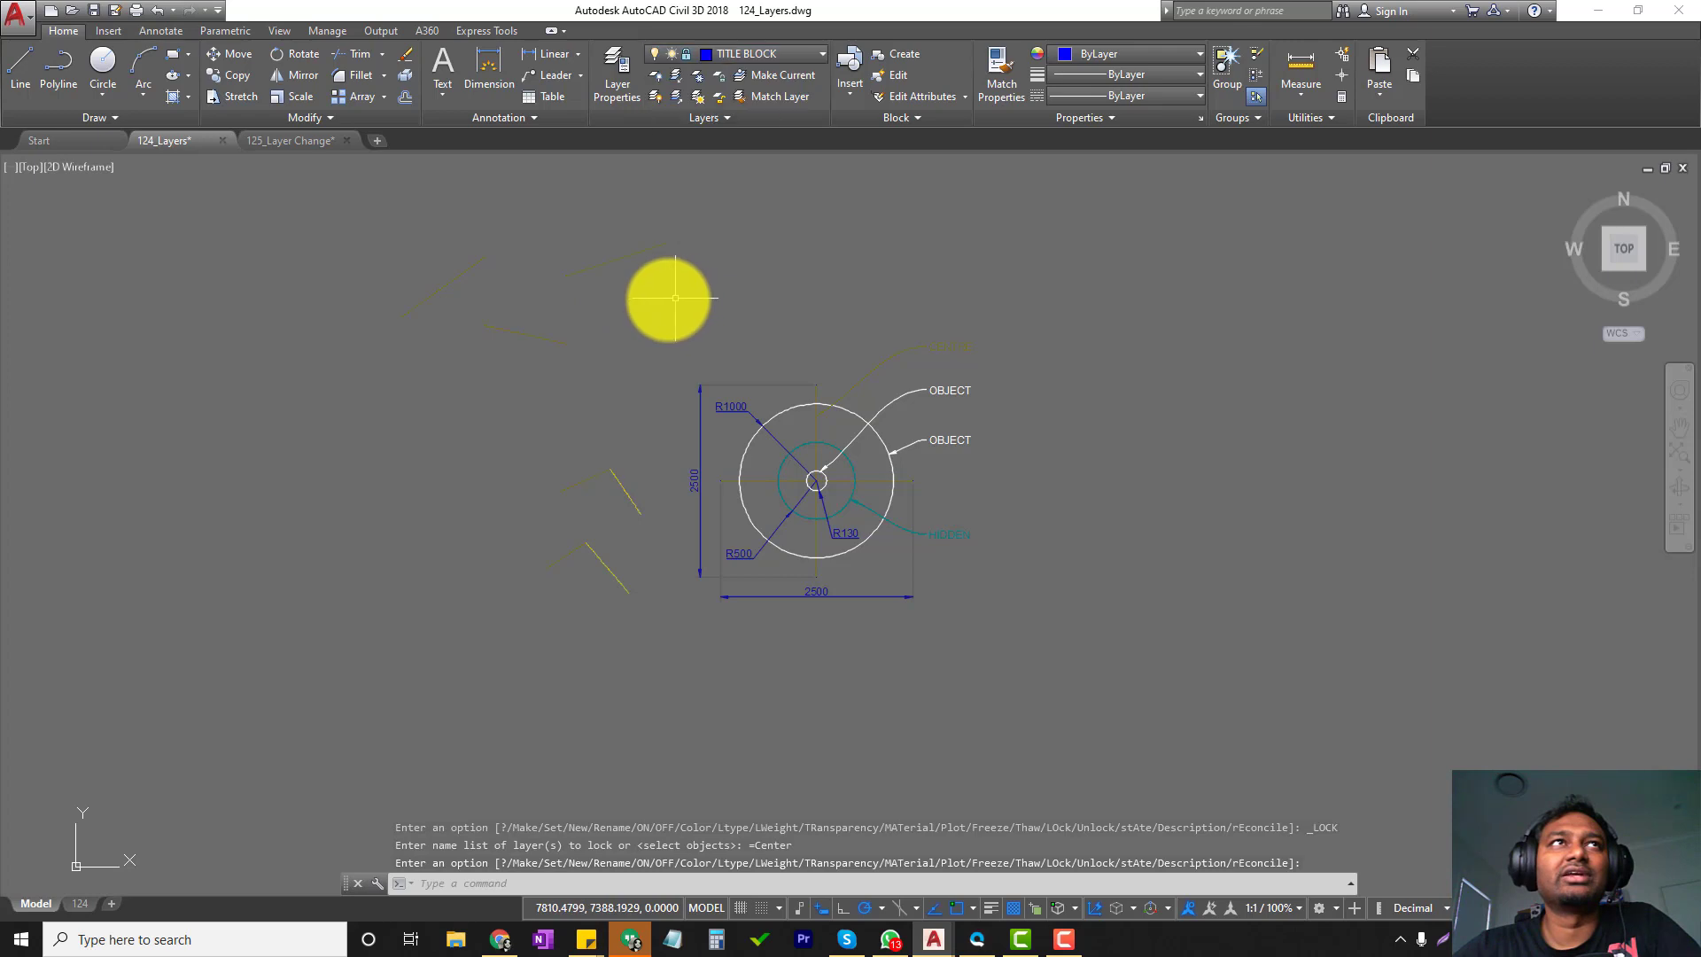
# Try to erase the line segments on the locked Center layer.
pyautogui.click(471, 247)
pyautogui.press('Delete')
pyautogui.click(478, 266)
pyautogui.click(530, 378)
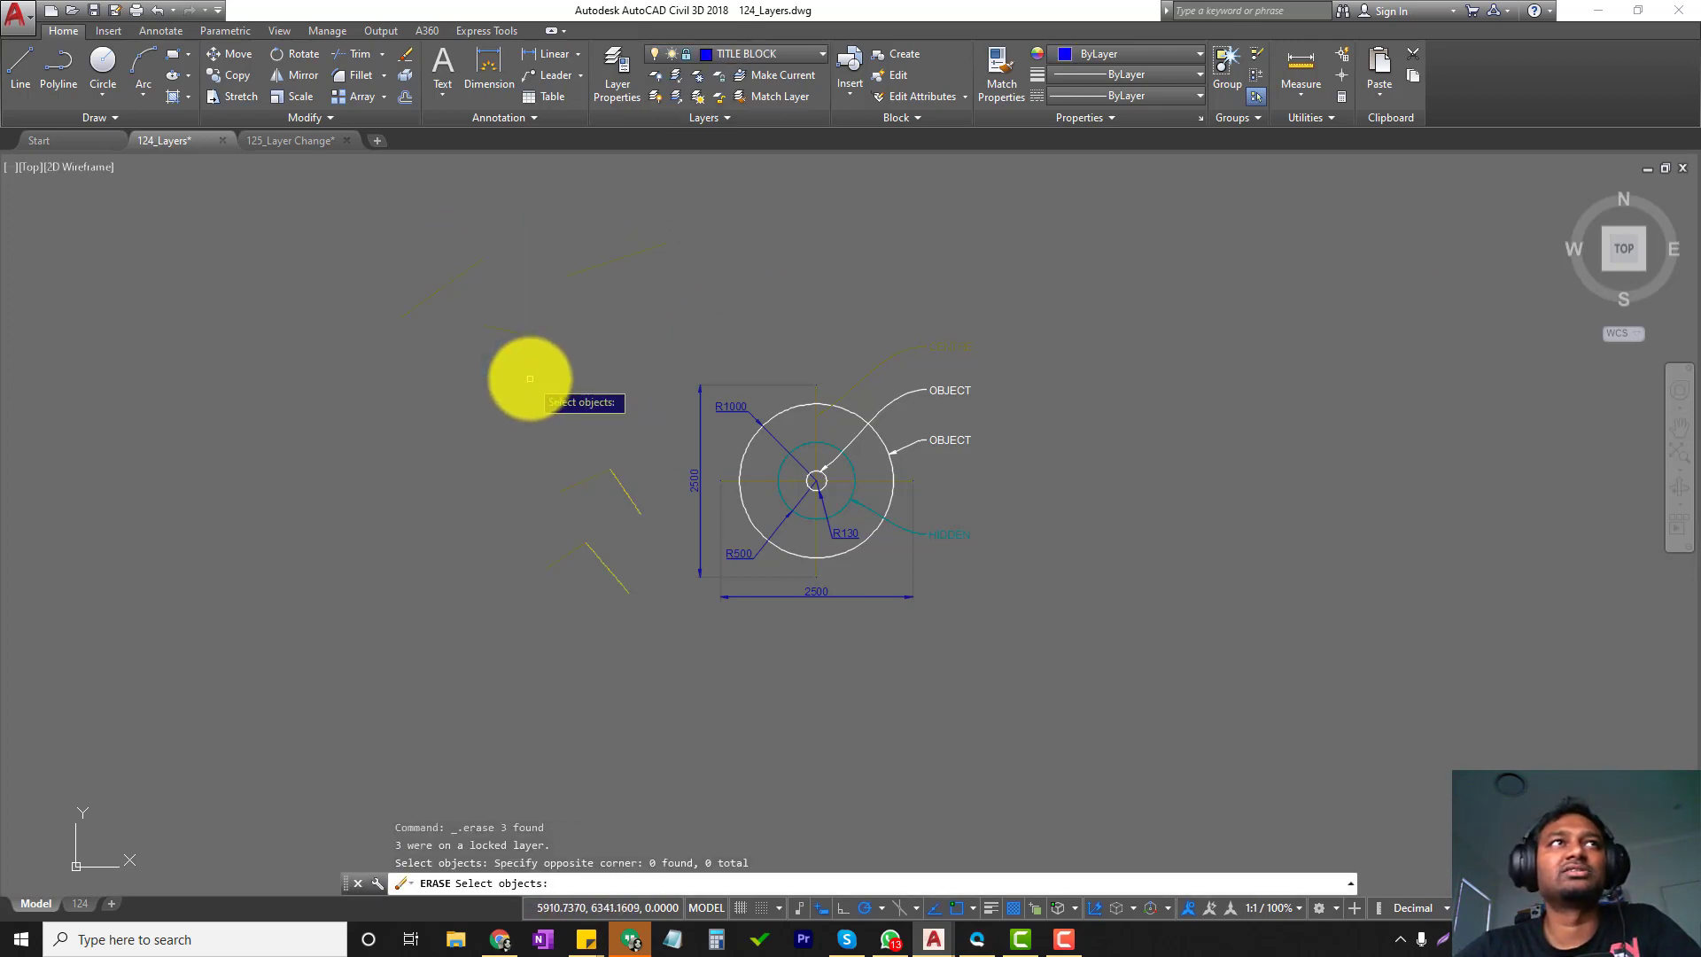
pyautogui.press('Escape')
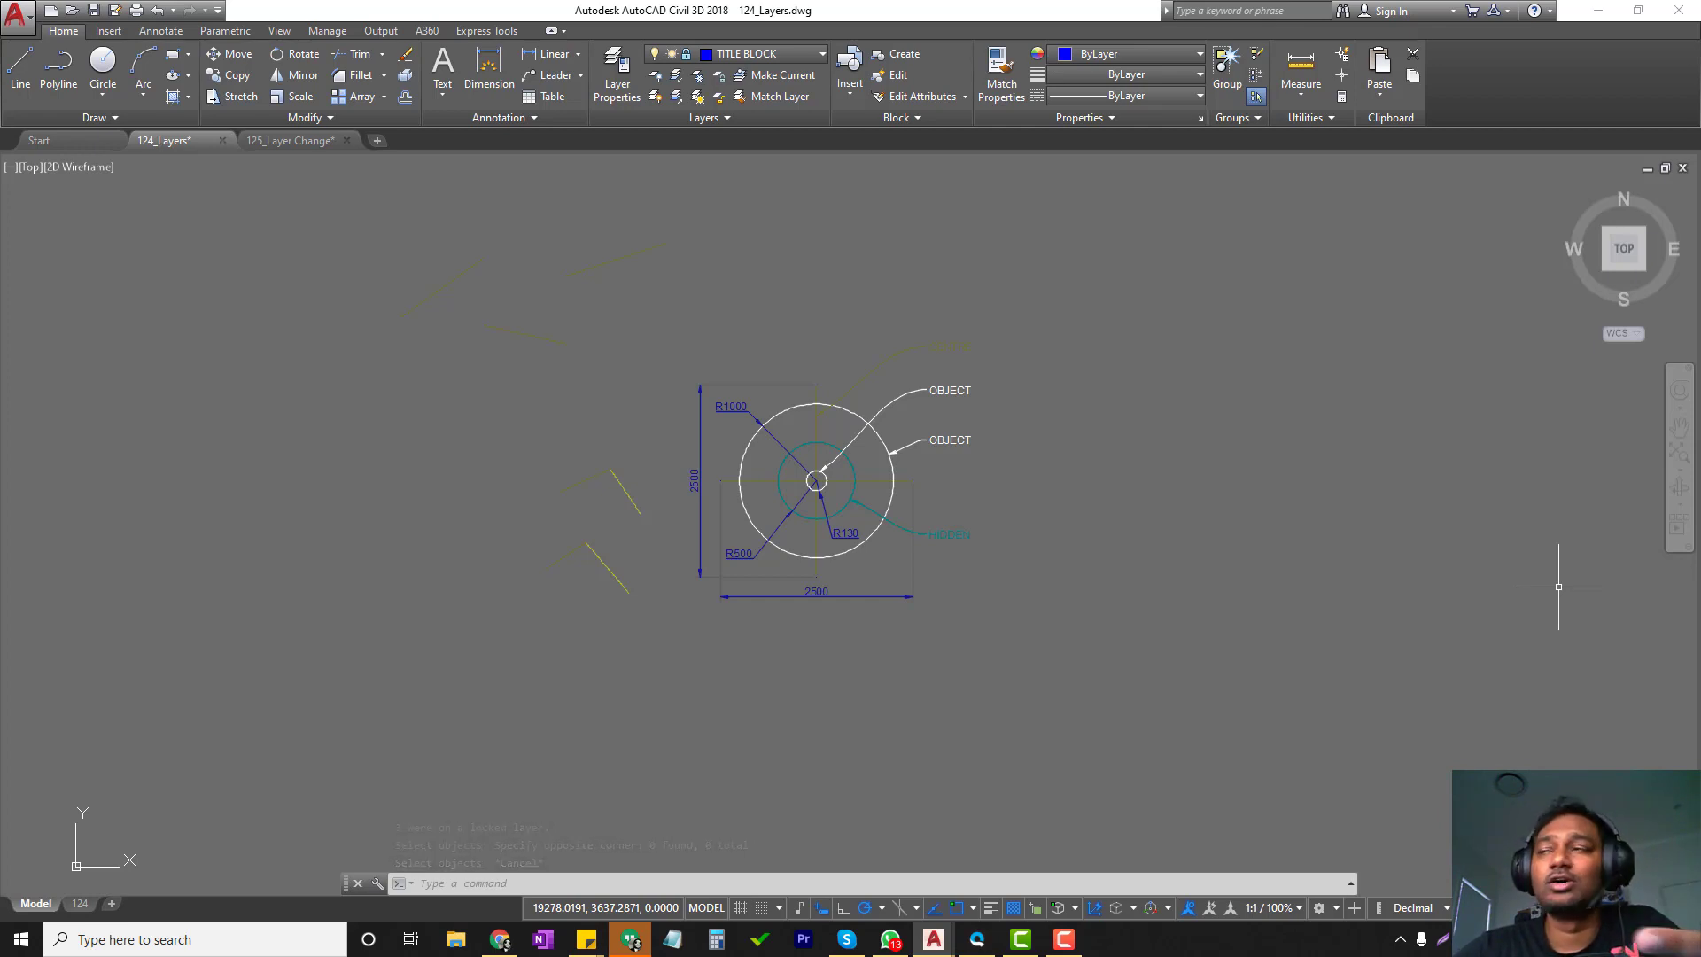
# Change the Center layer's color to index color 50.
pyautogui.click(731, 56)
pyautogui.click(730, 55)
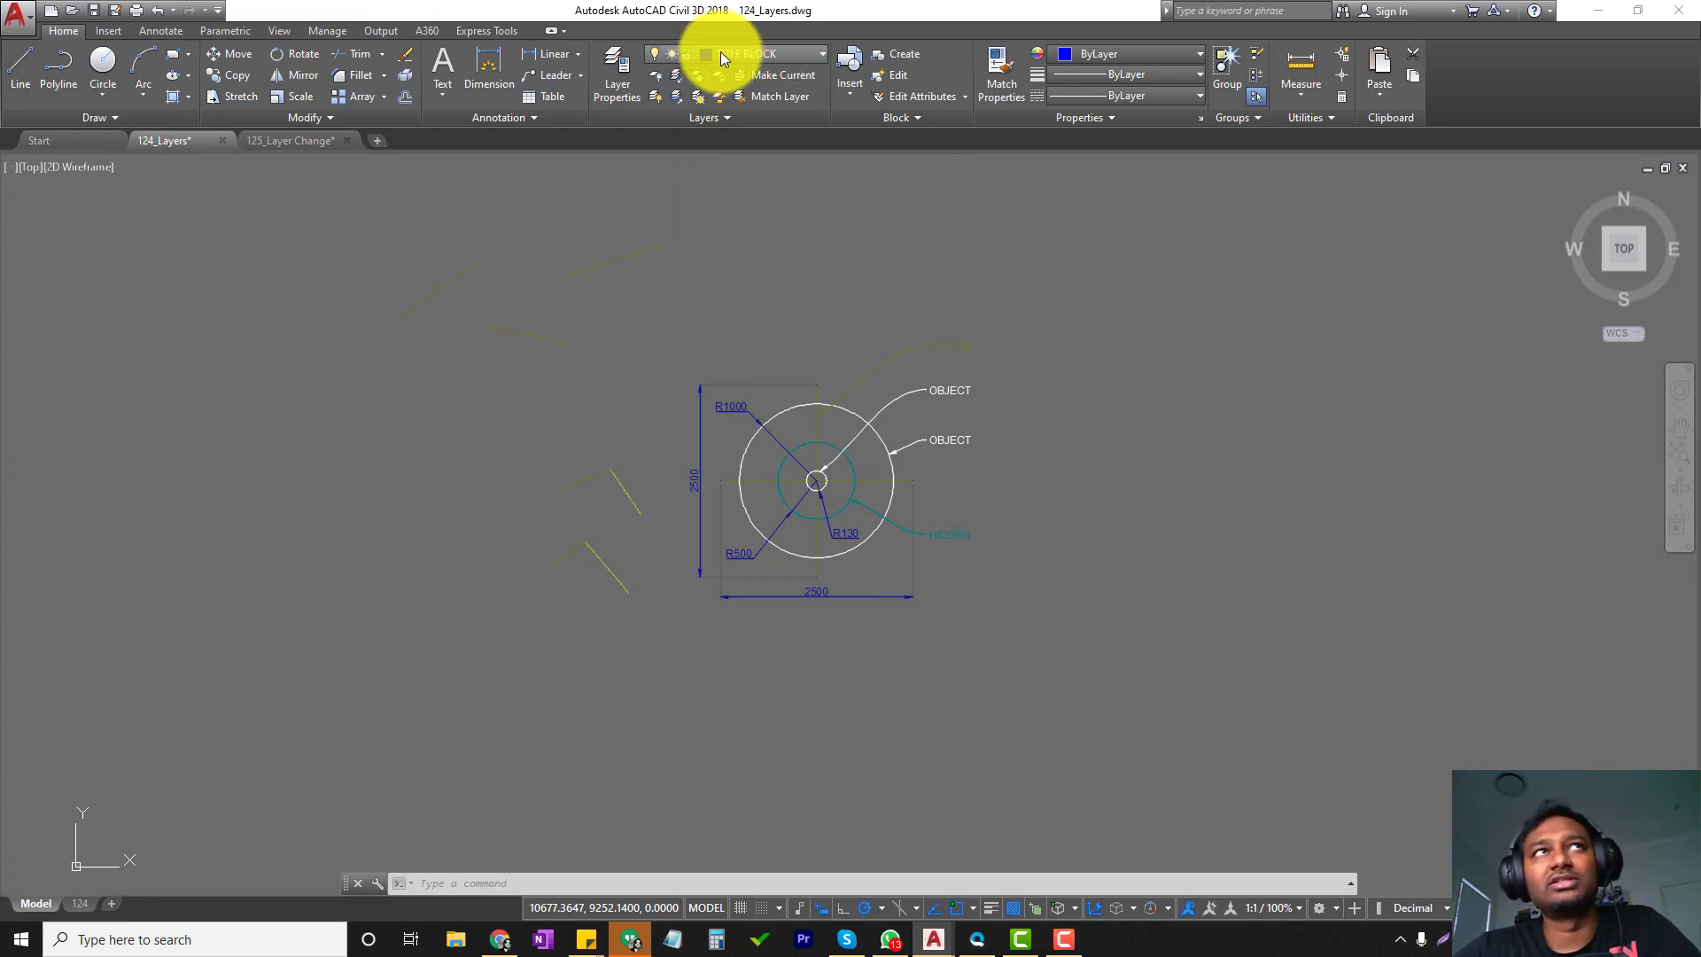
pyautogui.click(721, 51)
pyautogui.click(711, 97)
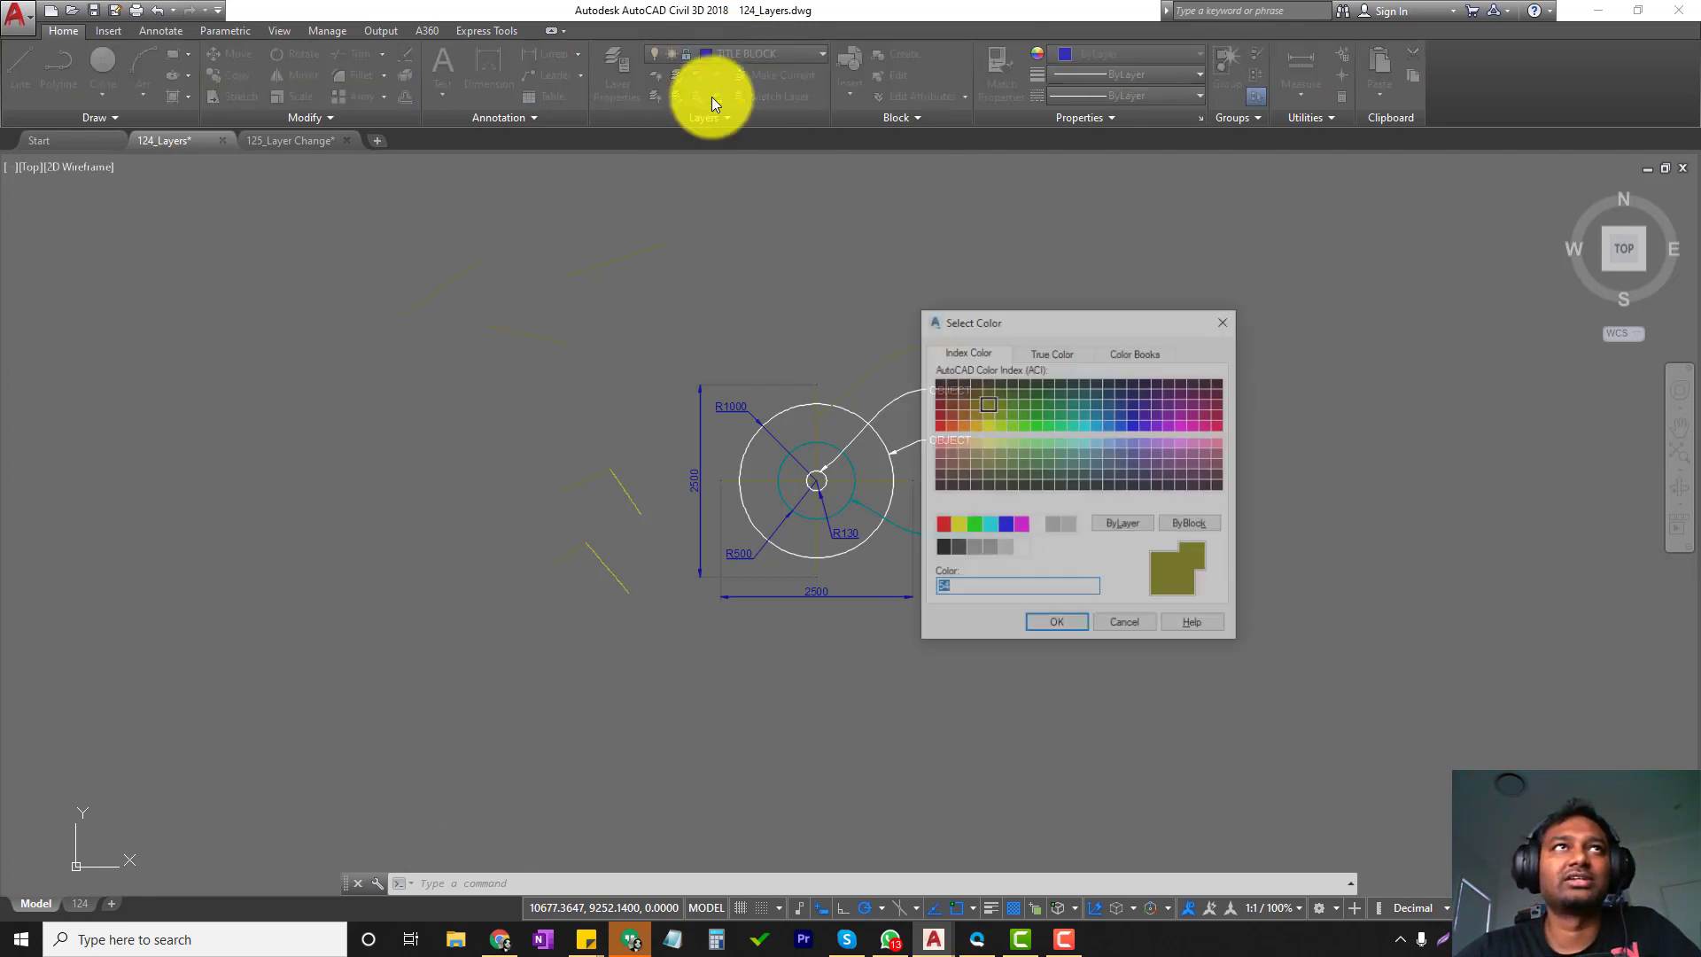
pyautogui.click(987, 426)
pyautogui.click(1082, 628)
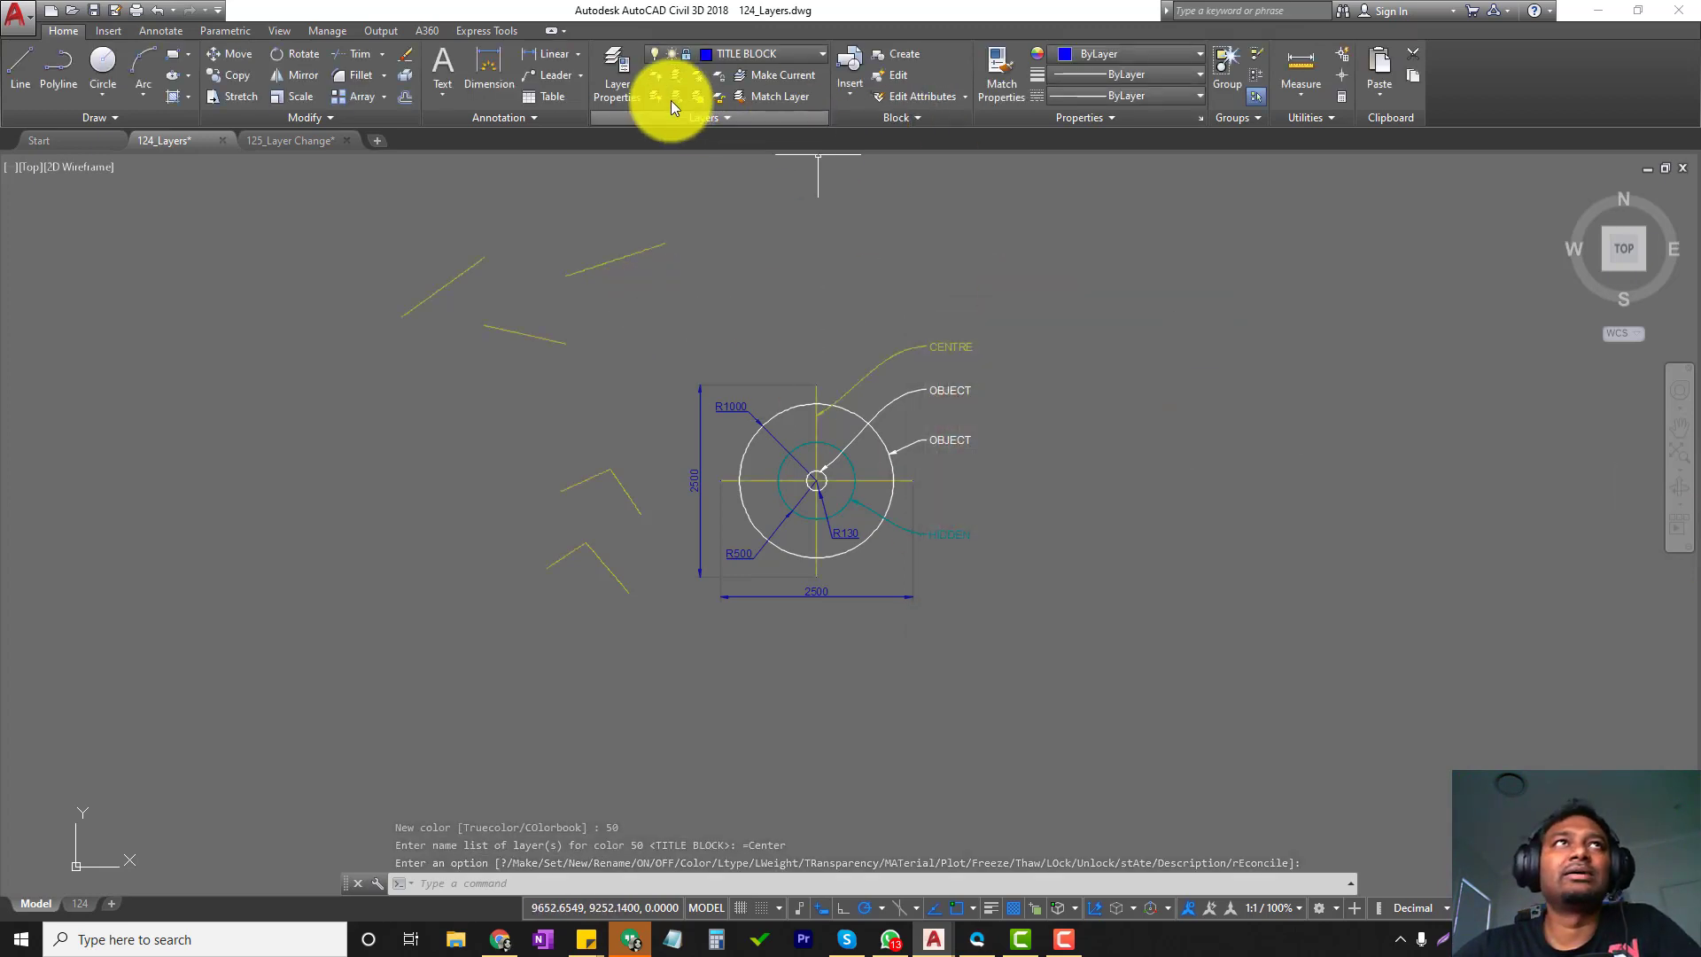
# Reopen the Layer Properties Manager and widen its Lock and Linetype columns.
pyautogui.click(623, 75)
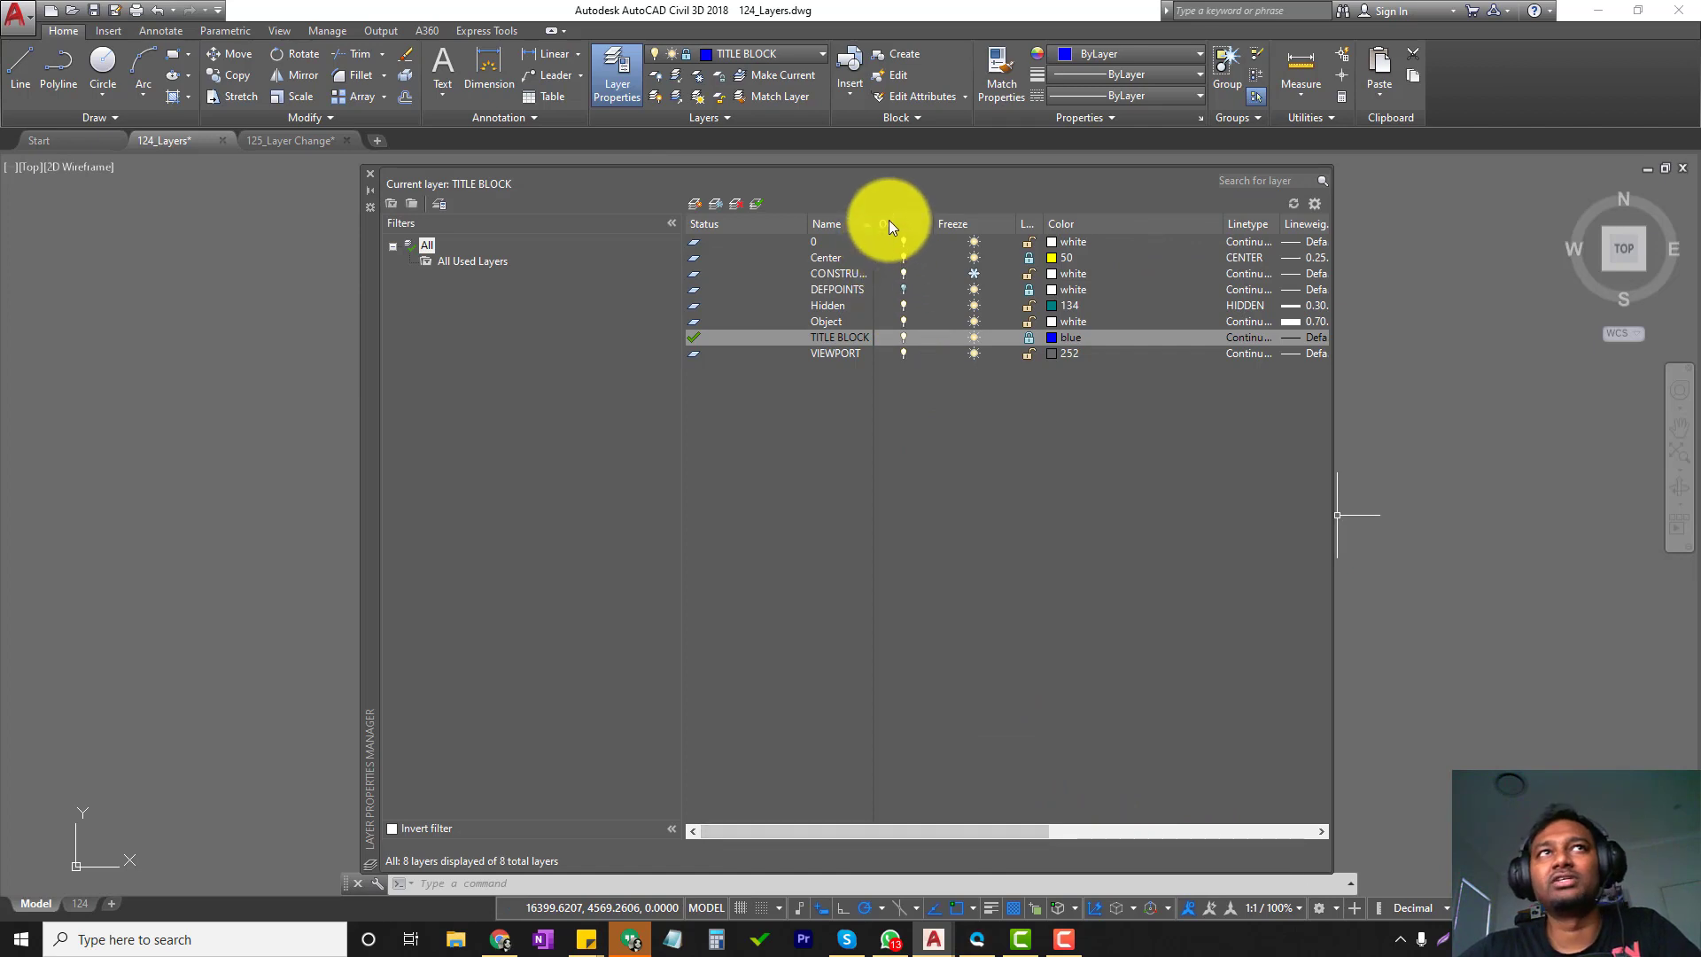
pyautogui.moveTo(1035, 233); pyautogui.dragTo(1110, 229)
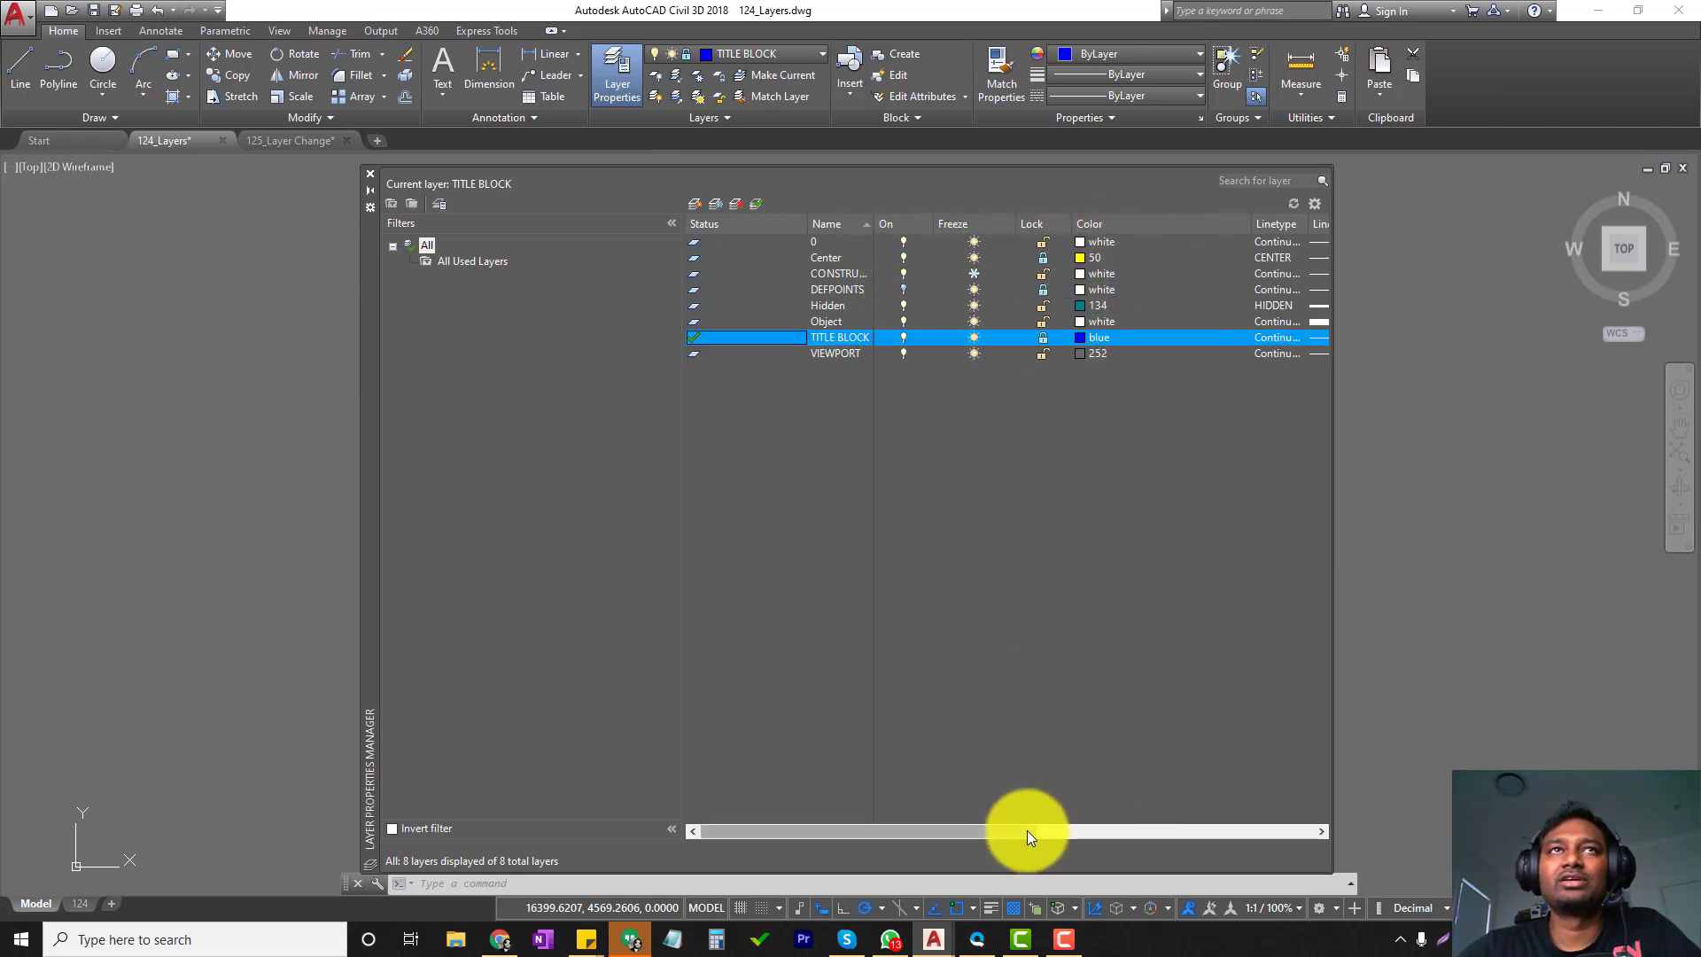
pyautogui.moveTo(1027, 831); pyautogui.dragTo(1214, 821)
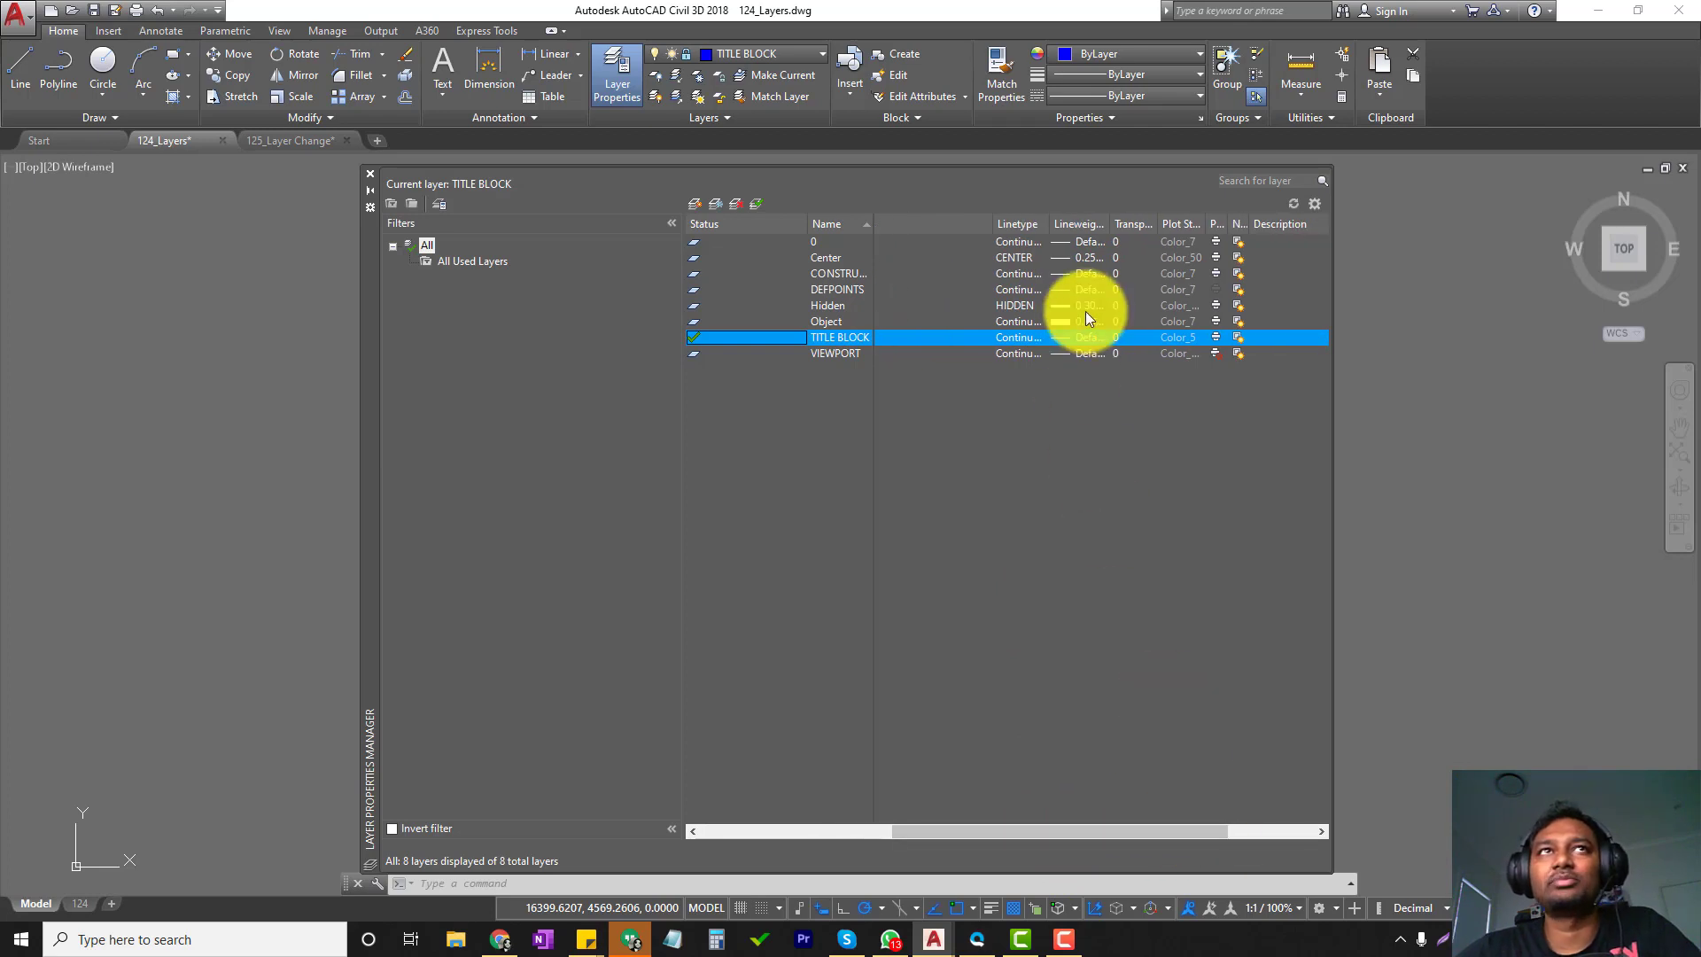
pyautogui.moveTo(1050, 219); pyautogui.dragTo(1156, 240)
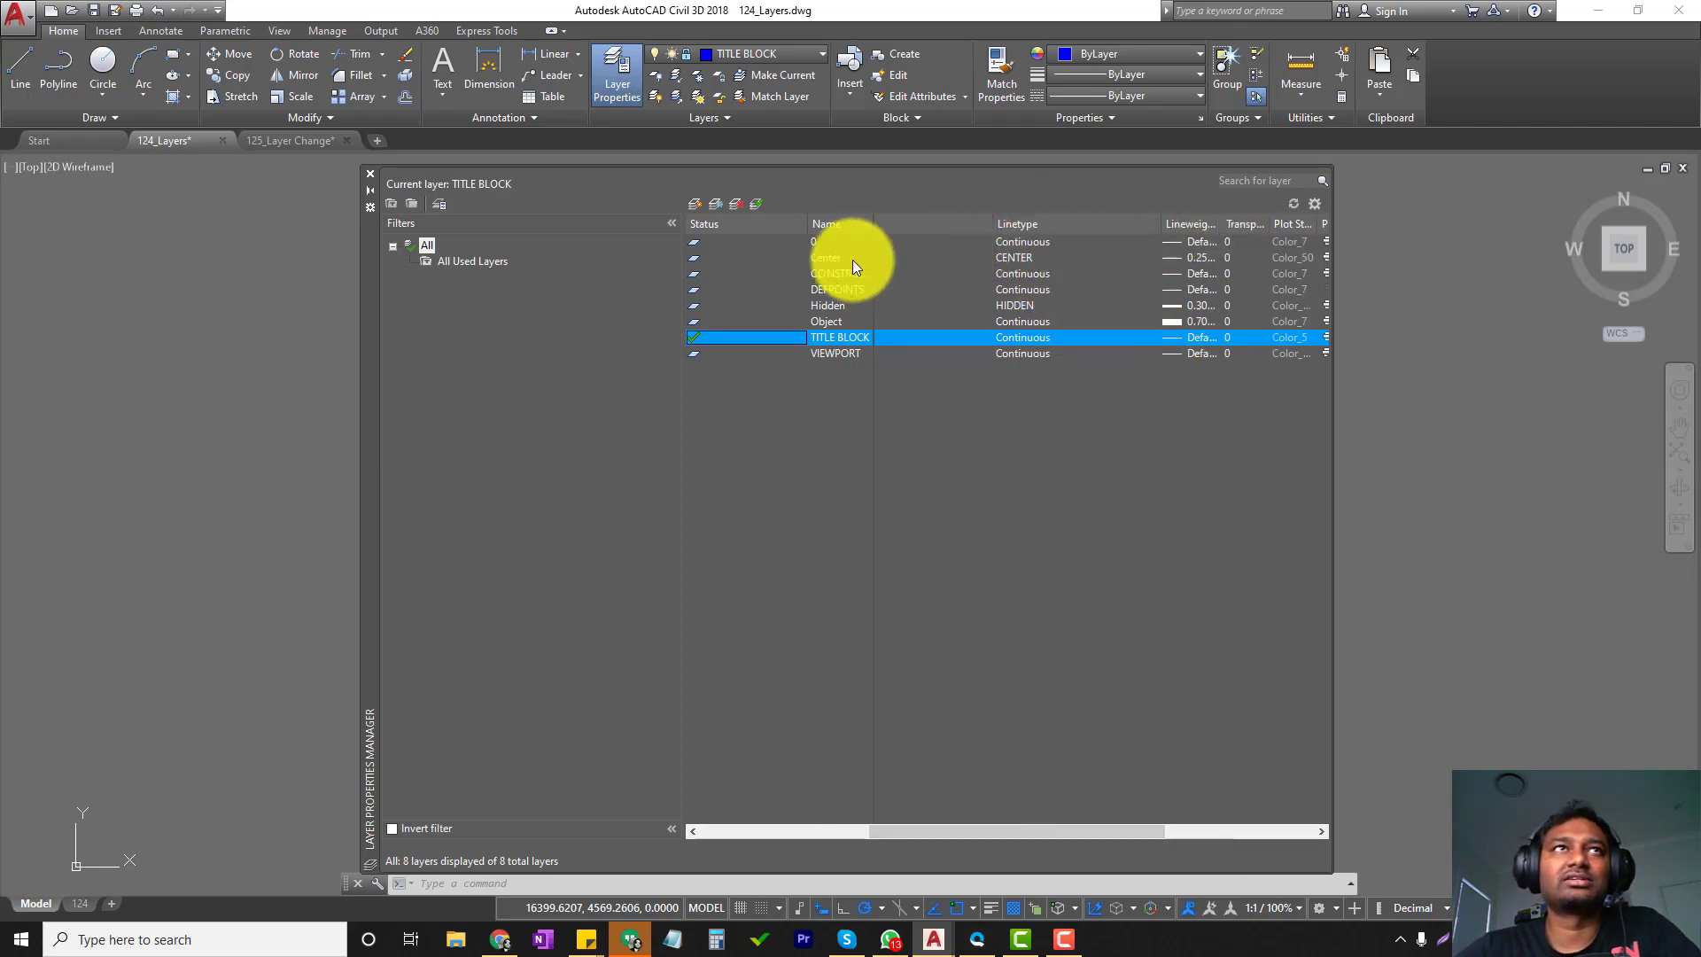
# Browse the loadable linetypes in acadiso.lin for the Center layer, then leave the linetype selection without choosing one.
pyautogui.click(1015, 256)
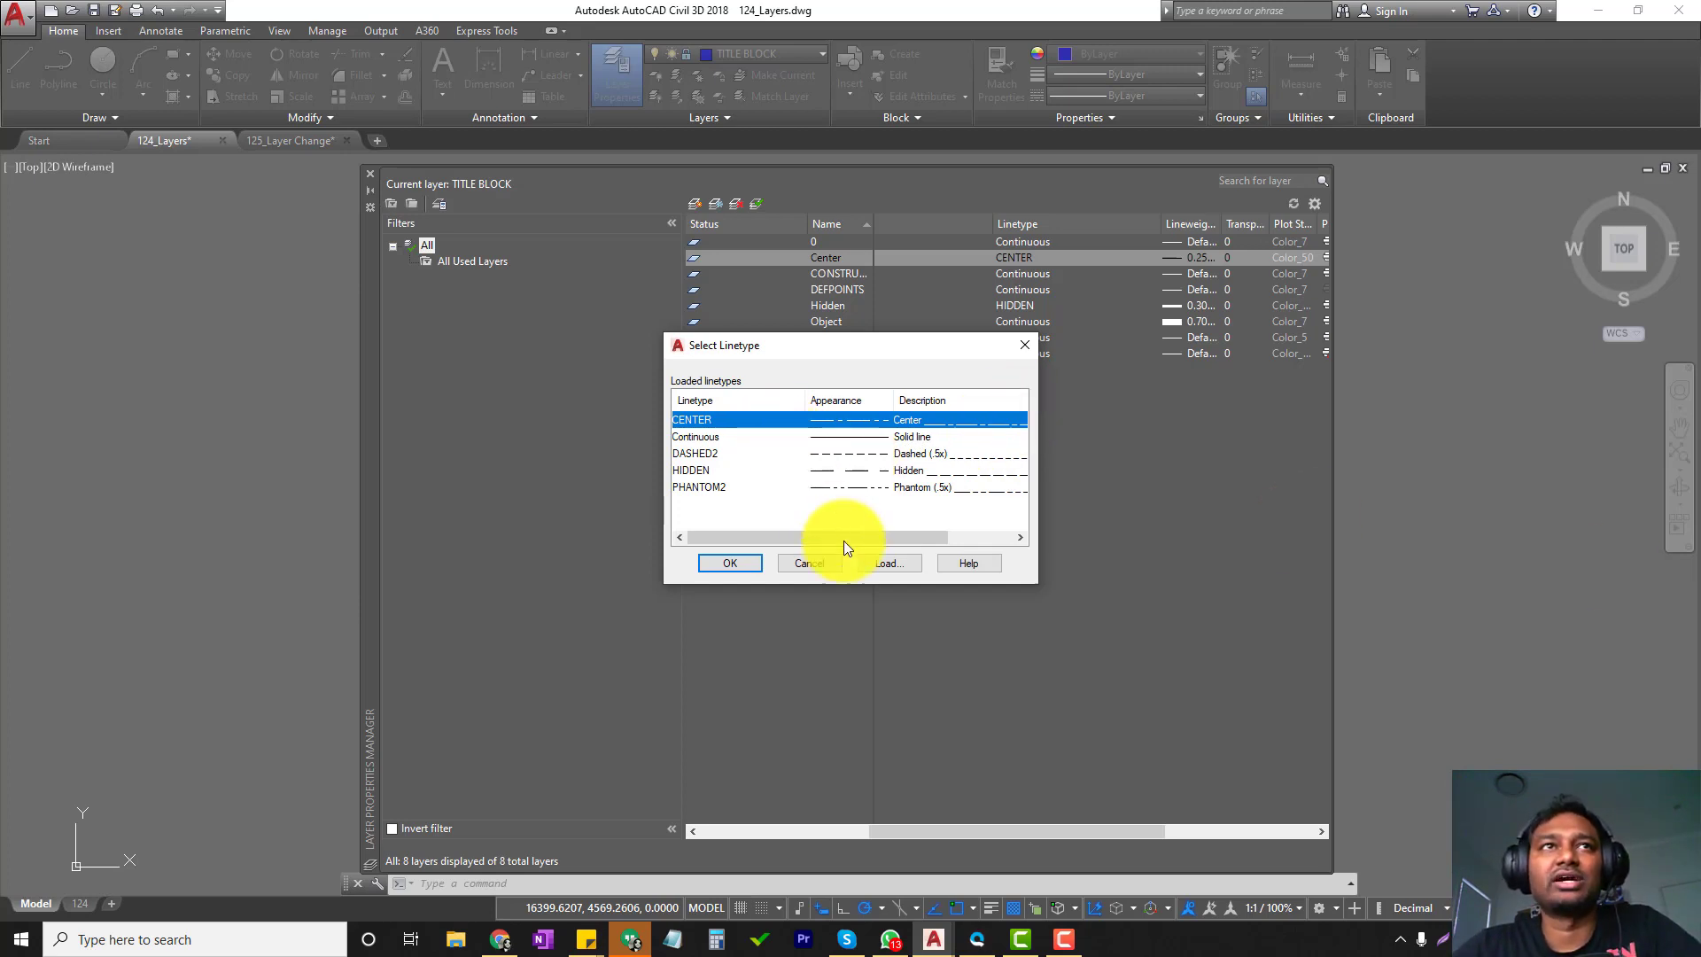
pyautogui.click(897, 565)
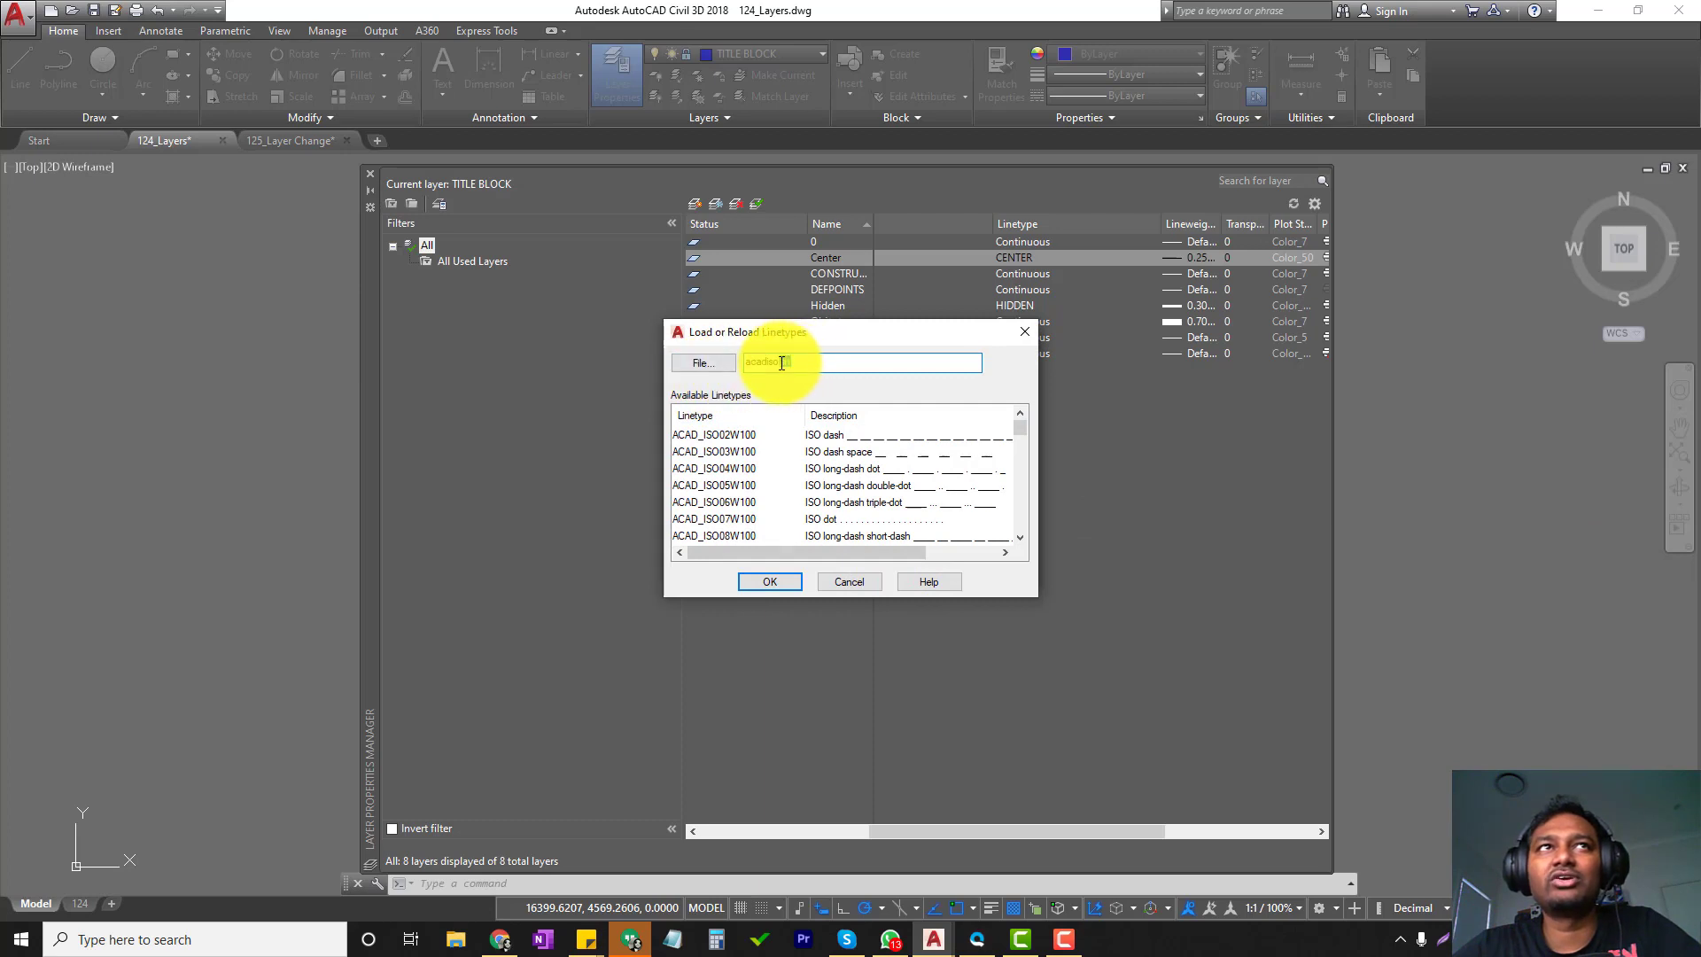
pyautogui.moveTo(779, 362); pyautogui.dragTo(792, 361)
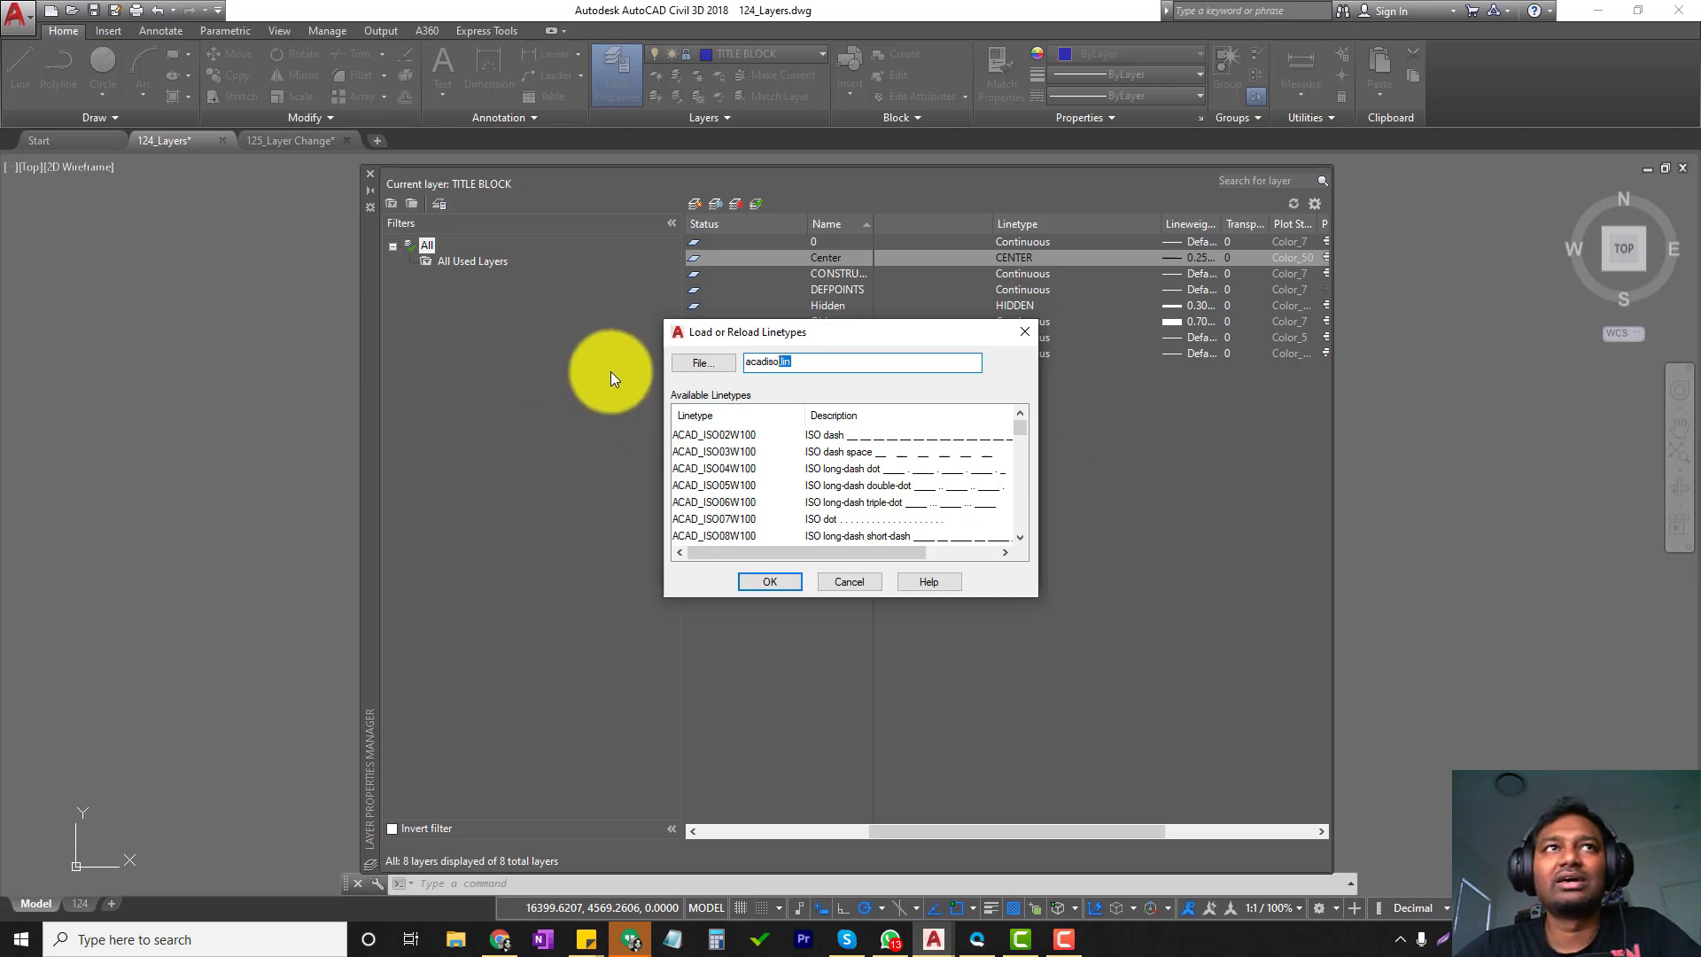
pyautogui.scroll(-15, 844, 454)
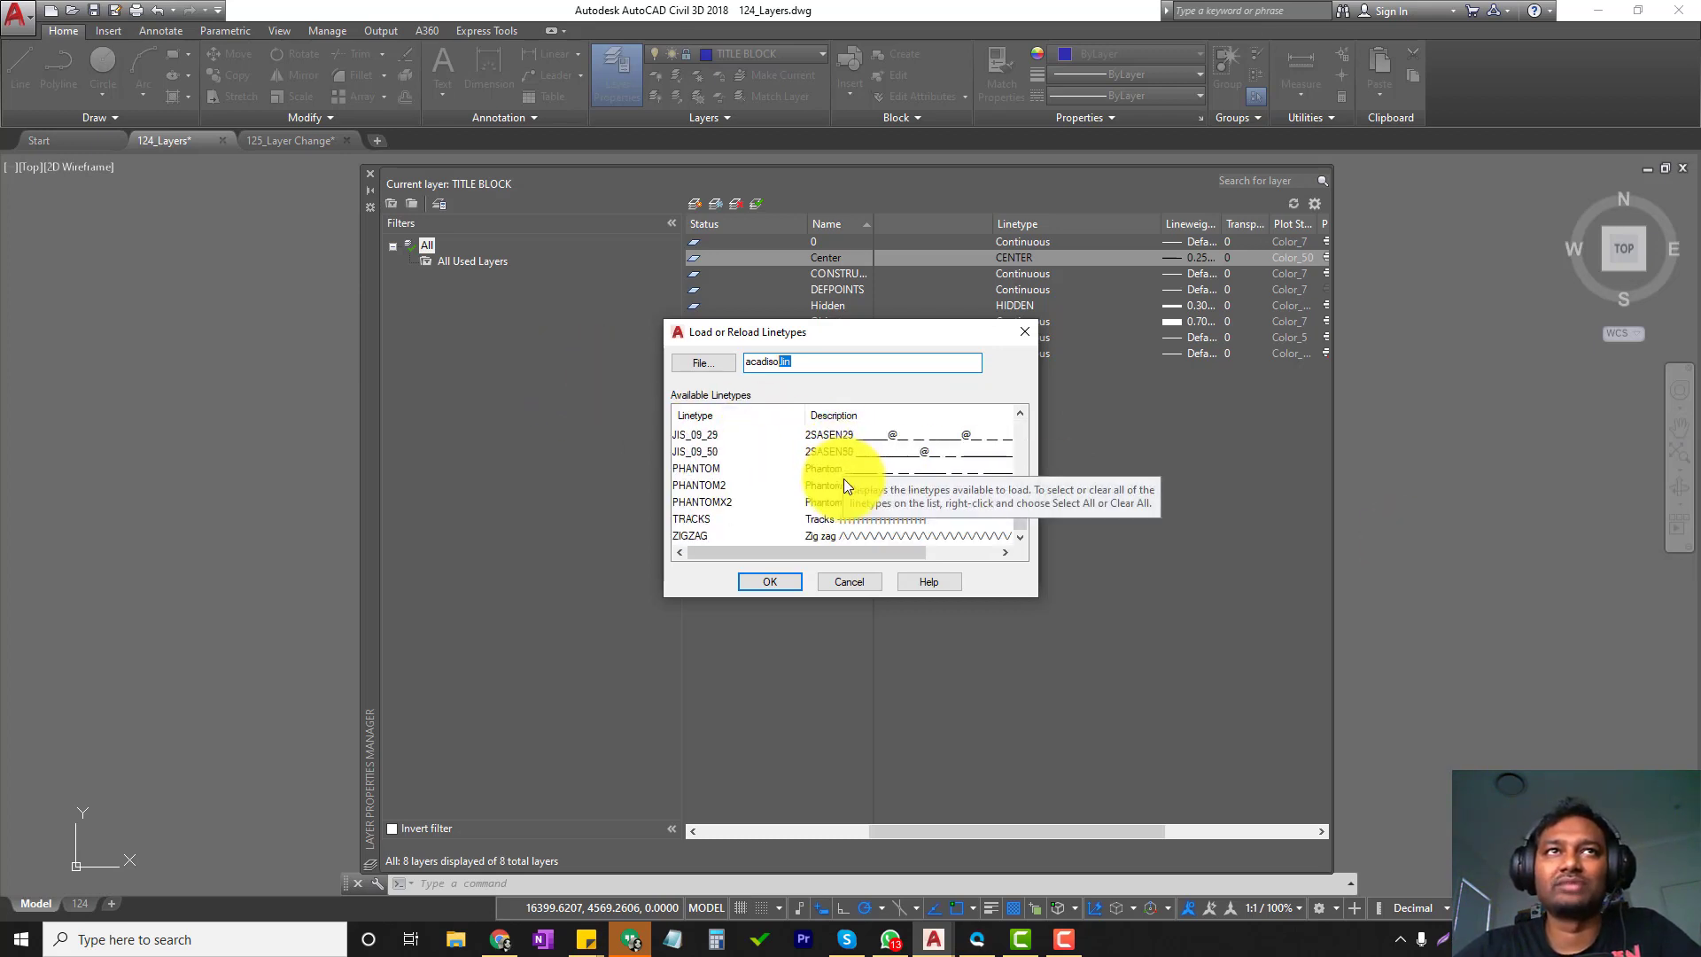
pyautogui.click(762, 578)
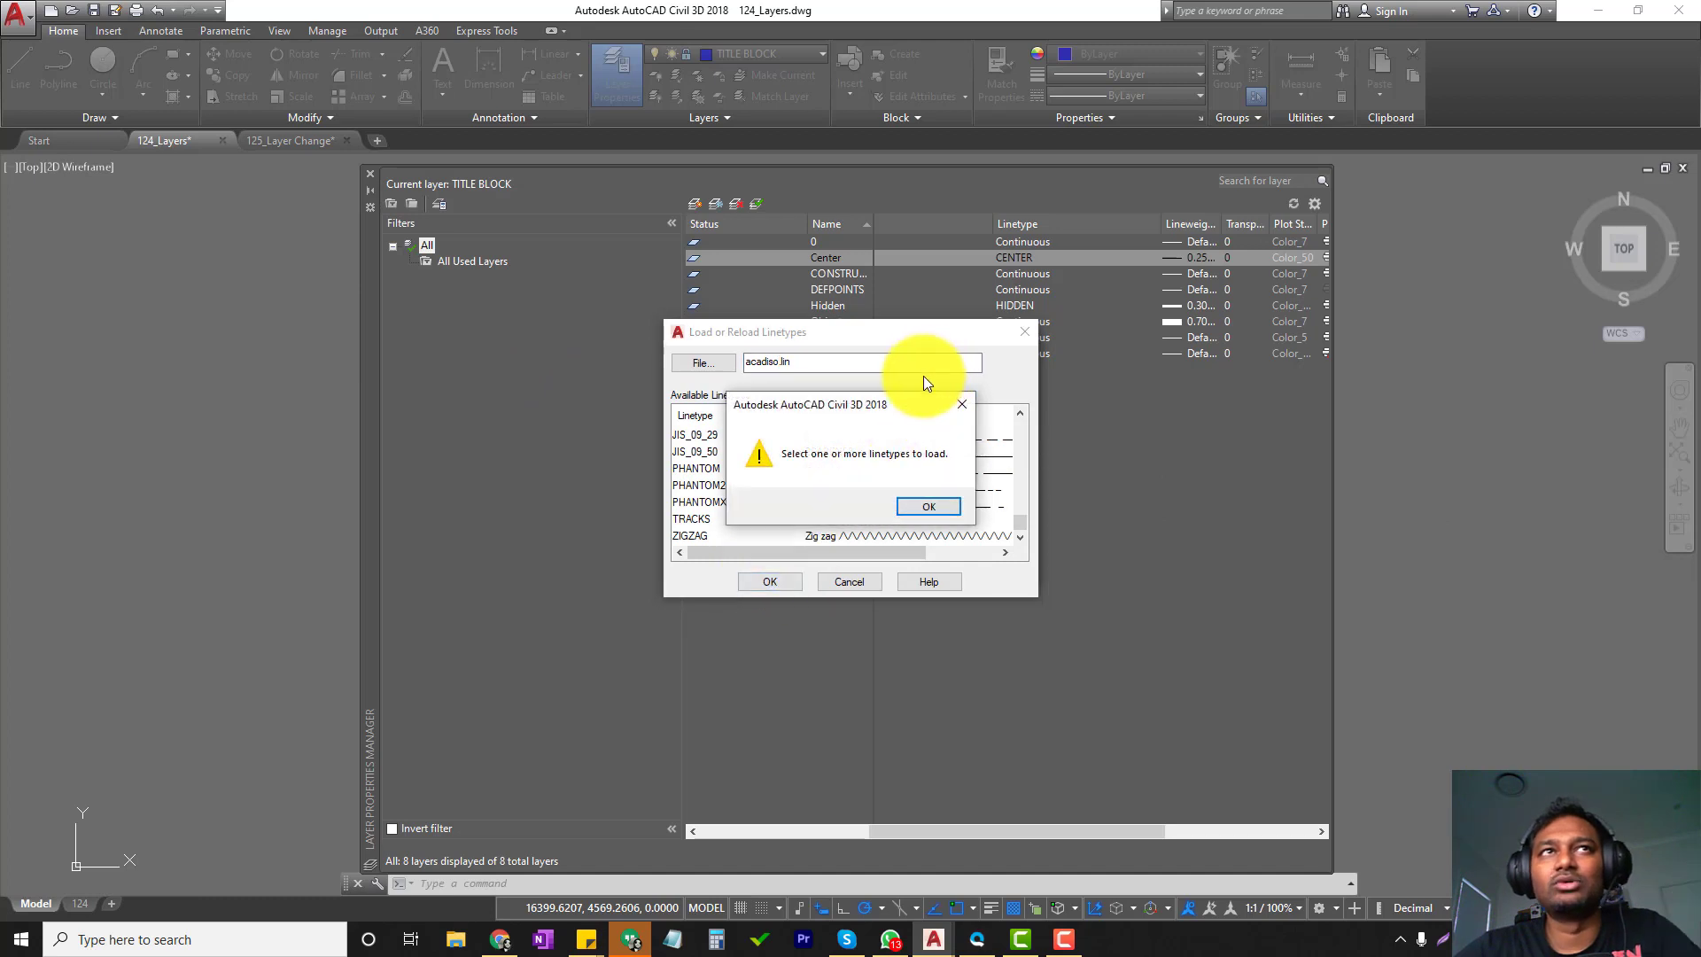
pyautogui.click(934, 506)
pyautogui.click(865, 584)
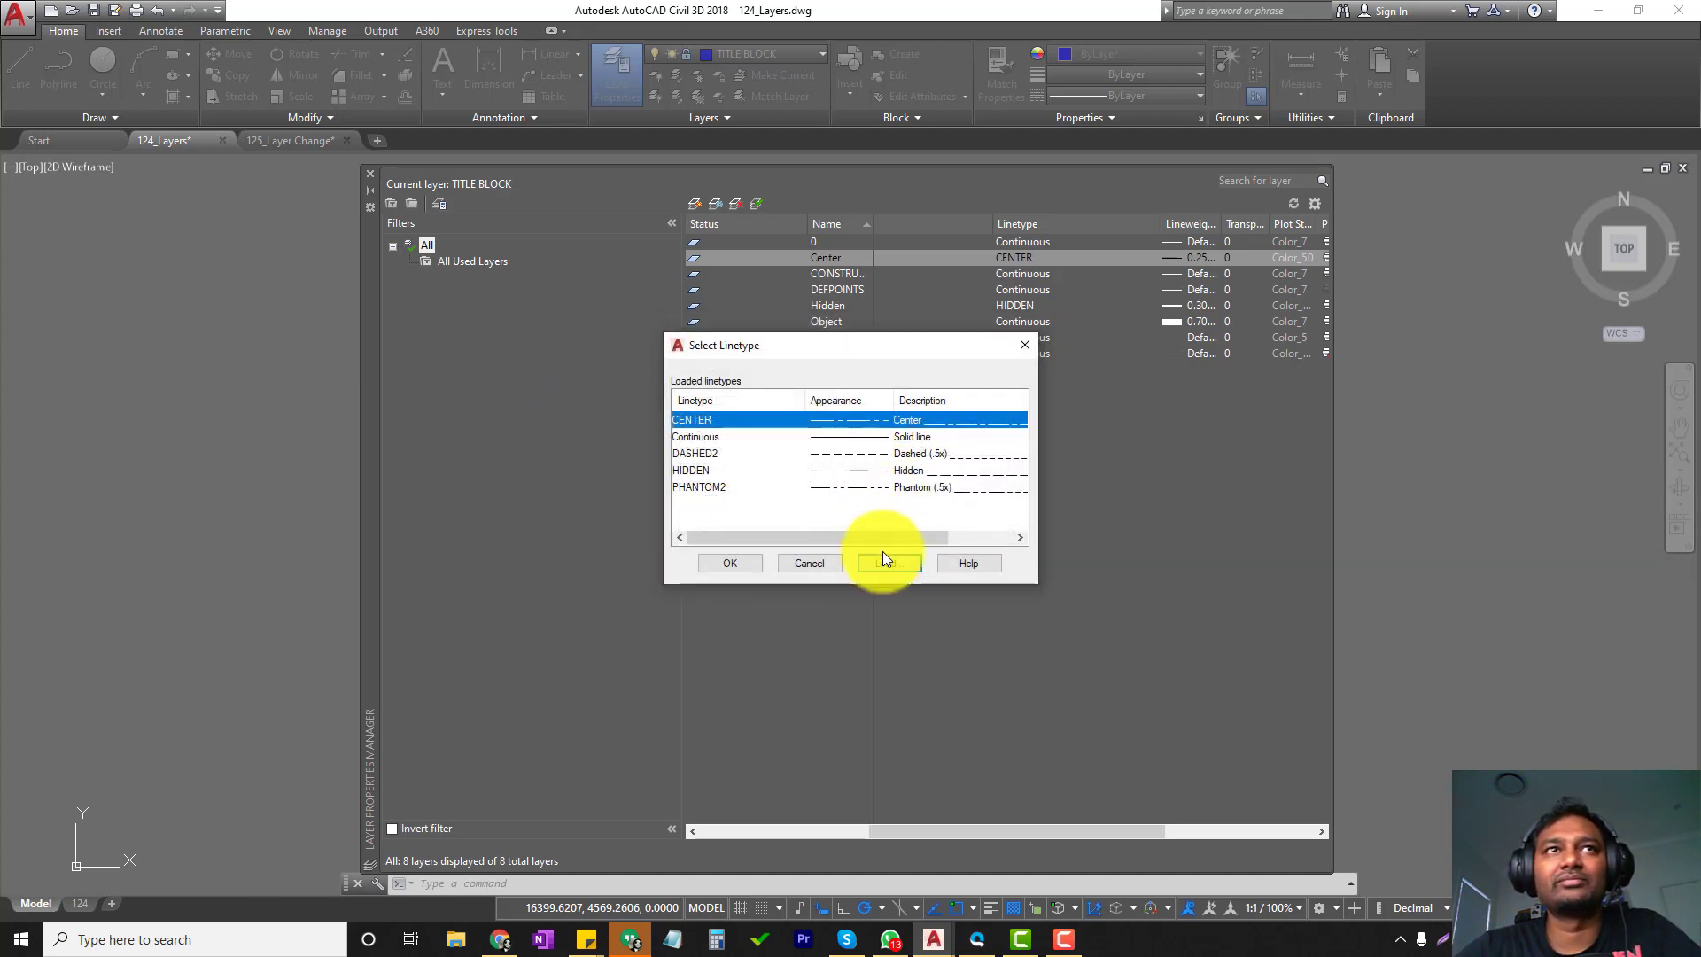
pyautogui.click(807, 562)
# Widen the Lineweight column and change the Center layer's linetype to DASHED2.
pyautogui.moveTo(1224, 223); pyautogui.dragTo(1306, 221)
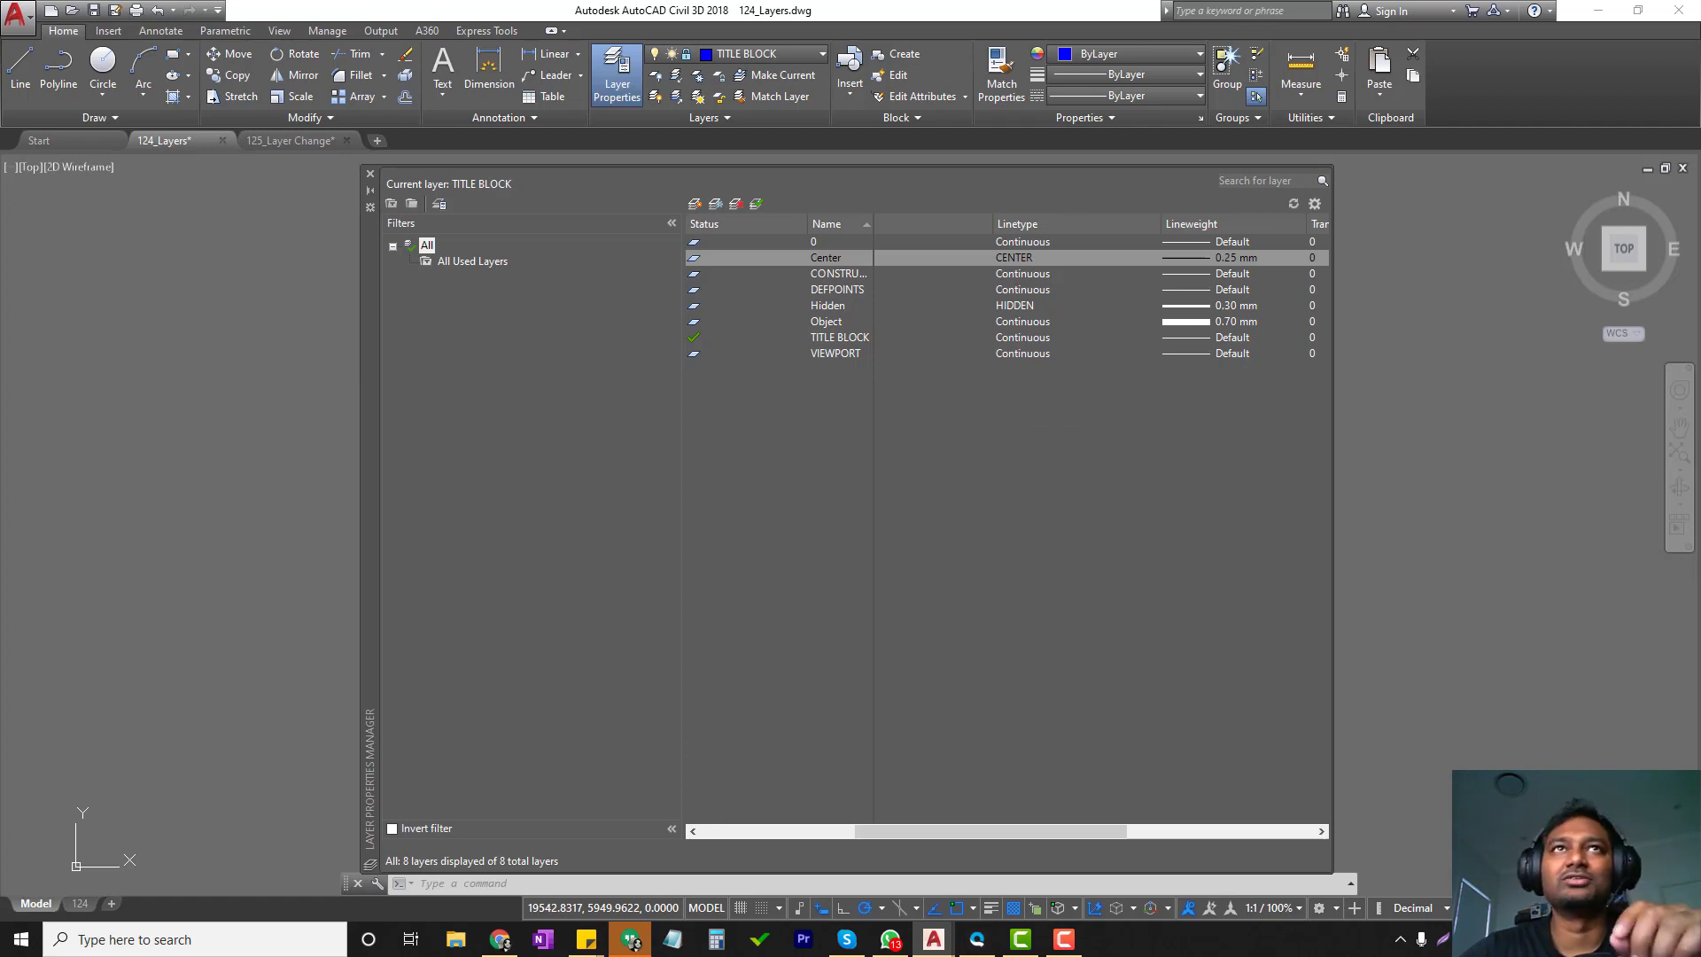
pyautogui.click(1028, 258)
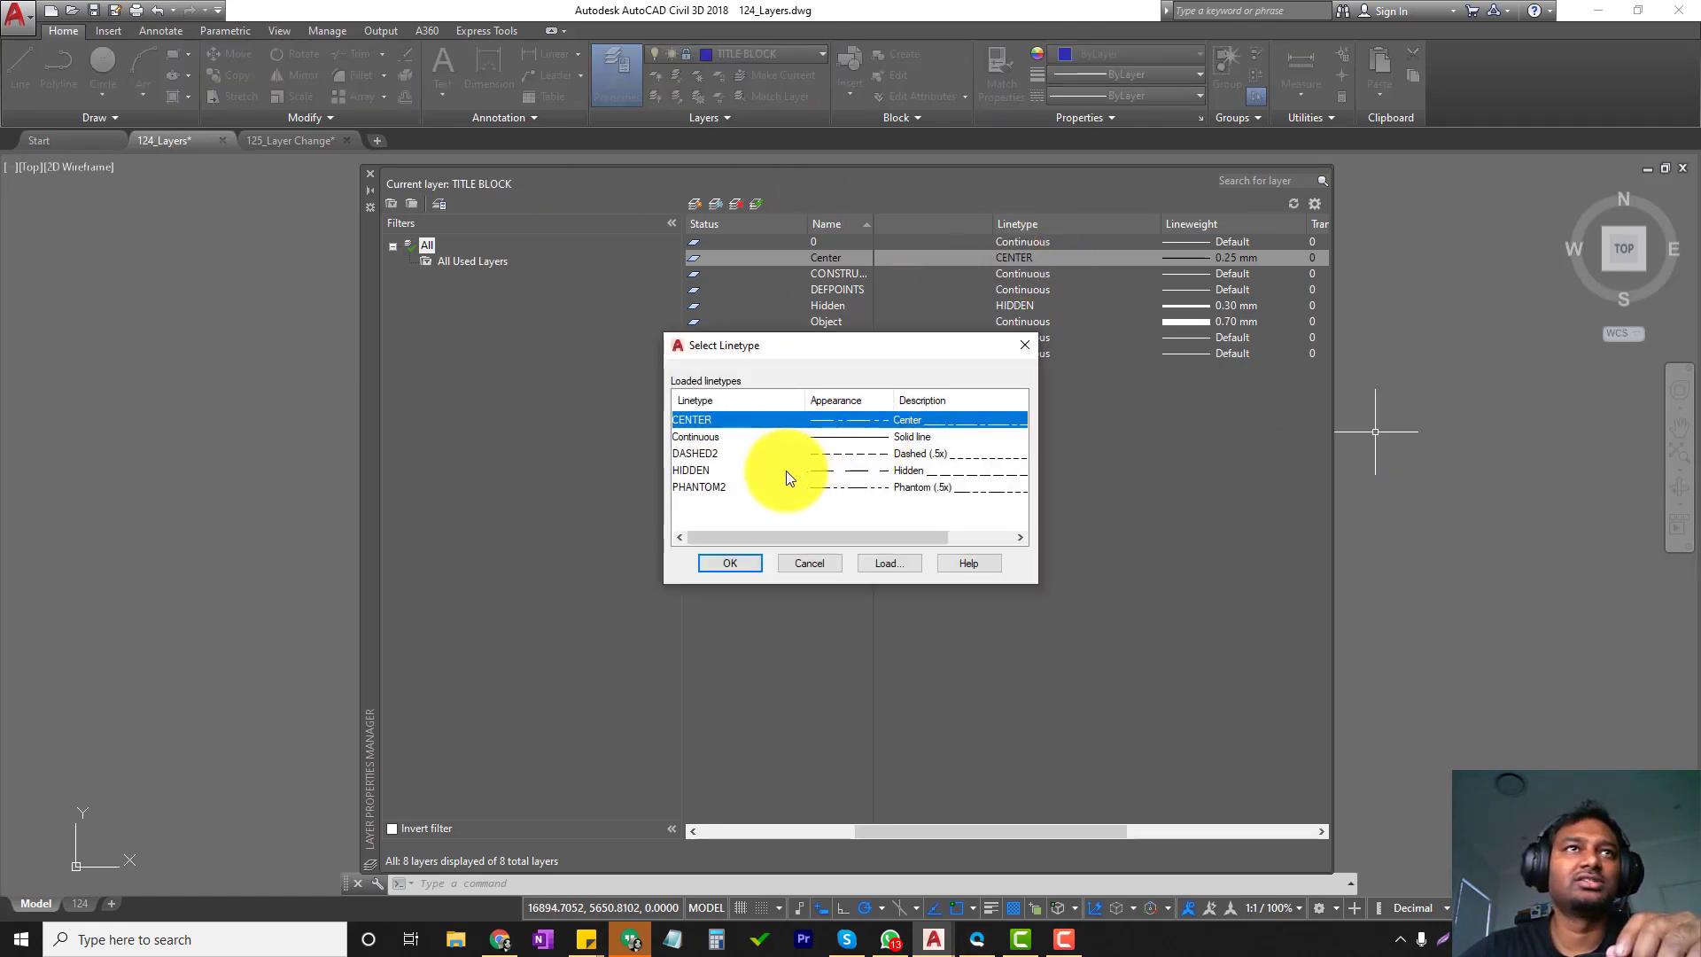
pyautogui.click(843, 456)
pyautogui.click(729, 563)
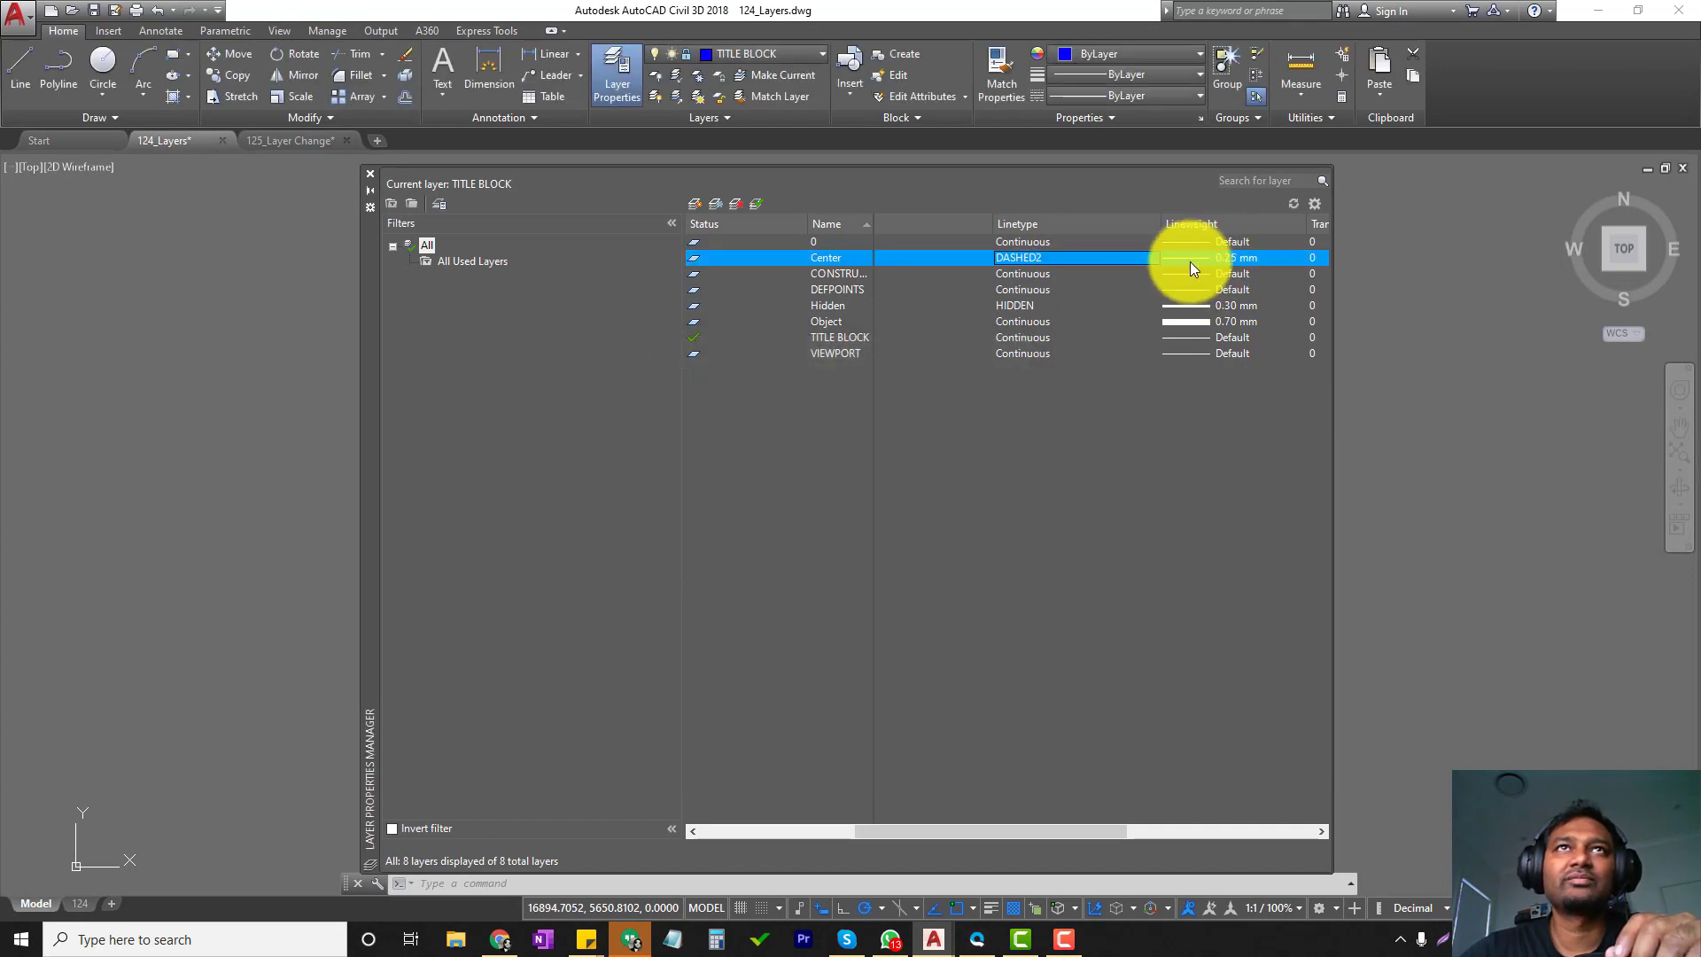
# Set the Center layer's lineweight to 0.80 mm.
pyautogui.click(1188, 259)
pyautogui.scroll(-5, 797, 479)
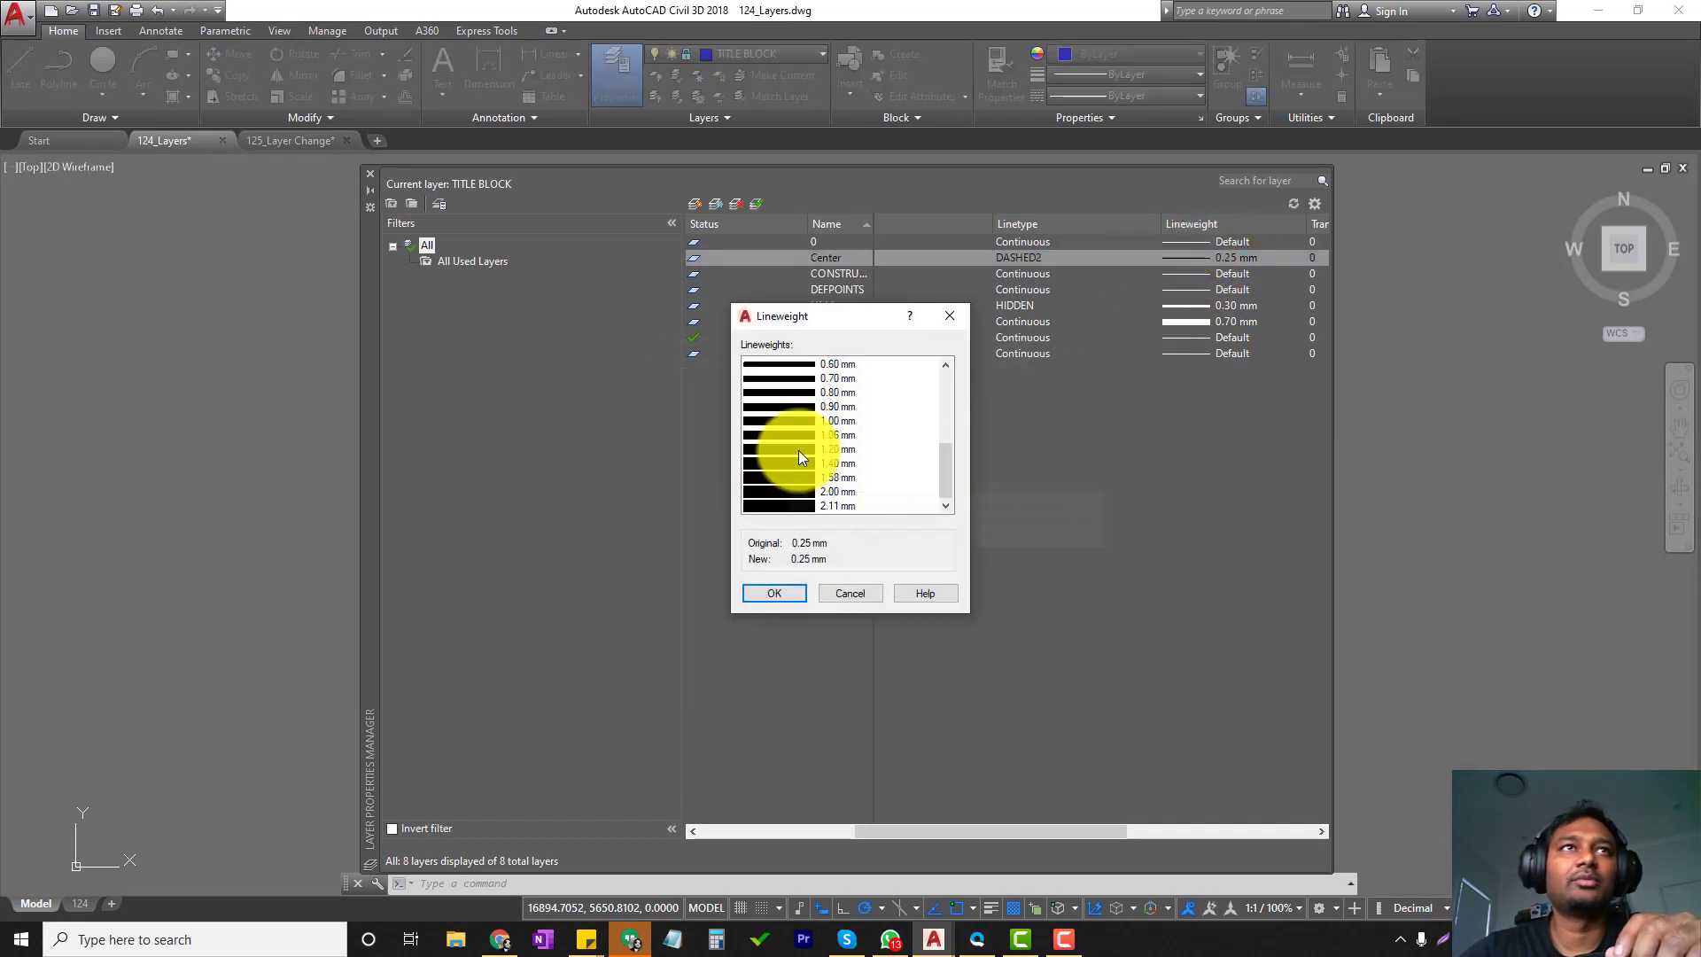
pyautogui.click(800, 392)
pyautogui.click(775, 593)
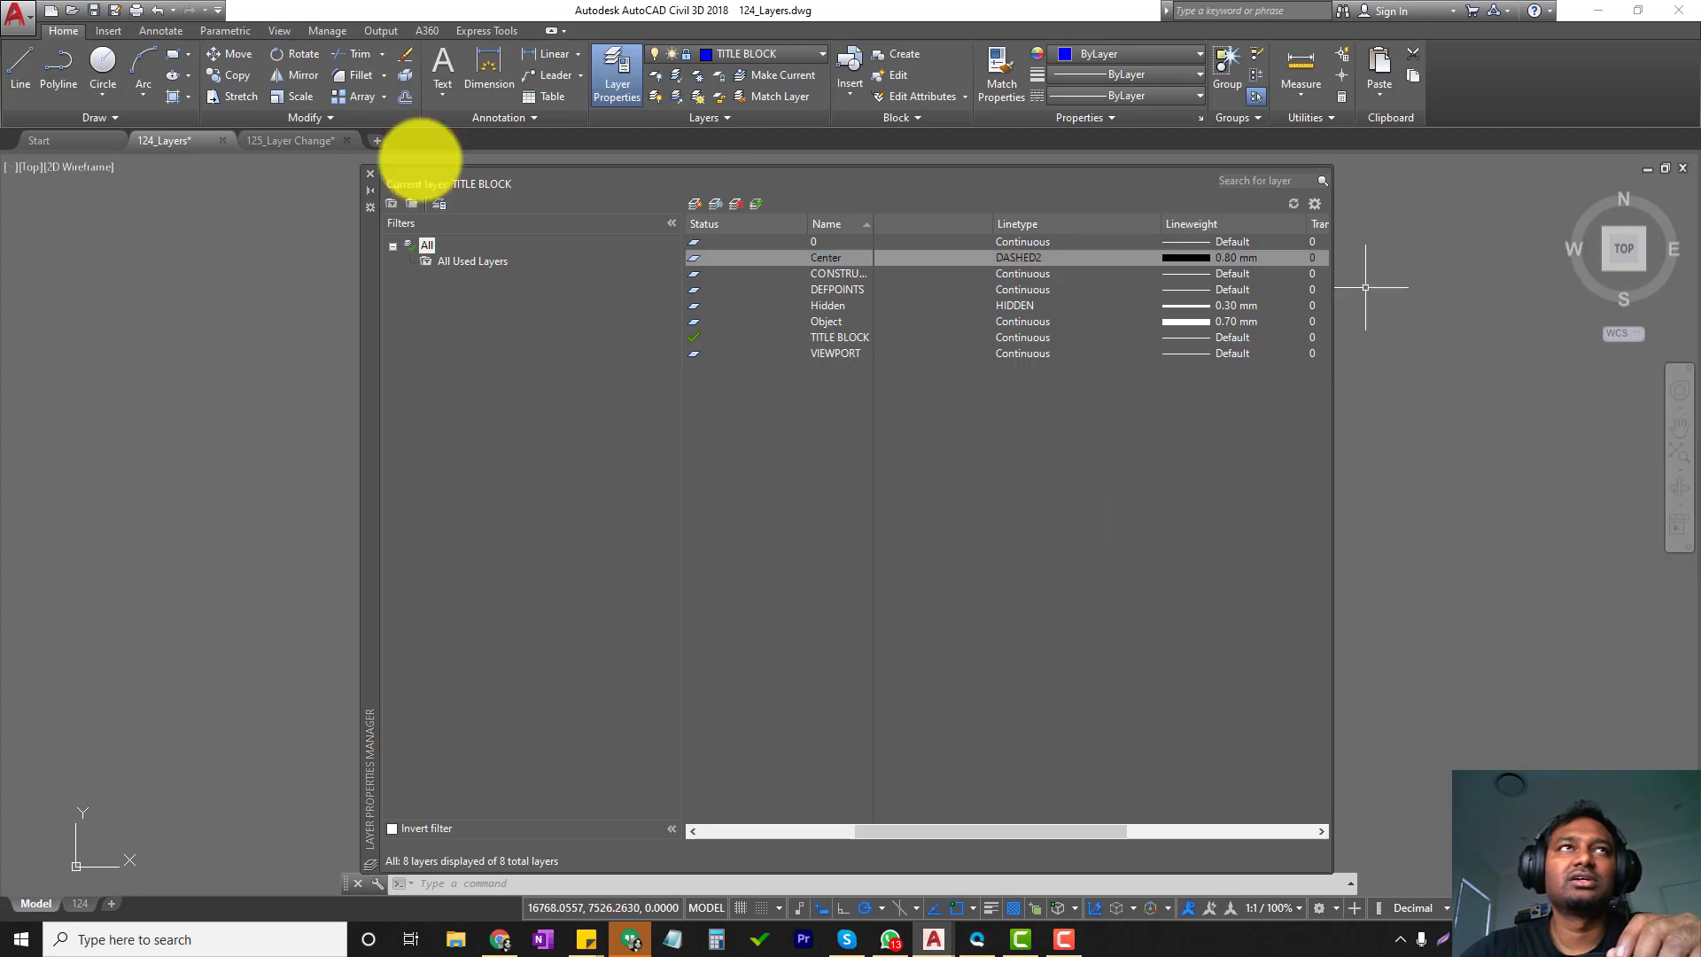
# Close the Layer Properties Manager and regenerate the whole model with REGENALL.
pyautogui.click(370, 175)
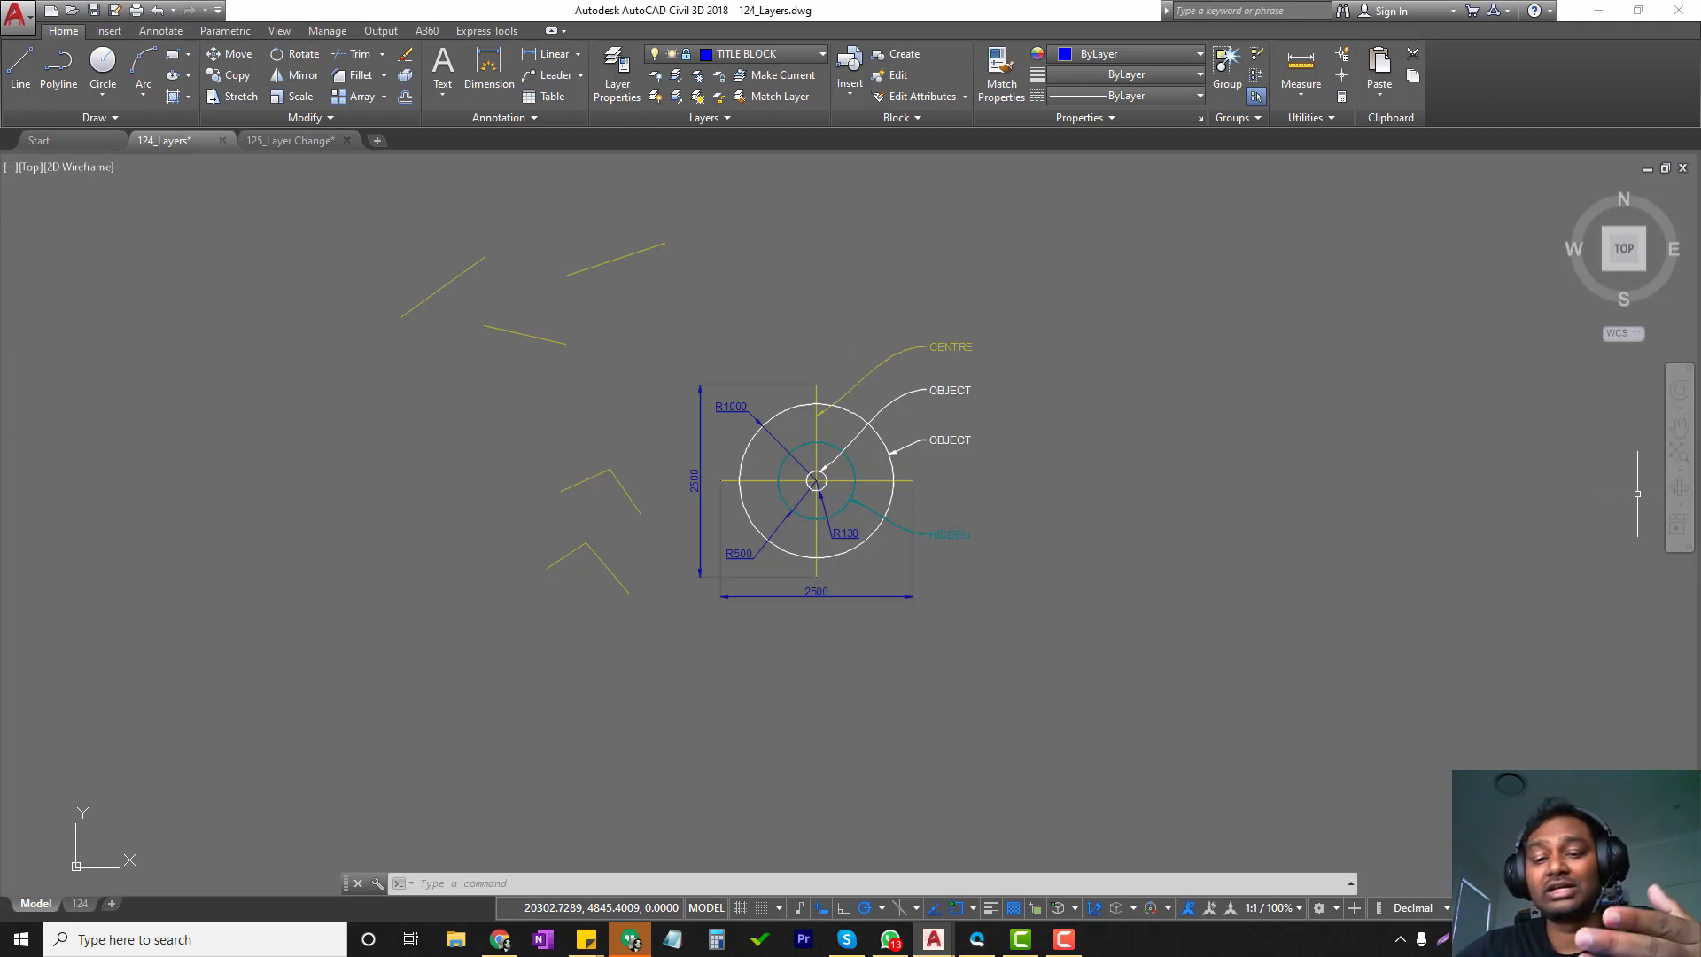
pyautogui.write('rea')
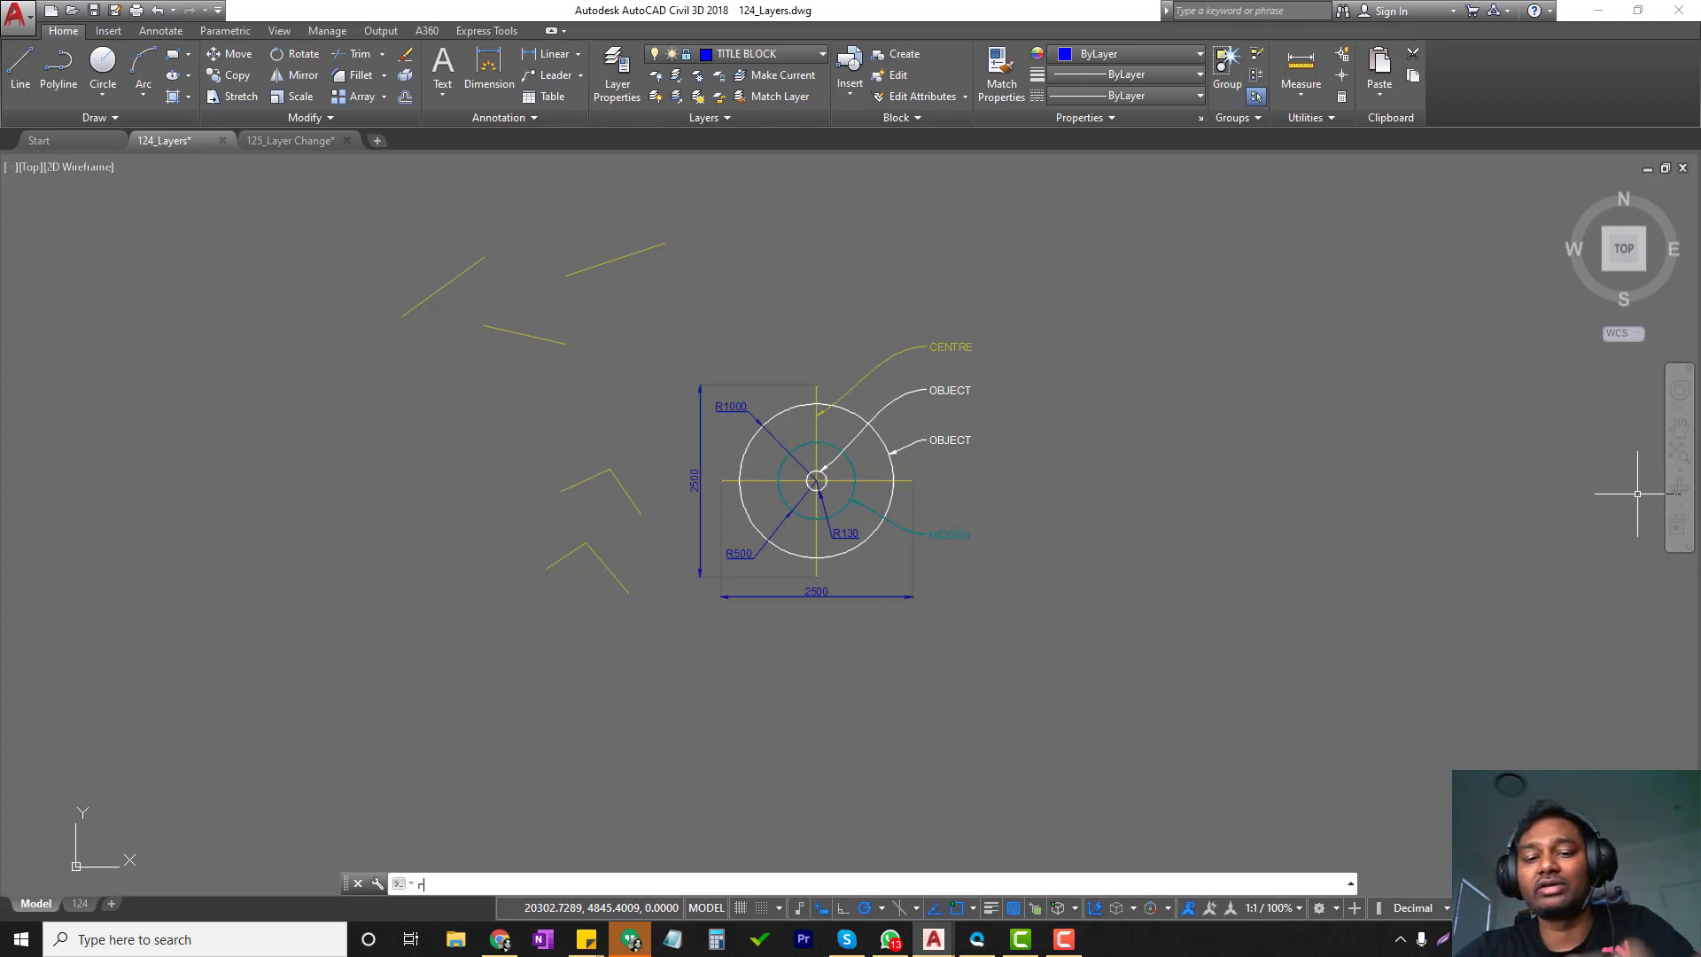
pyautogui.press('Return')
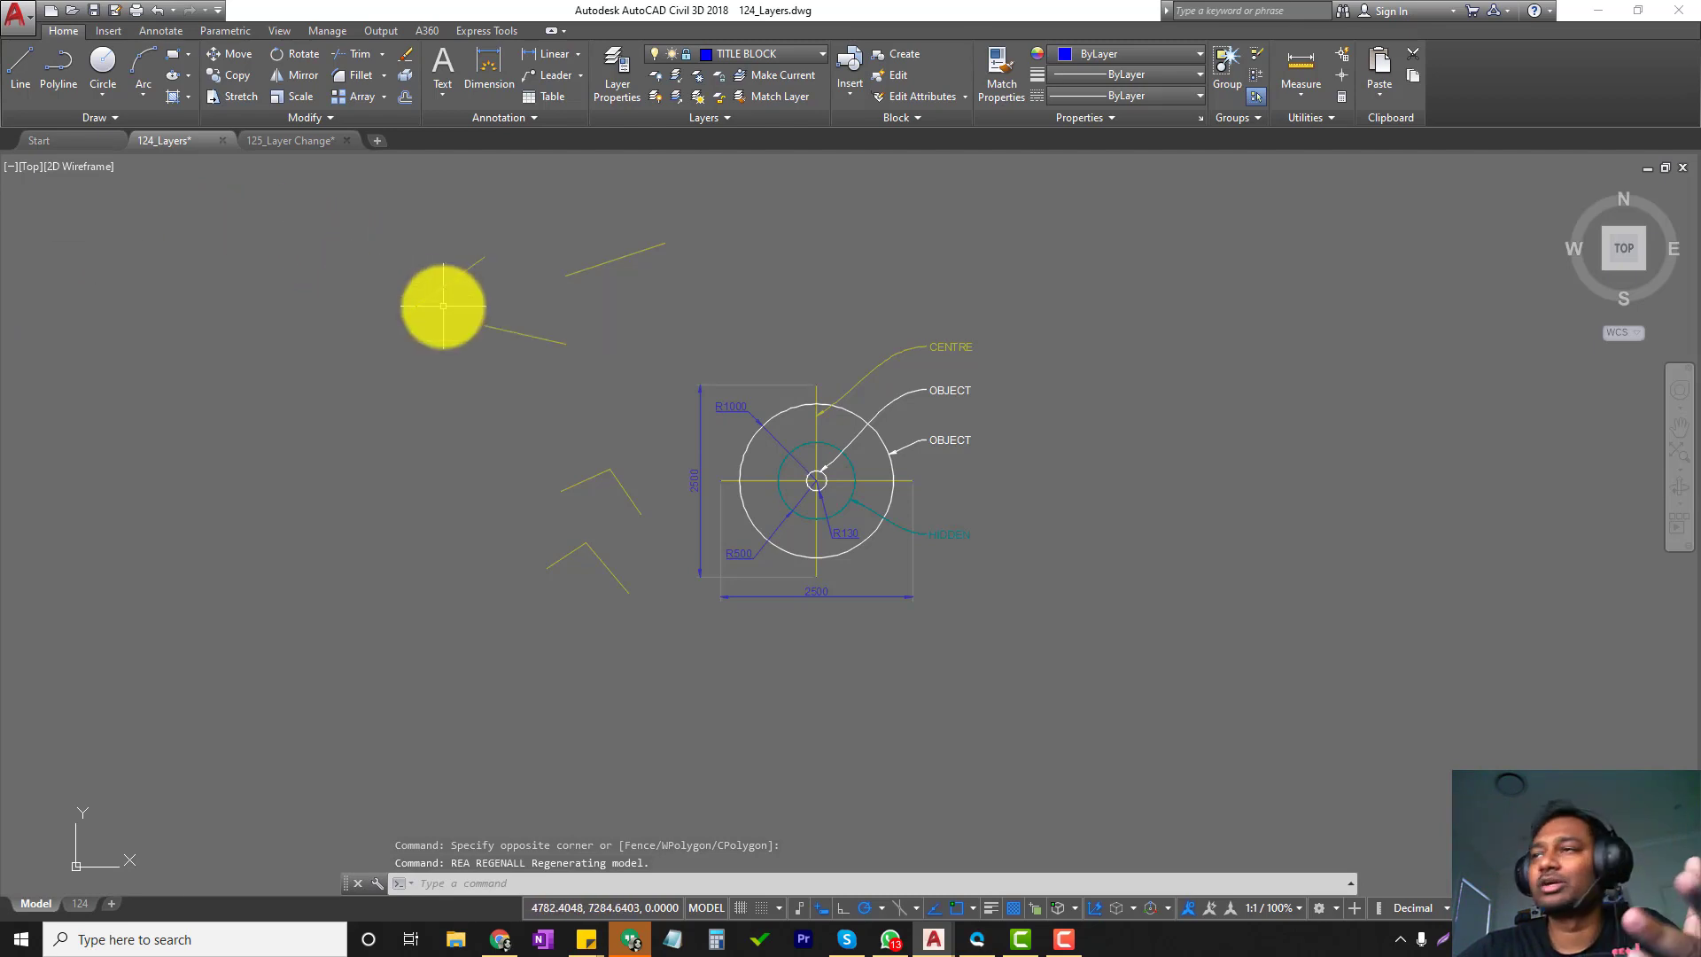
# Switch the lineweight display on and off again, and check the LineWeight entry in the status bar customization list.
pyautogui.click(991, 911)
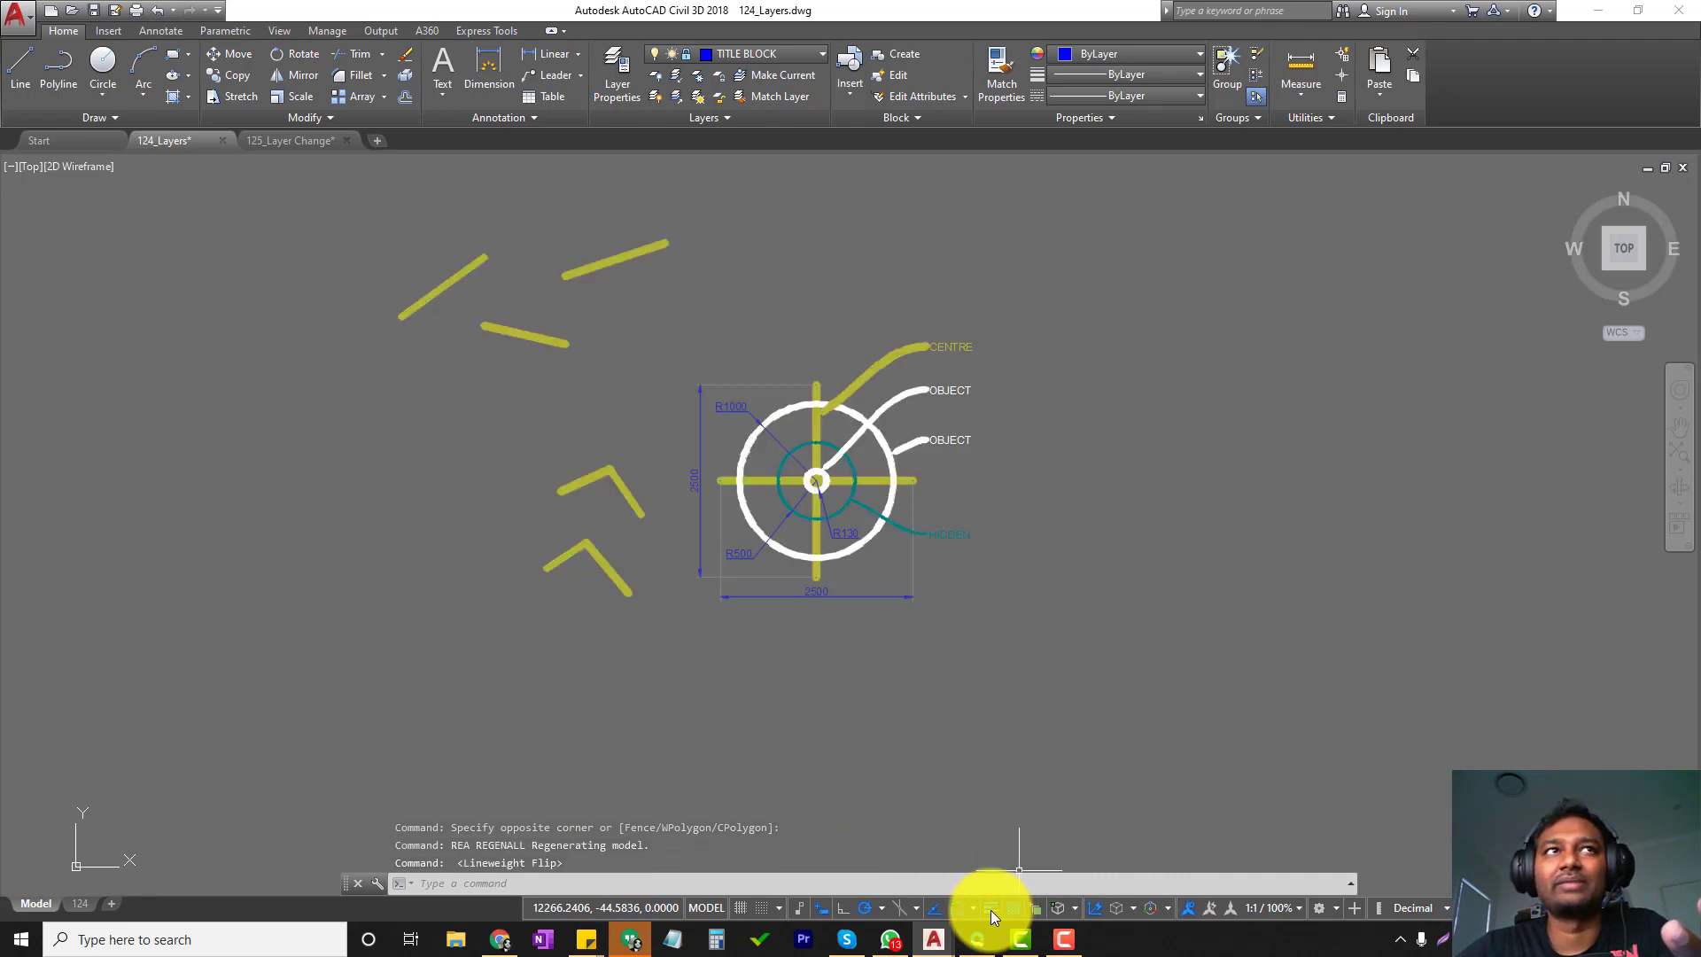
pyautogui.click(991, 911)
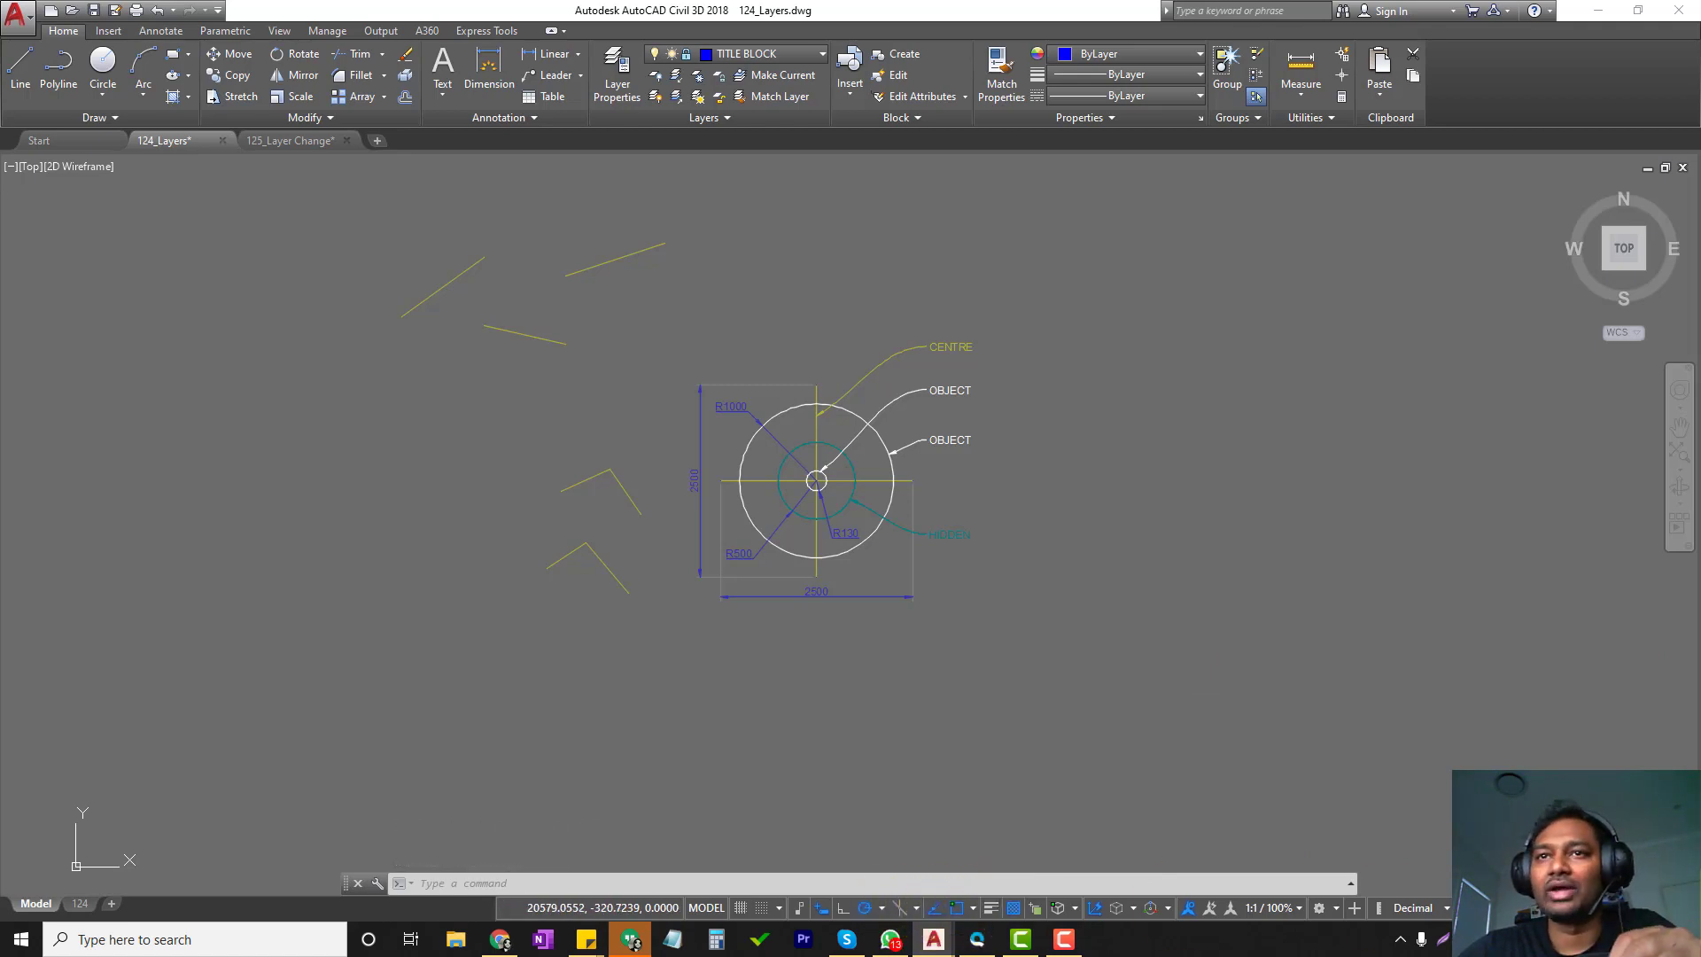
pyautogui.click(1684, 908)
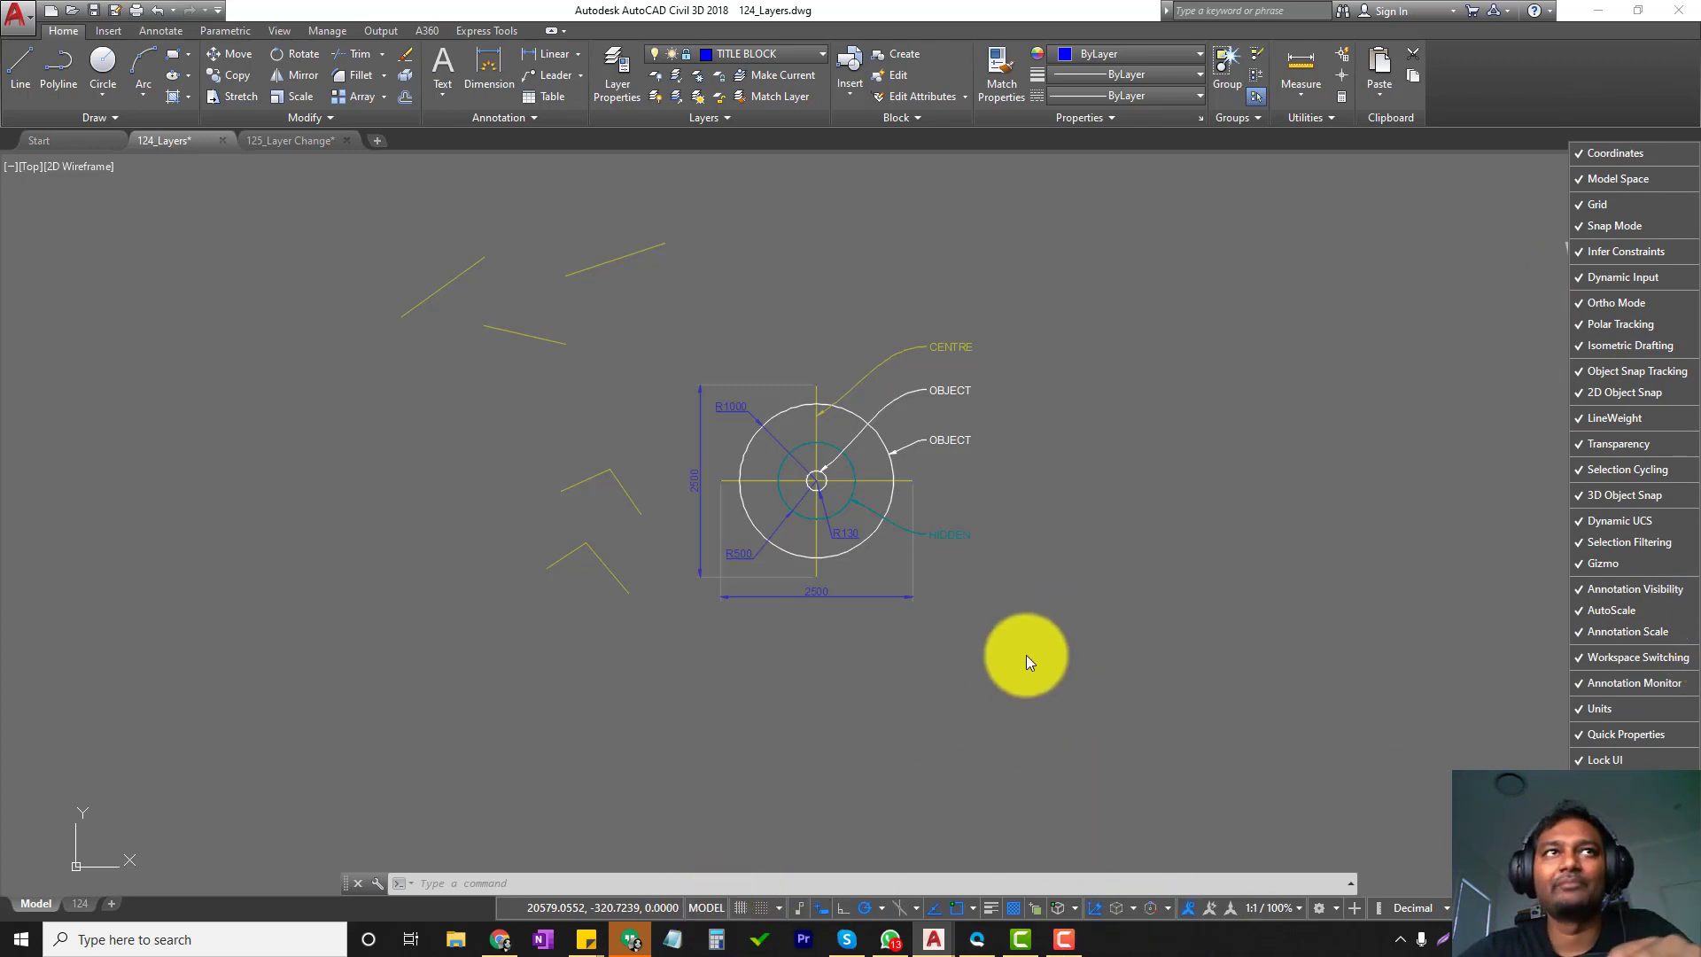
pyautogui.click(829, 739)
pyautogui.click(767, 742)
pyautogui.click(594, 631)
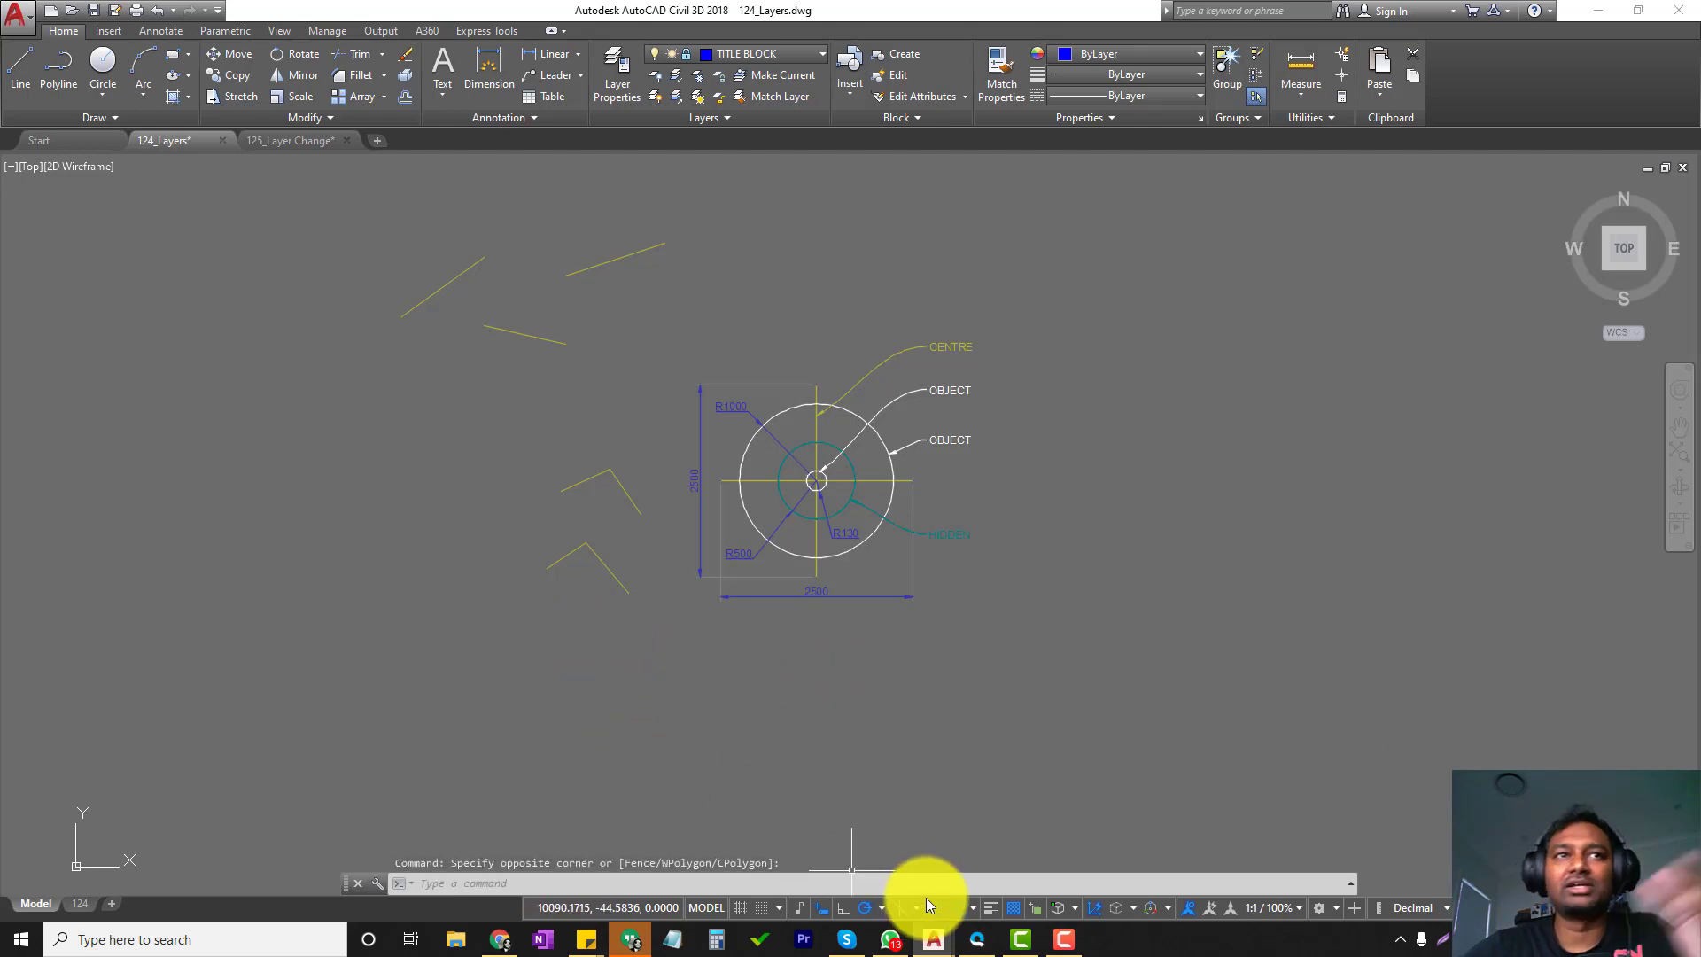
# Show lineweights in the drawing, examine a Center layer line up close, and hide the lineweights again.
pyautogui.click(990, 908)
pyautogui.scroll(8, 706, 479)
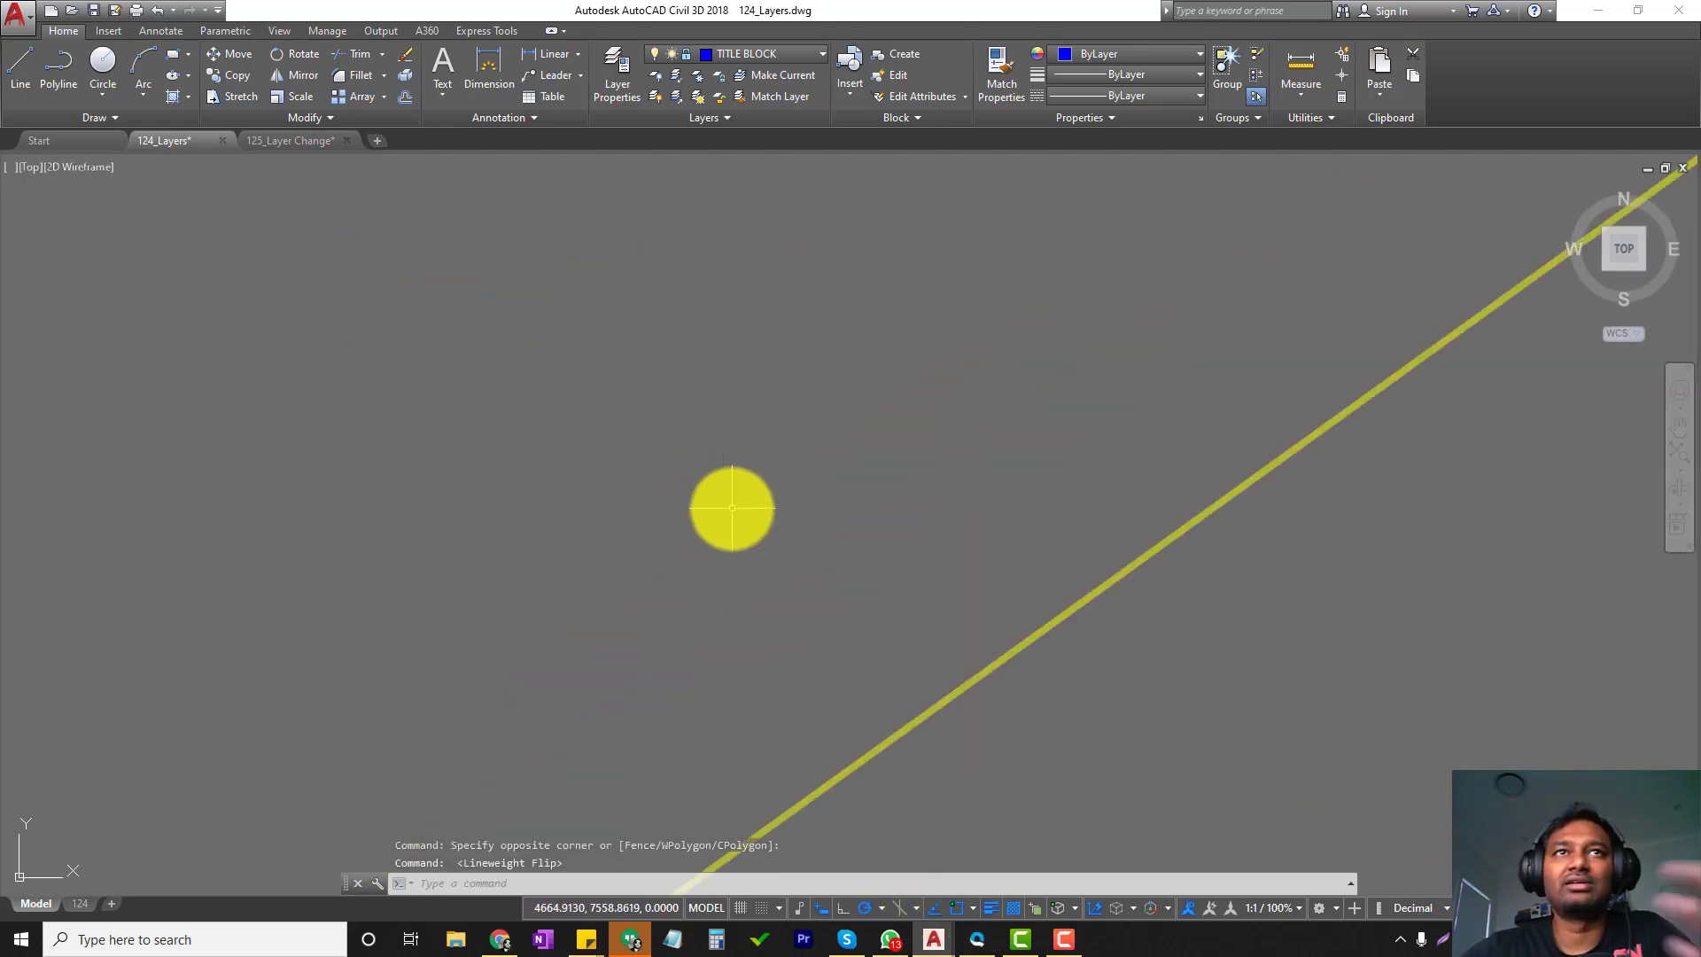
pyautogui.scroll(-8, 732, 508)
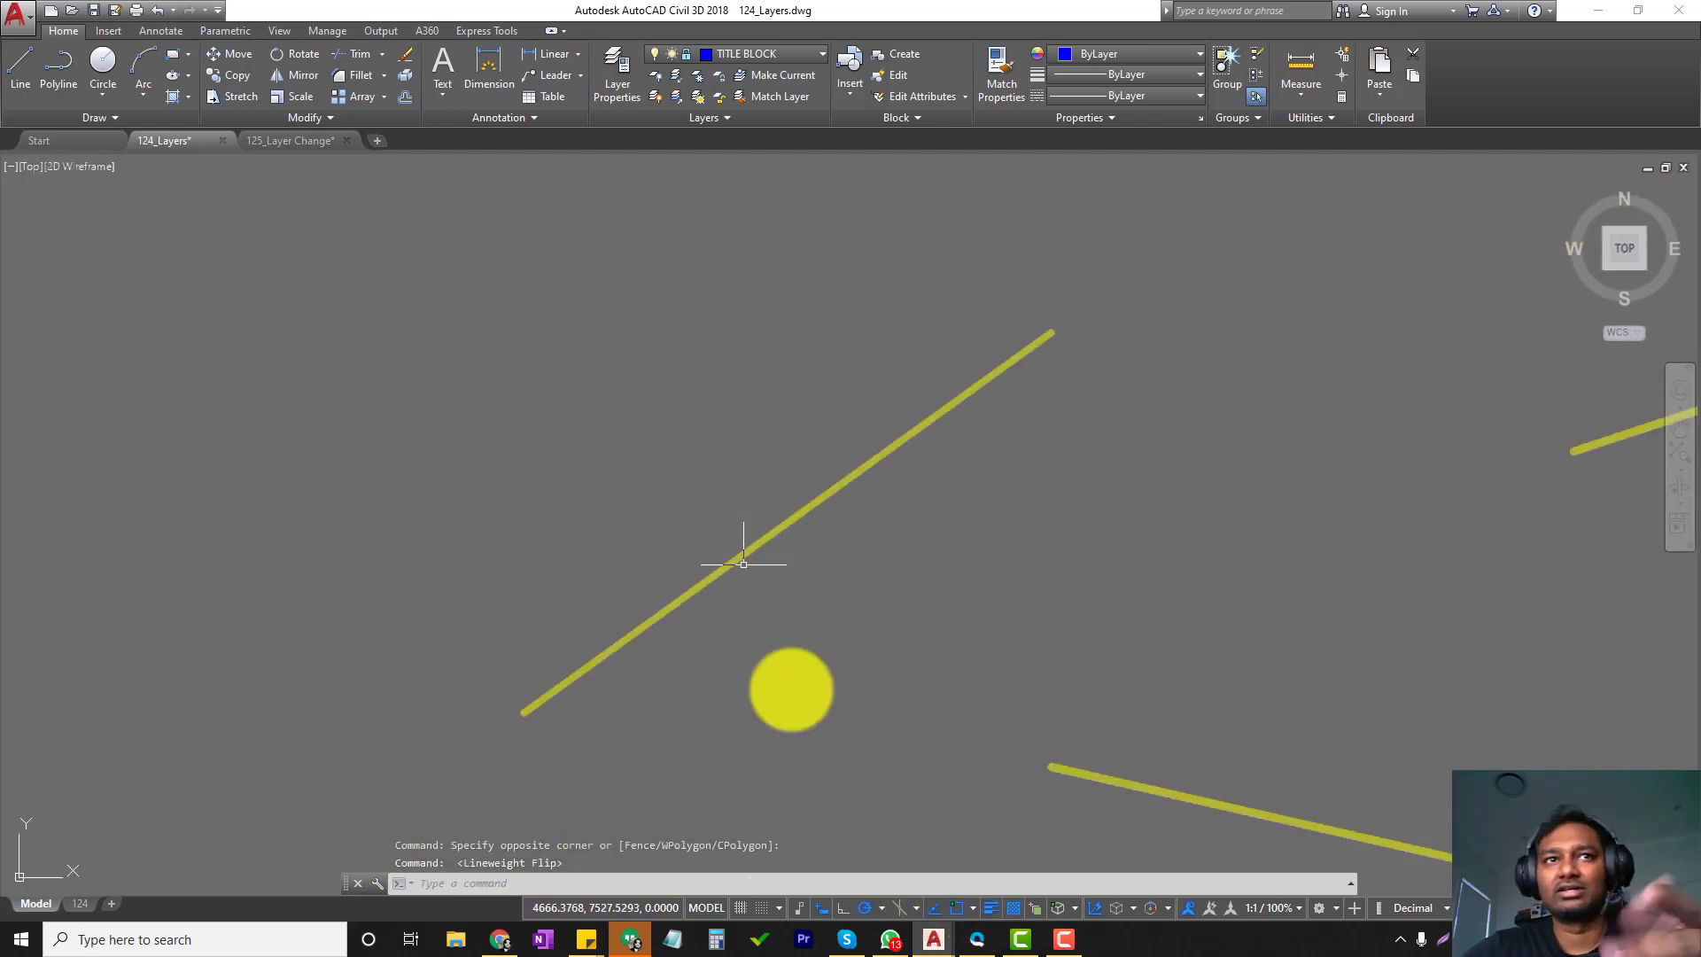
pyautogui.click(989, 909)
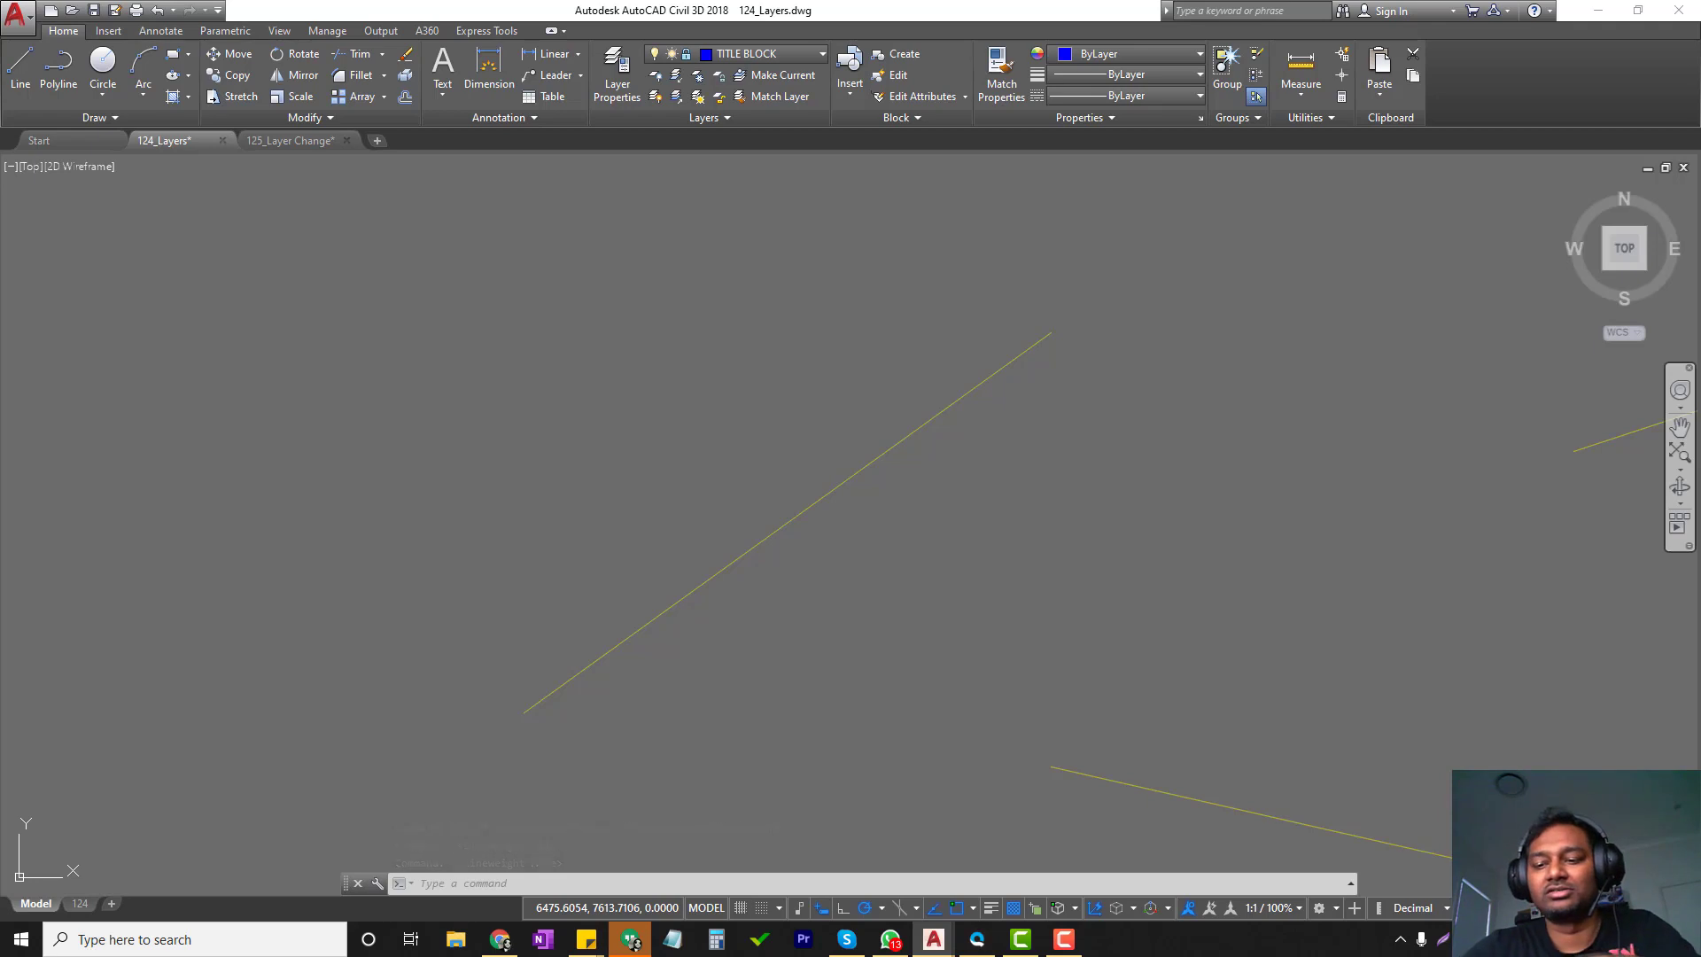
# Set the global linetype scale (LTSCALE) to .125 and examine the Center layer line up close.
pyautogui.write('ltscale')
pyautogui.press('Return')
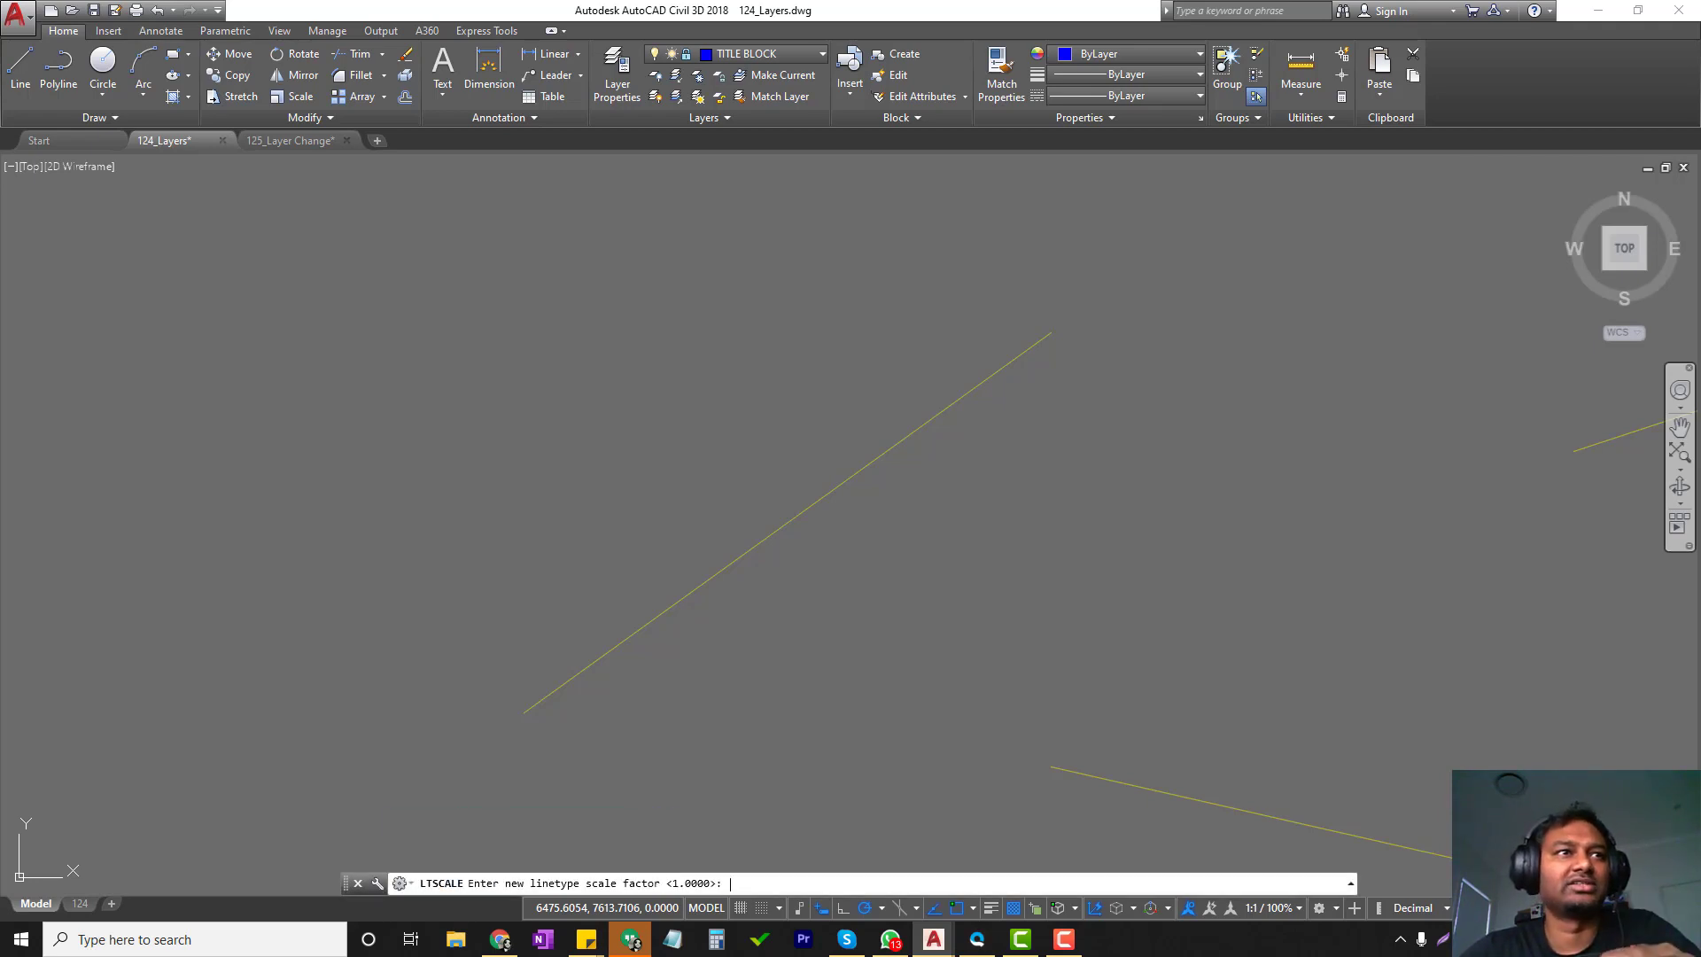
pyautogui.write('/1')
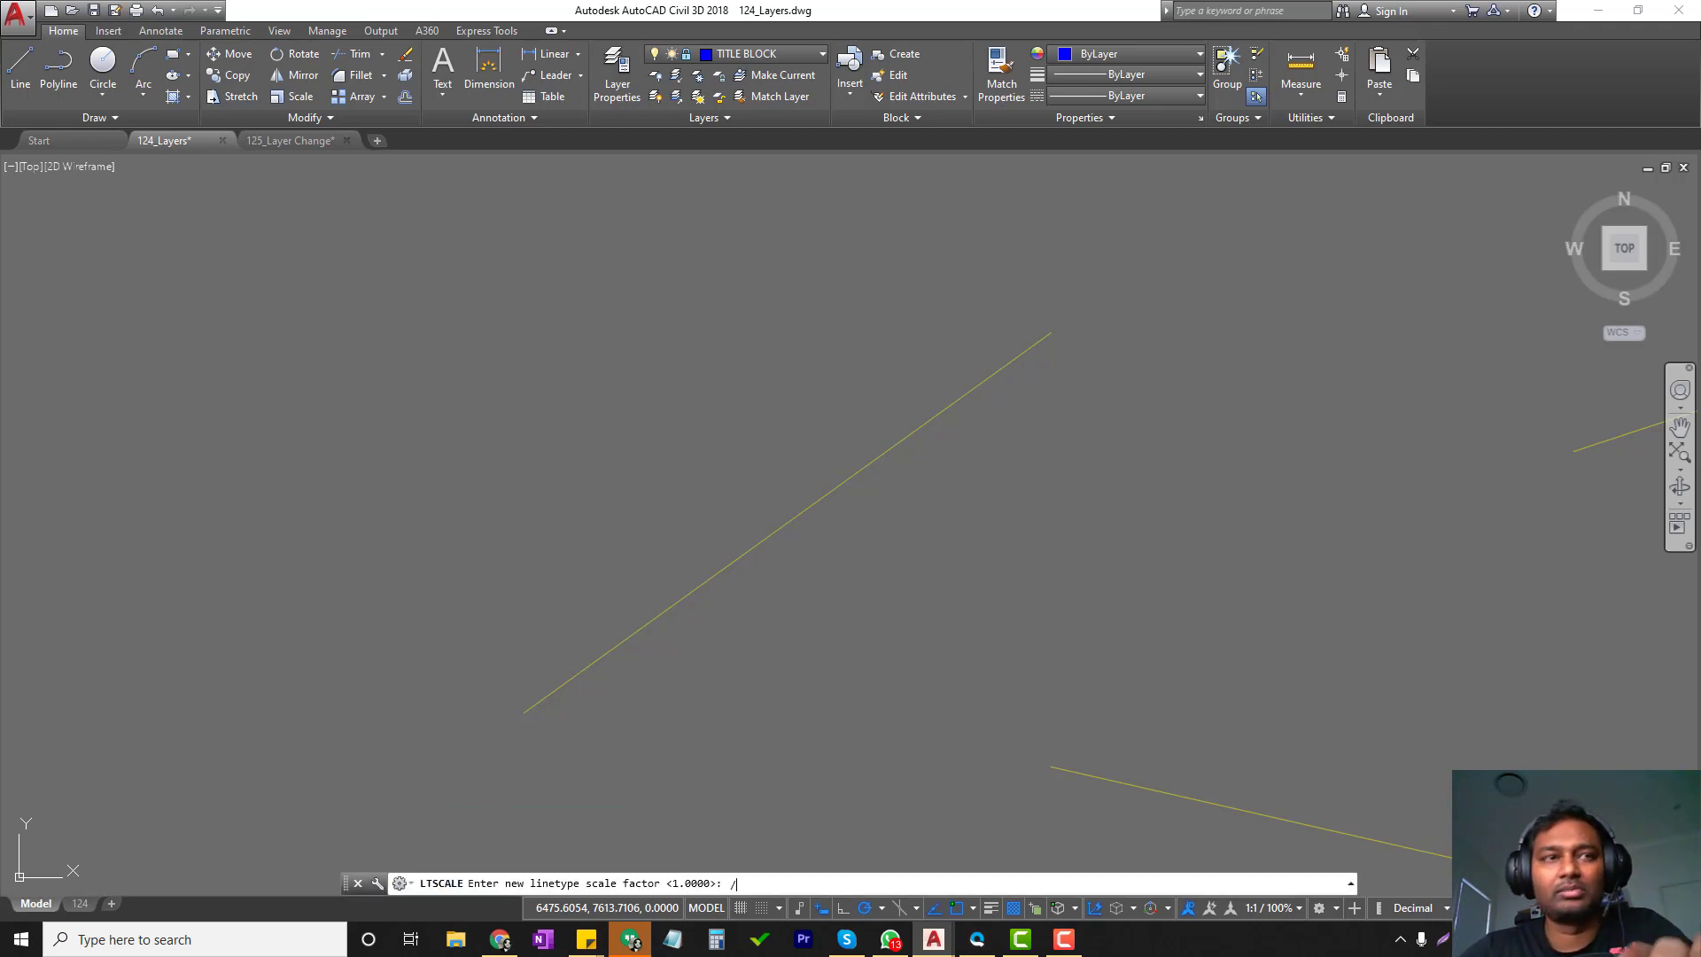
pyautogui.press('BackSpace')
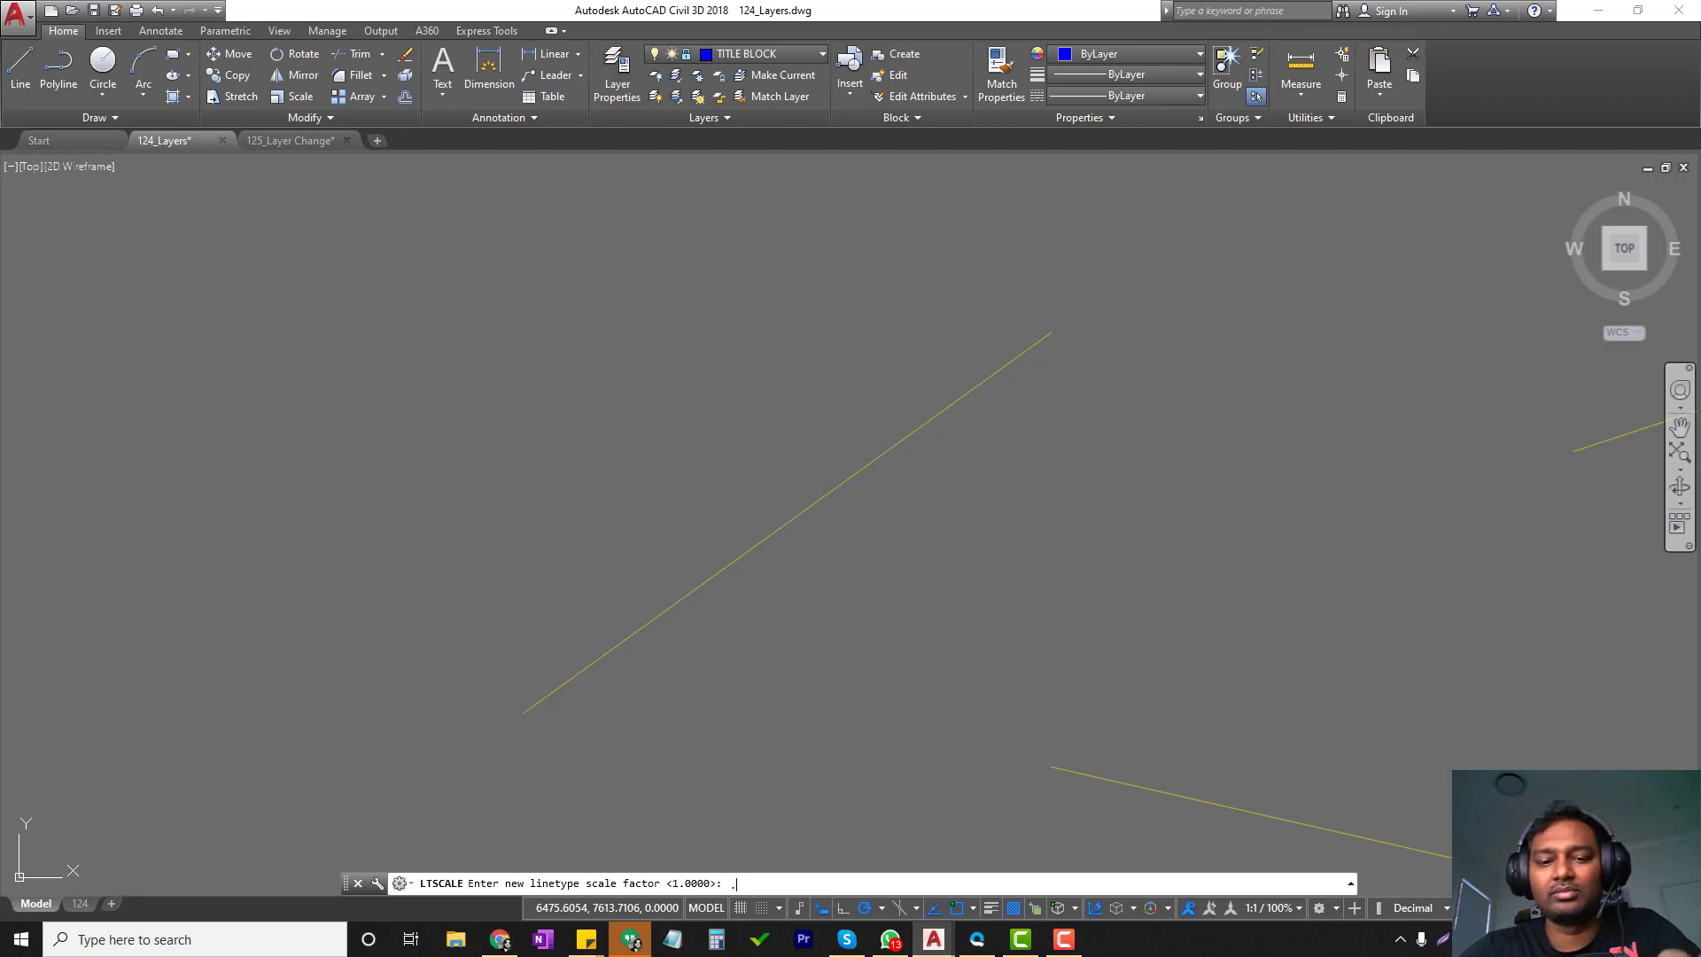
pyautogui.write('125')
pyautogui.press('Return')
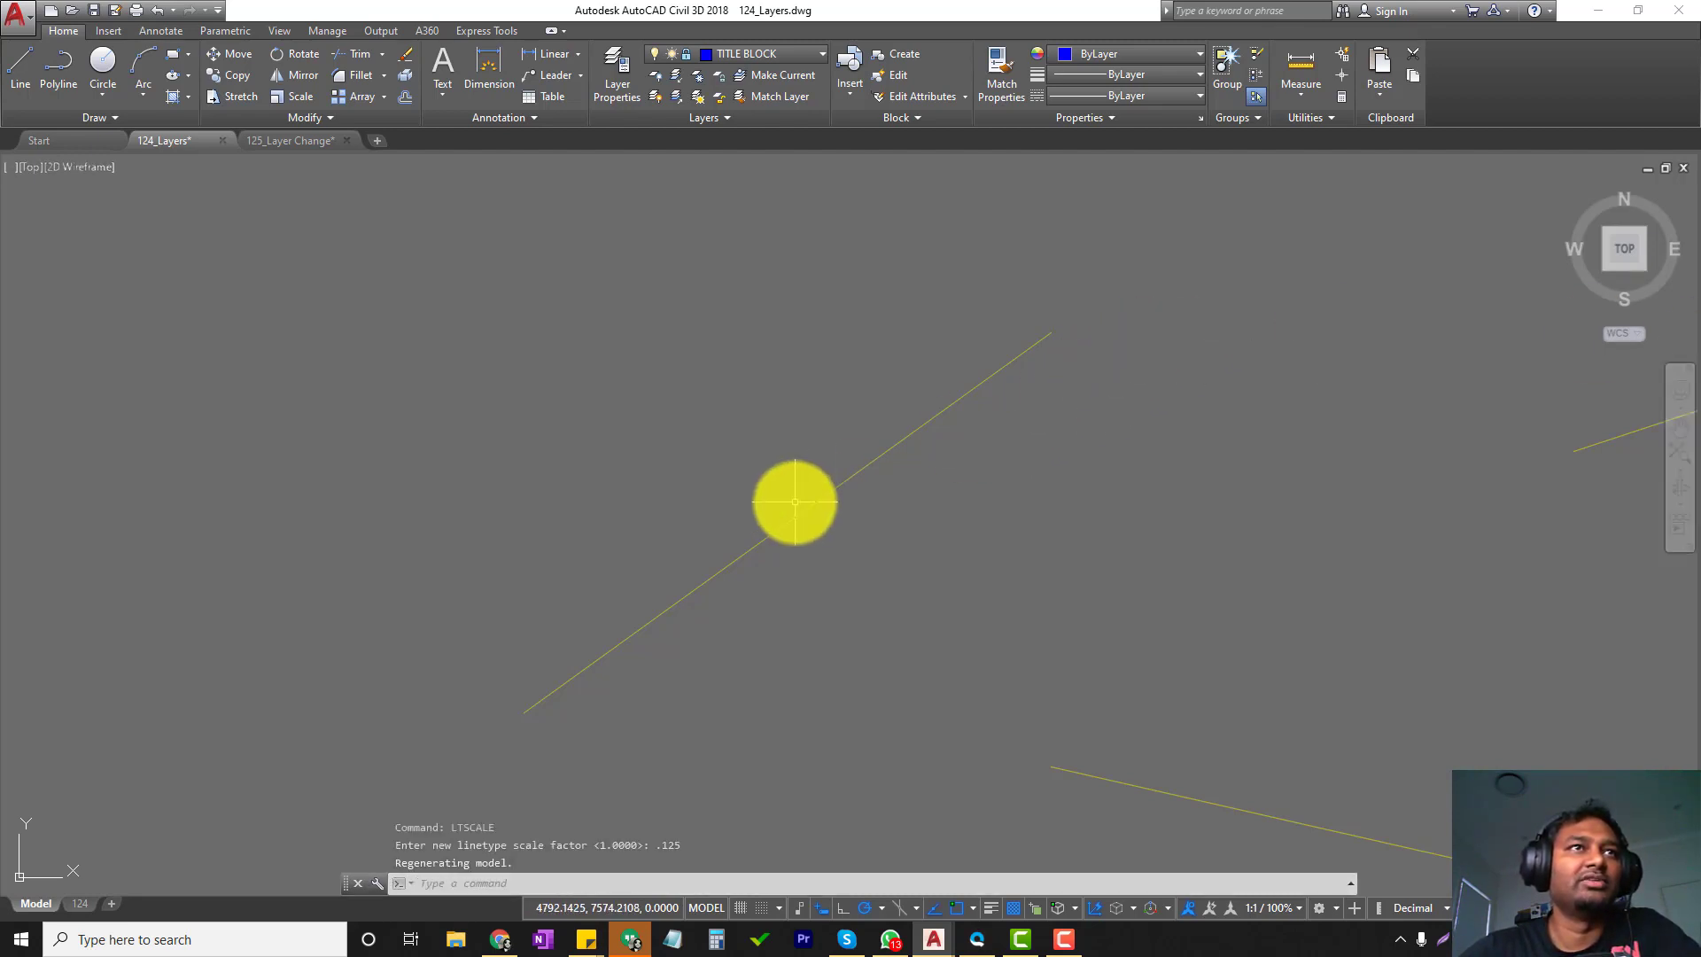
pyautogui.scroll(10, 796, 502)
pyautogui.scroll(-2, 1019, 602)
pyautogui.scroll(2, 1001, 600)
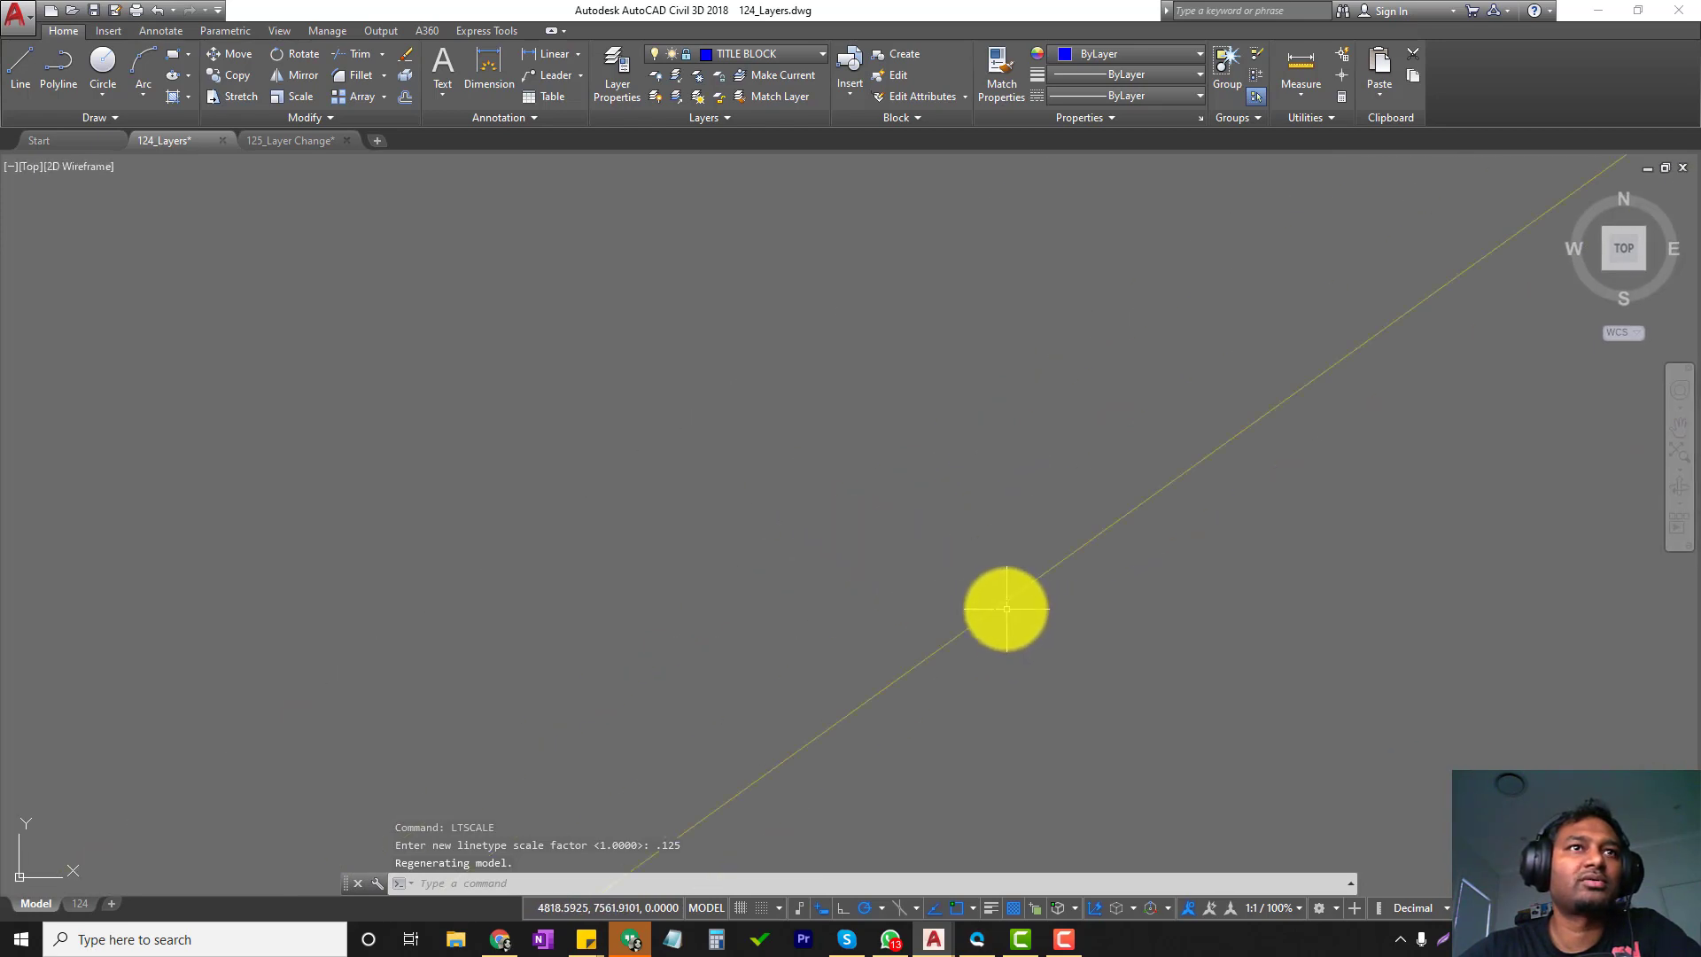
# Set the global linetype scale to 3.
pyautogui.click(647, 882)
pyautogui.write('l')
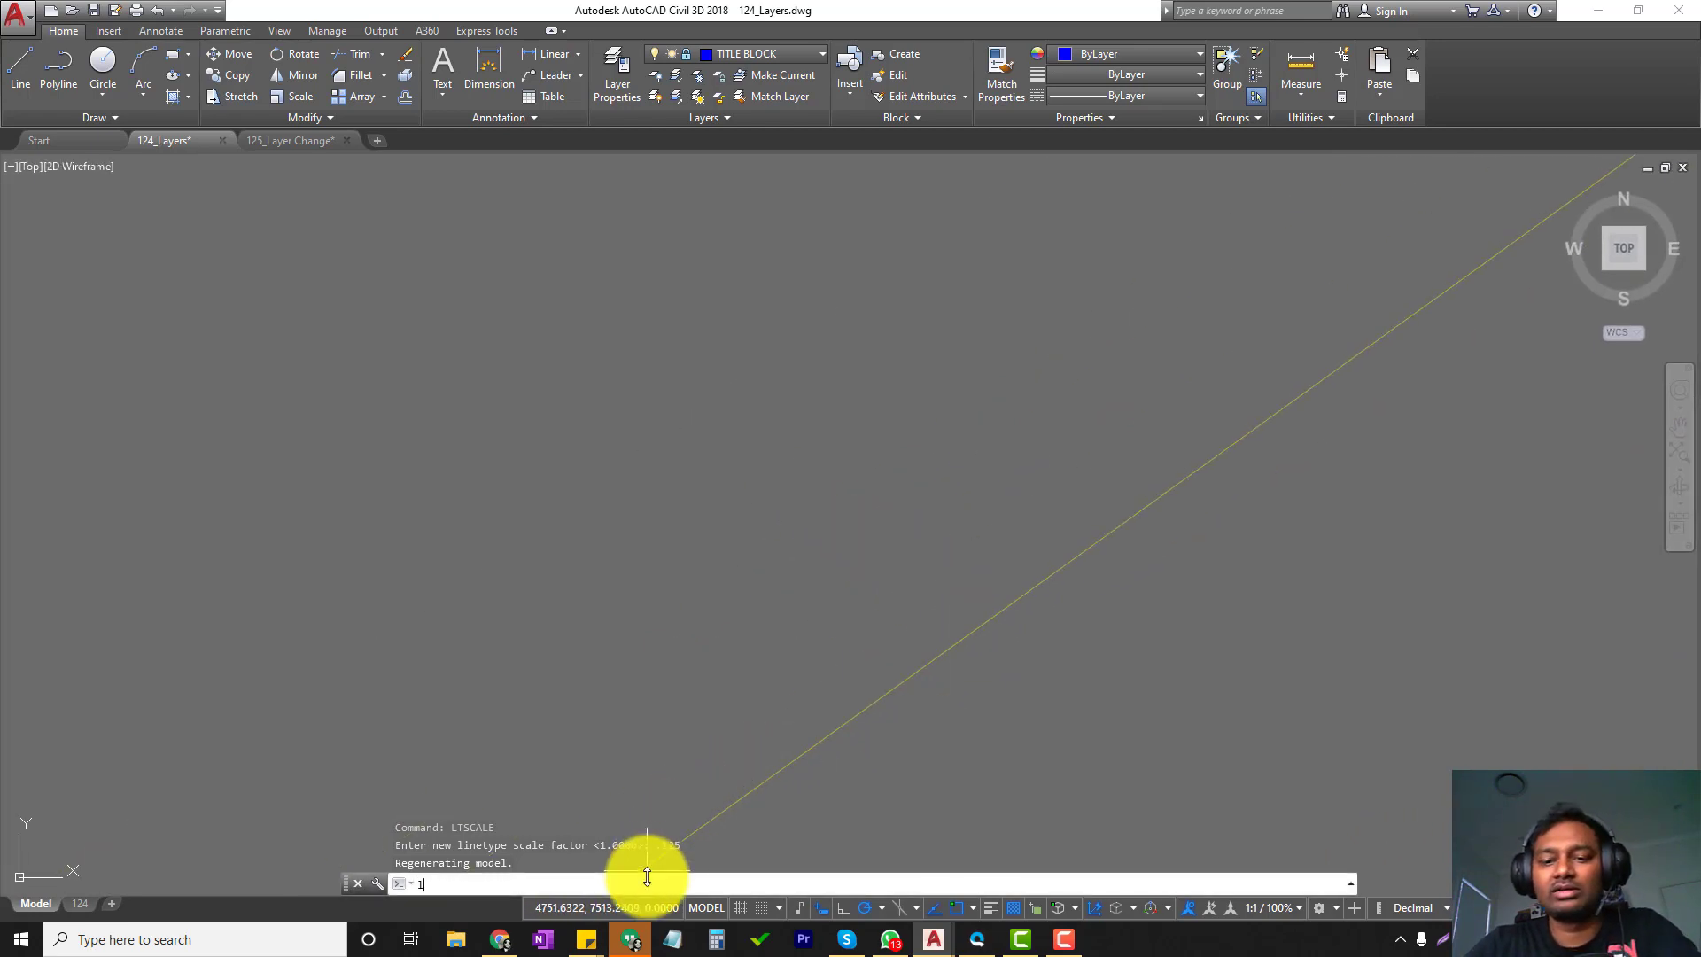
pyautogui.write('inetype scale')
pyautogui.press('Return')
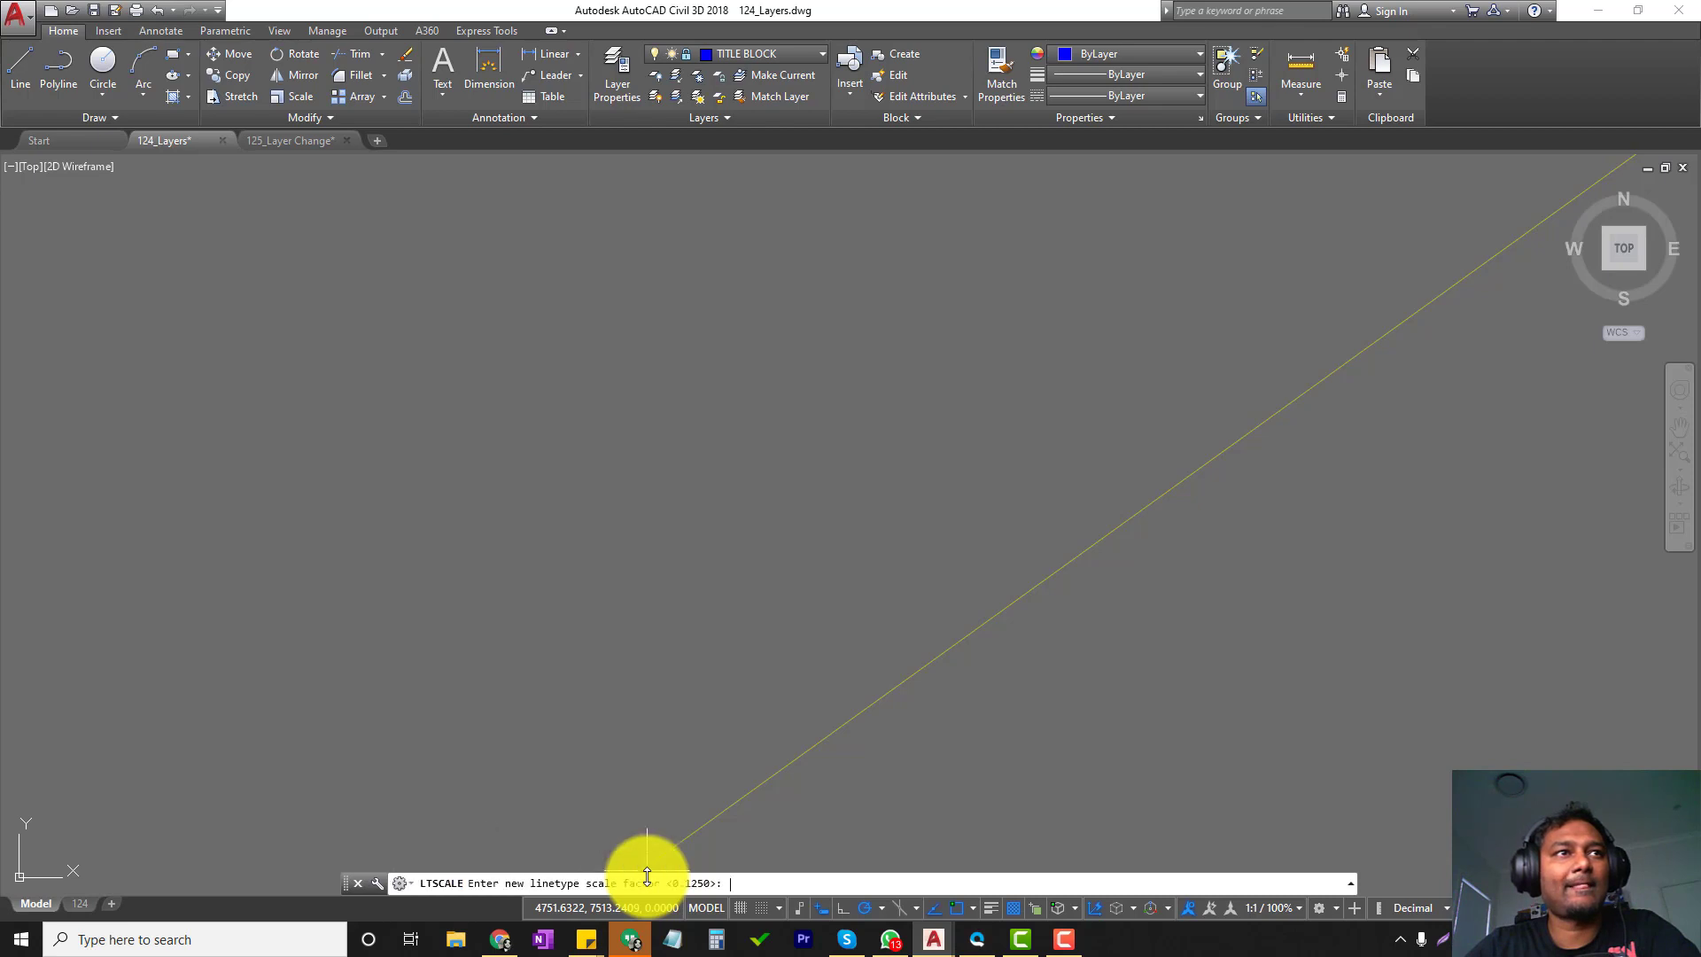
pyautogui.press('Return')
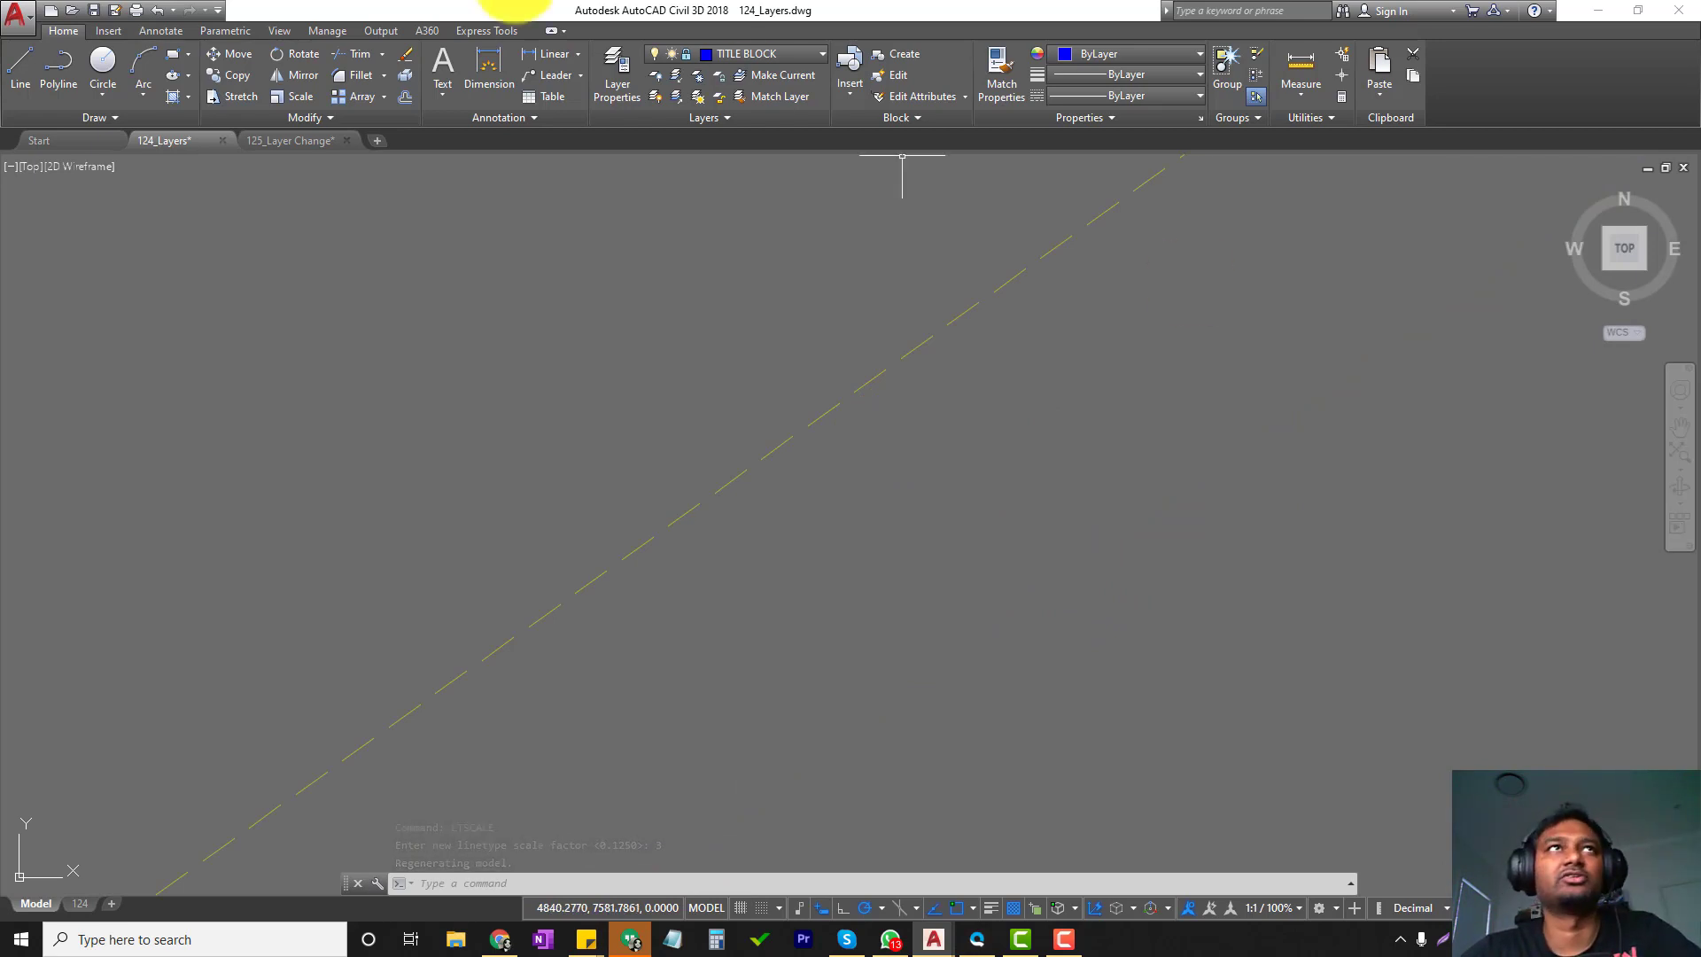
# Reopen the Layer Properties Manager and widen its Transparency, Plot Style and Plot columns.
pyautogui.click(627, 80)
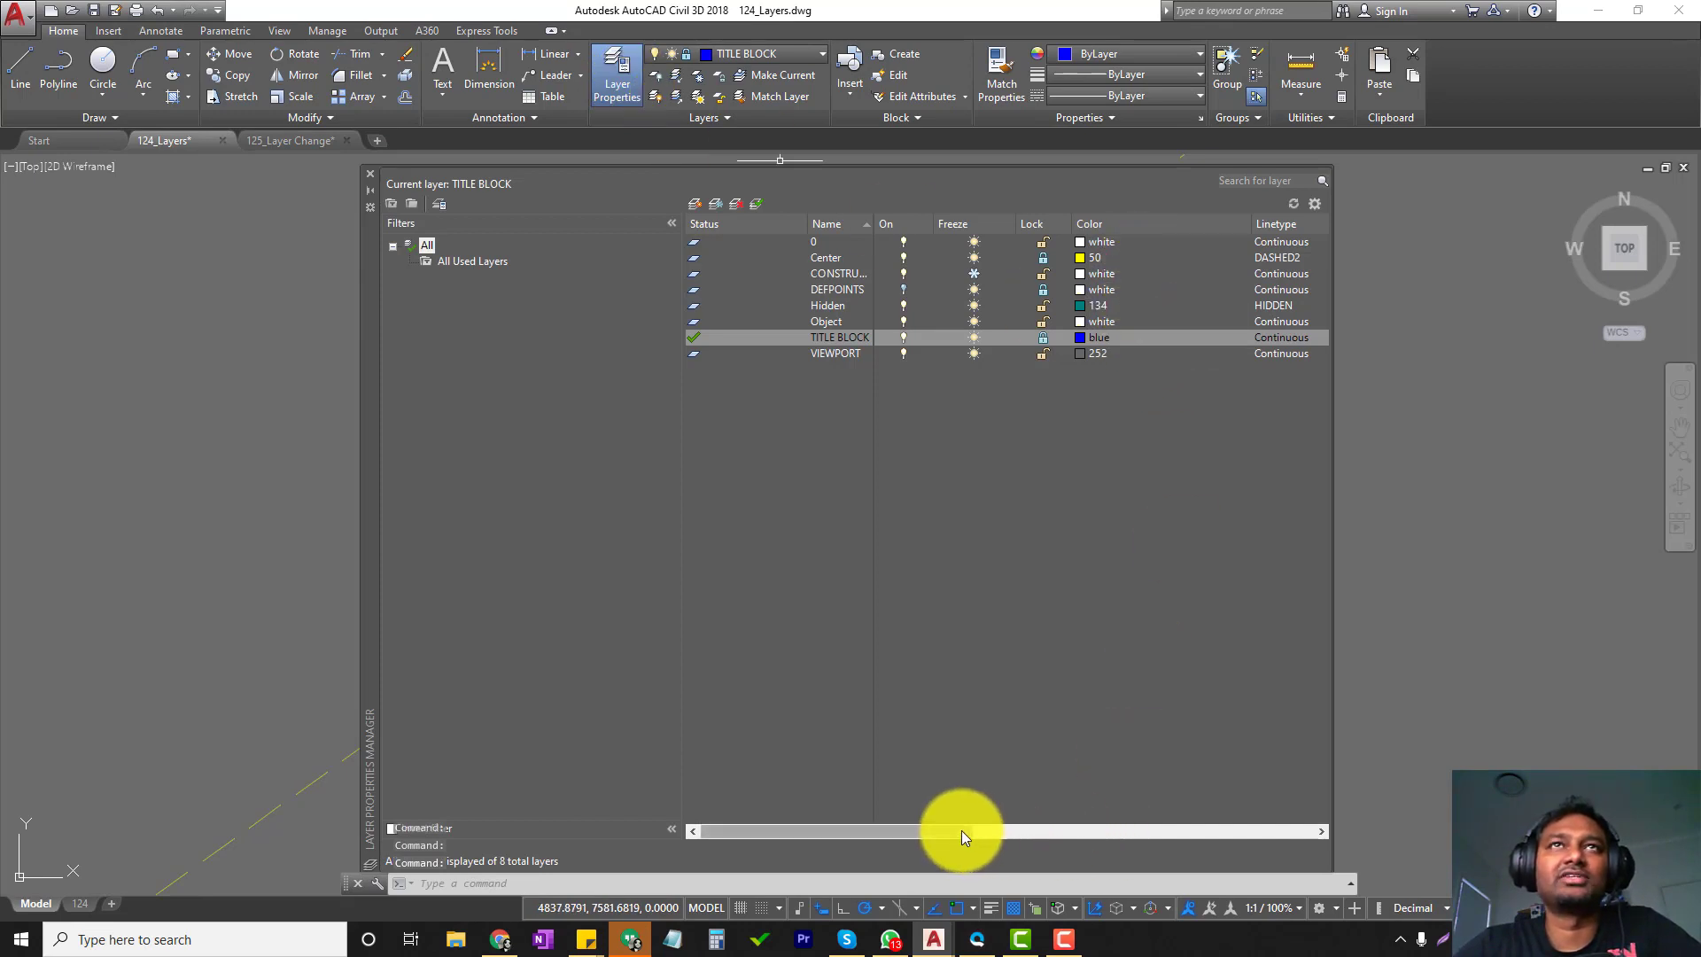
pyautogui.moveTo(961, 831); pyautogui.dragTo(1246, 804)
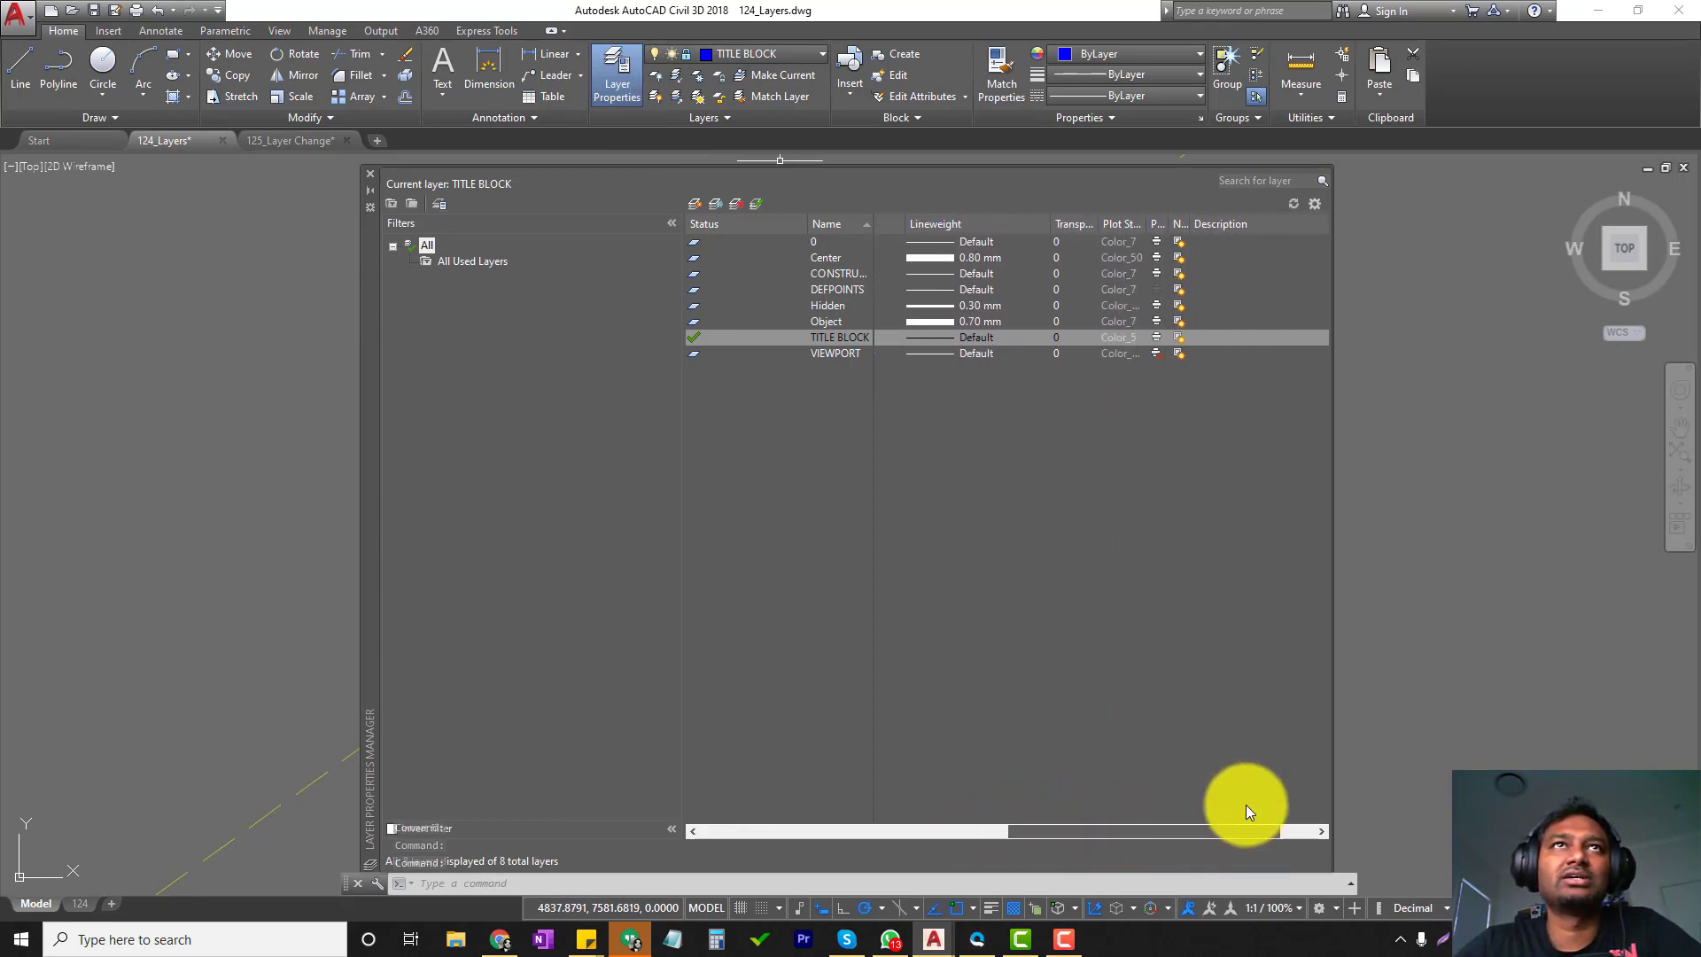
pyautogui.moveTo(1100, 222); pyautogui.dragTo(1196, 223)
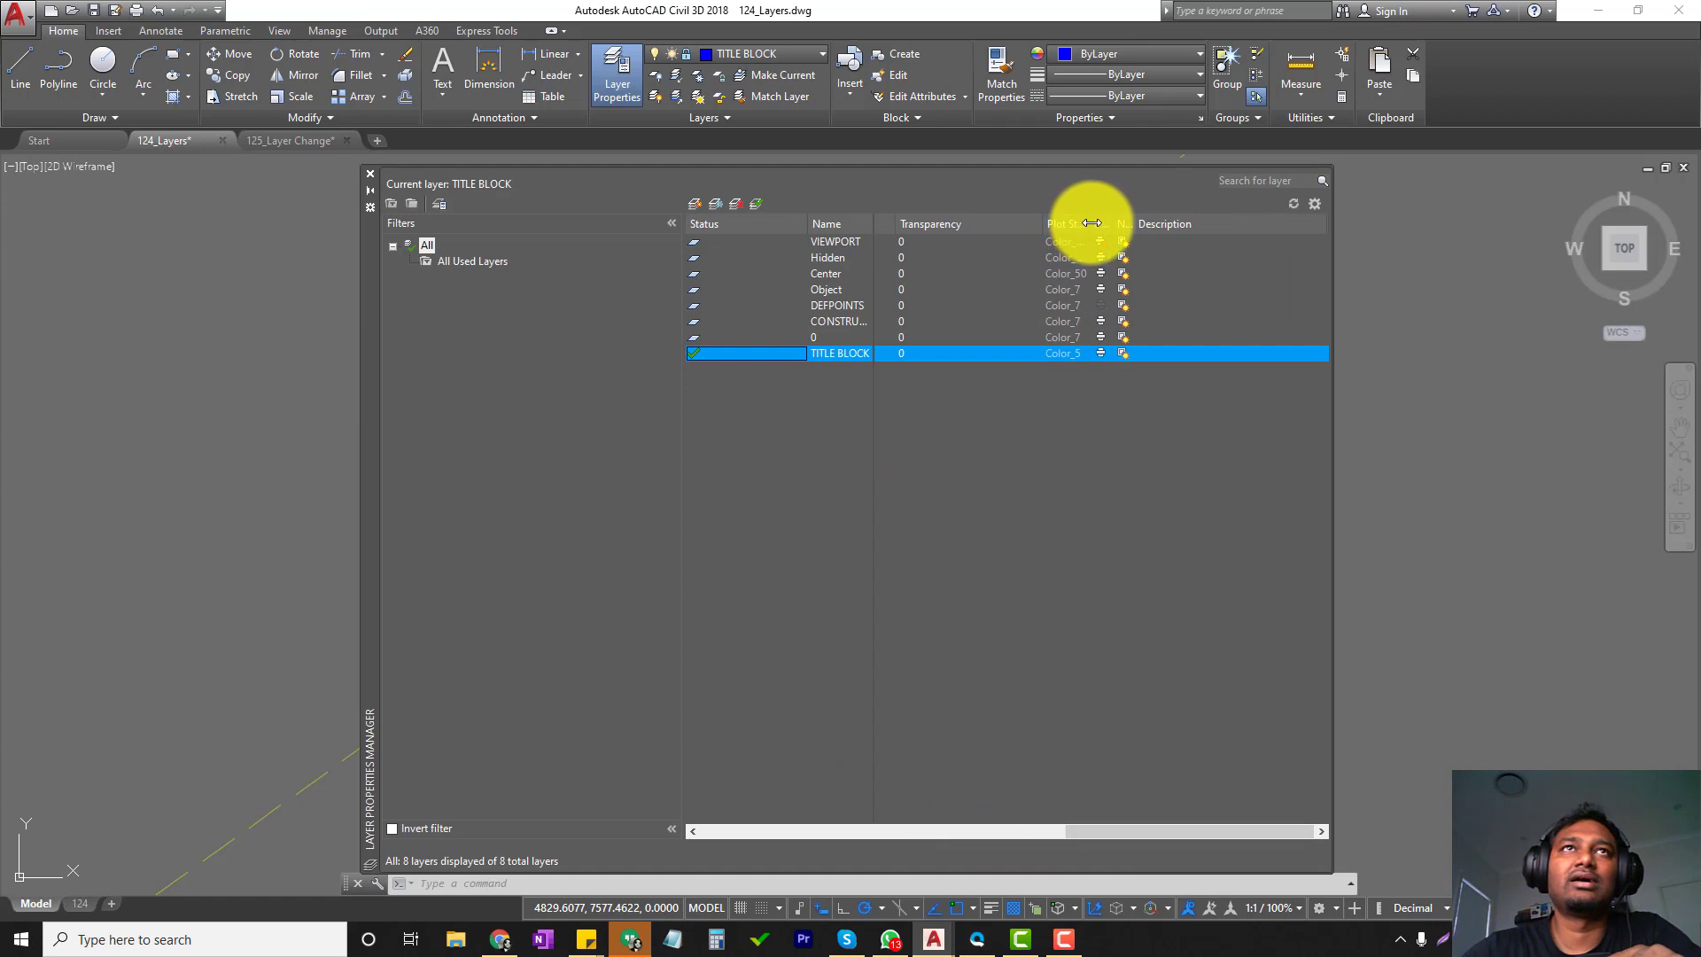
pyautogui.moveTo(1092, 222); pyautogui.dragTo(1312, 221)
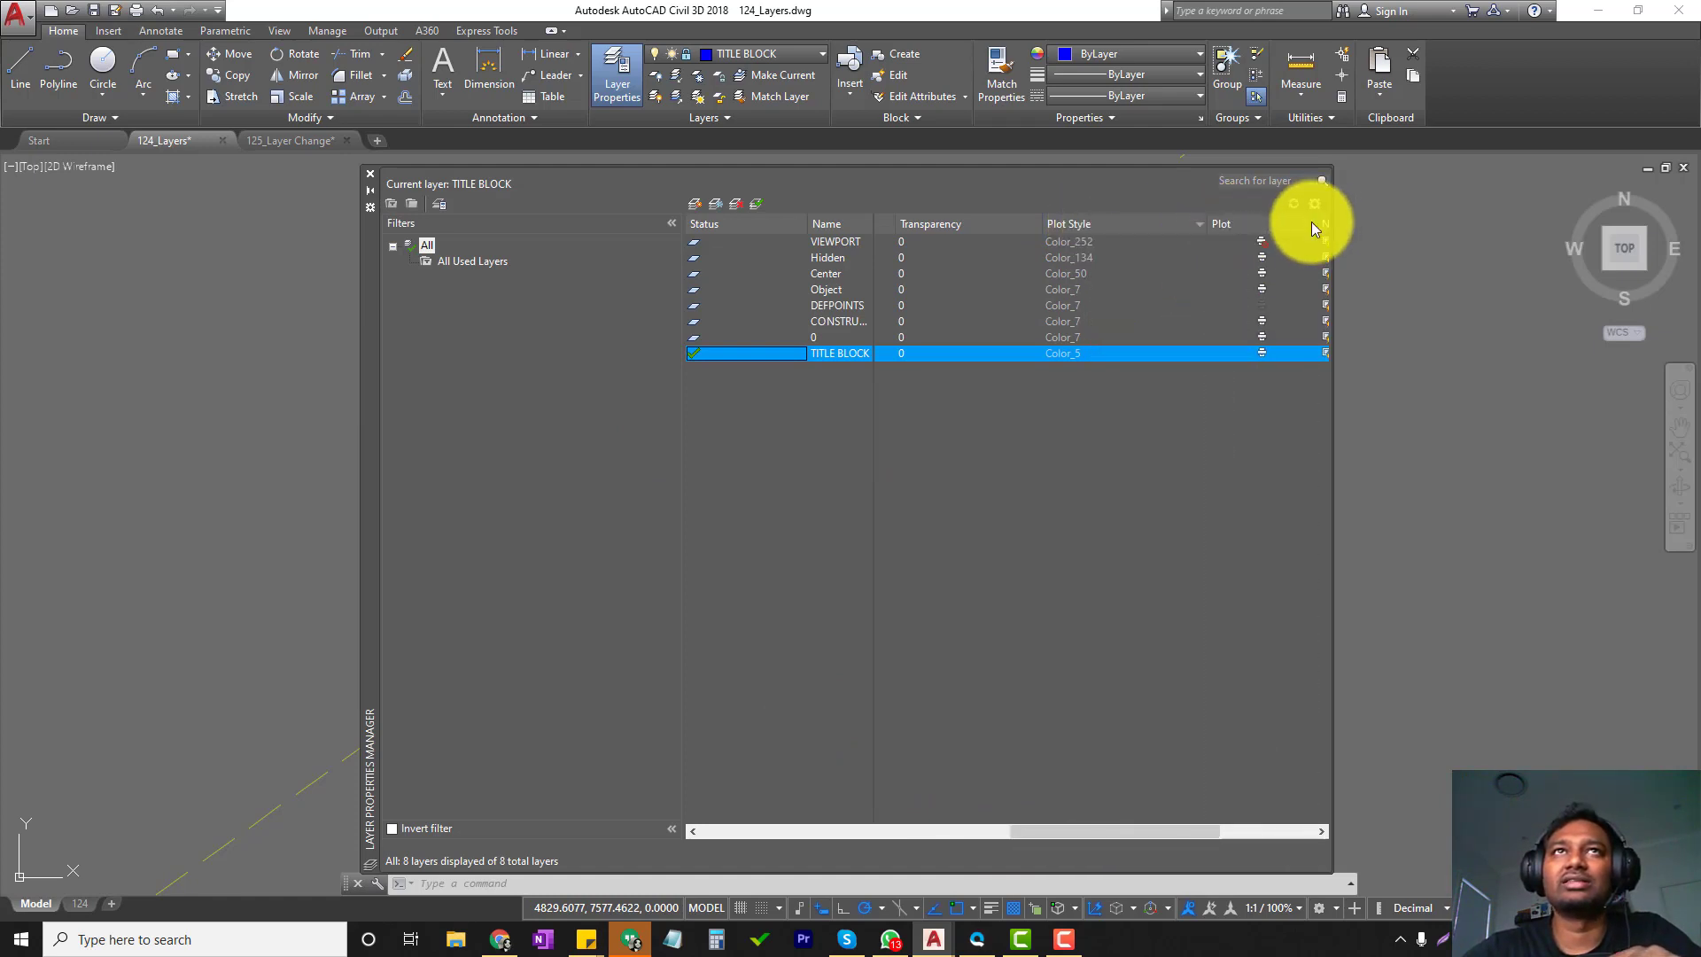
# Toggle the VIEWPORT layer's plot setting twice and widen the New VP Freeze column.
pyautogui.click(1260, 243)
pyautogui.click(1057, 242)
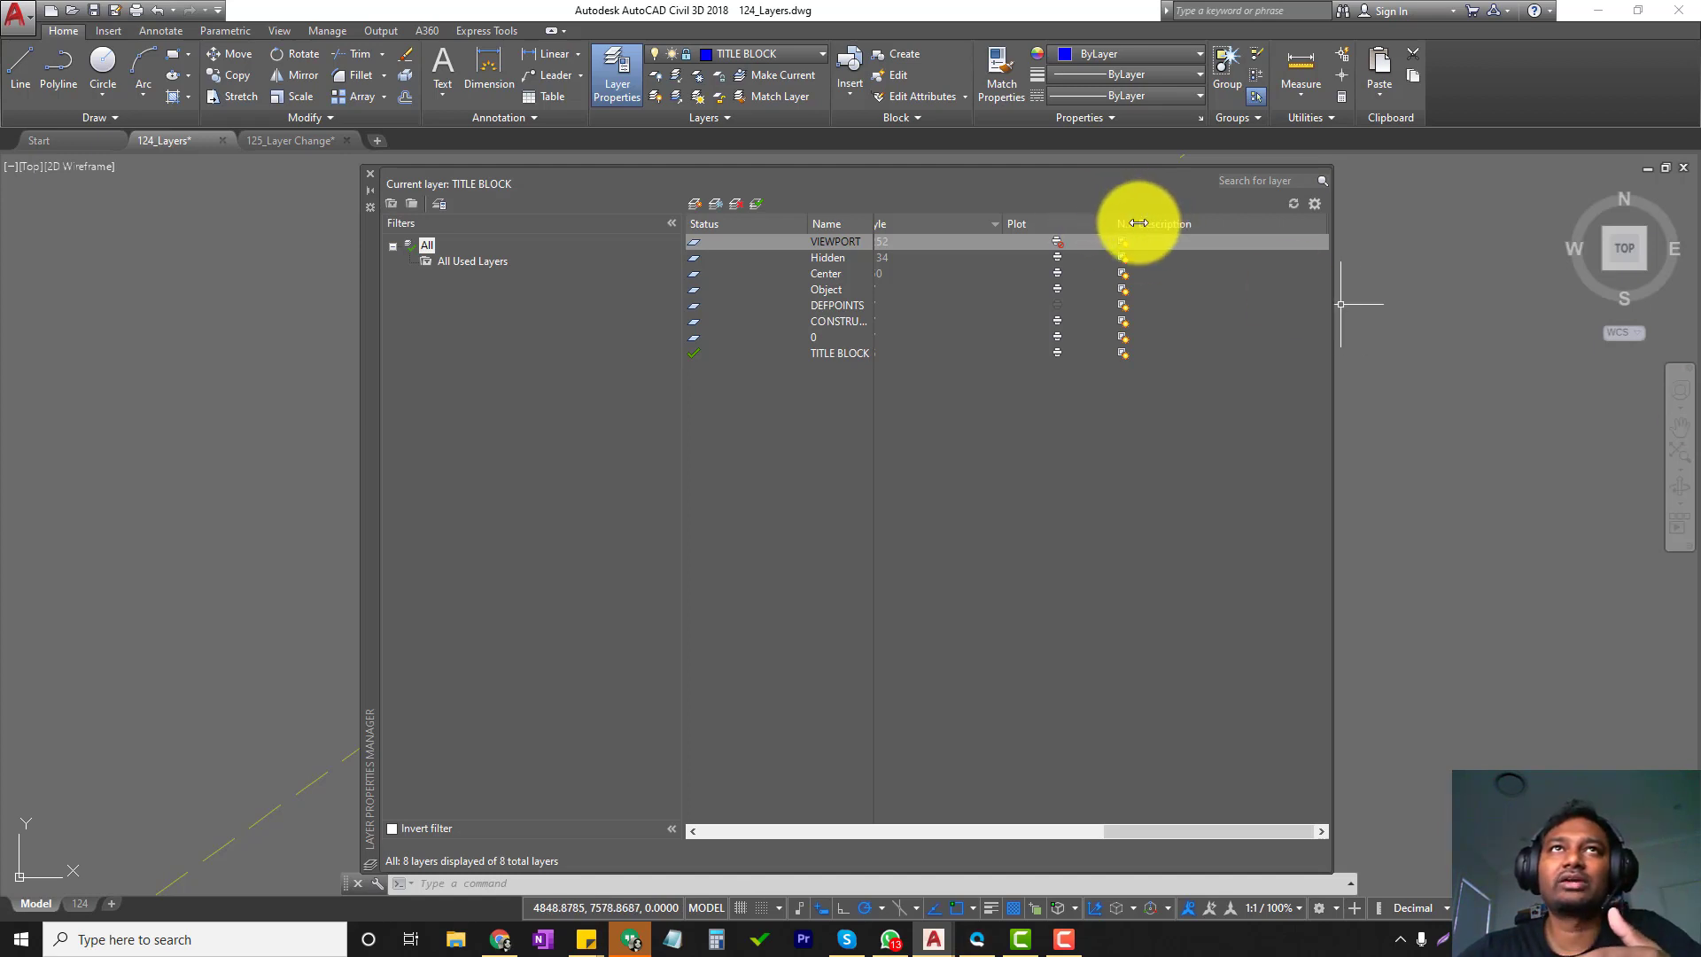
pyautogui.moveTo(1136, 223); pyautogui.dragTo(1244, 225)
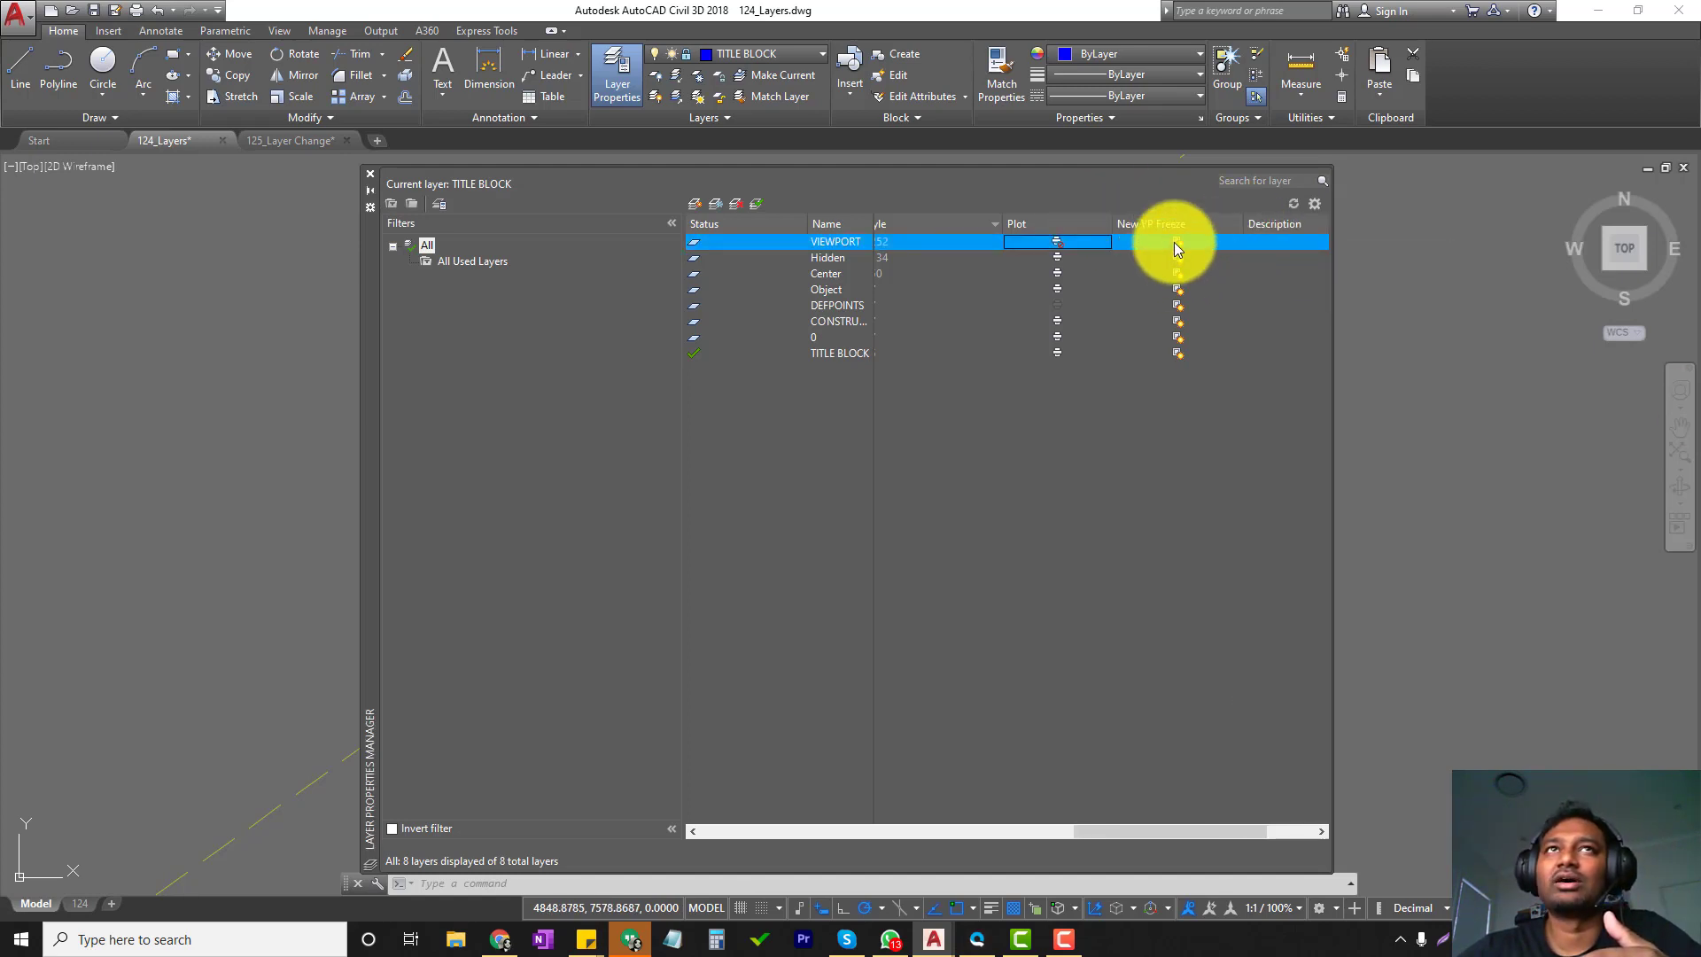
# Check the VIEWPORT layer's New VP Freeze and Plot settings, and widen the Name column to fit the full layer names.
pyautogui.click(1179, 243)
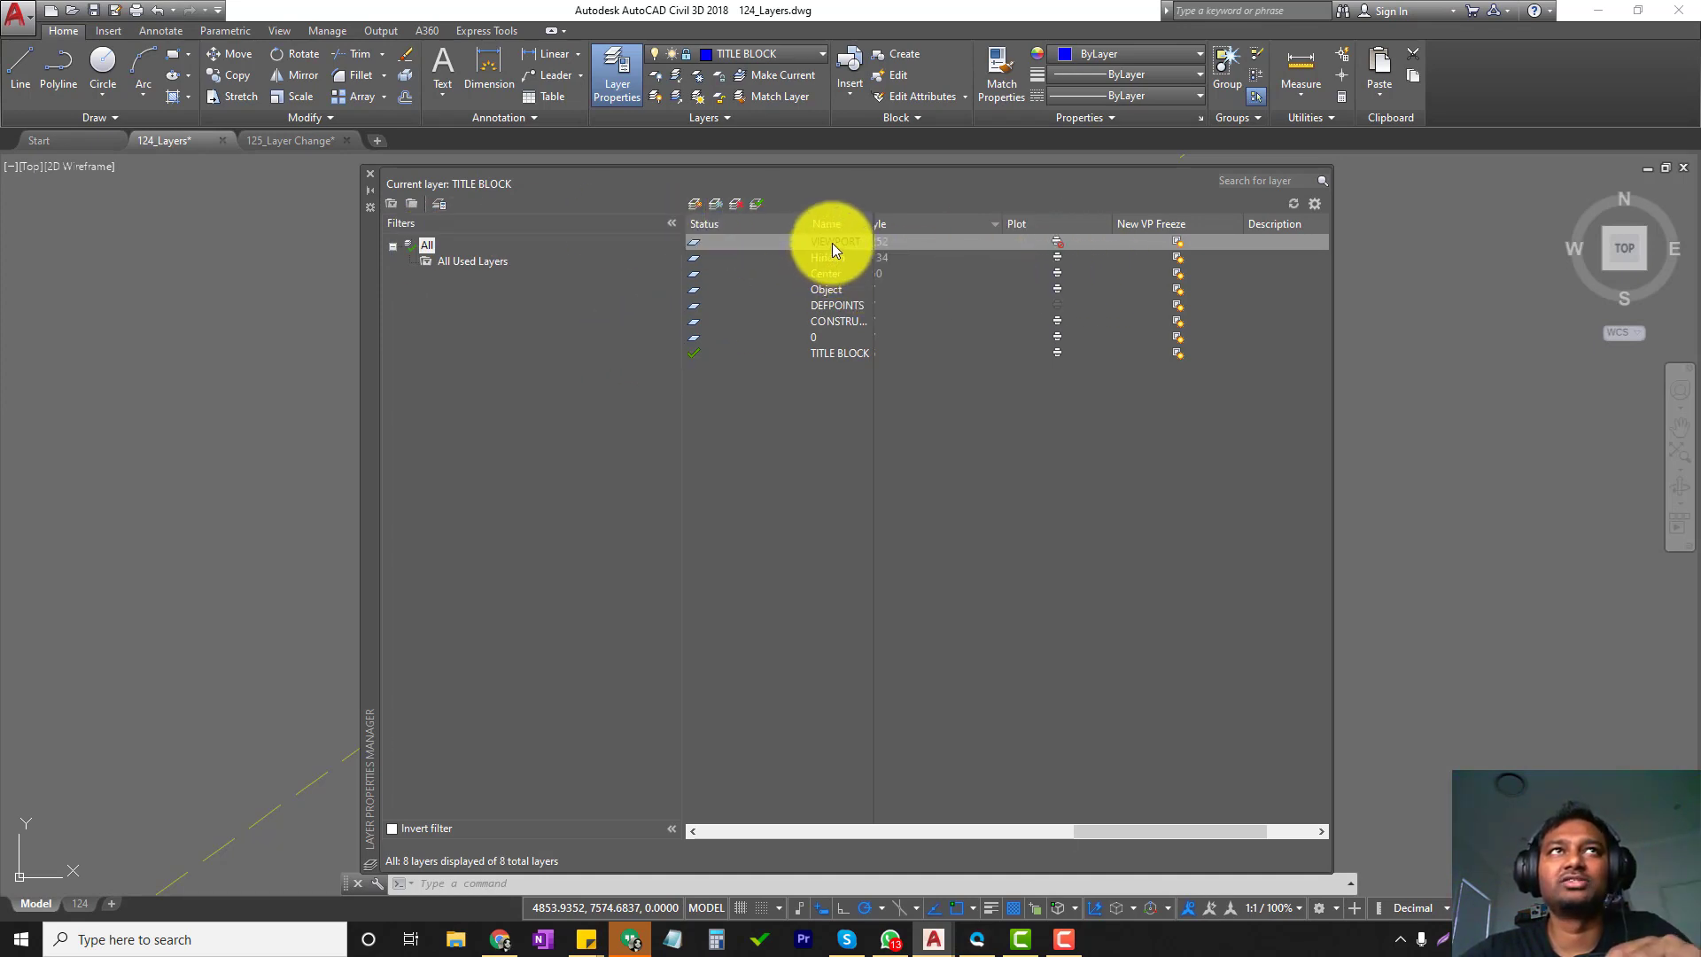
pyautogui.click(1057, 241)
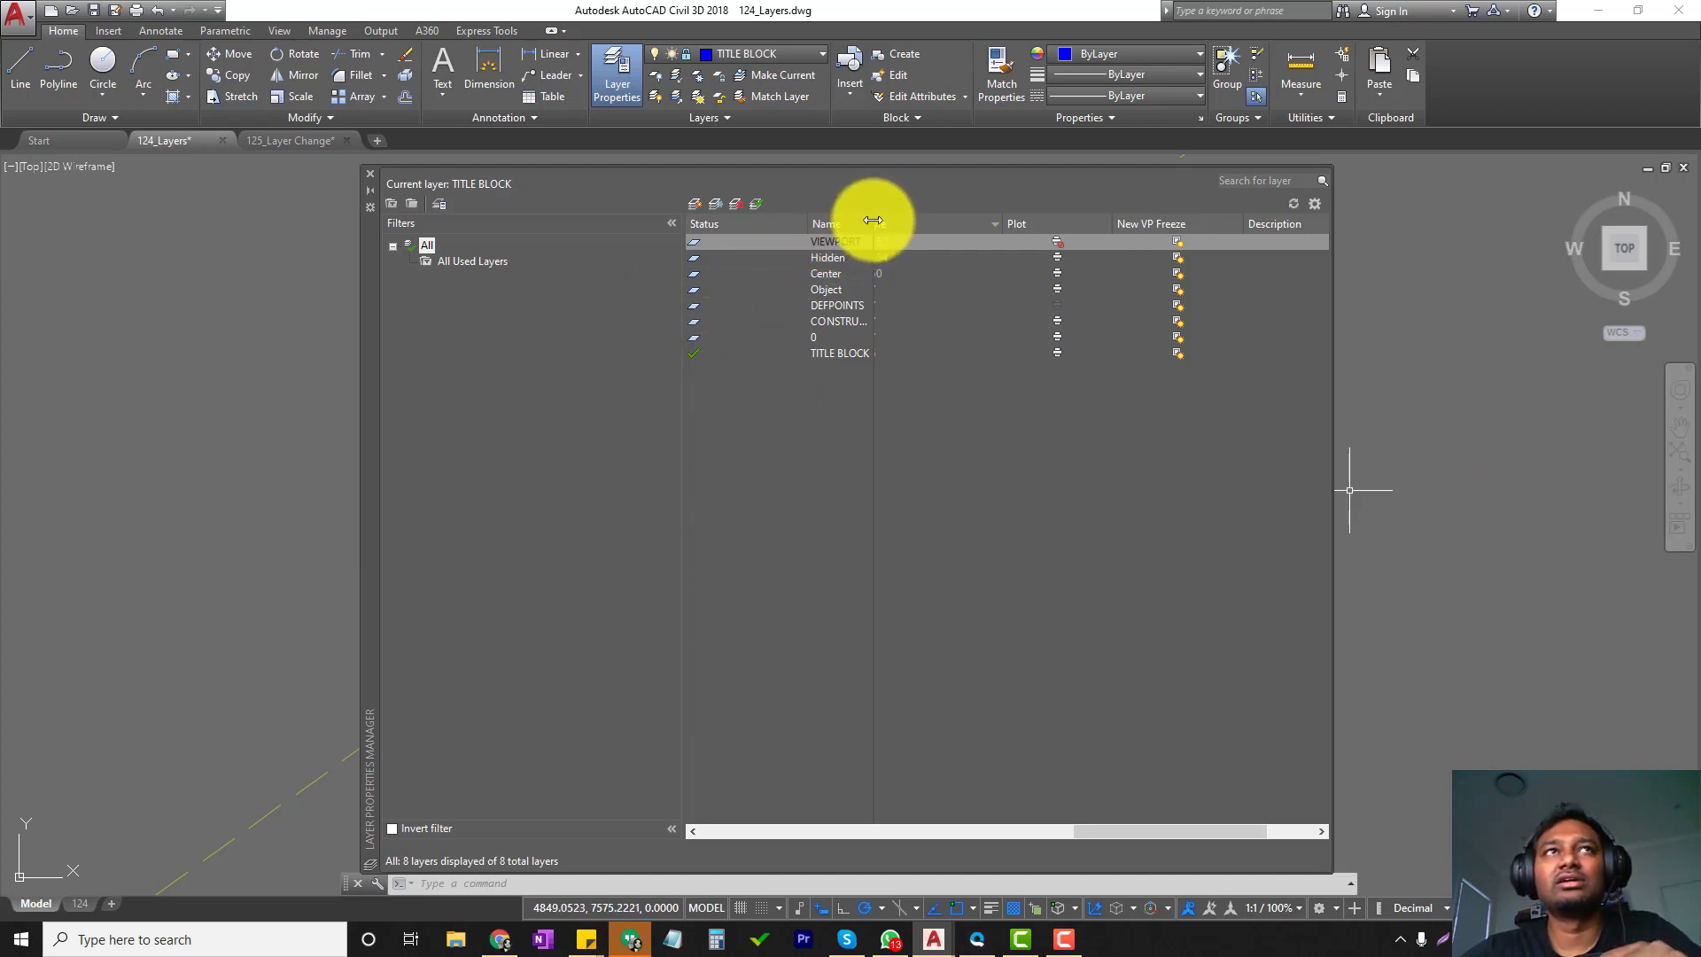
pyautogui.moveTo(873, 223); pyautogui.dragTo(954, 225)
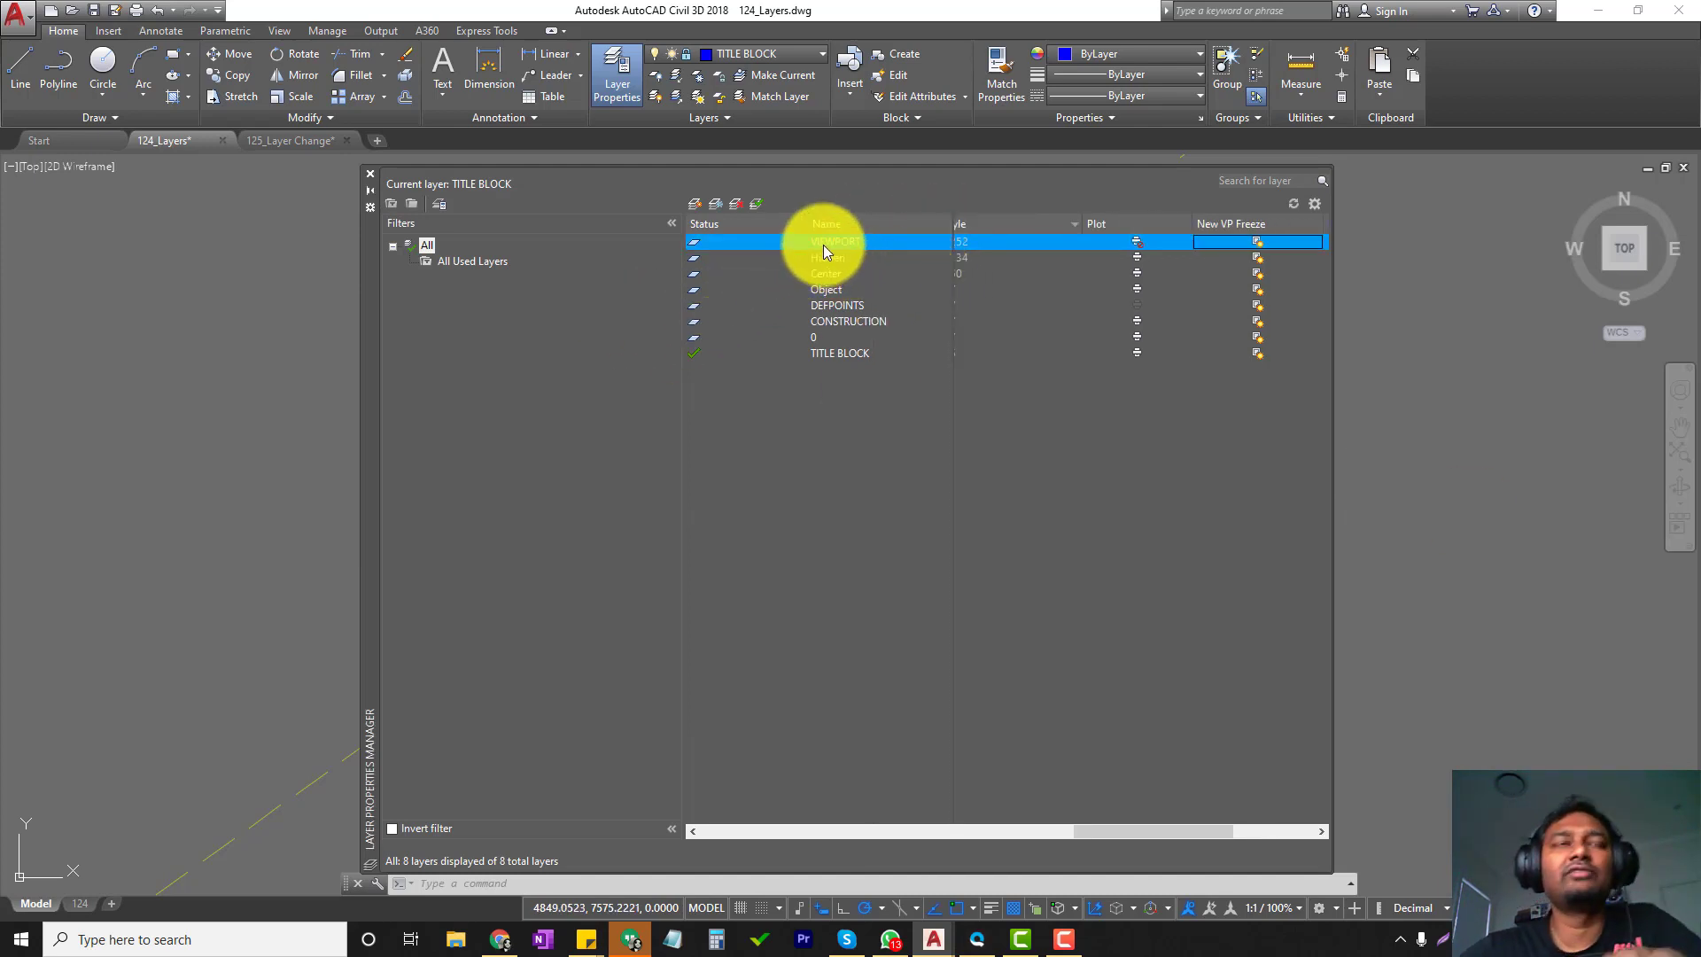
# Create a new layer named Floor Plan and sort the layer list by name.
pyautogui.click(695, 203)
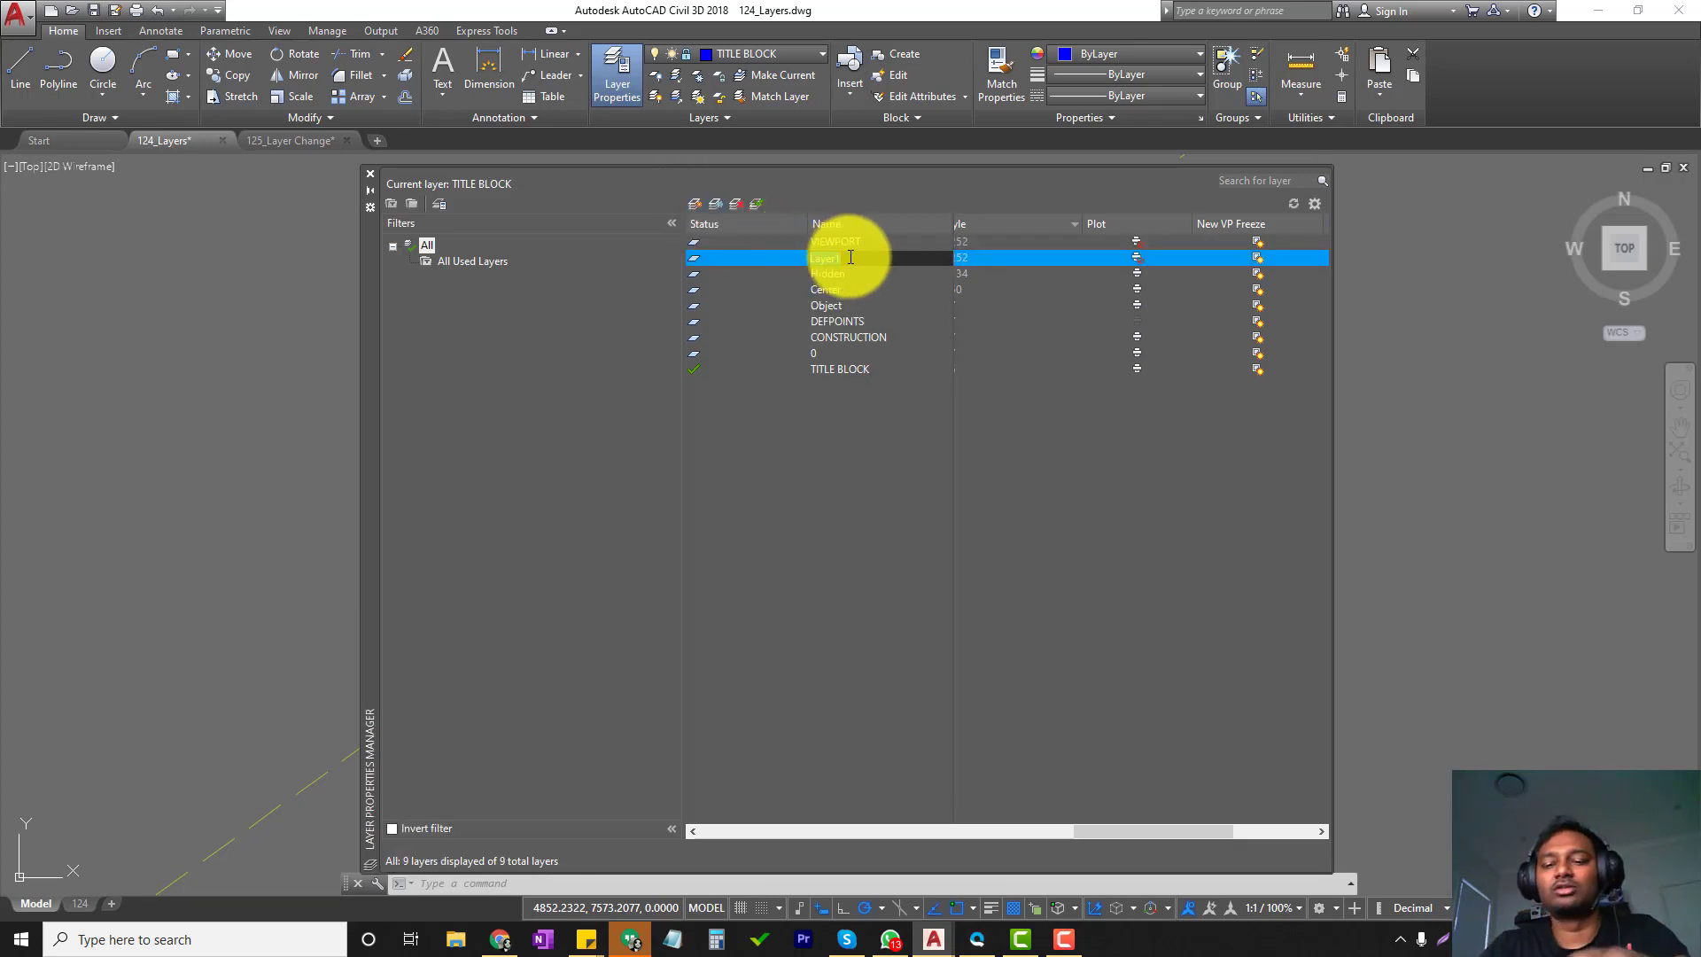
pyautogui.write('Floor')
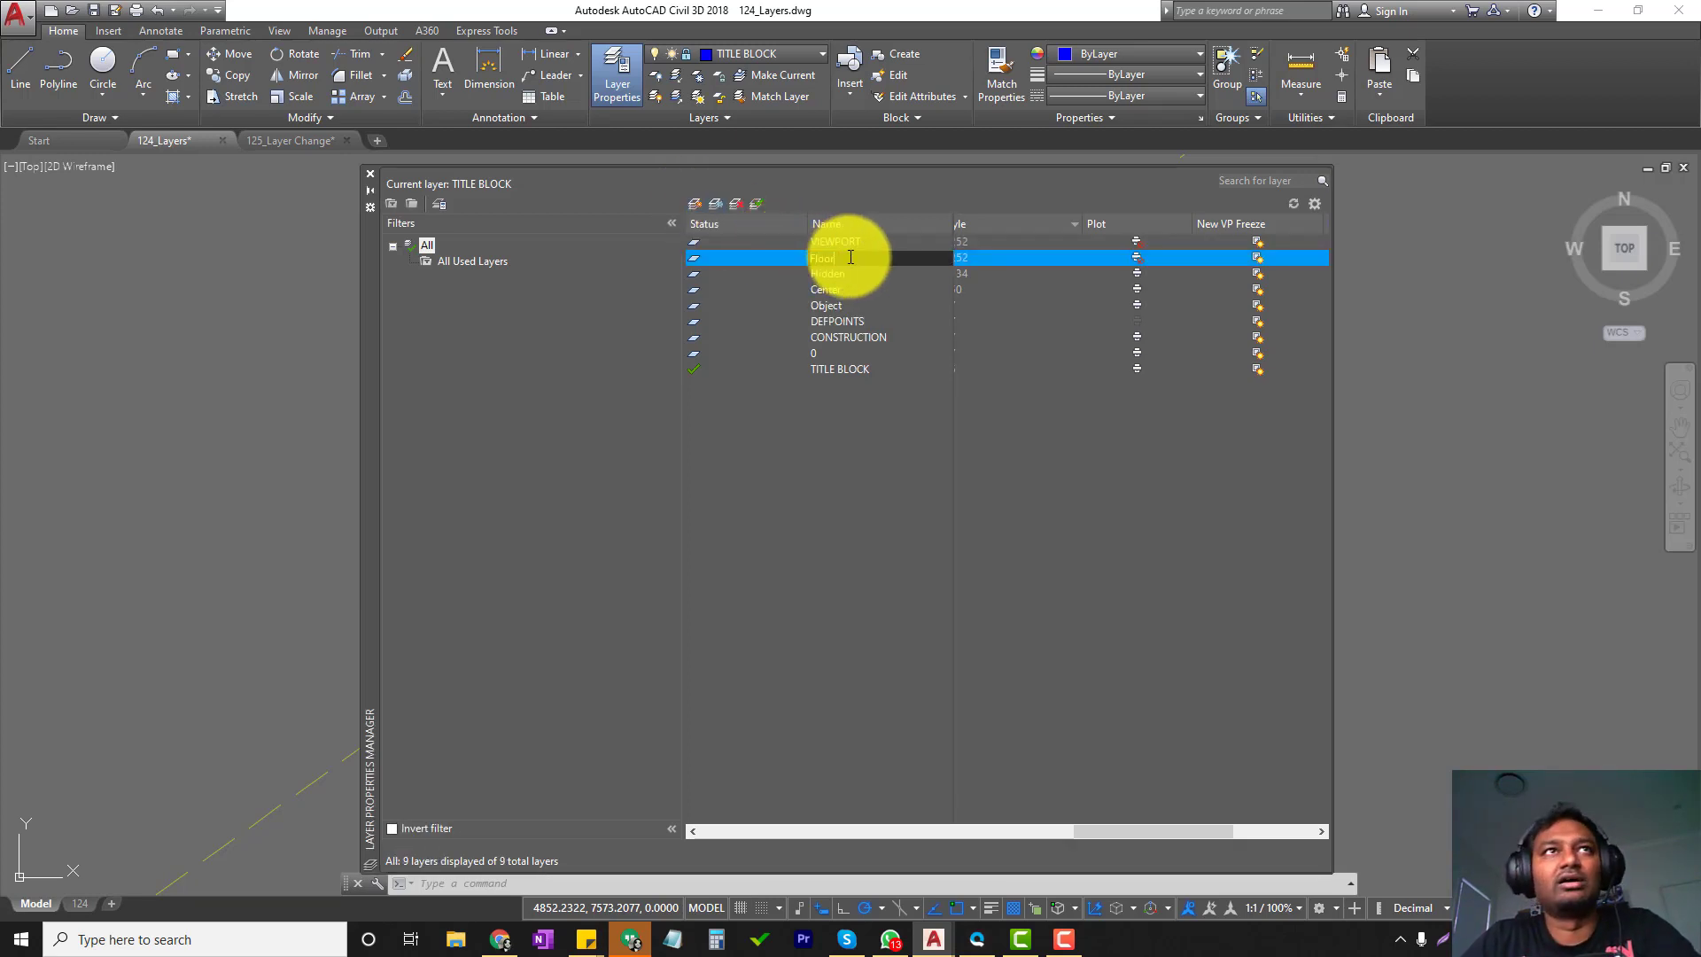
pyautogui.write(' Plan')
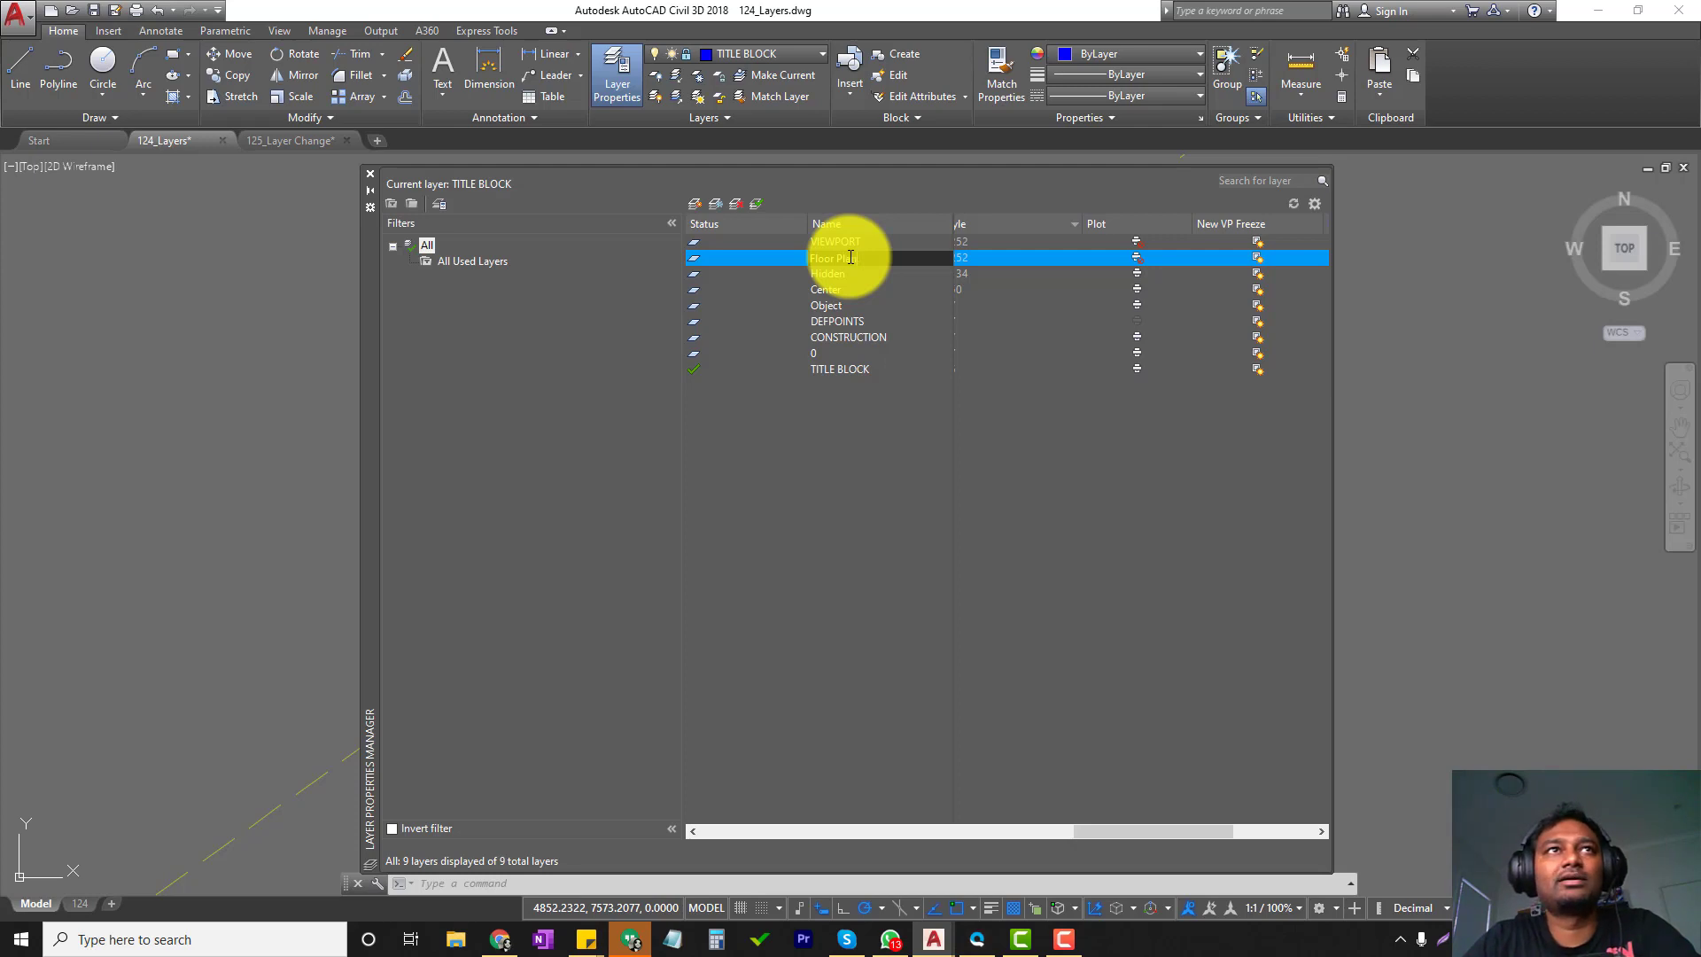
pyautogui.press('Return')
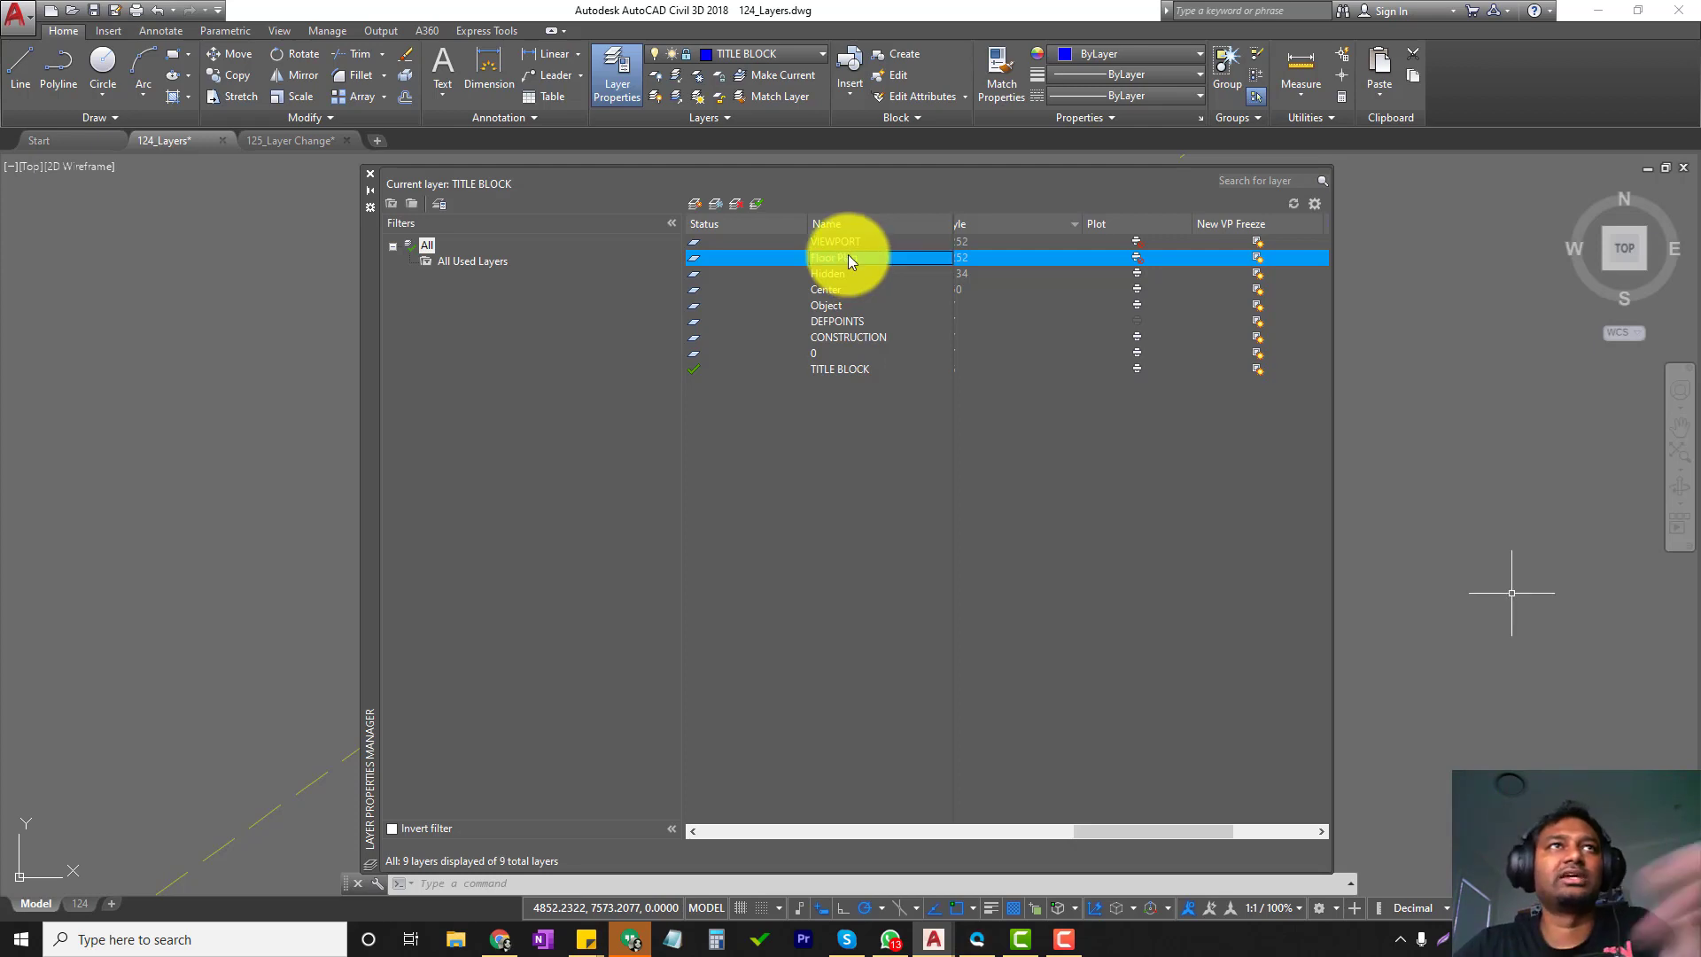
pyautogui.rightClick(790, 418)
pyautogui.click(711, 273)
pyautogui.click(827, 222)
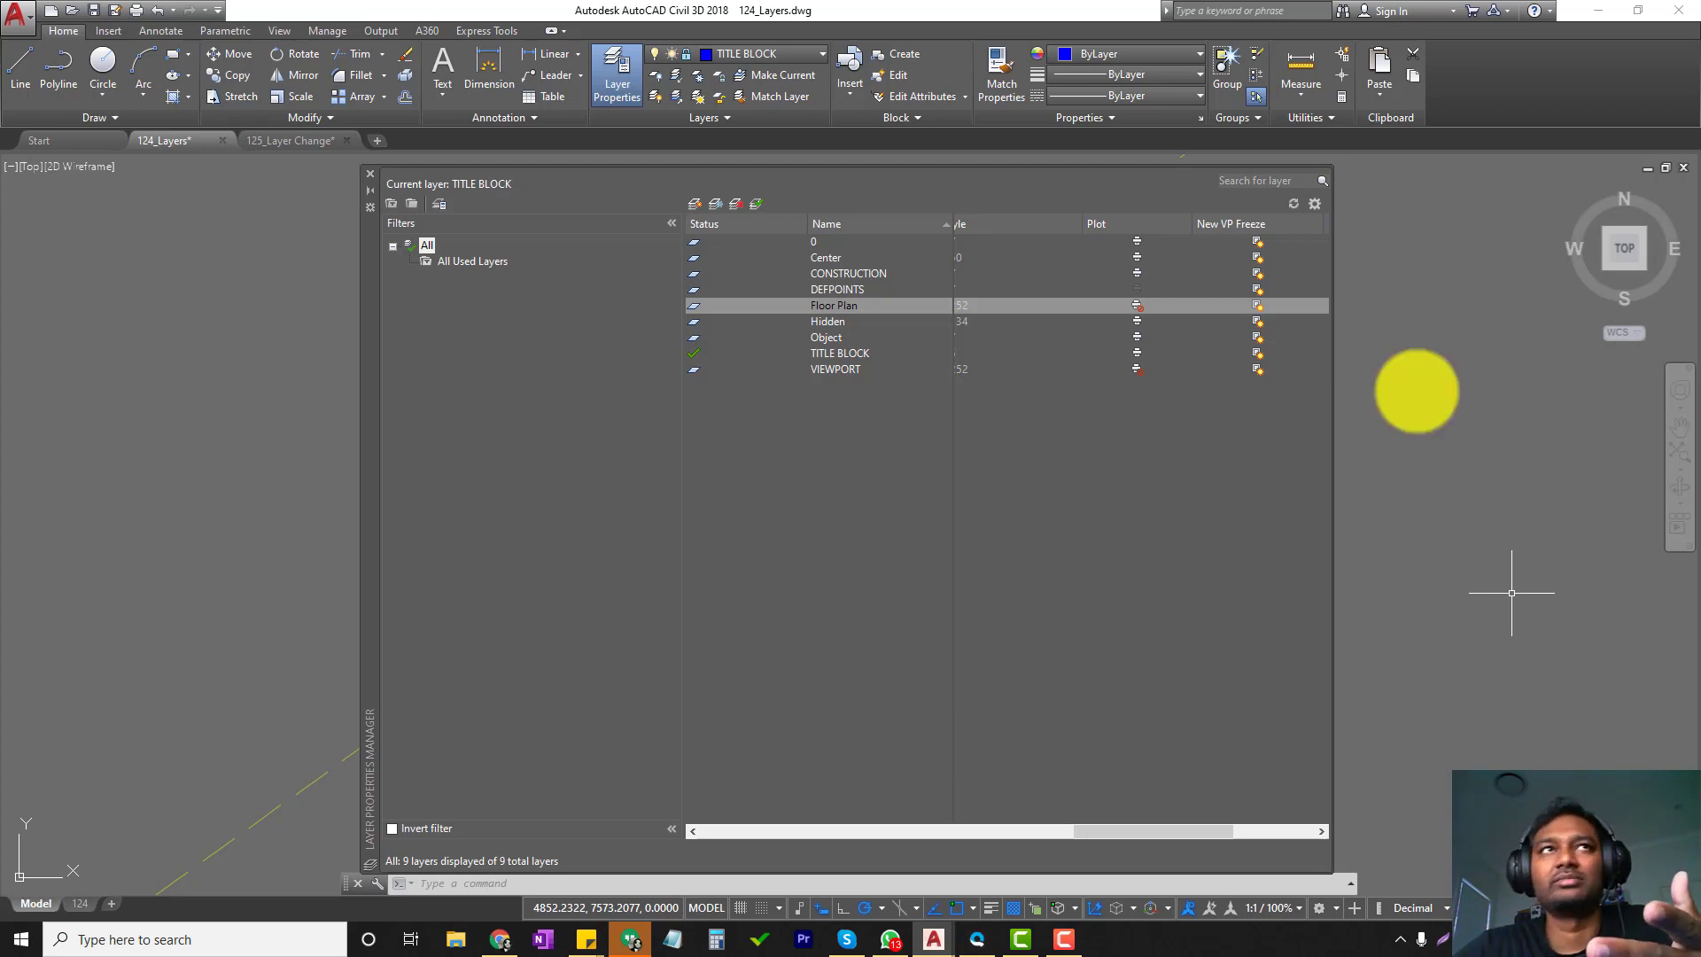
# Rename the Floor Plan layer to _Floor Plan and re-sort the layer list by name in ascending order.
pyautogui.rightClick(821, 305)
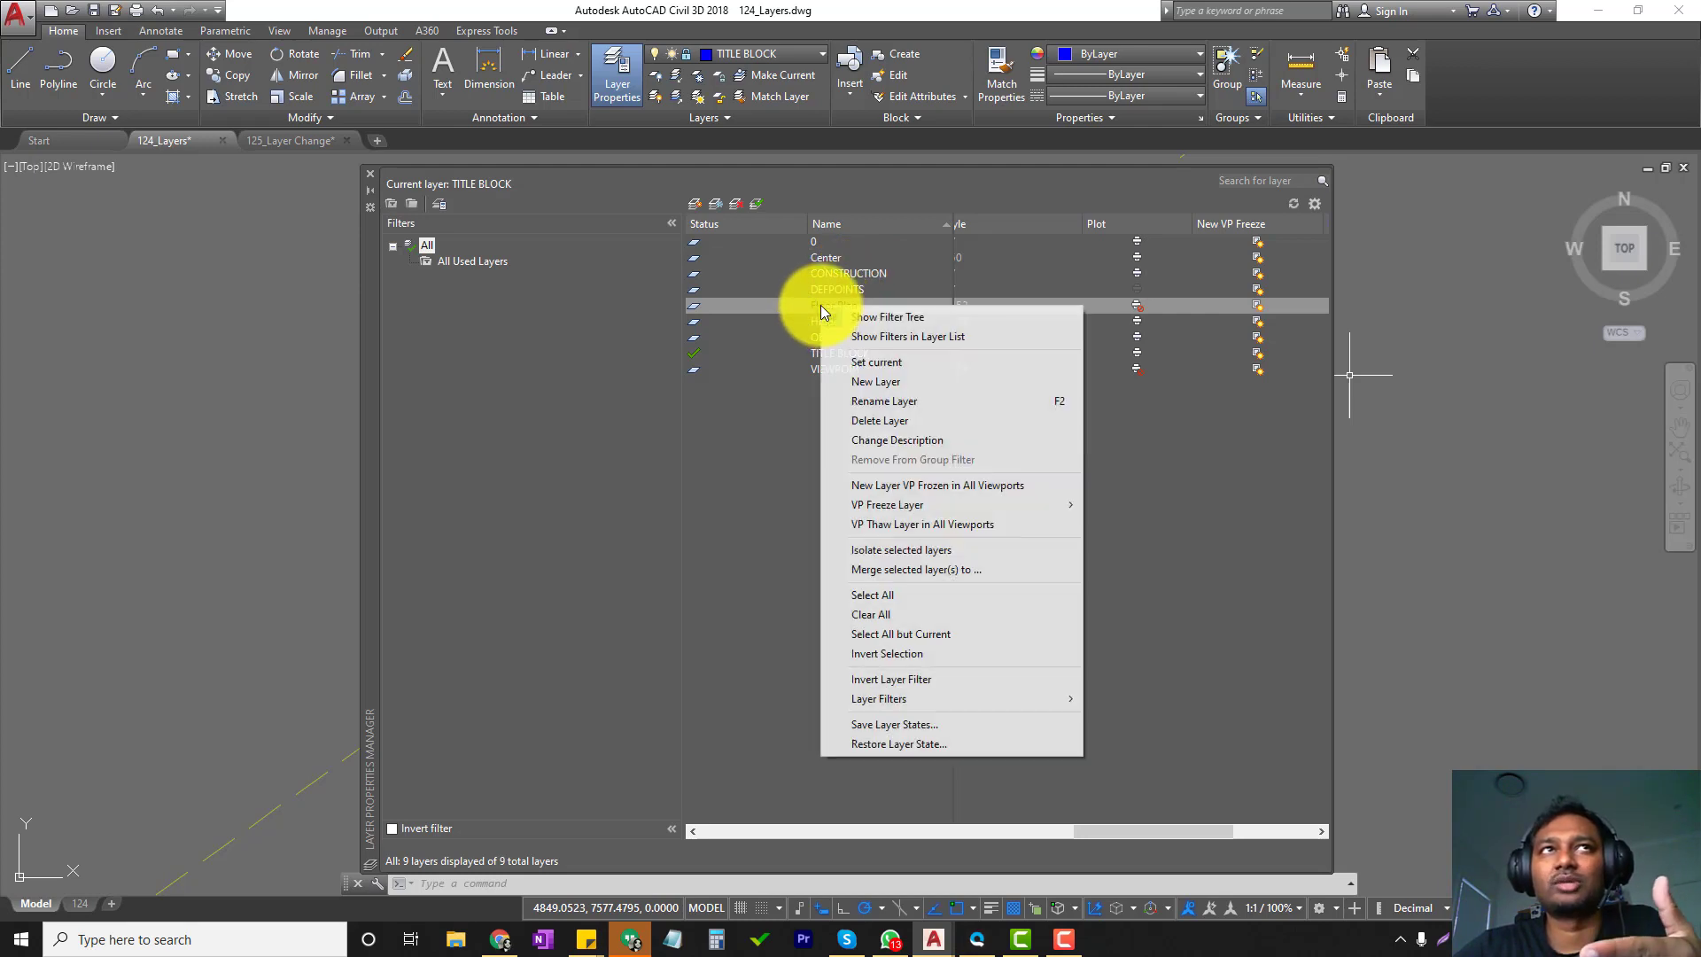
pyautogui.click(877, 399)
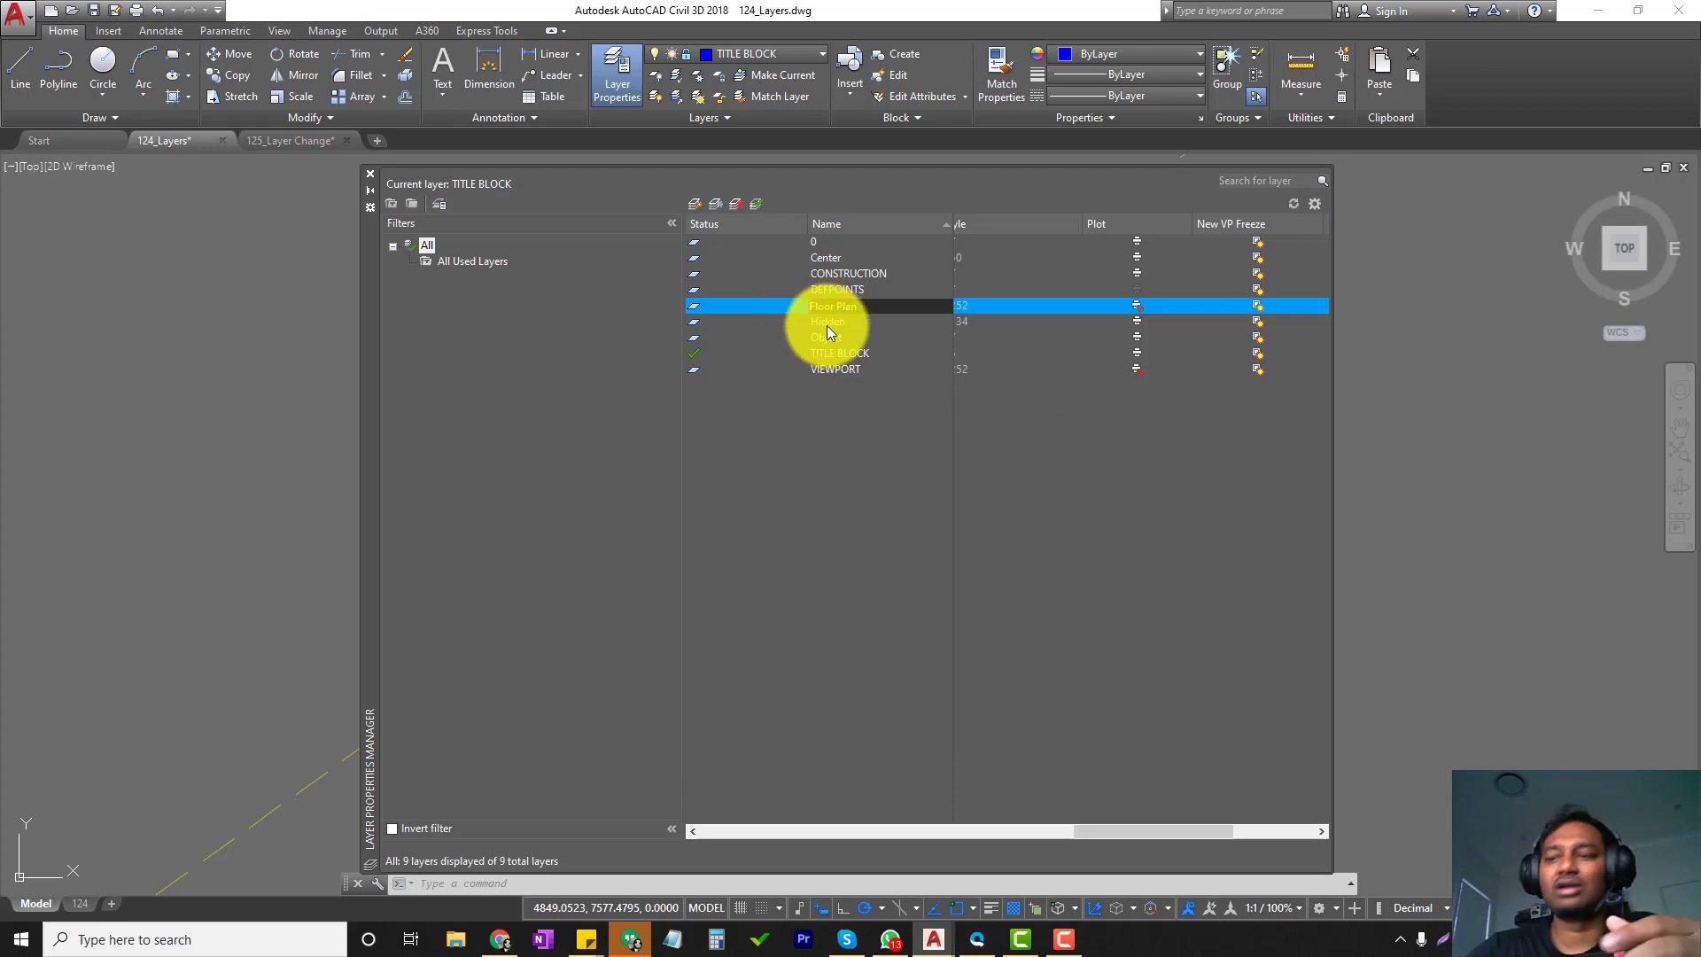
pyautogui.press('Return')
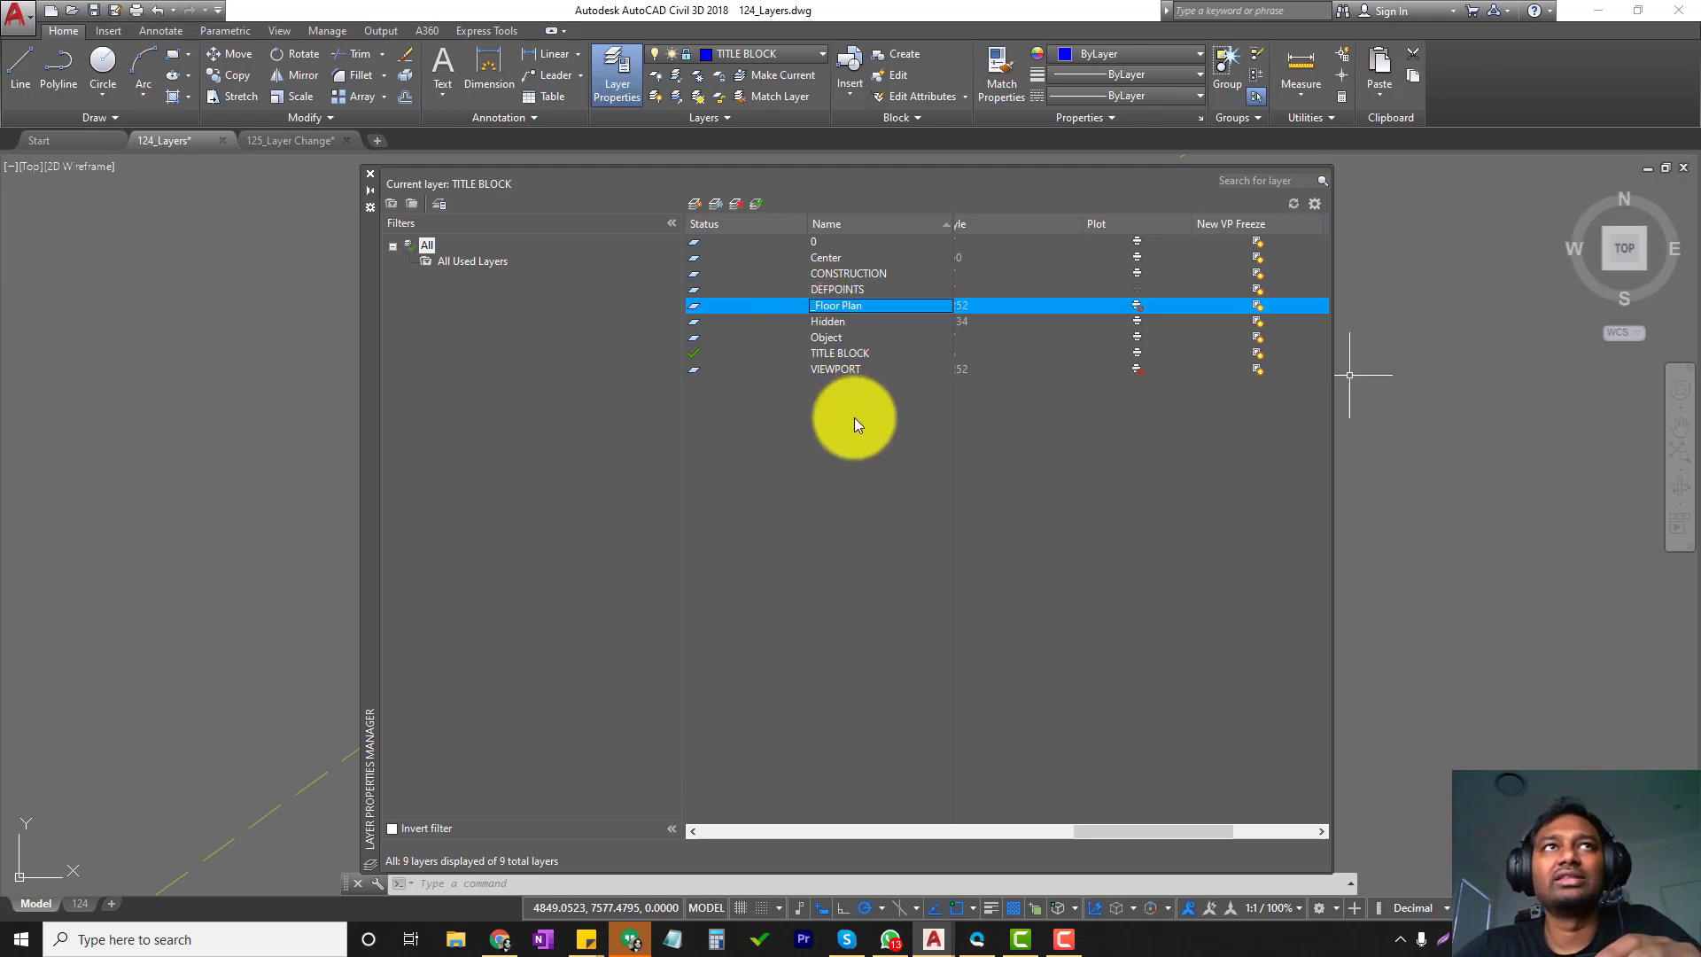
pyautogui.click(842, 225)
pyautogui.click(842, 224)
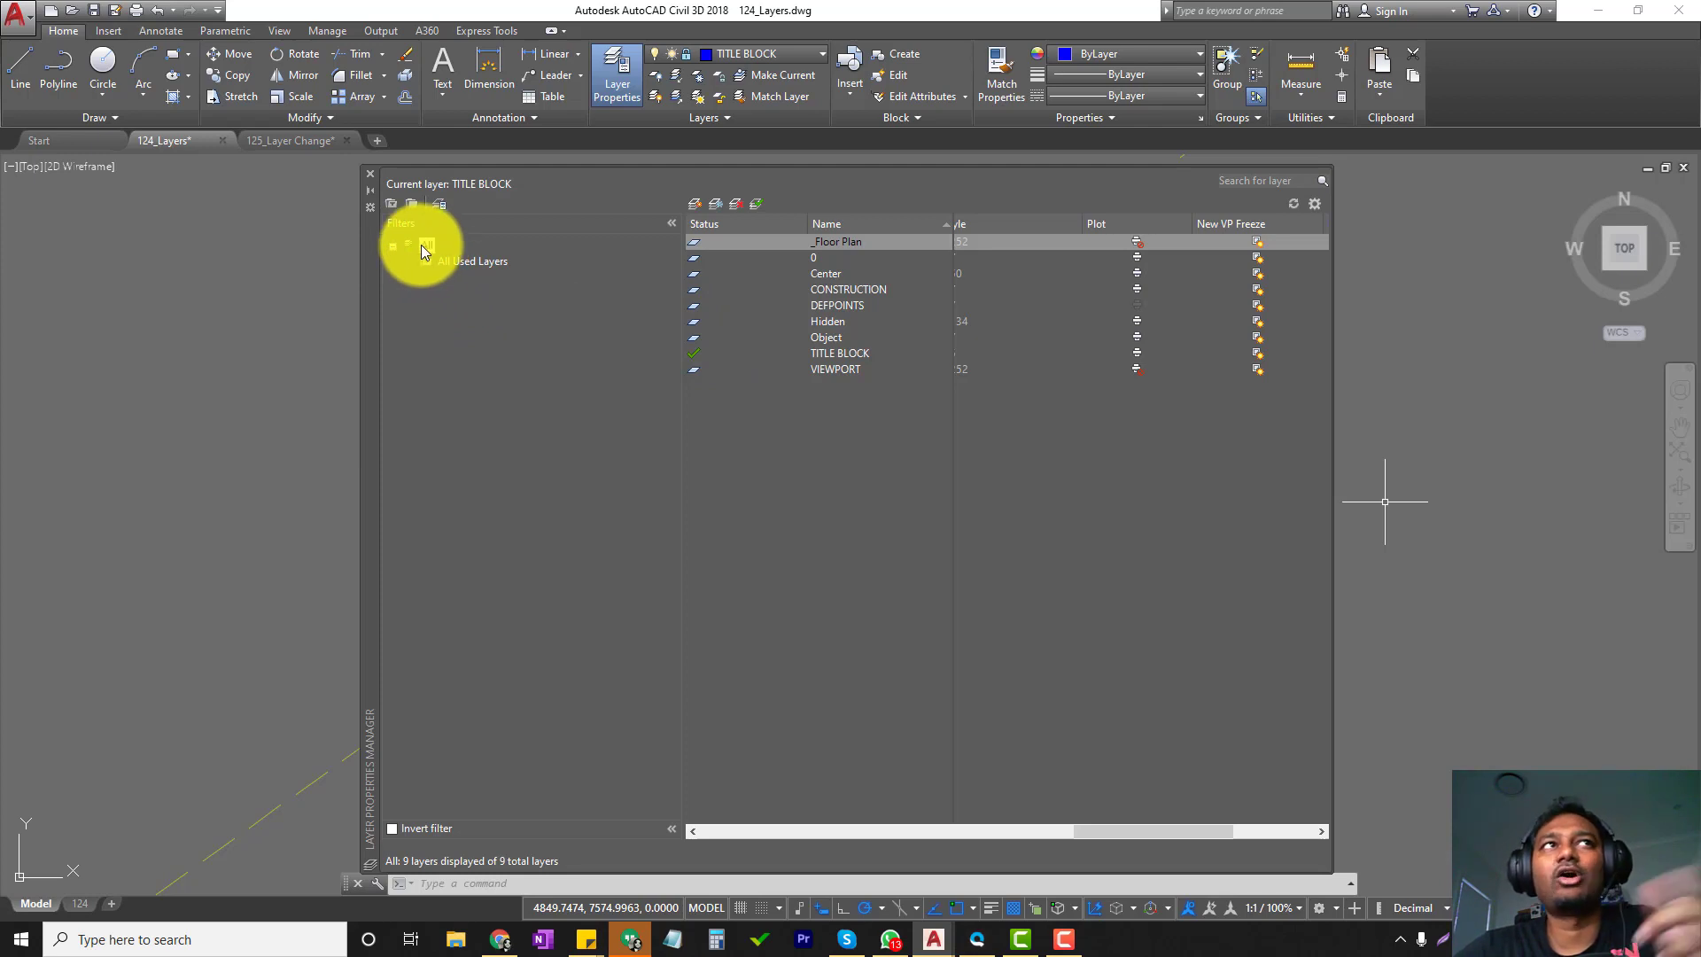
# Close the Layer Properties Manager to check the position of _Floor Plan in the ribbon's layer list, and reopen the manager.
pyautogui.click(371, 177)
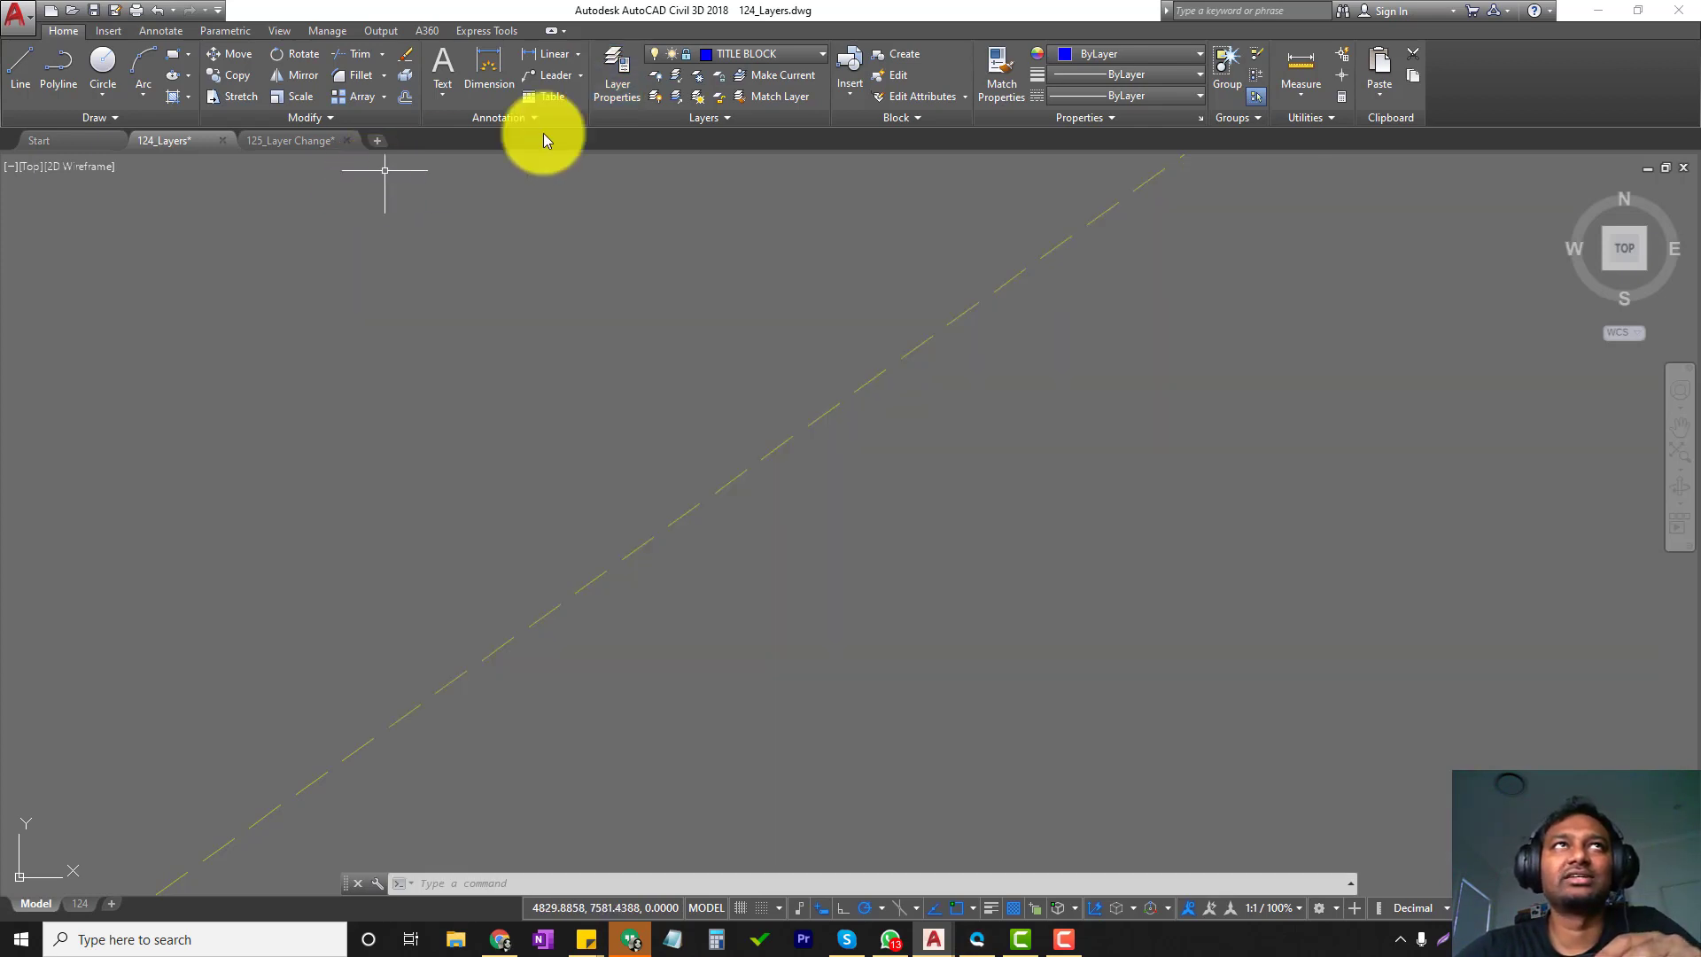
pyautogui.click(758, 55)
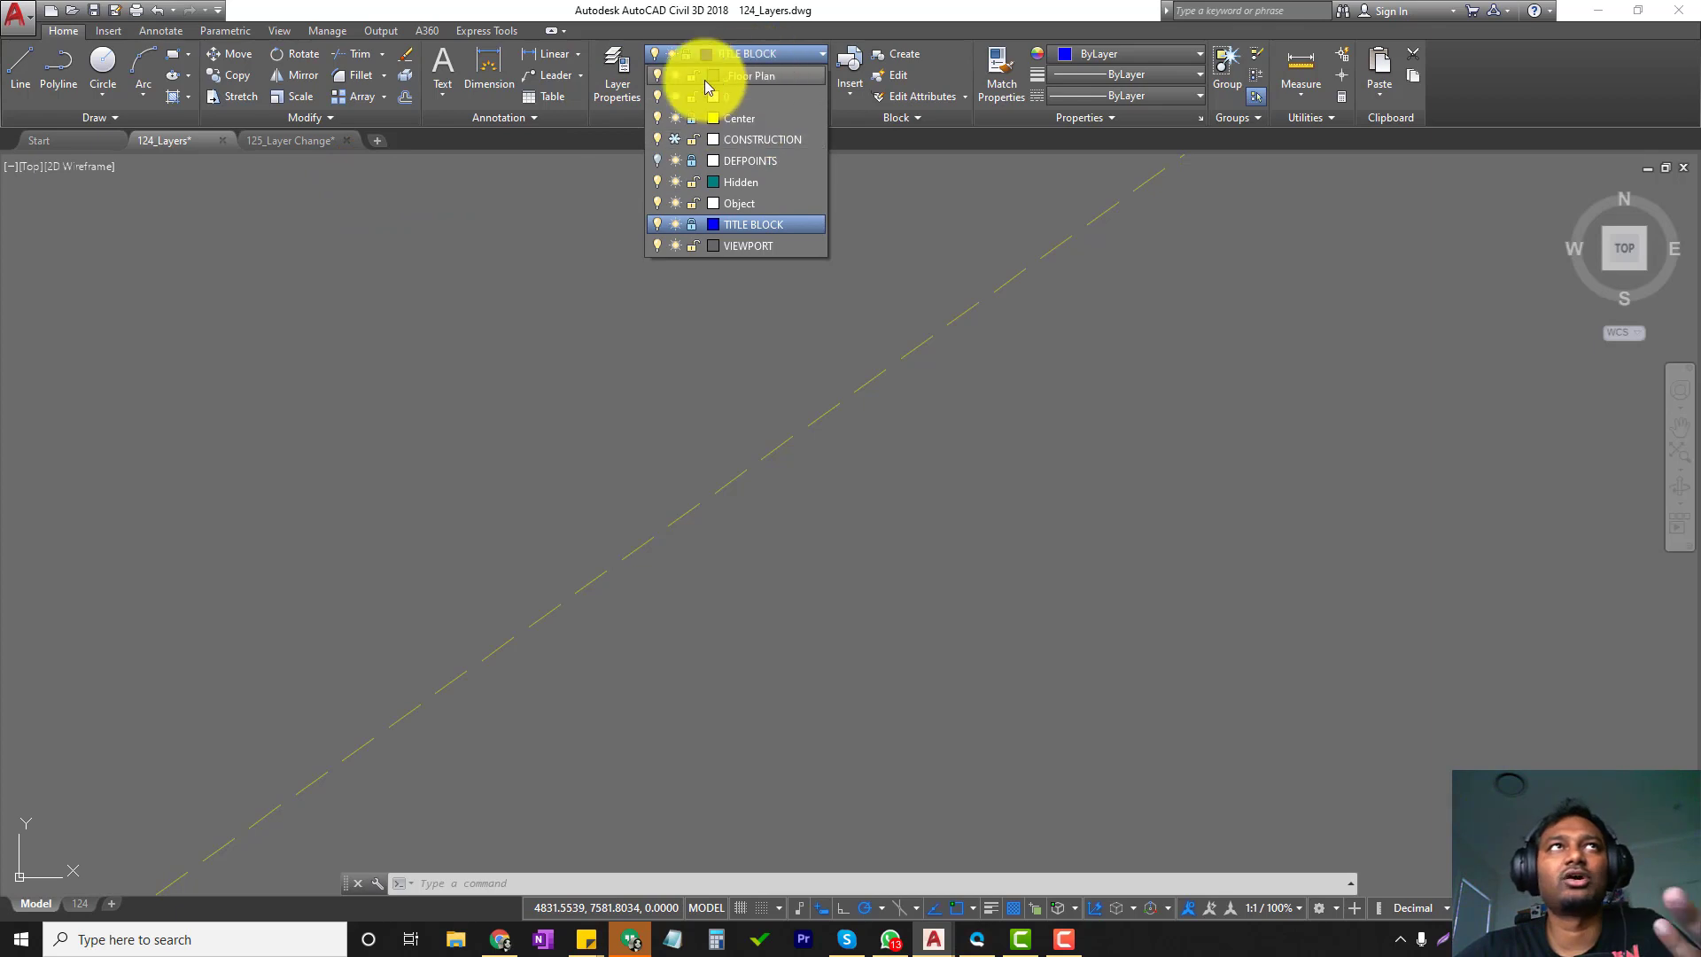
pyautogui.click(618, 66)
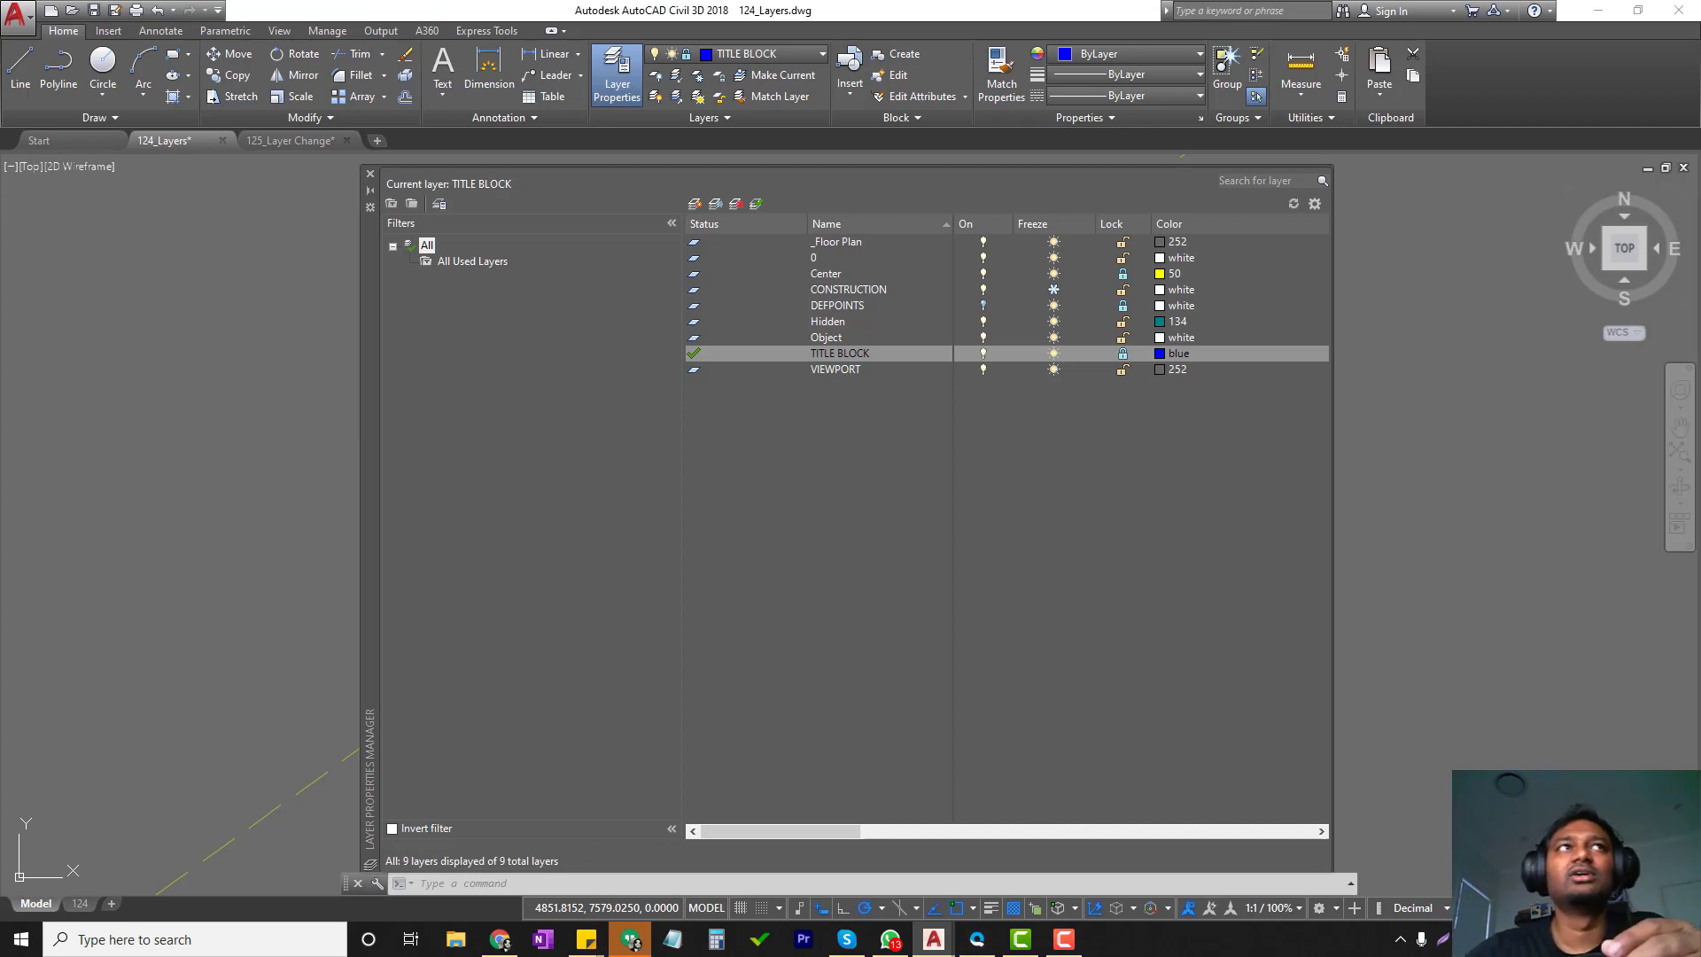
# Start a new properties filter under All and name it Civil.
pyautogui.rightClick(425, 244)
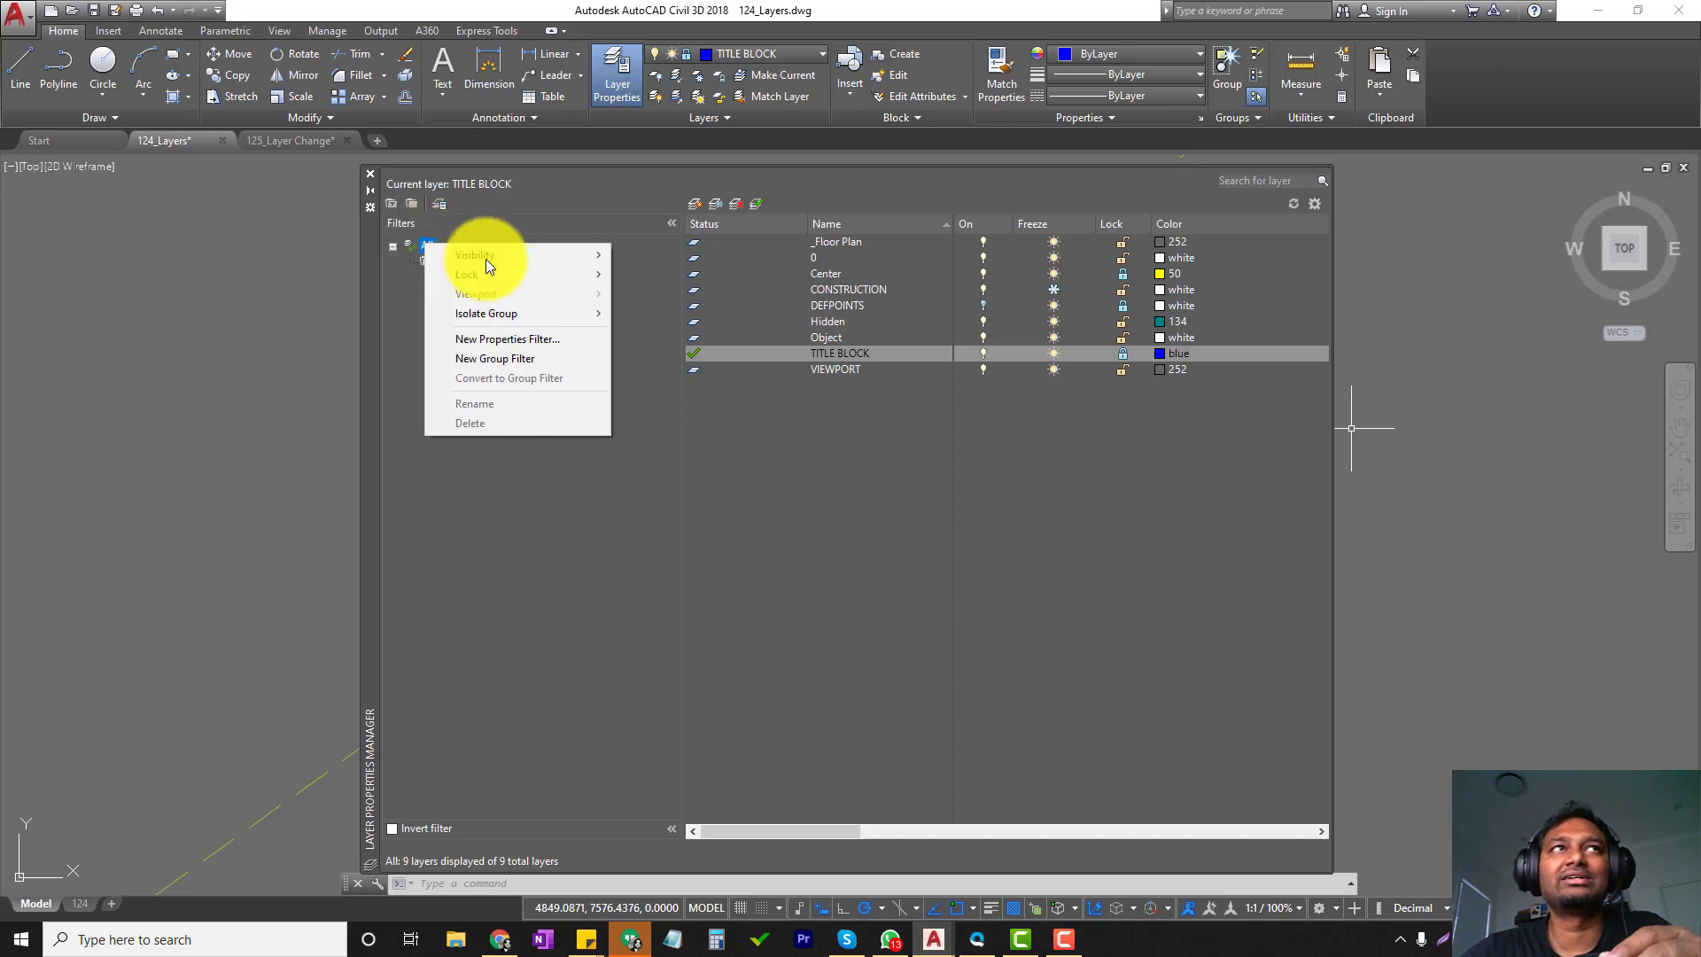
pyautogui.click(519, 339)
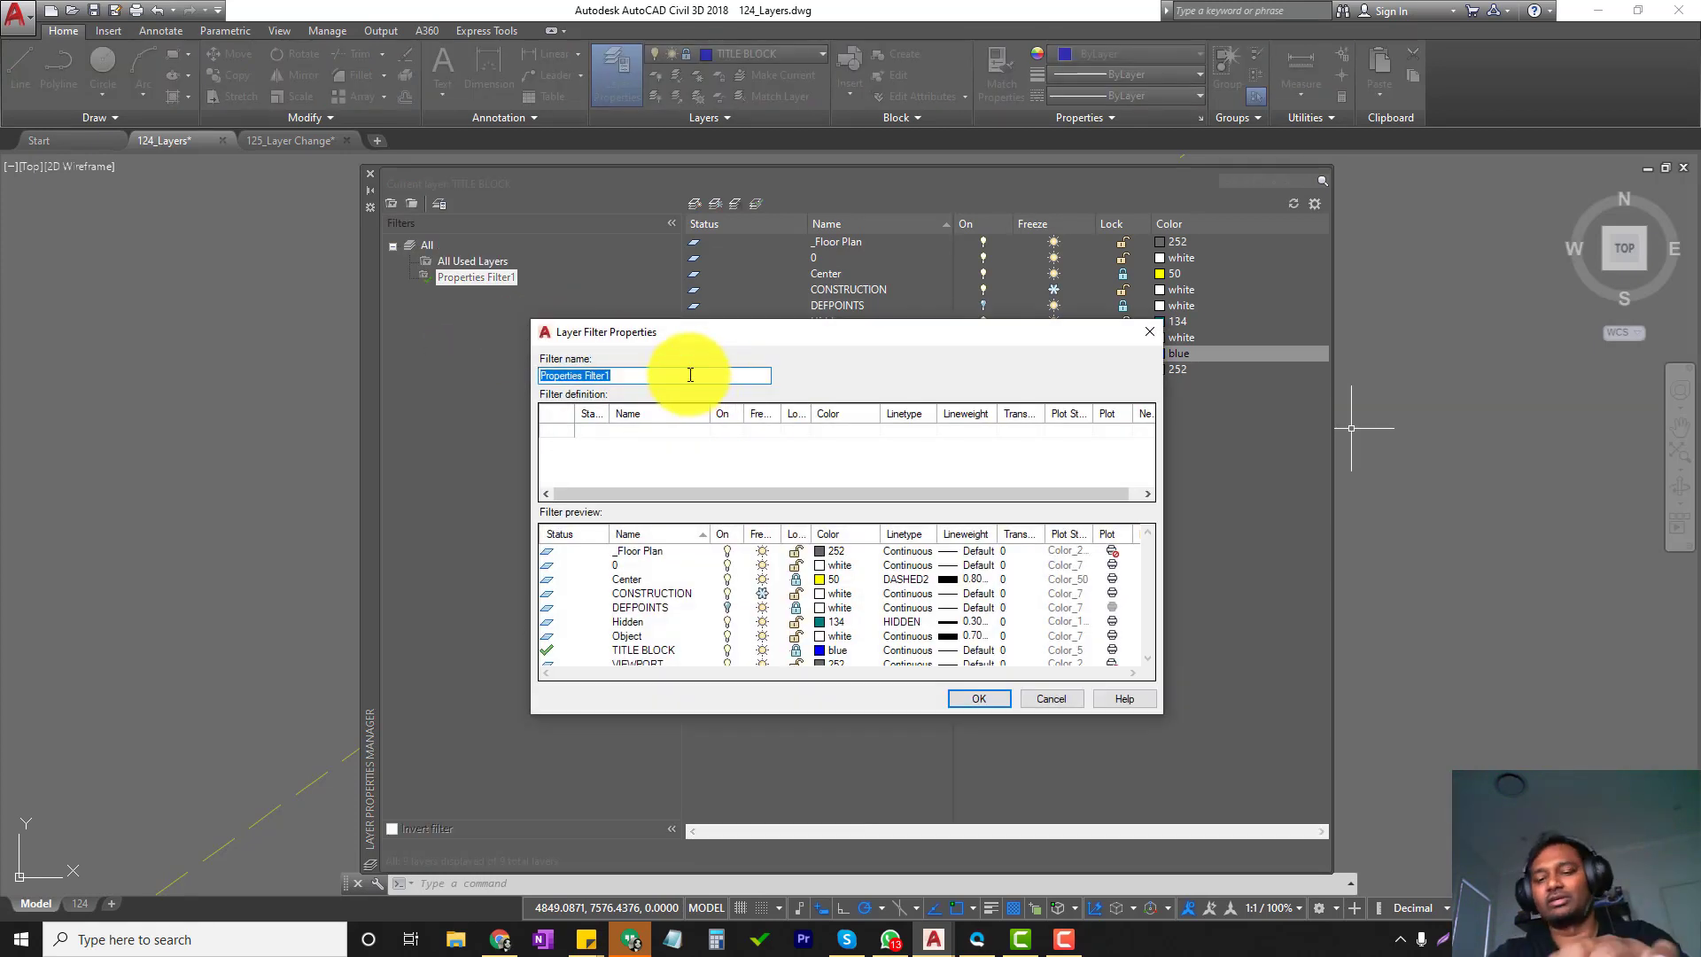
pyautogui.write('Civil')
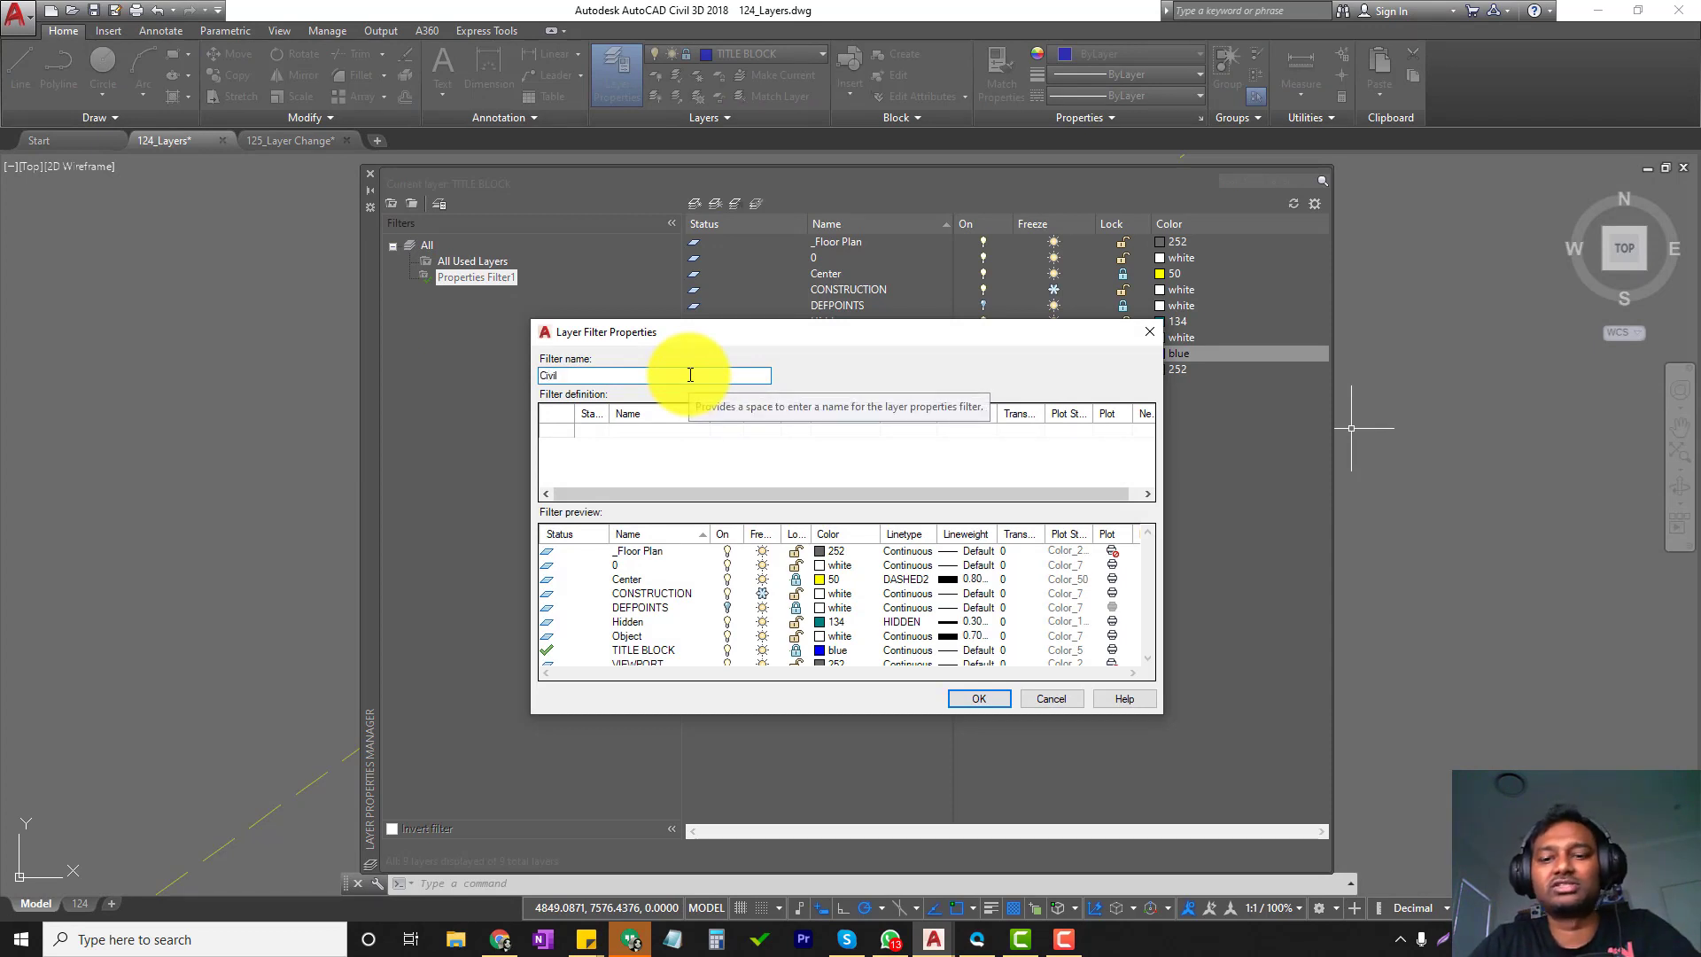
# Define the Civil filter with the layer name pattern CIV* and save it.
pyautogui.click(624, 433)
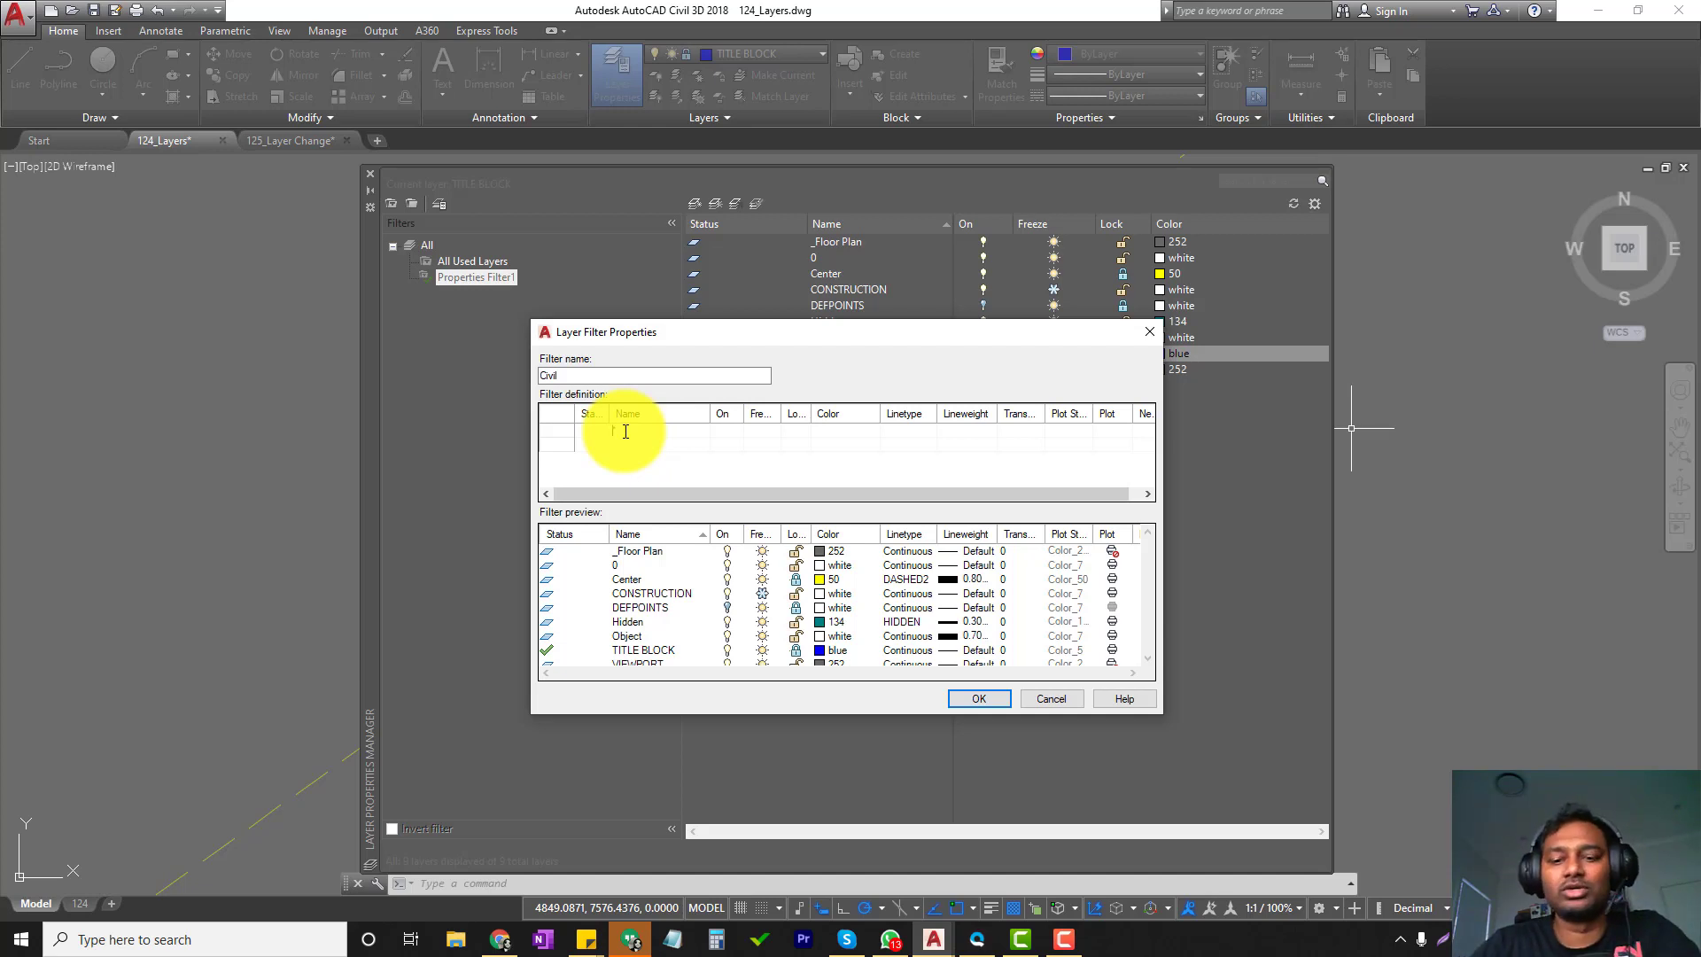
pyautogui.write('Civil')
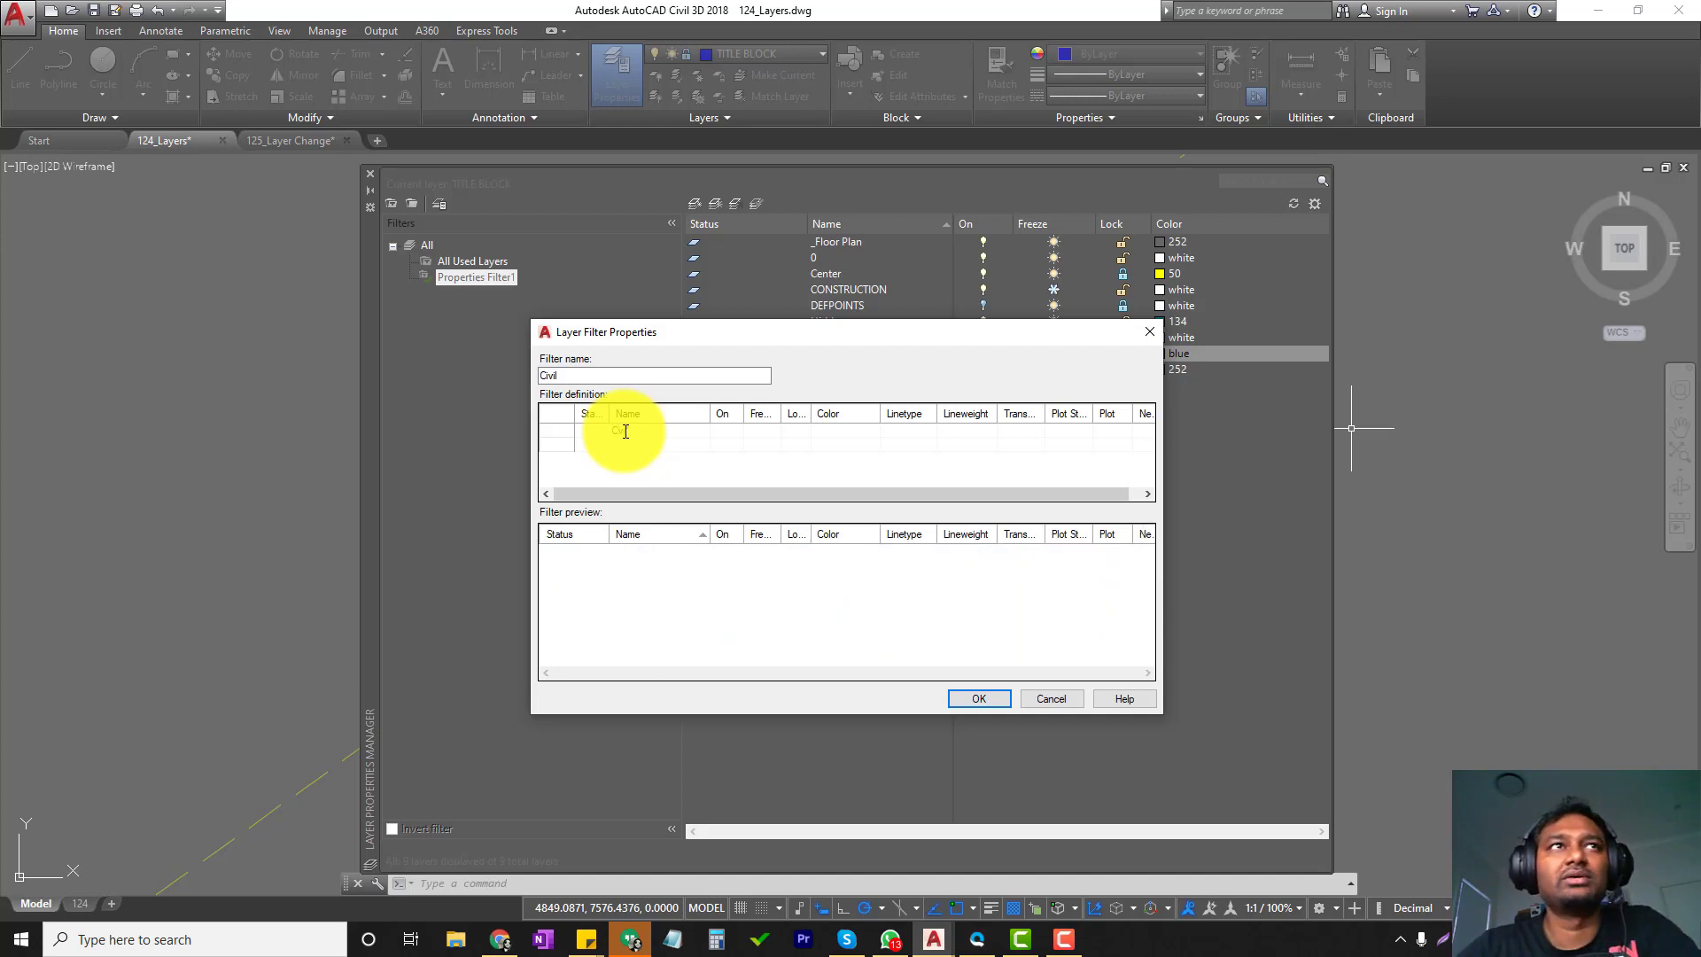
pyautogui.press('BackSpace')
pyautogui.press('BackSpace')
pyautogui.press('BackSpace')
pyautogui.press('BackSpace')
pyautogui.write('*')
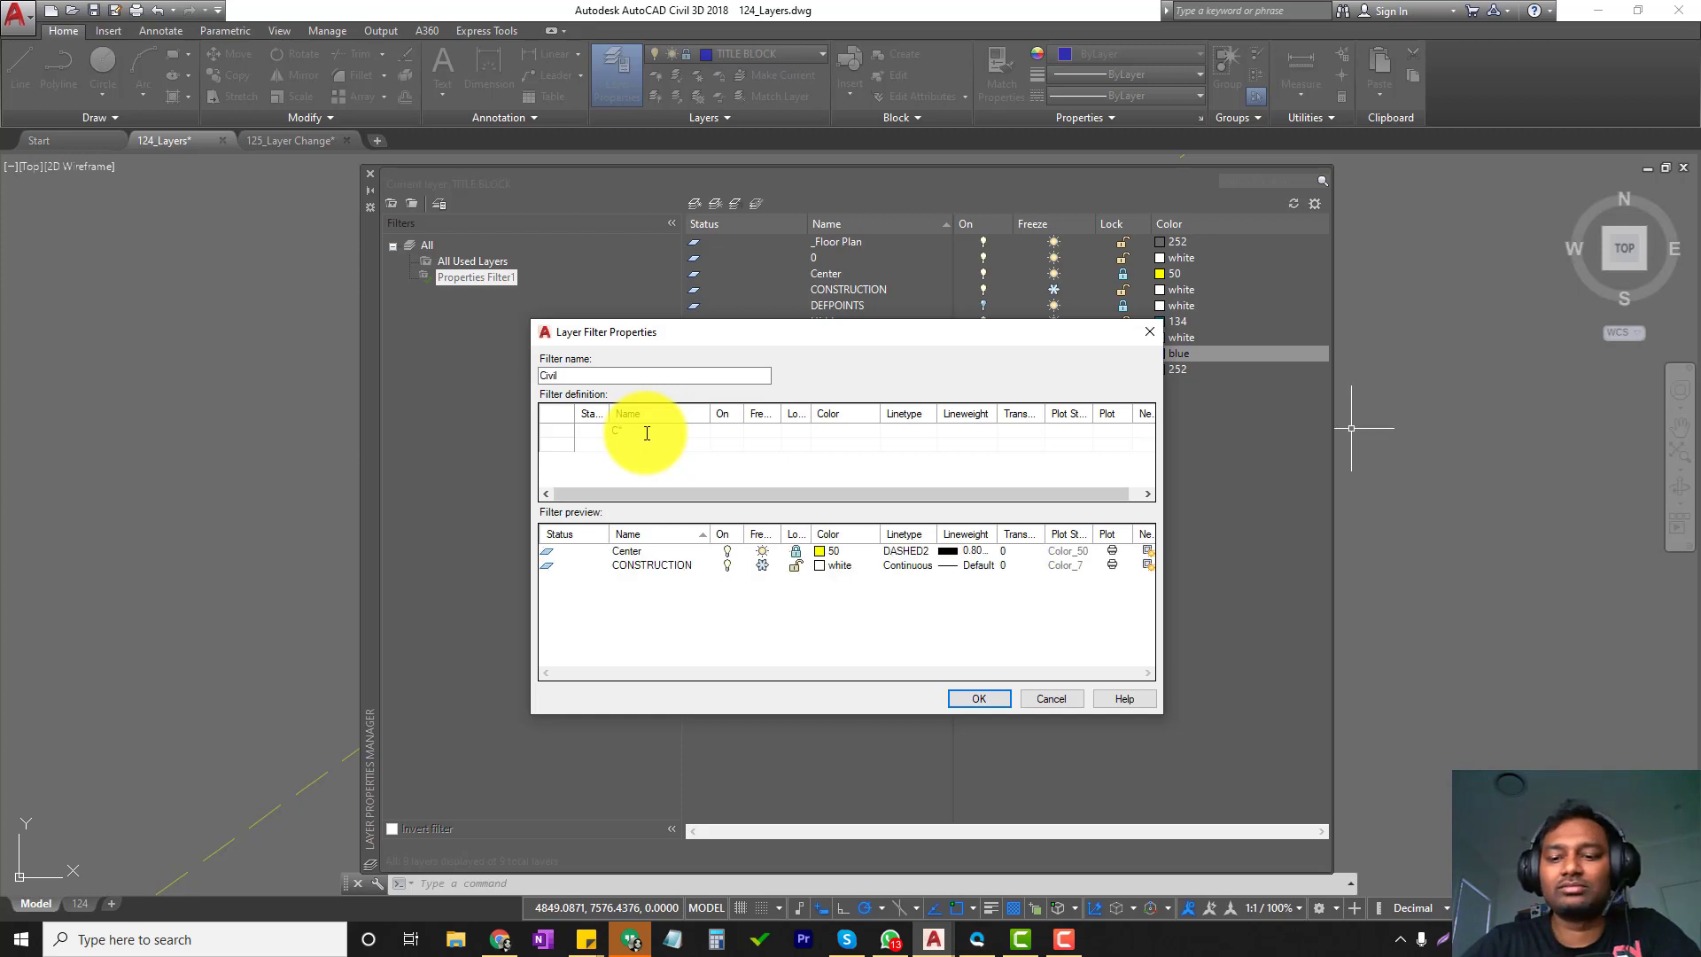
pyautogui.write('iv')
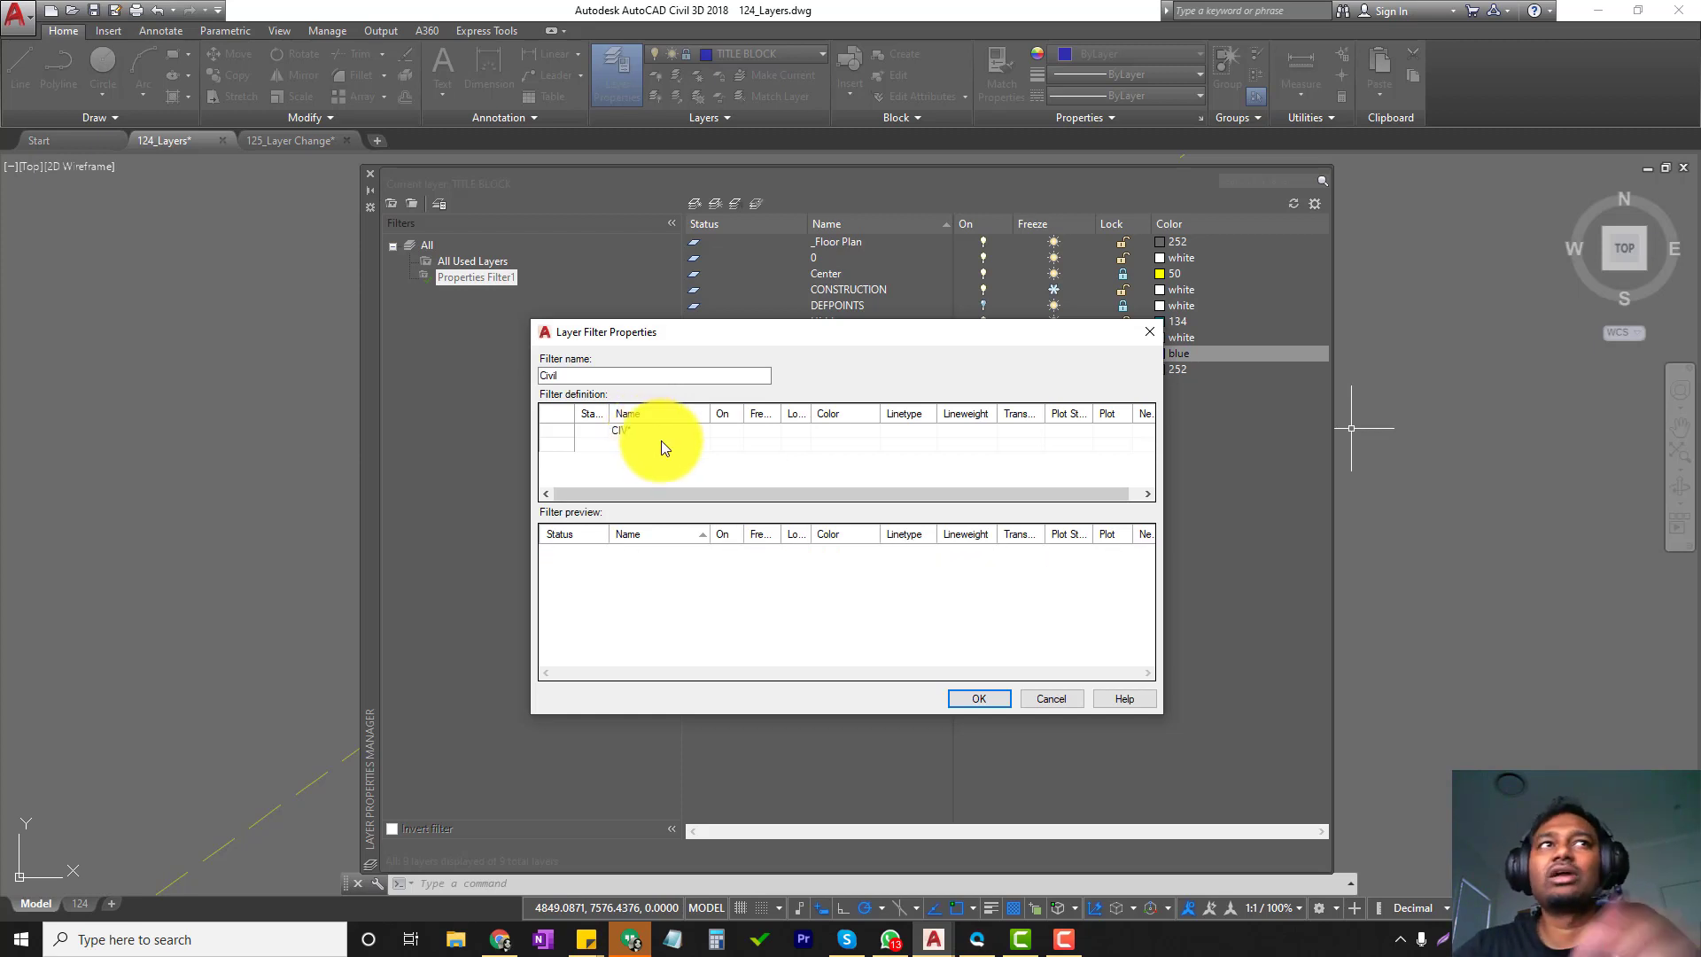
pyautogui.click(980, 698)
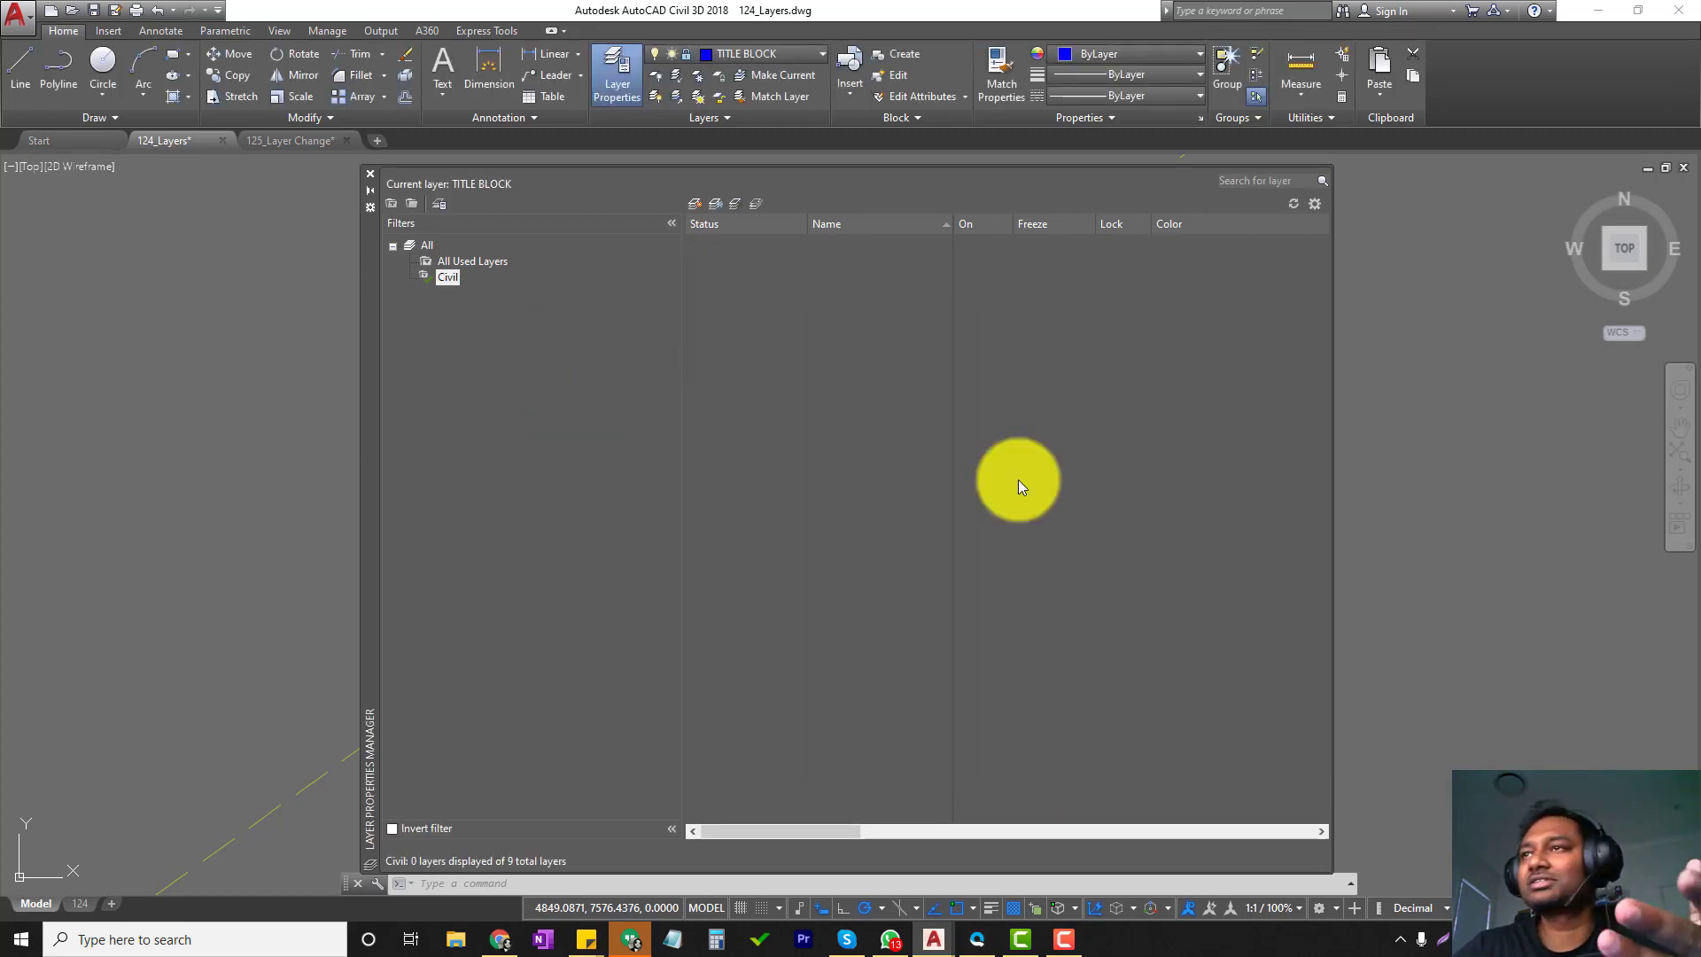
# Create a second properties filter under All with the layer name pattern ARCH*.
pyautogui.rightClick(417, 247)
pyautogui.click(489, 344)
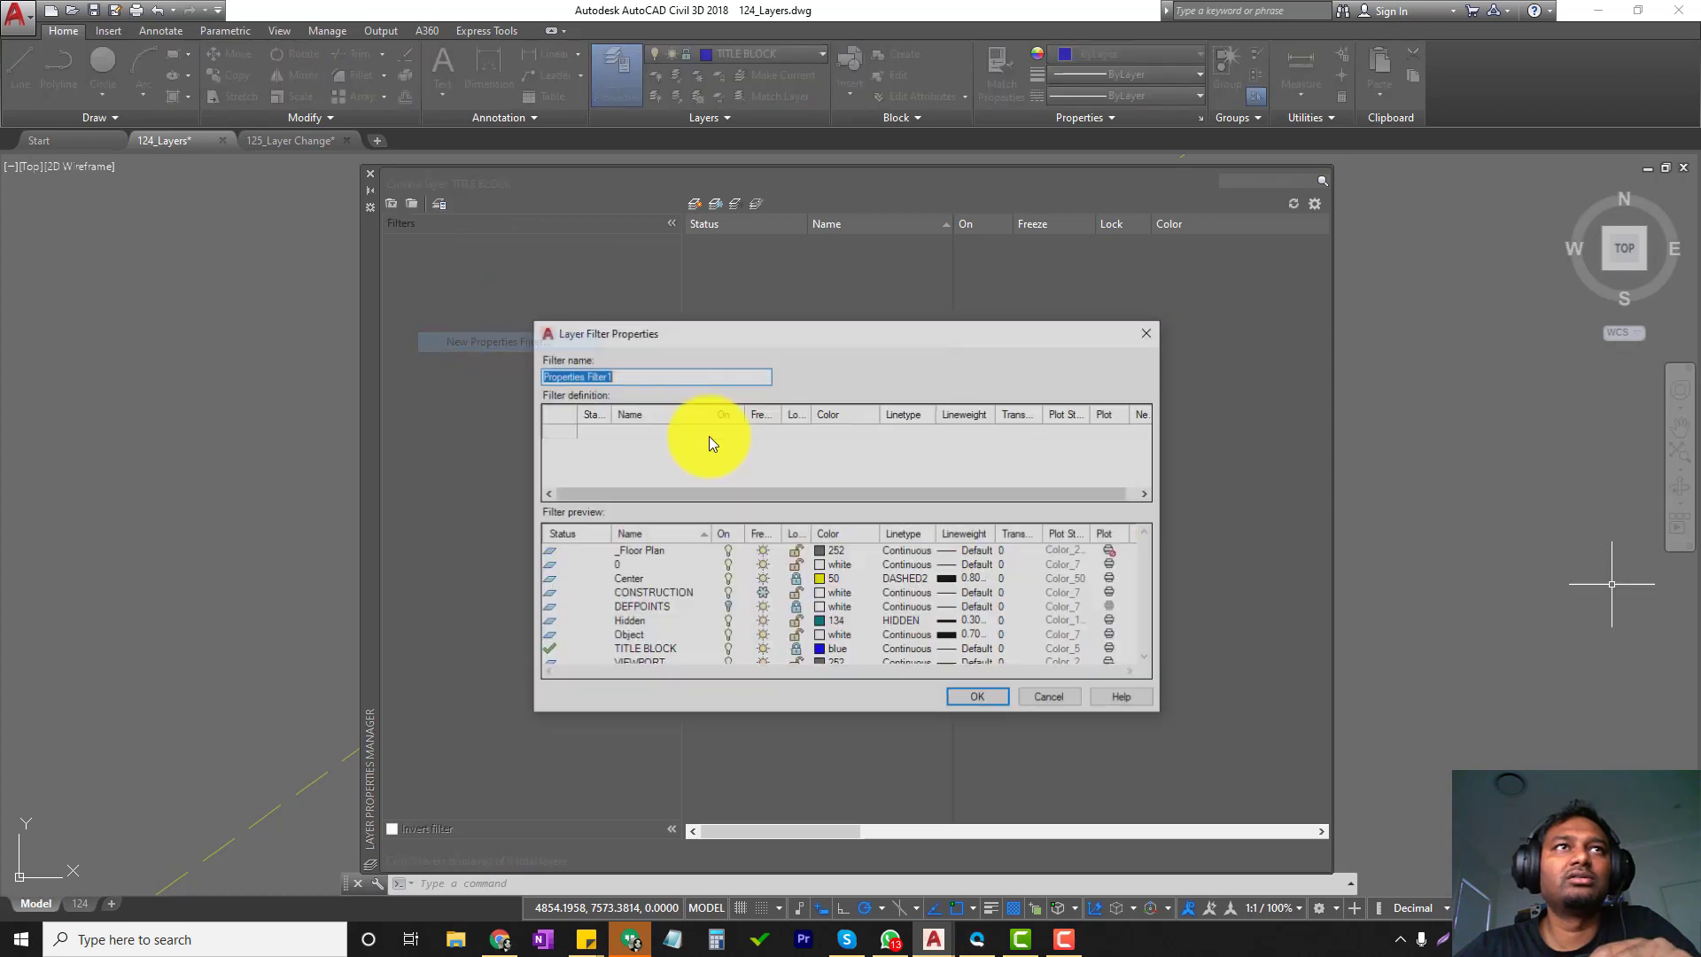
pyautogui.click(642, 428)
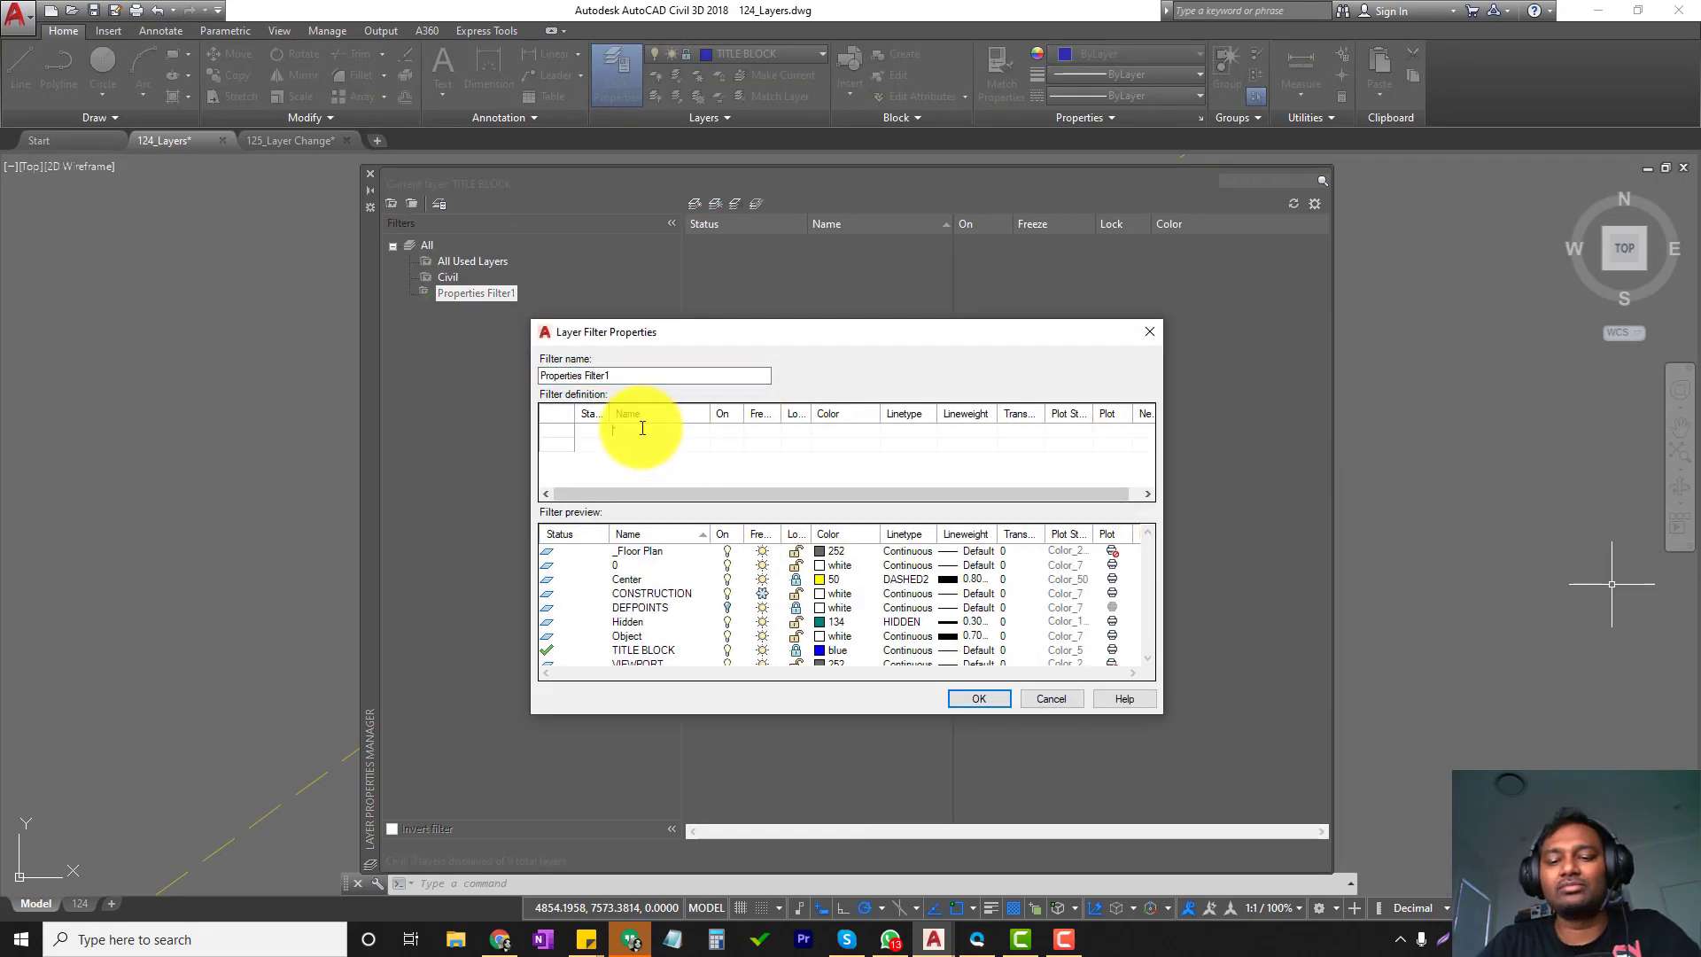
pyautogui.write('ARCH')
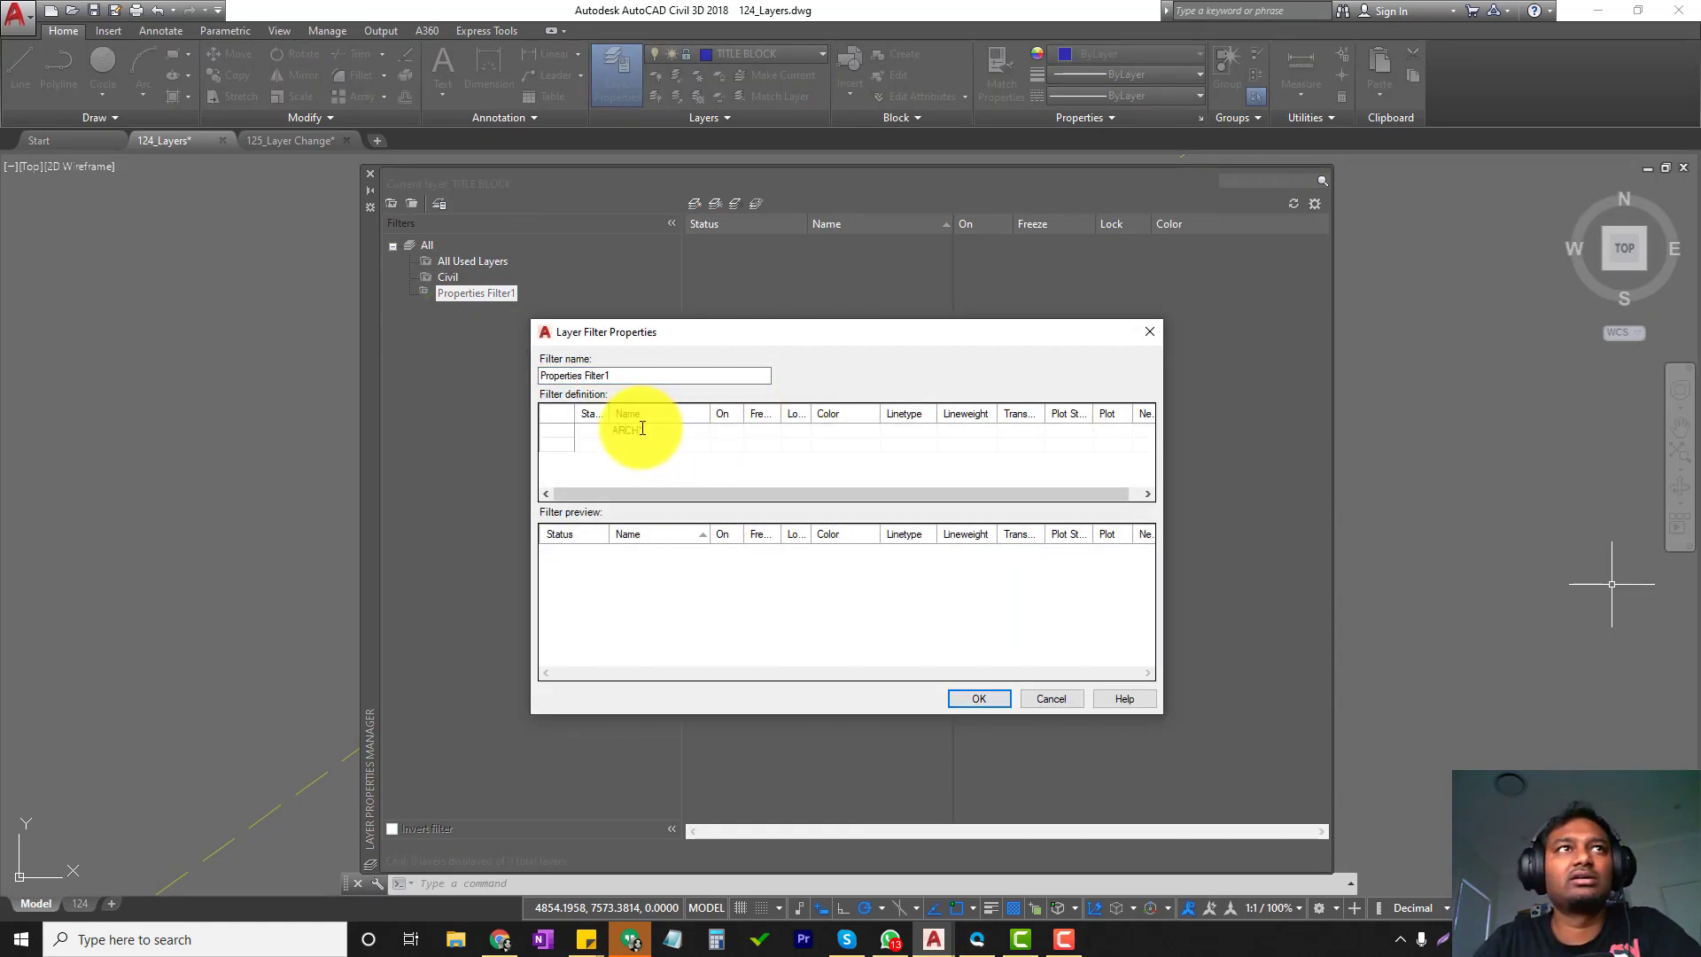
pyautogui.write('*')
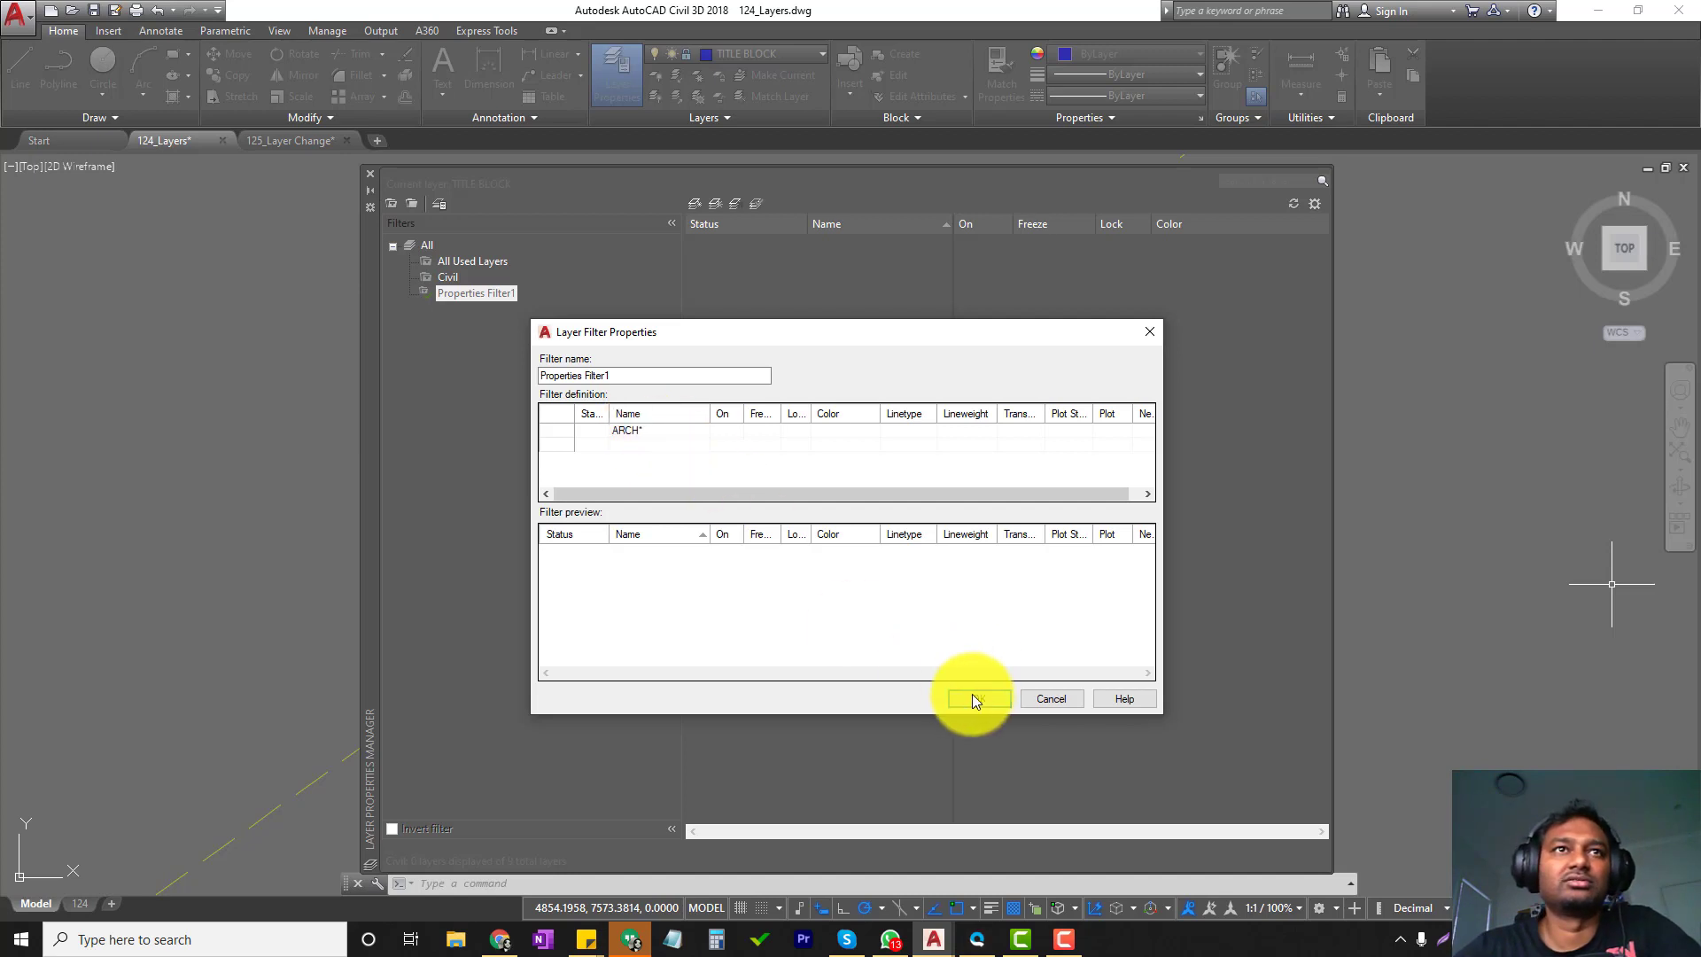
pyautogui.click(979, 700)
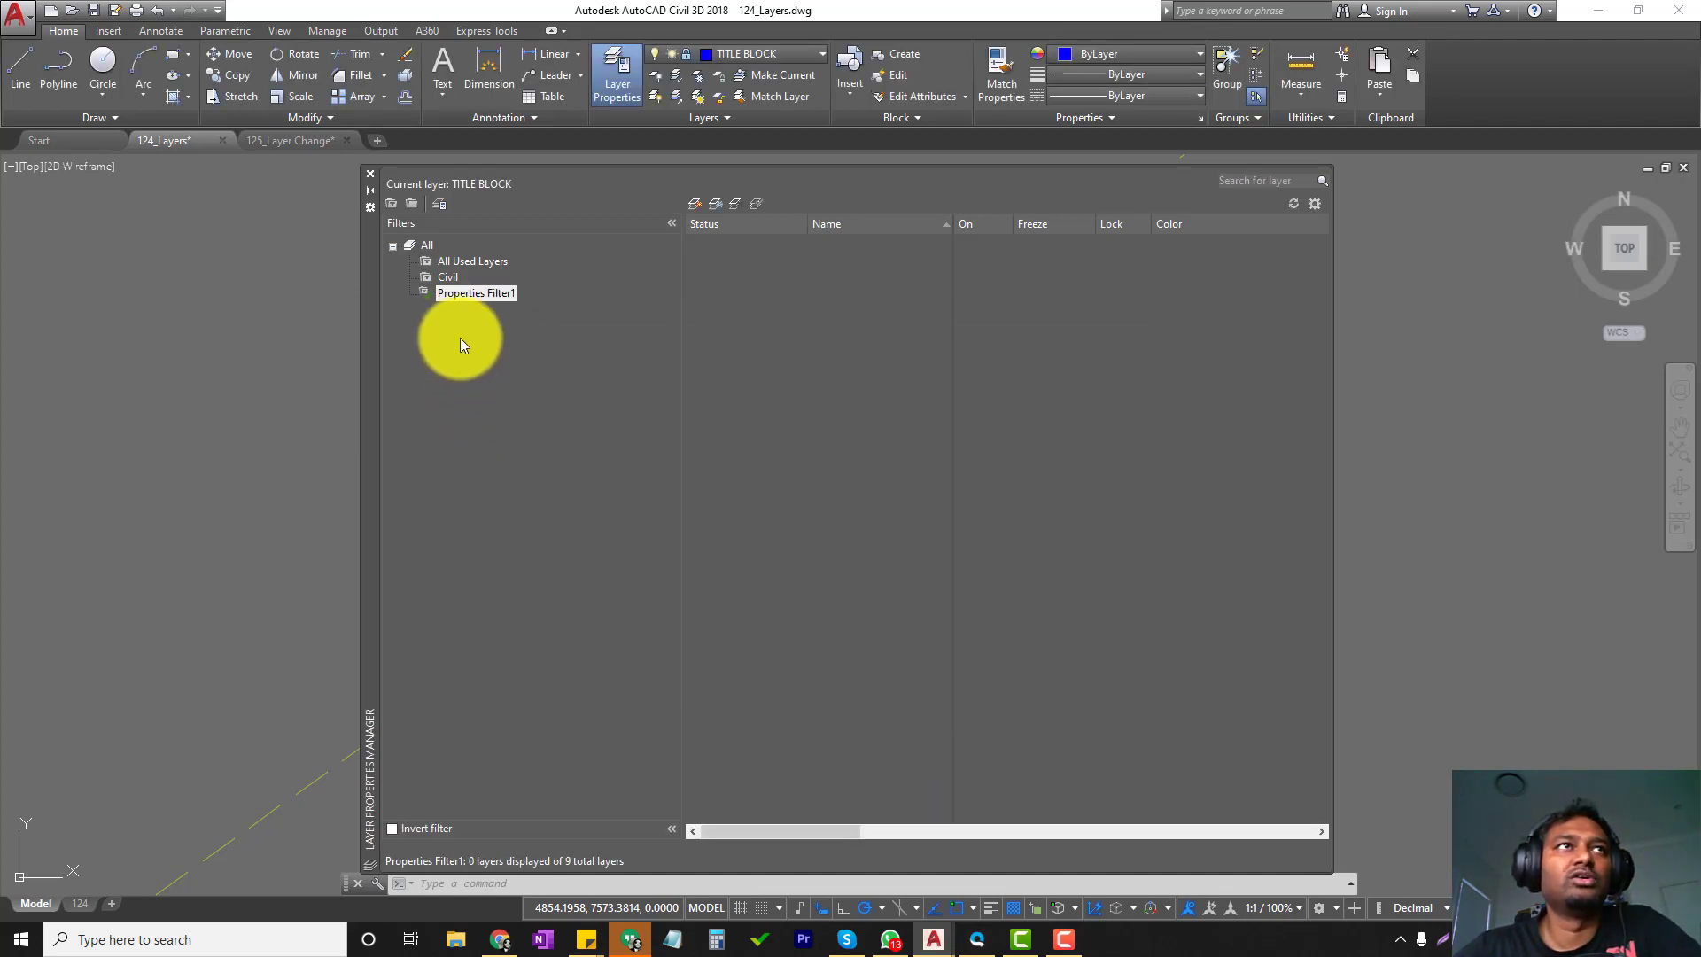
# Rename the filter with the ARCH* pattern to ARCH.
pyautogui.rightClick(466, 293)
pyautogui.click(518, 489)
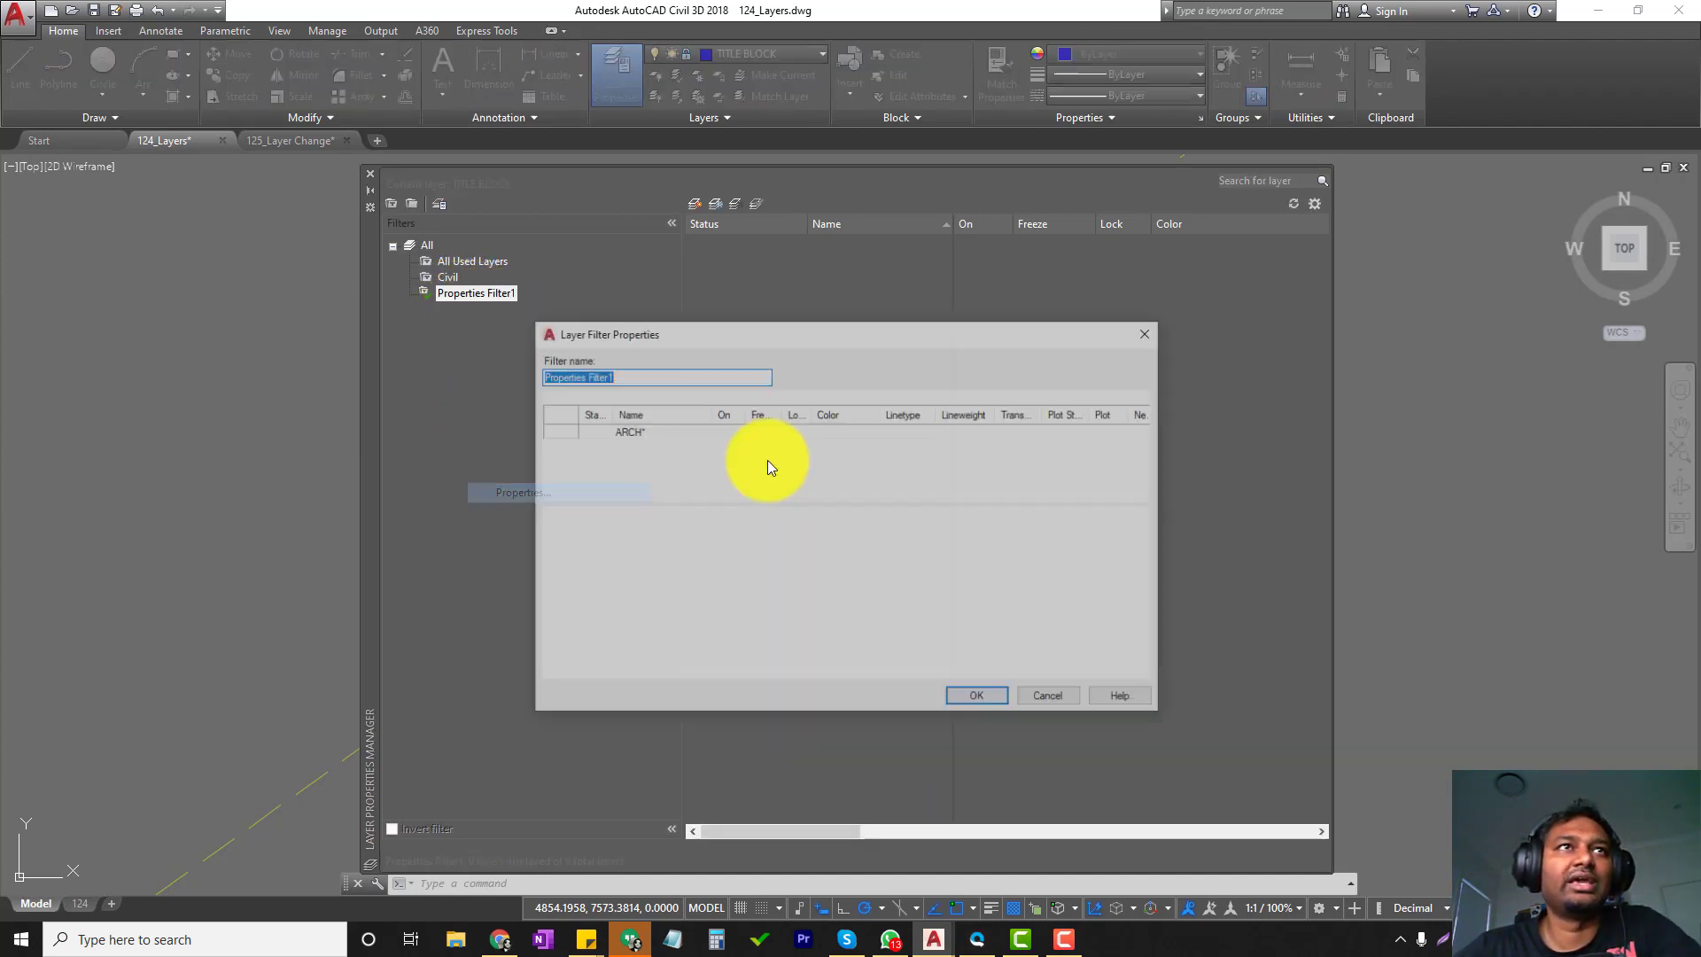
pyautogui.write('A')
pyautogui.rightClick(636, 374)
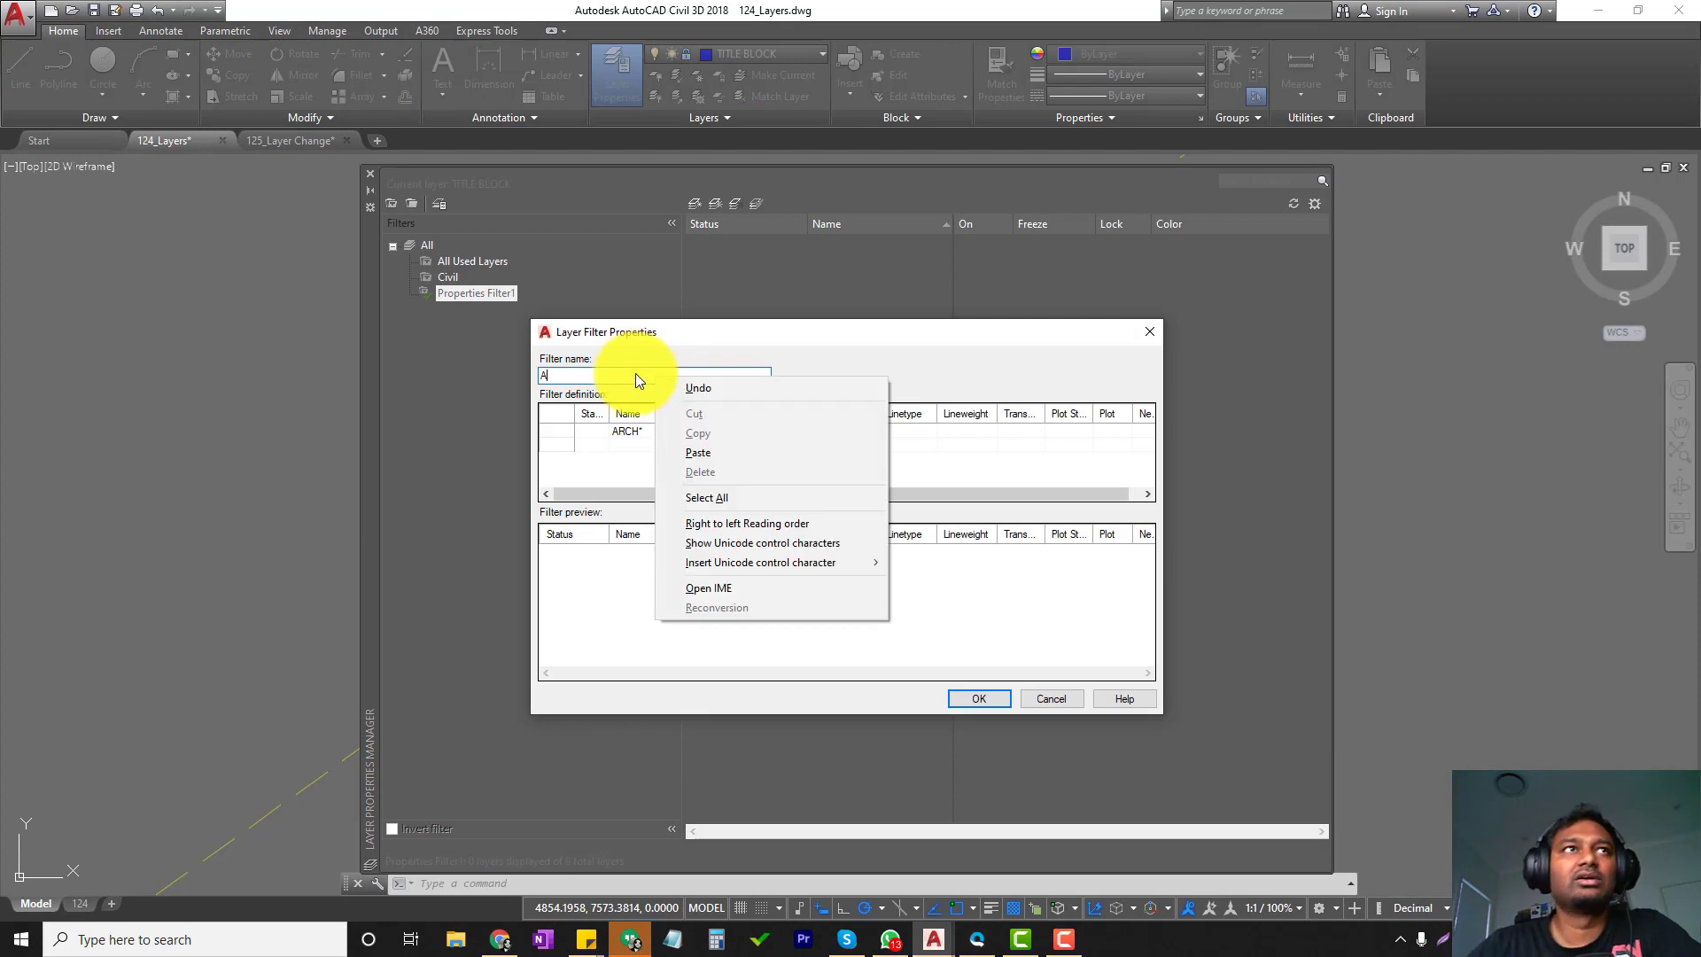
pyautogui.click(579, 366)
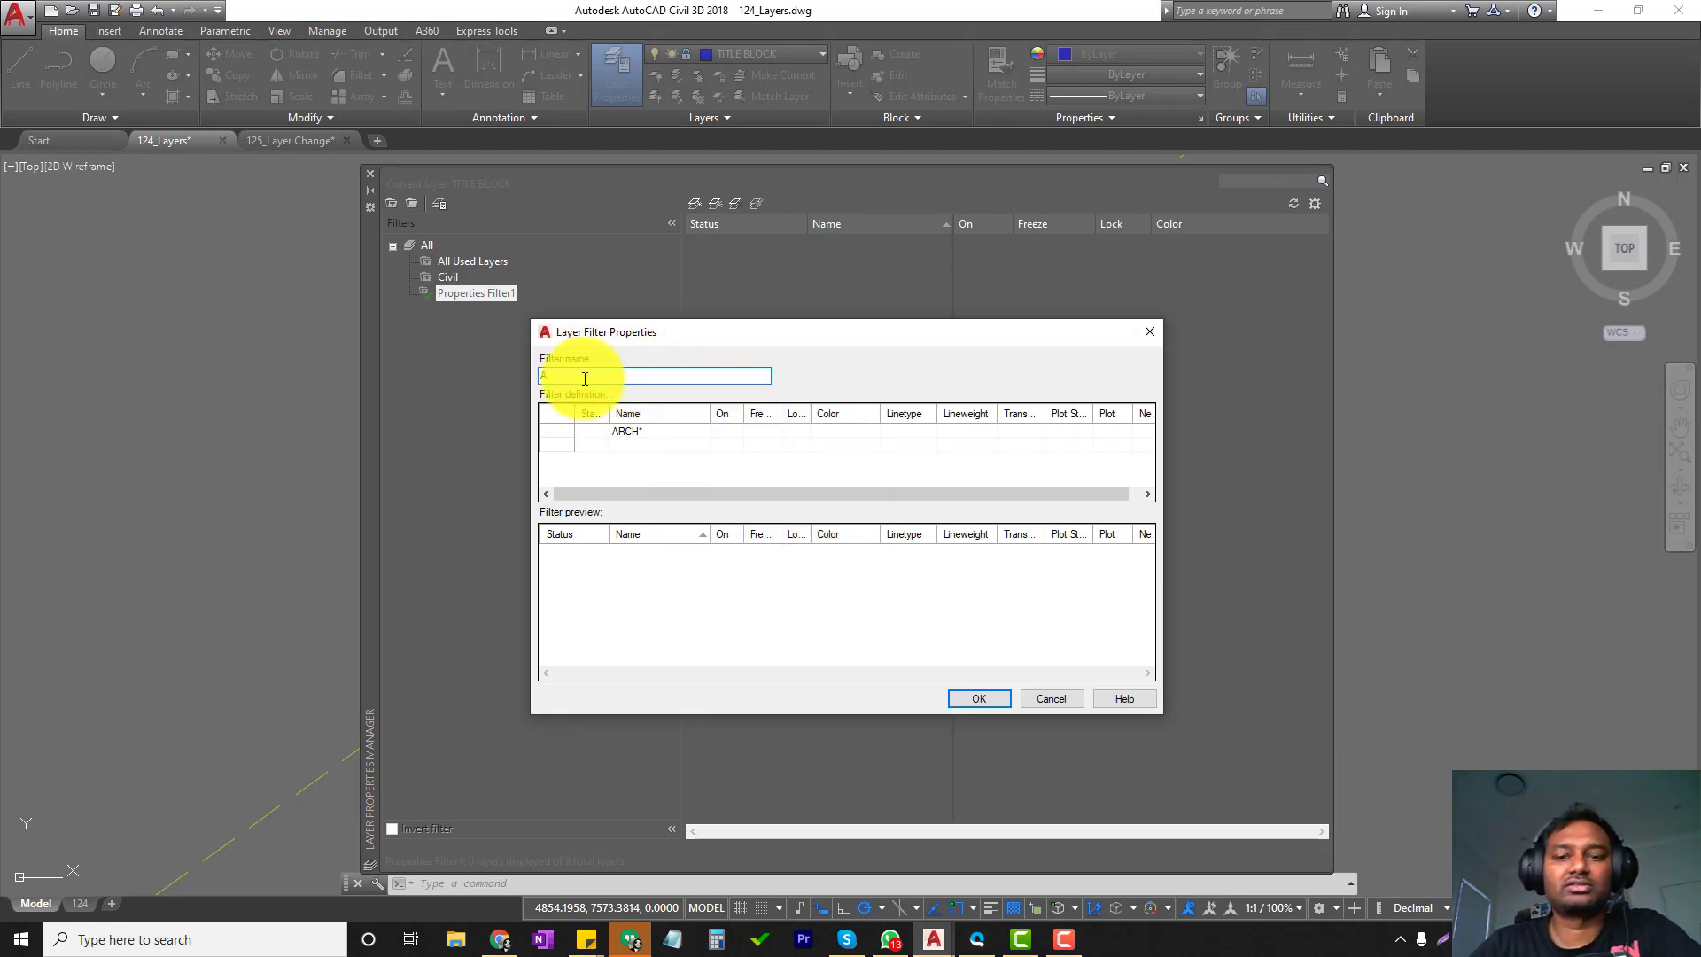
pyautogui.write('RCH')
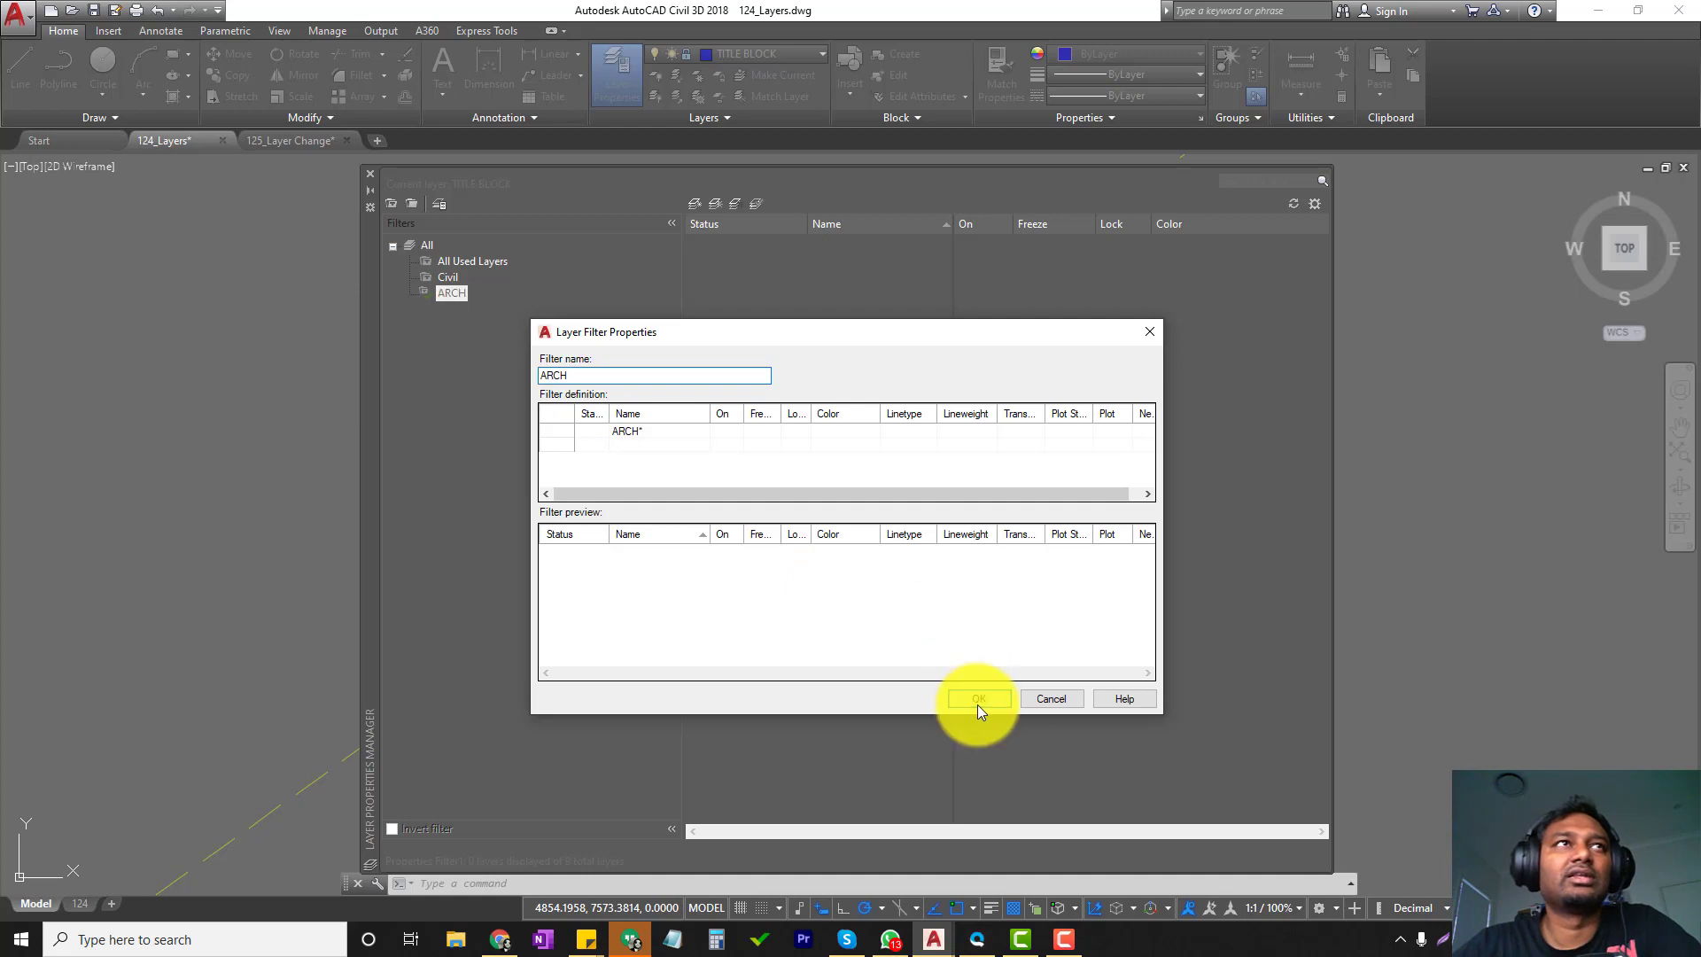
pyautogui.click(978, 699)
# Create a new properties filter under All that matches layers with the color yellow.
pyautogui.rightClick(423, 246)
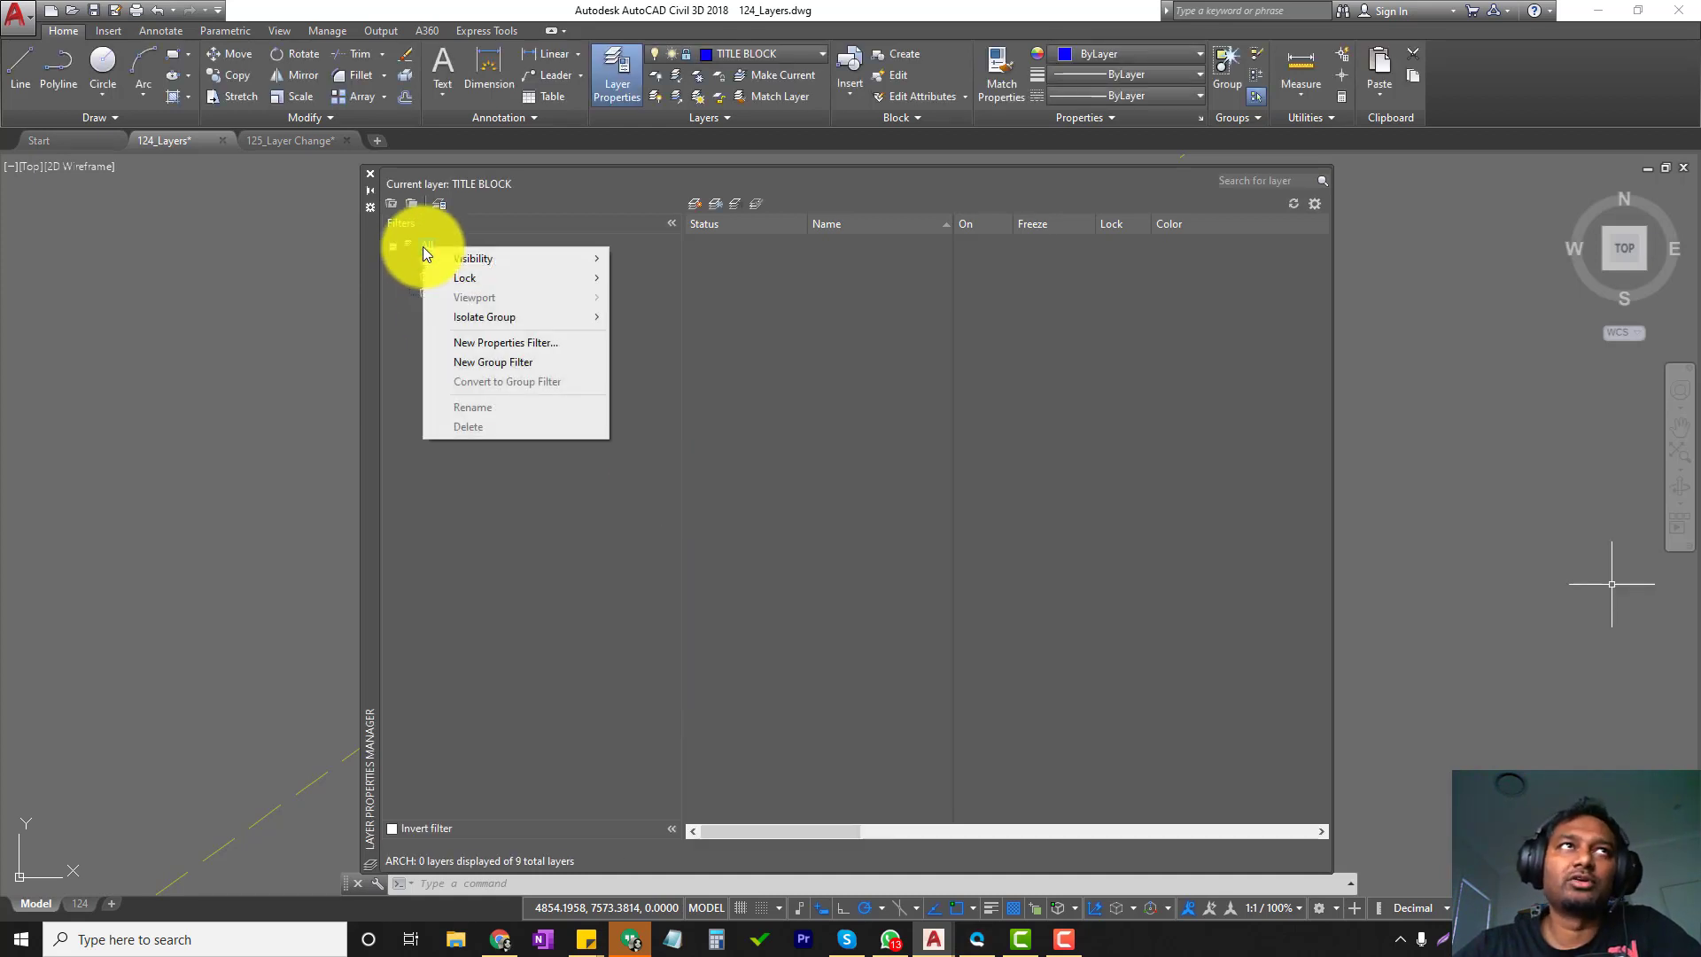
pyautogui.click(492, 342)
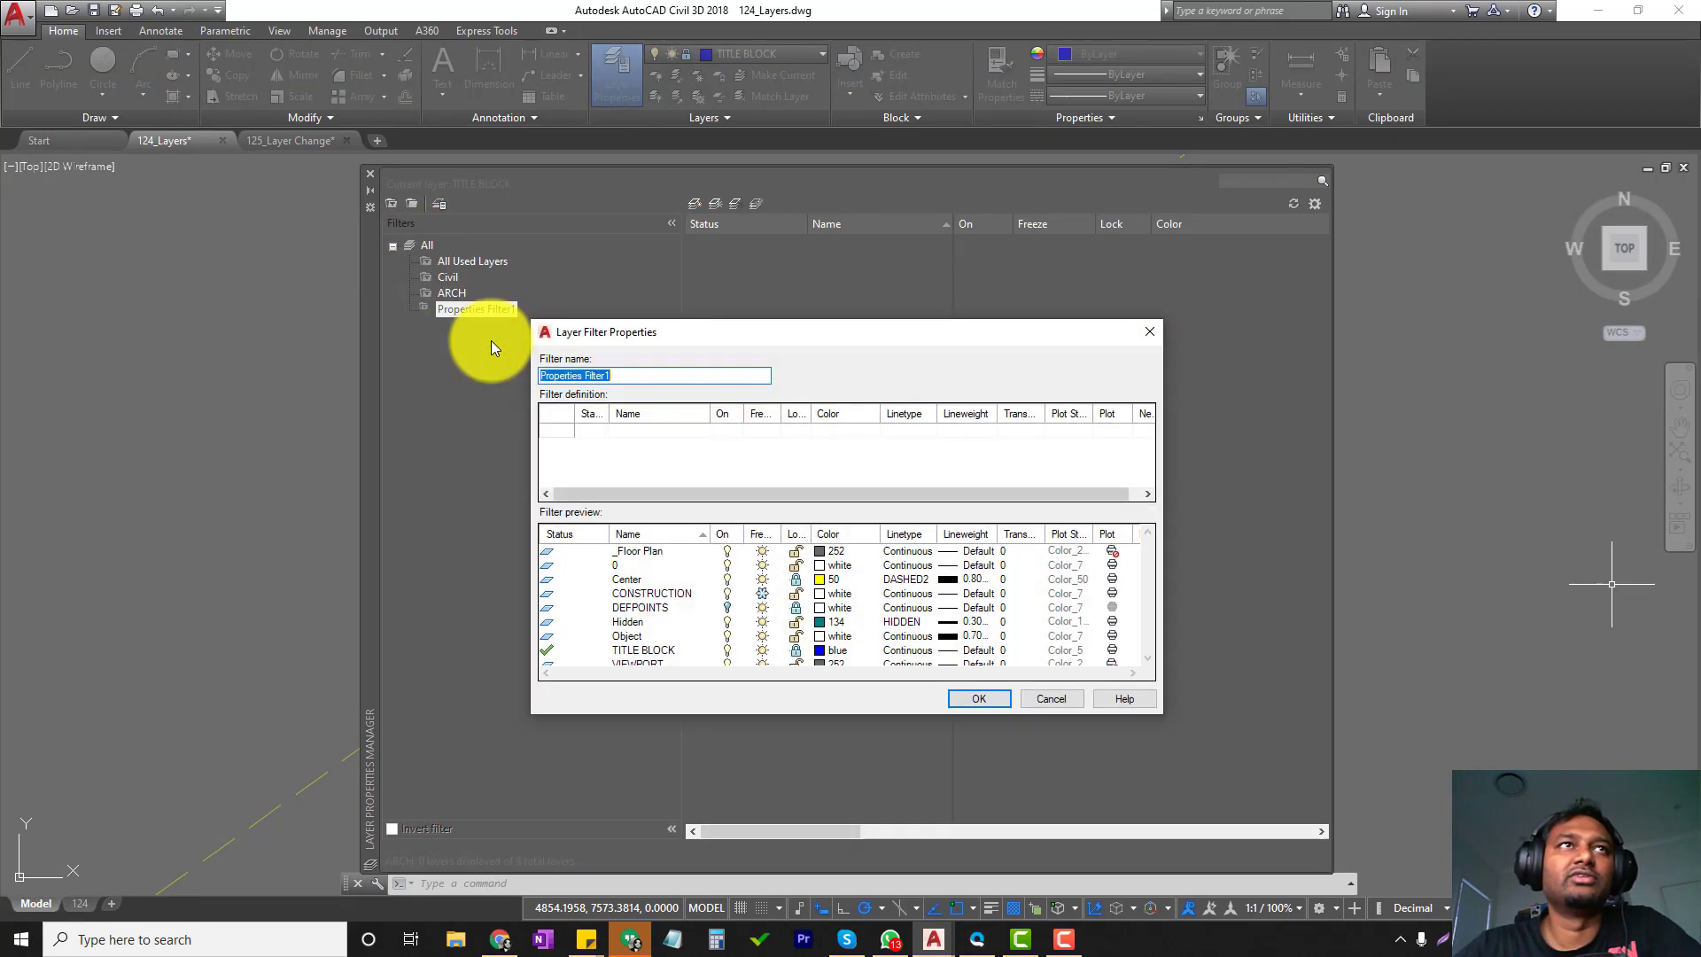
pyautogui.click(843, 433)
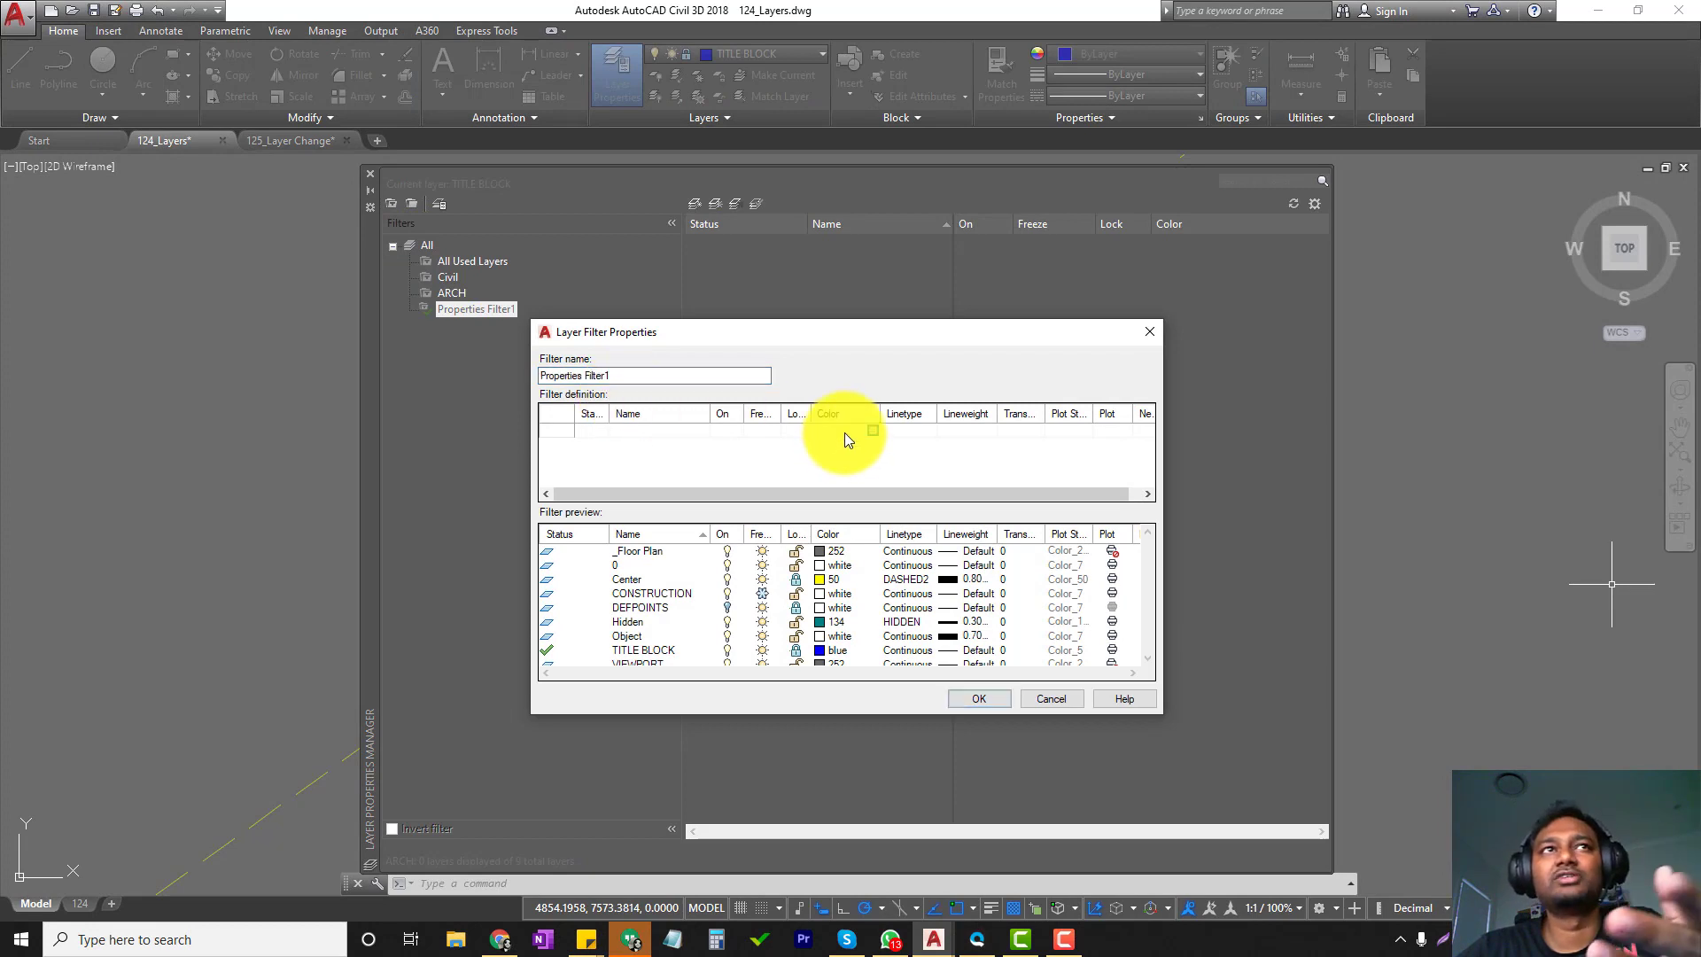
pyautogui.click(873, 430)
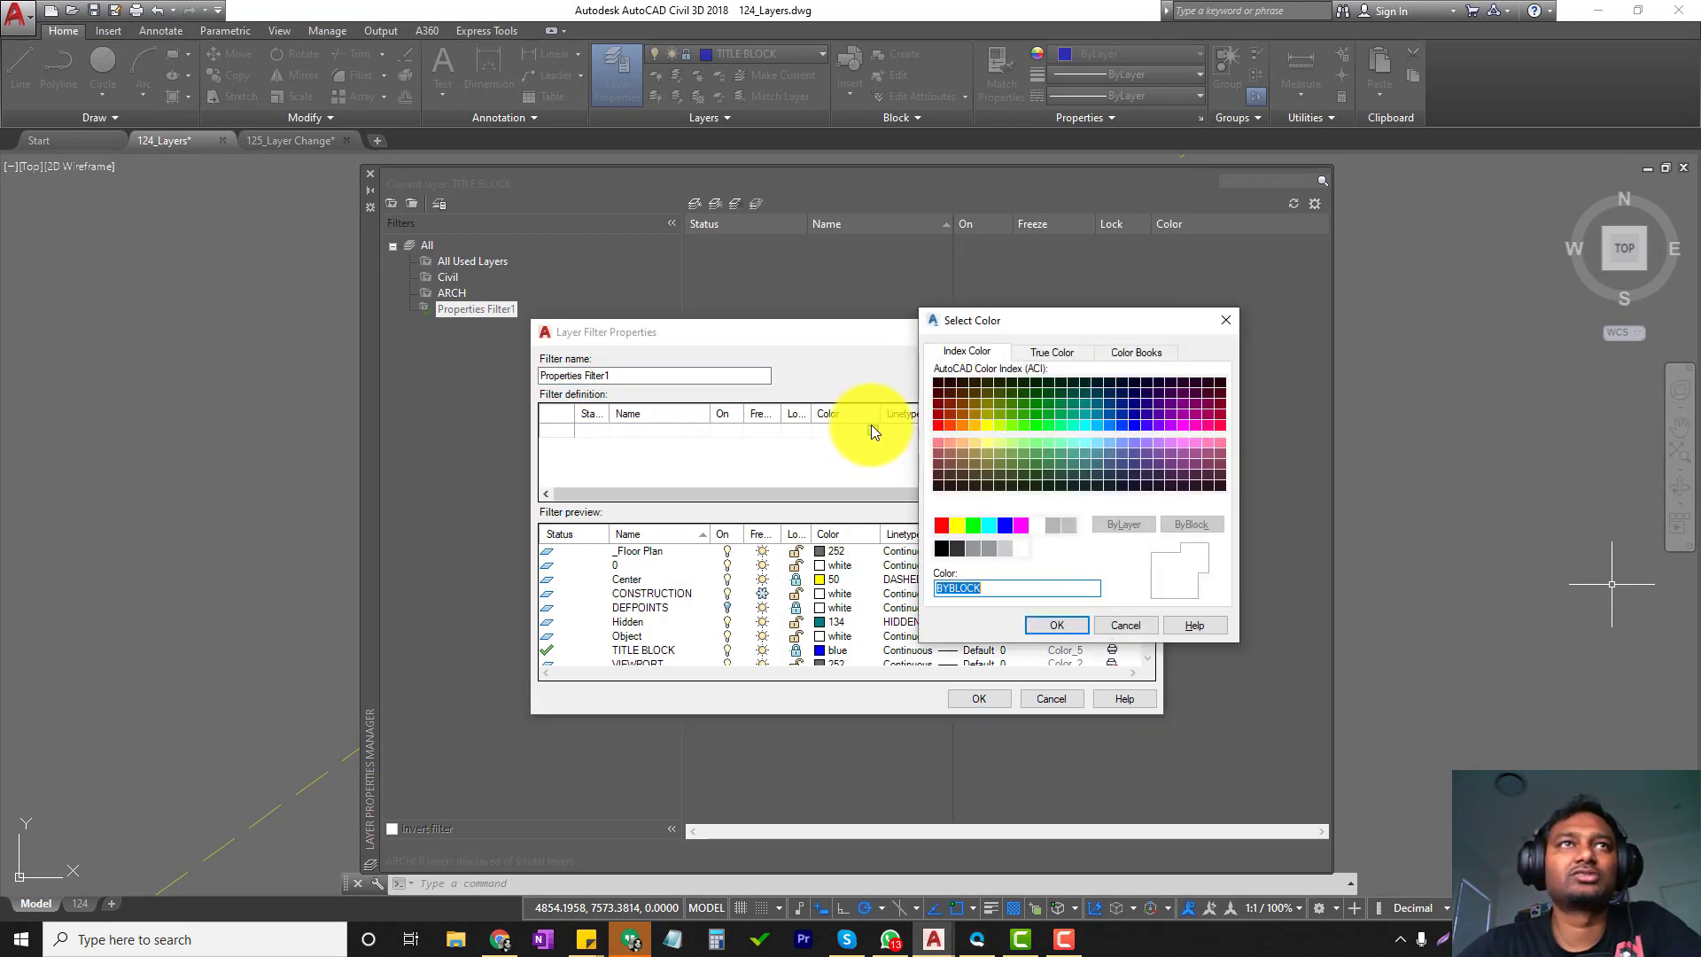
pyautogui.click(988, 426)
pyautogui.click(957, 525)
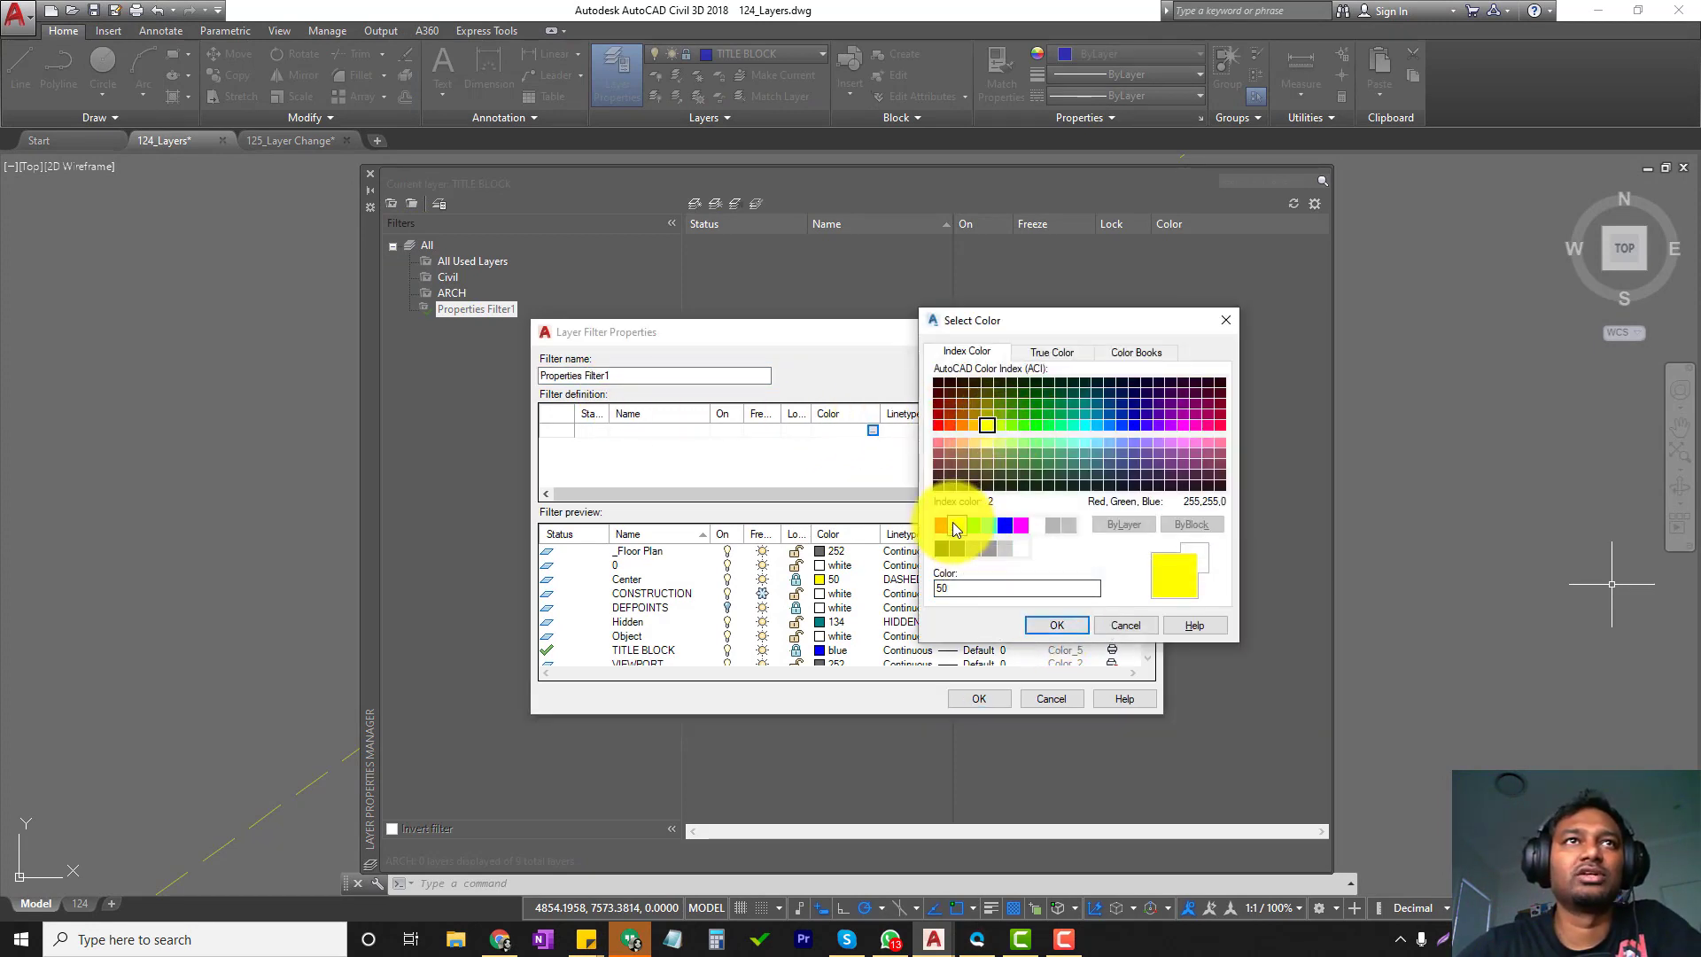
pyautogui.click(1063, 626)
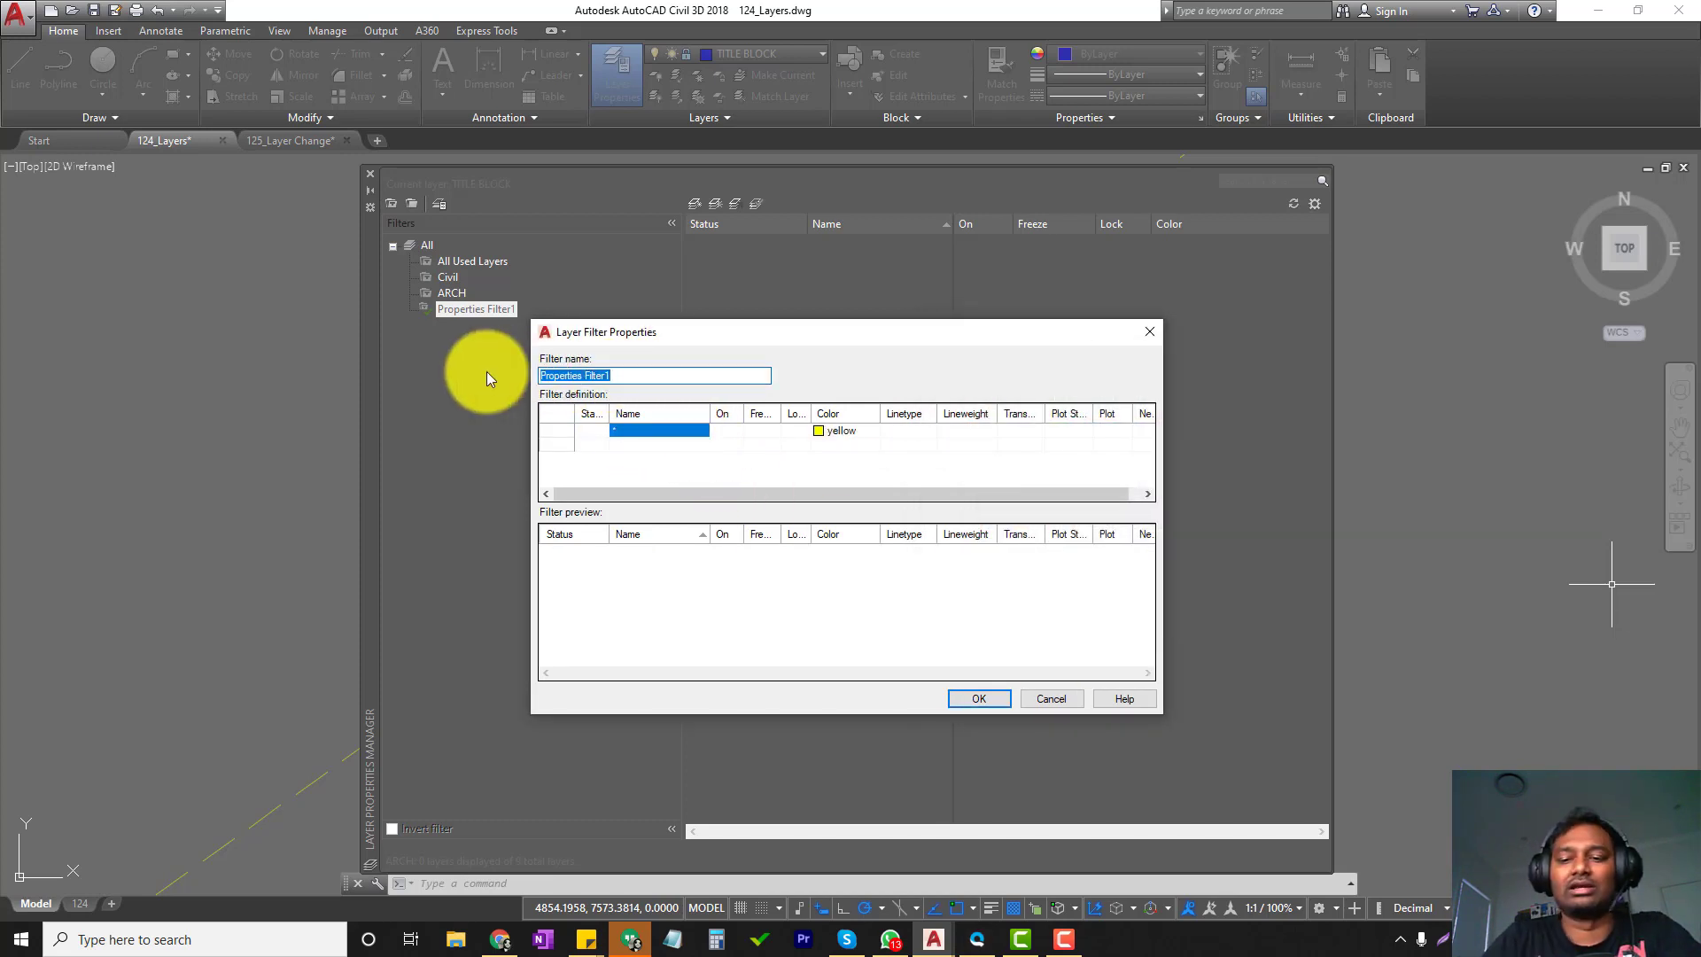
# Name the yellow color filter Yellow Obj and save it.
pyautogui.write('Yellow Objet')
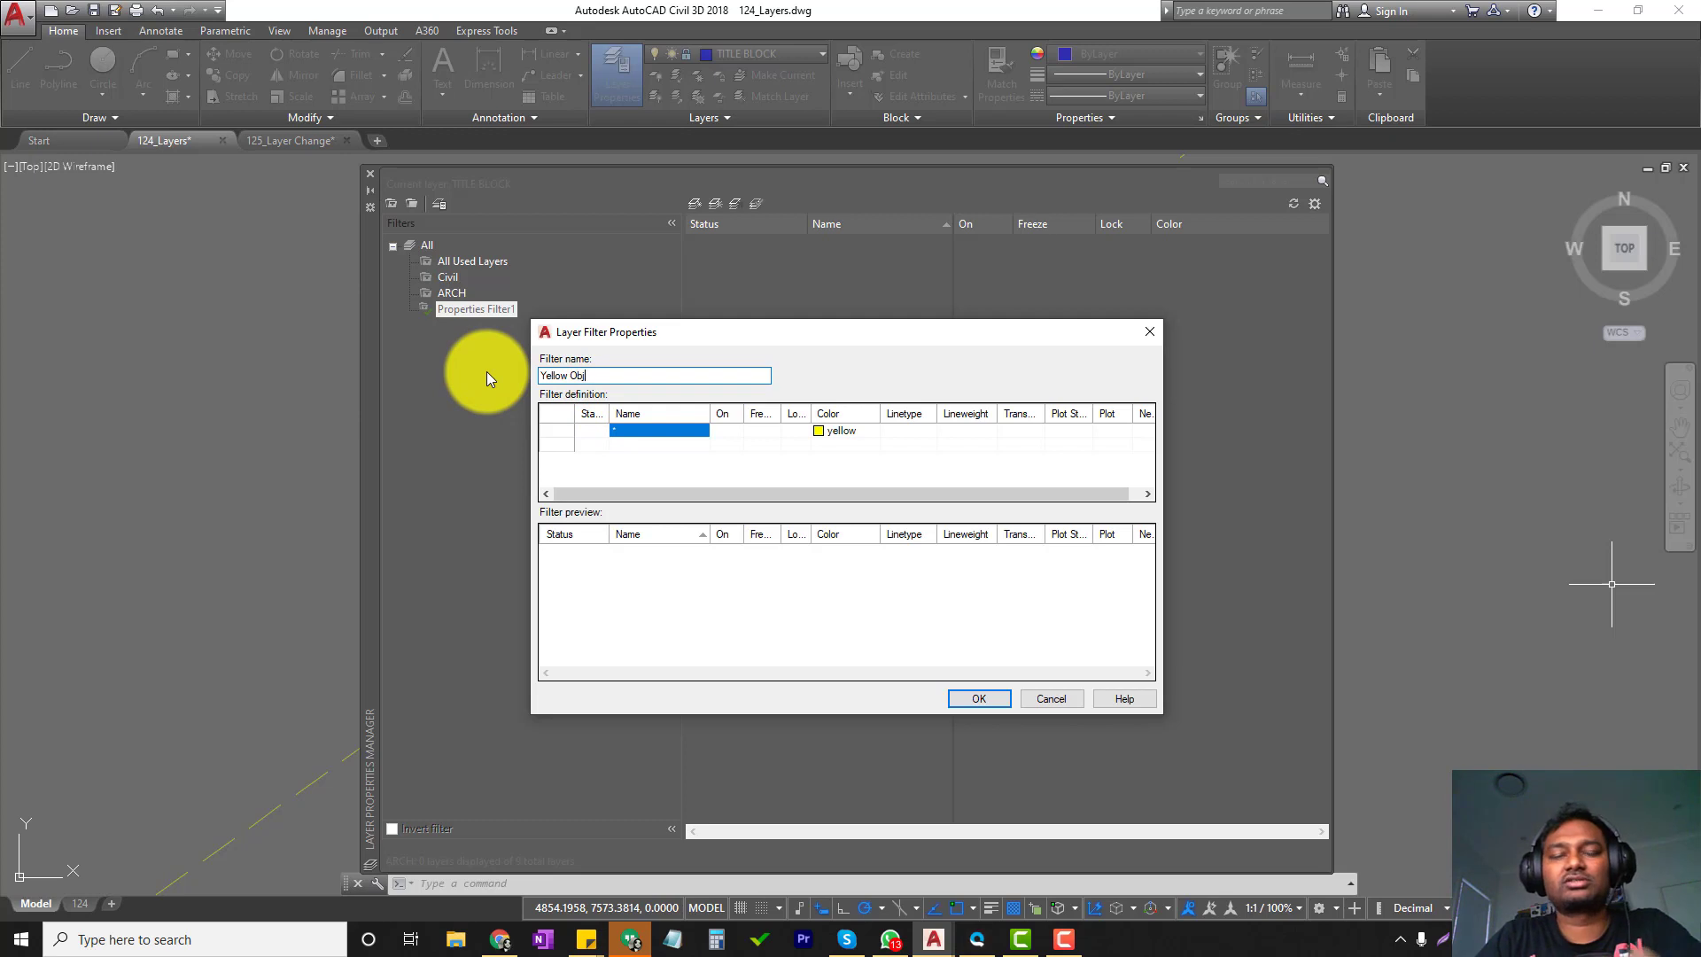
pyautogui.press('BackSpace')
pyautogui.press('BackSpace')
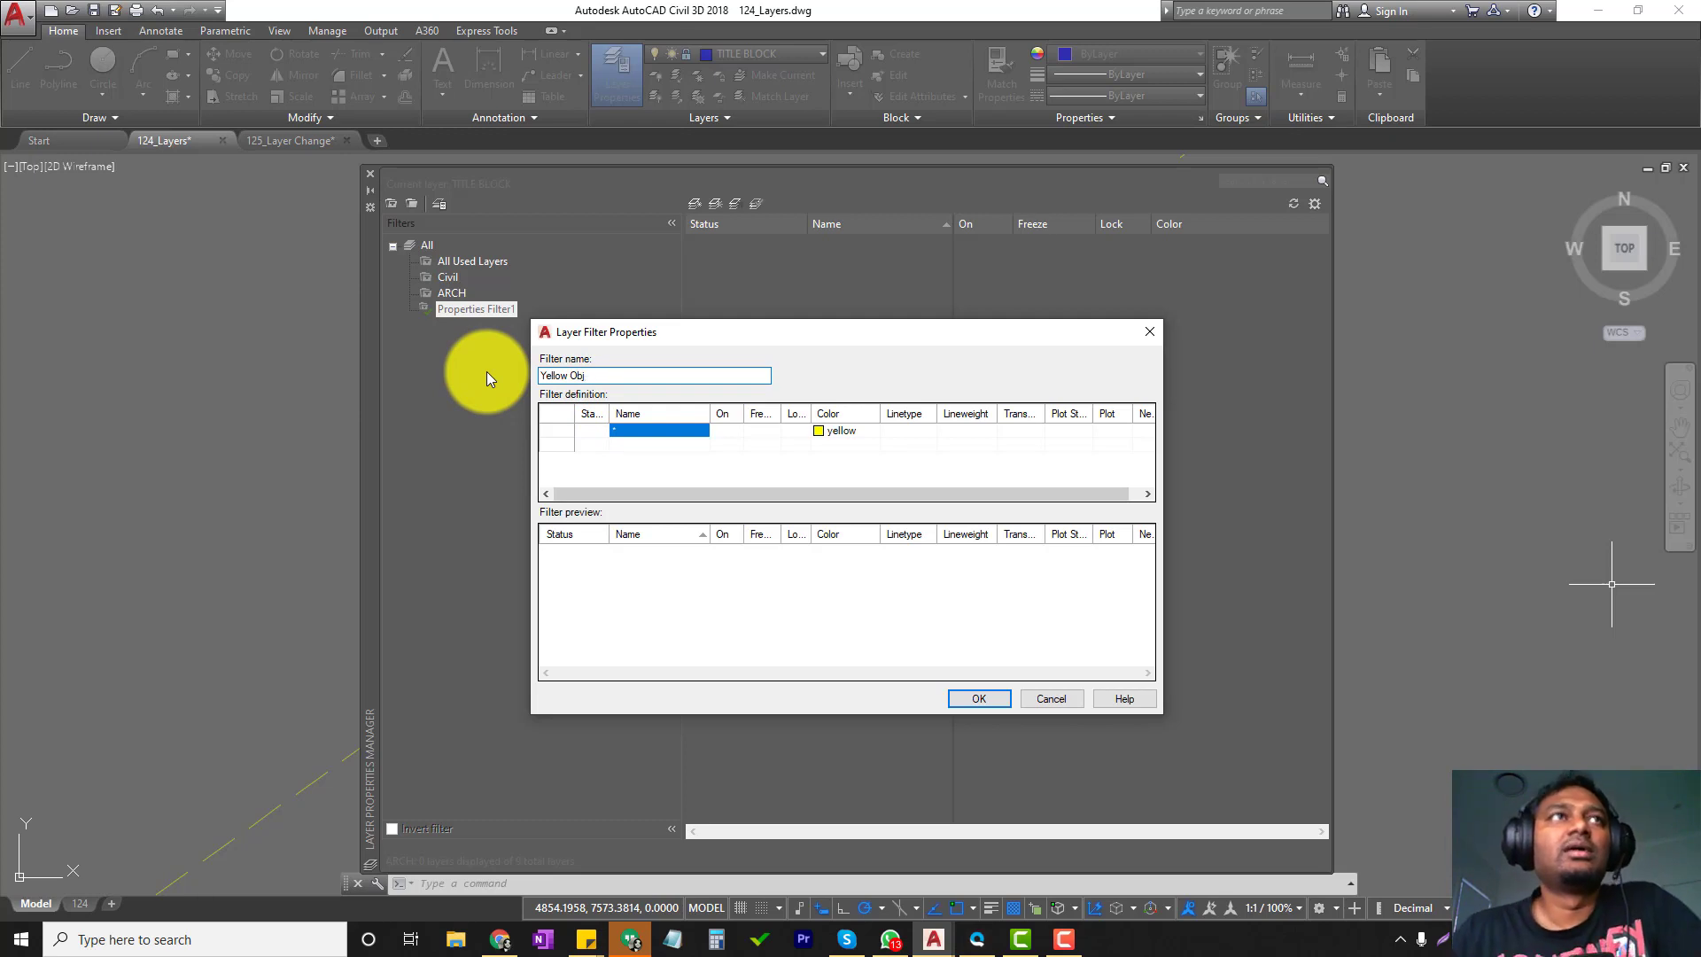
pyautogui.click(987, 698)
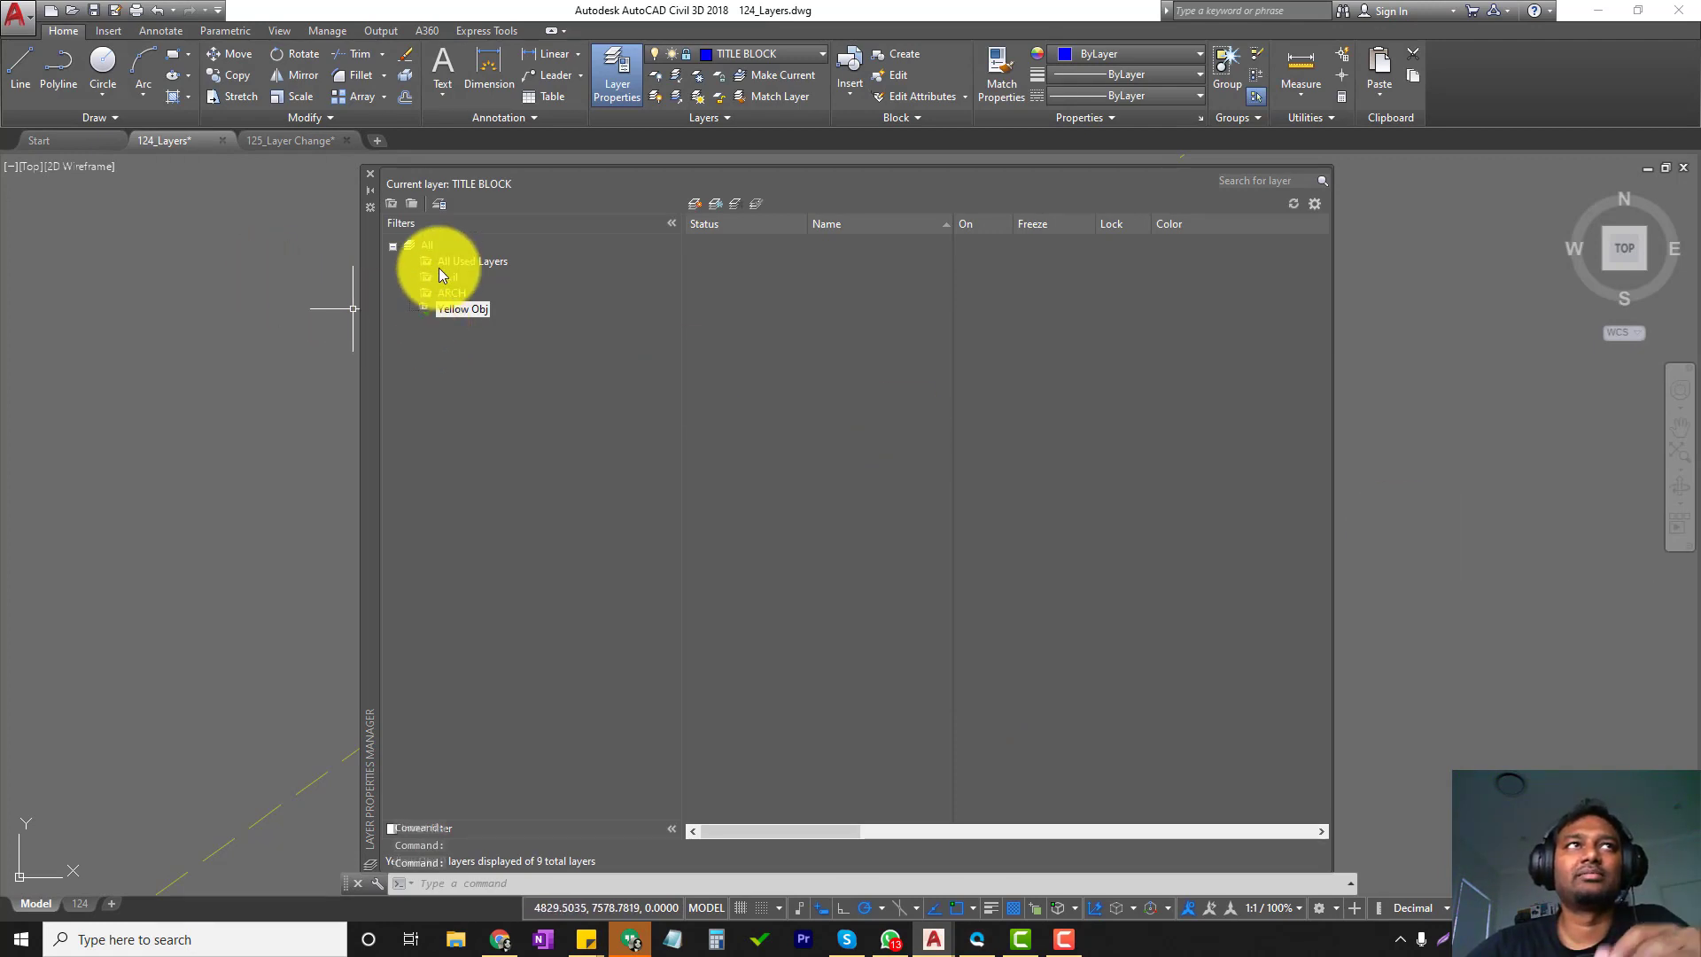
# Show all layers and create a new layer named CIV_Surface.
pyautogui.click(425, 245)
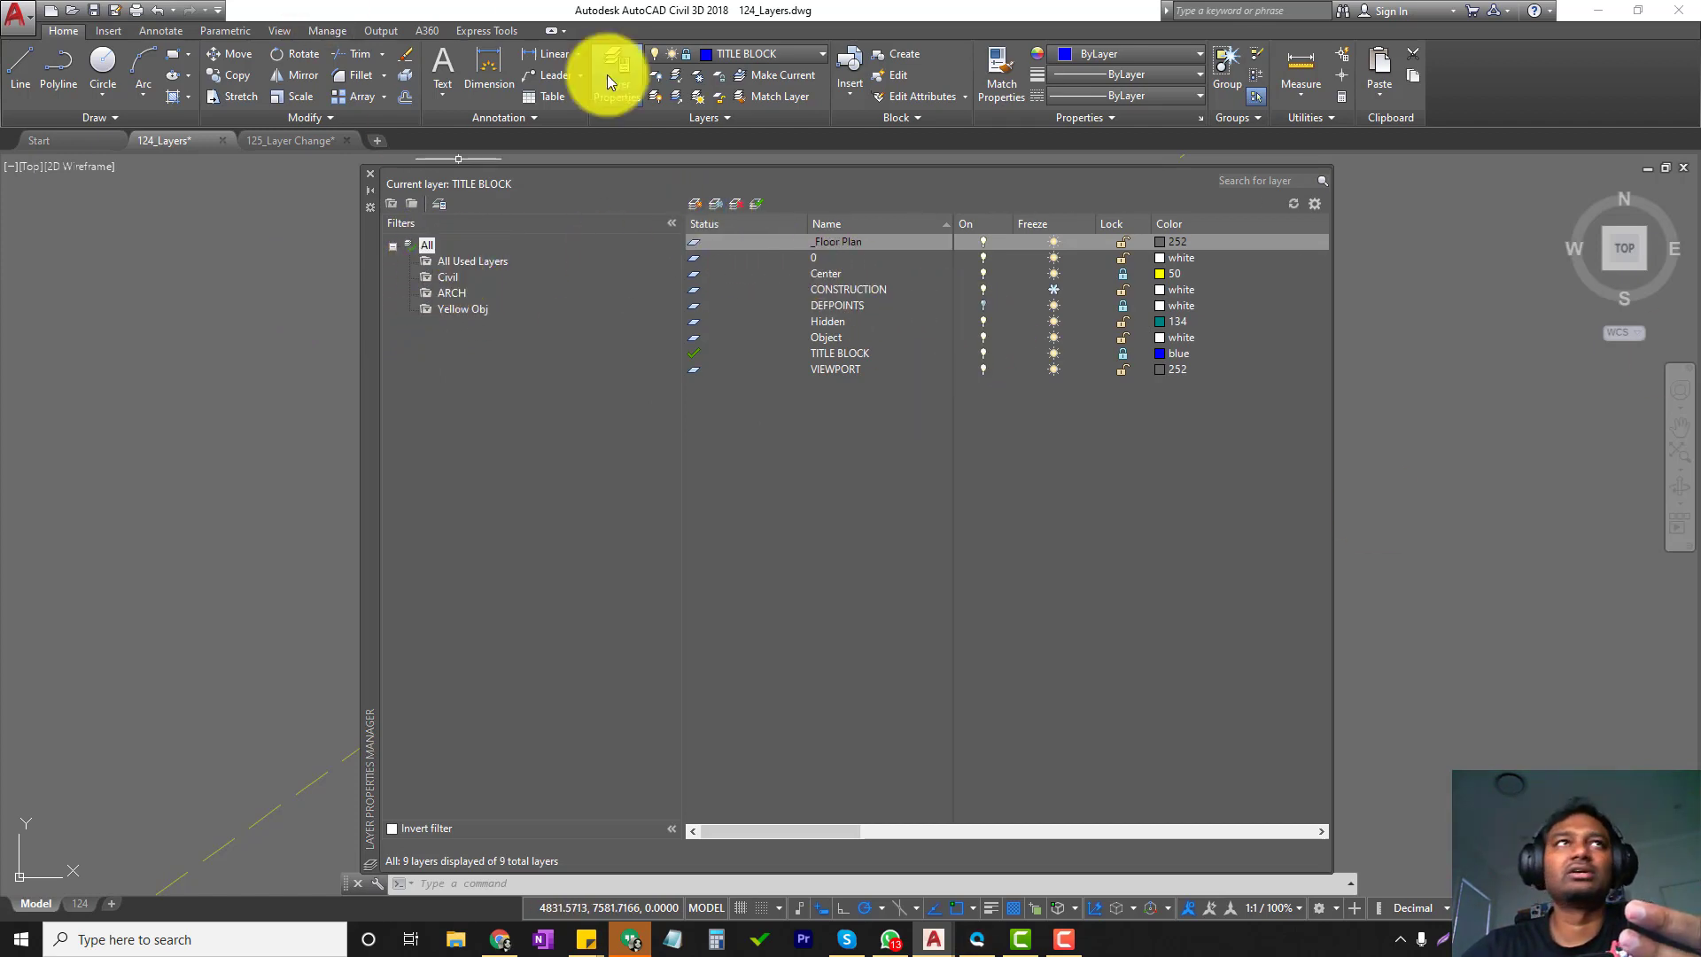
pyautogui.click(695, 204)
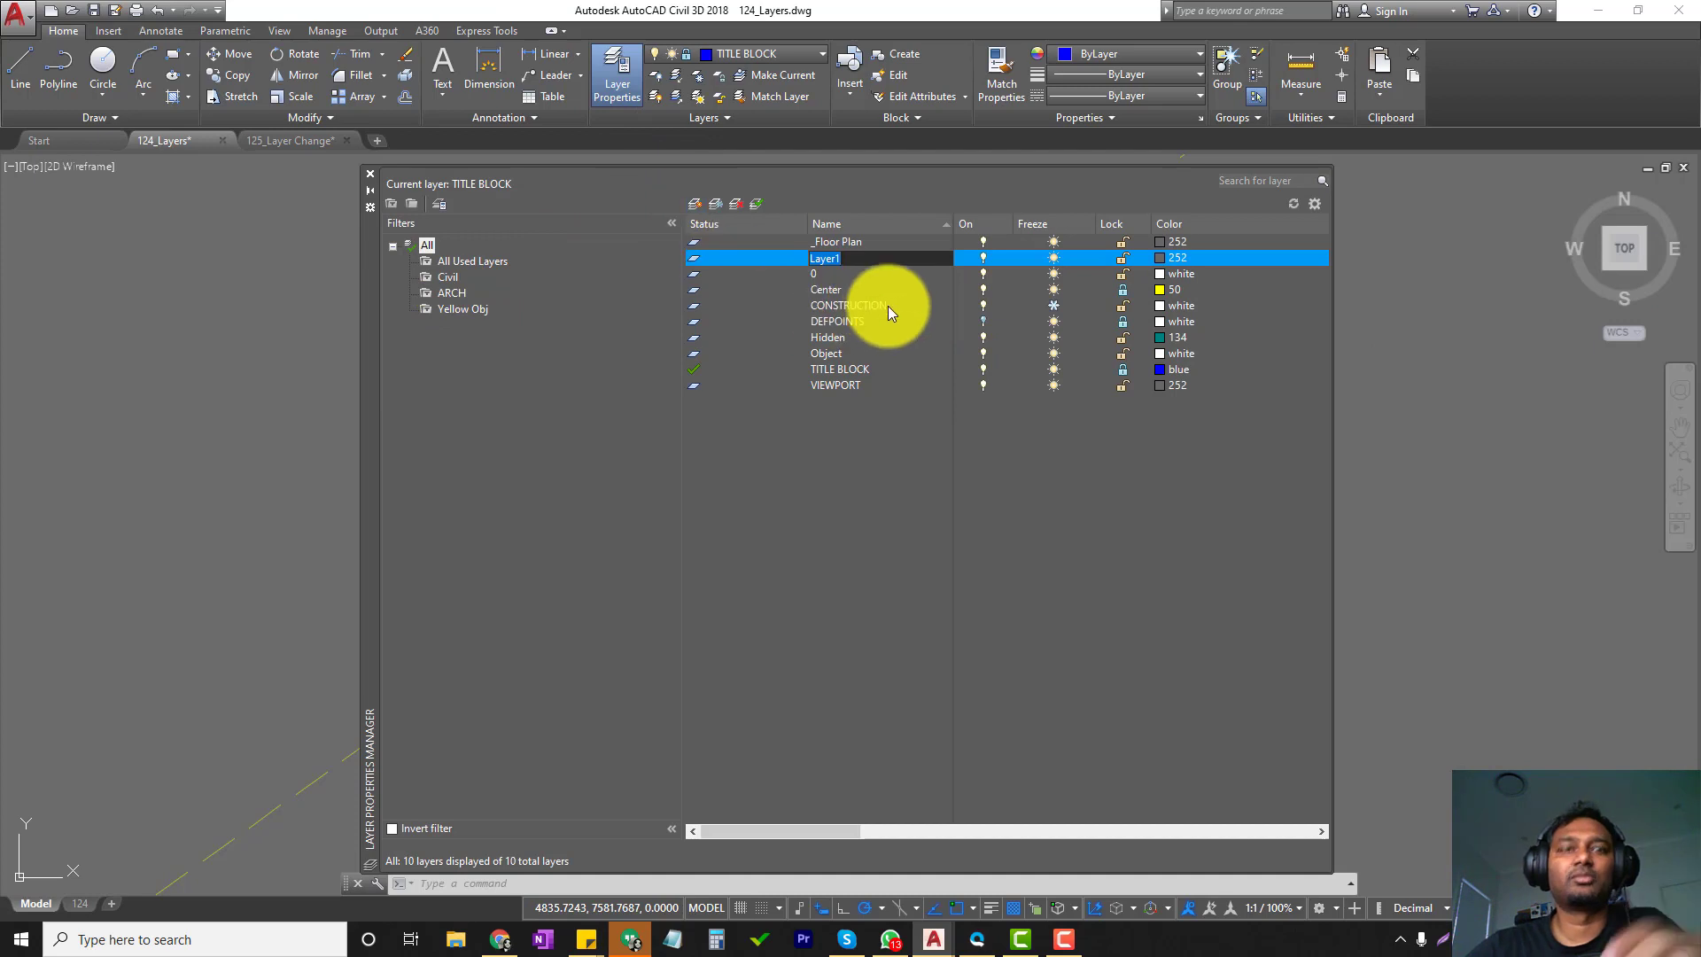
pyautogui.write('CI')
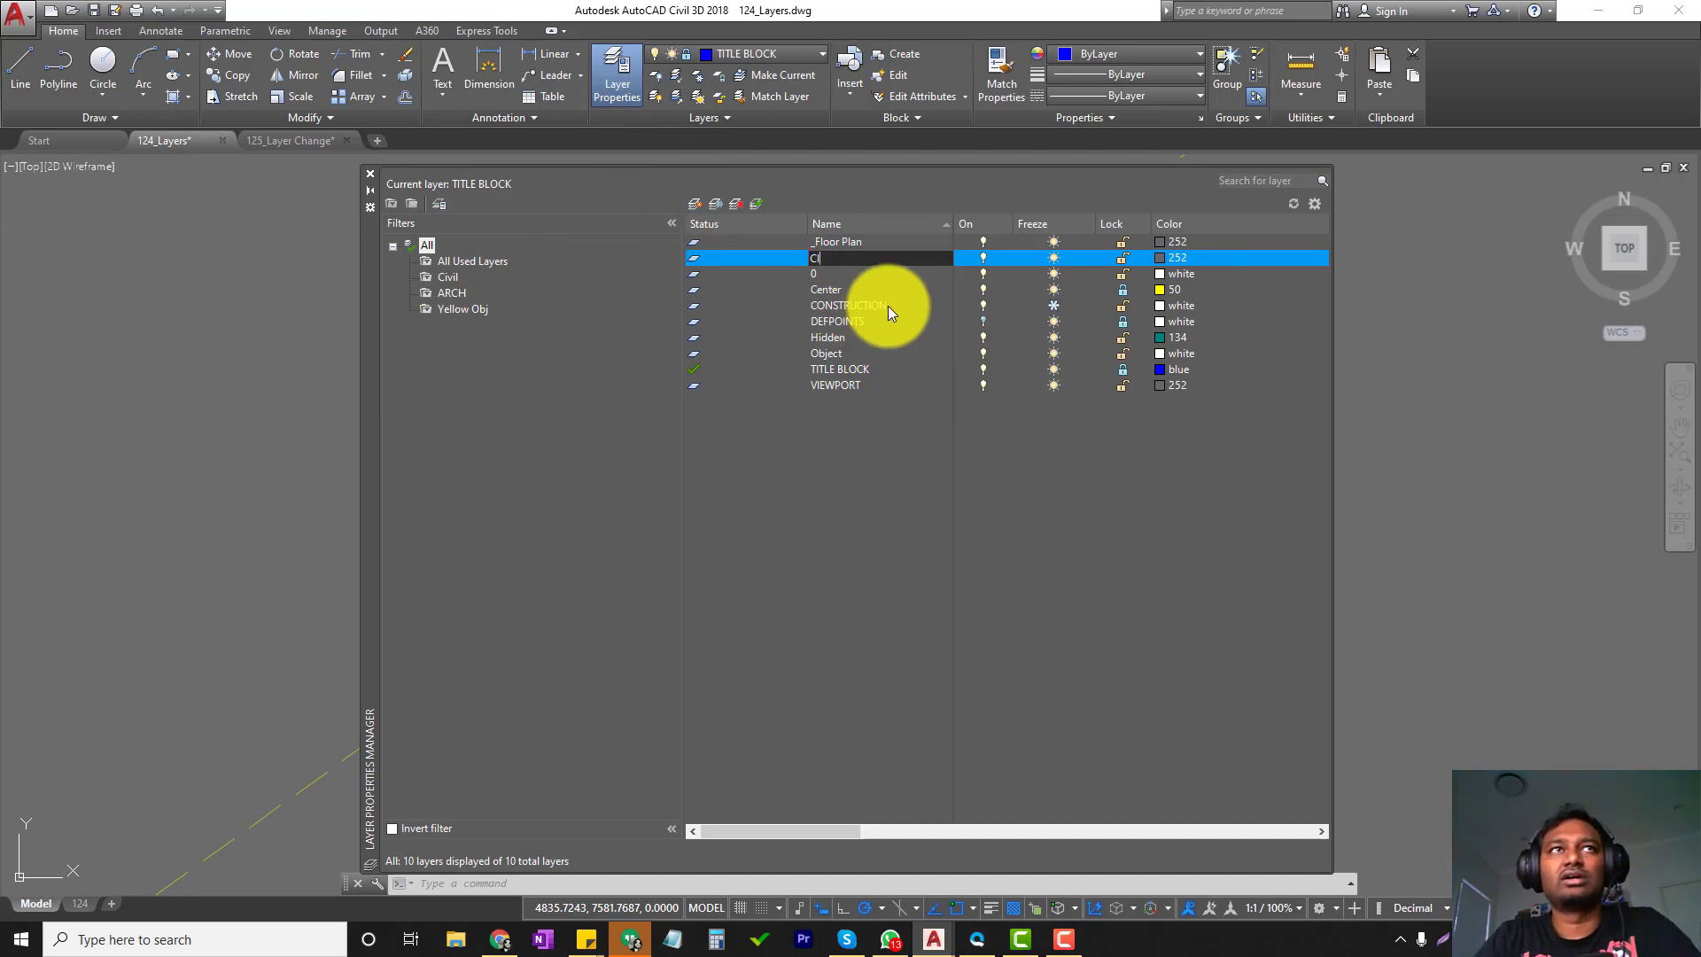
pyautogui.write('V_')
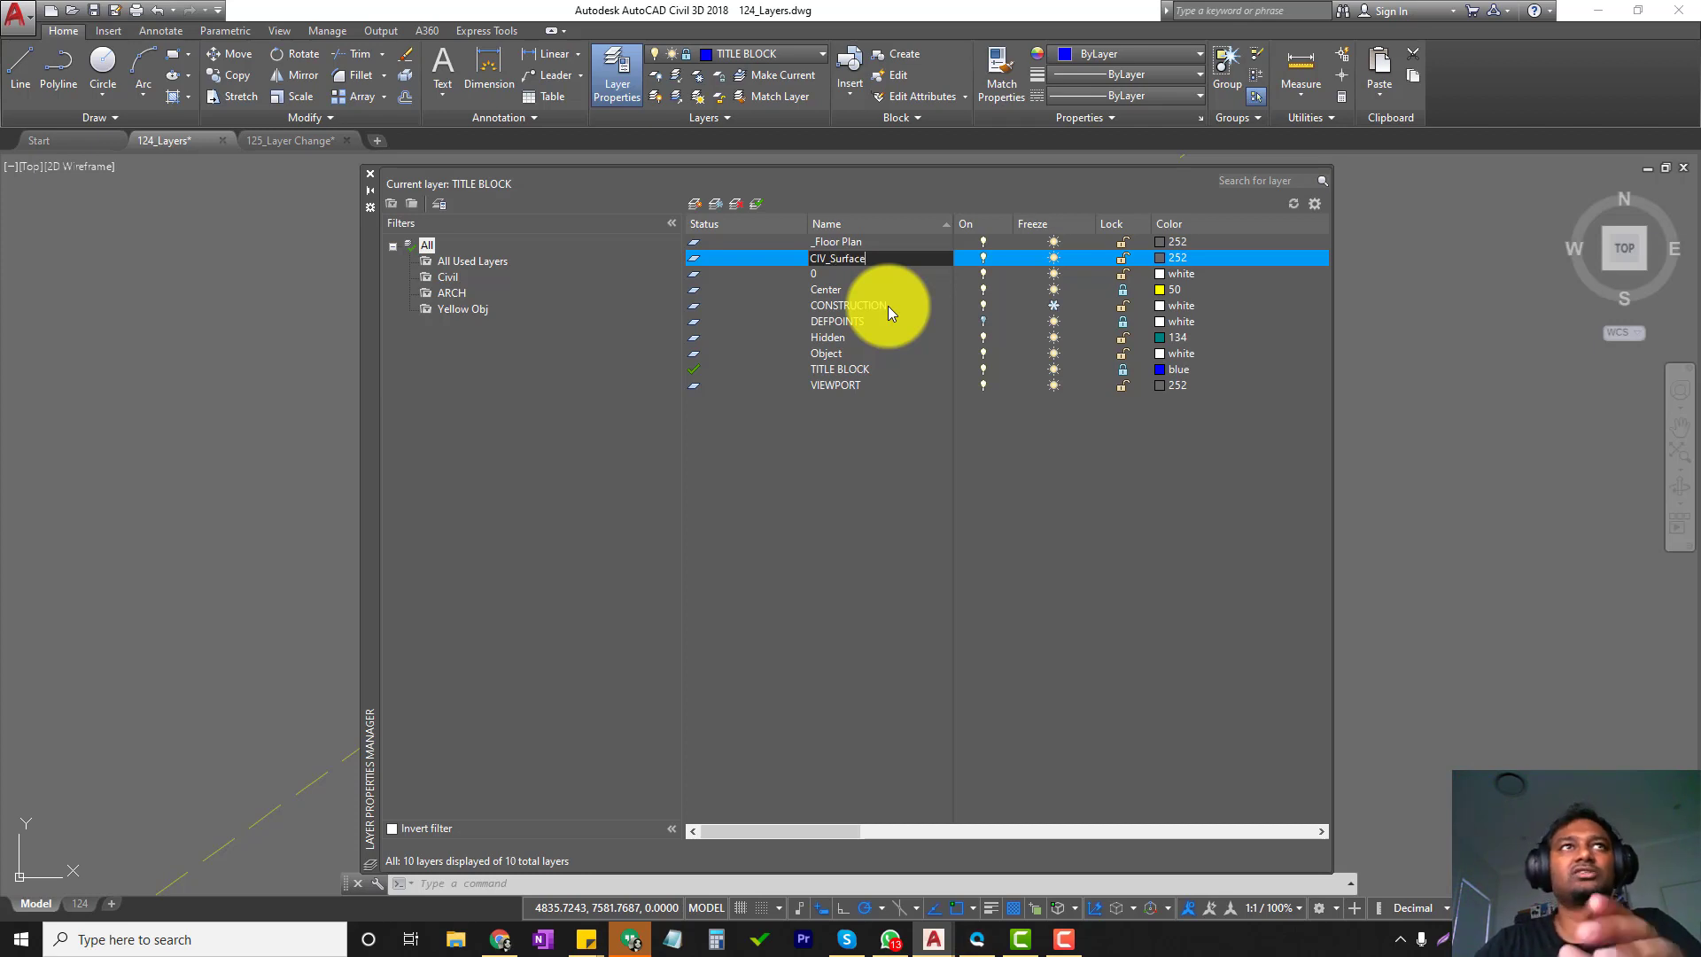
pyautogui.write('Surface')
pyautogui.click(861, 471)
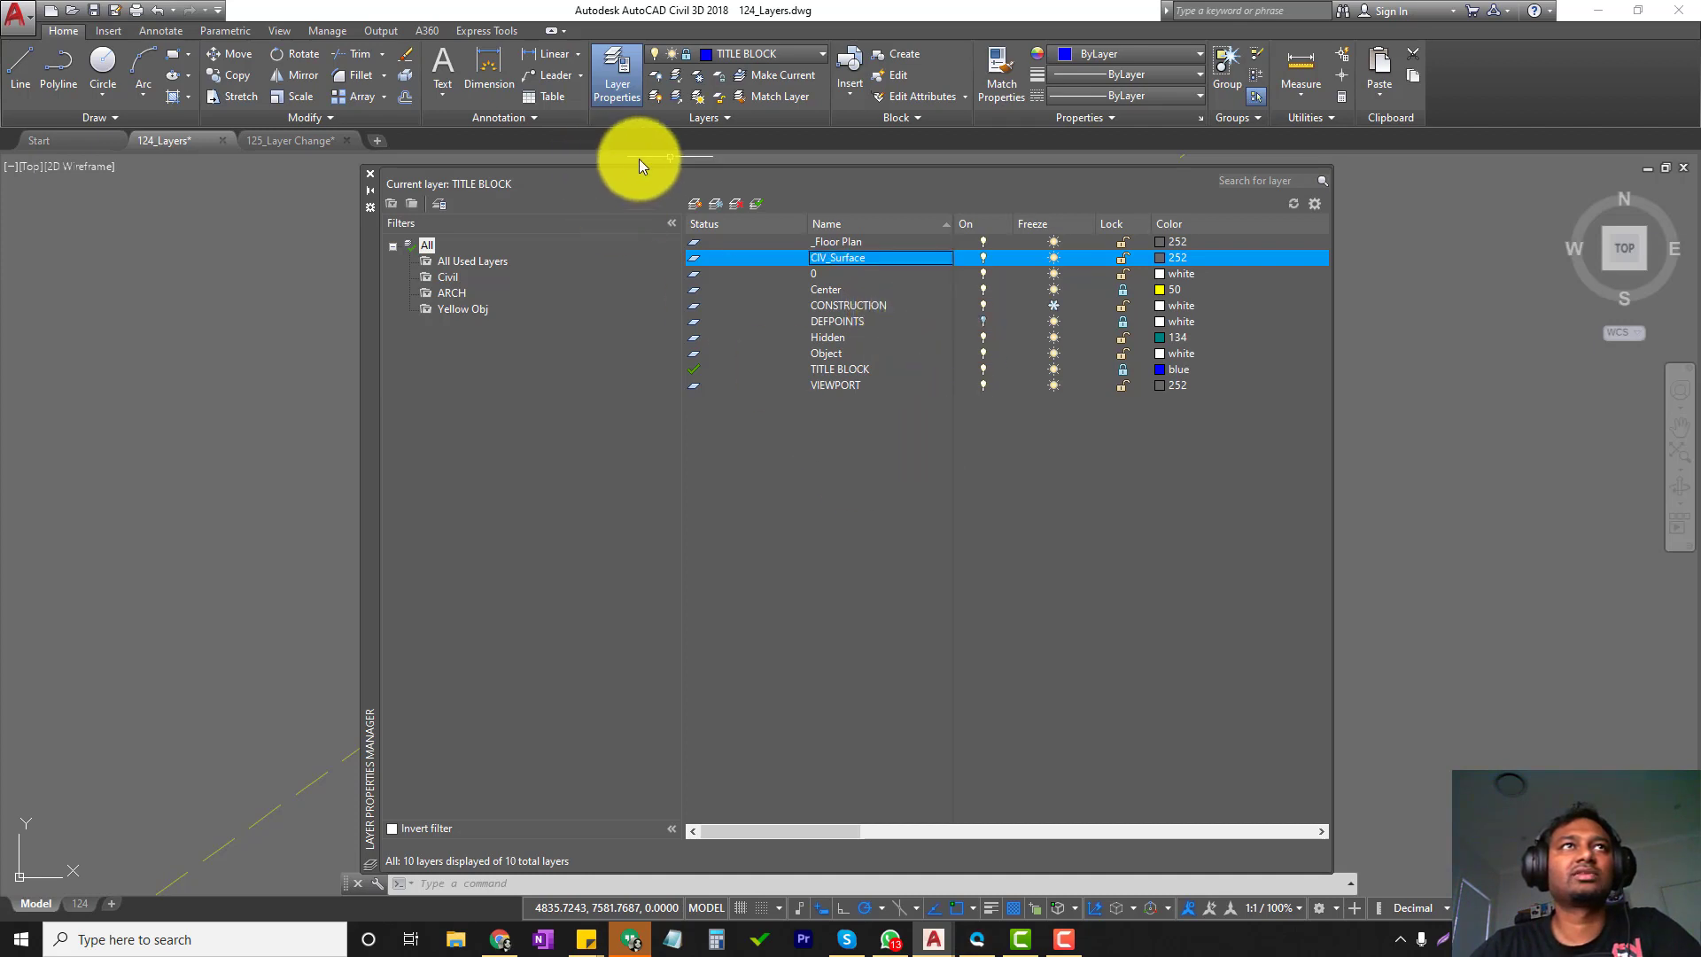
# Create another new layer named CIV_SWG.
pyautogui.click(694, 205)
pyautogui.write('CIV')
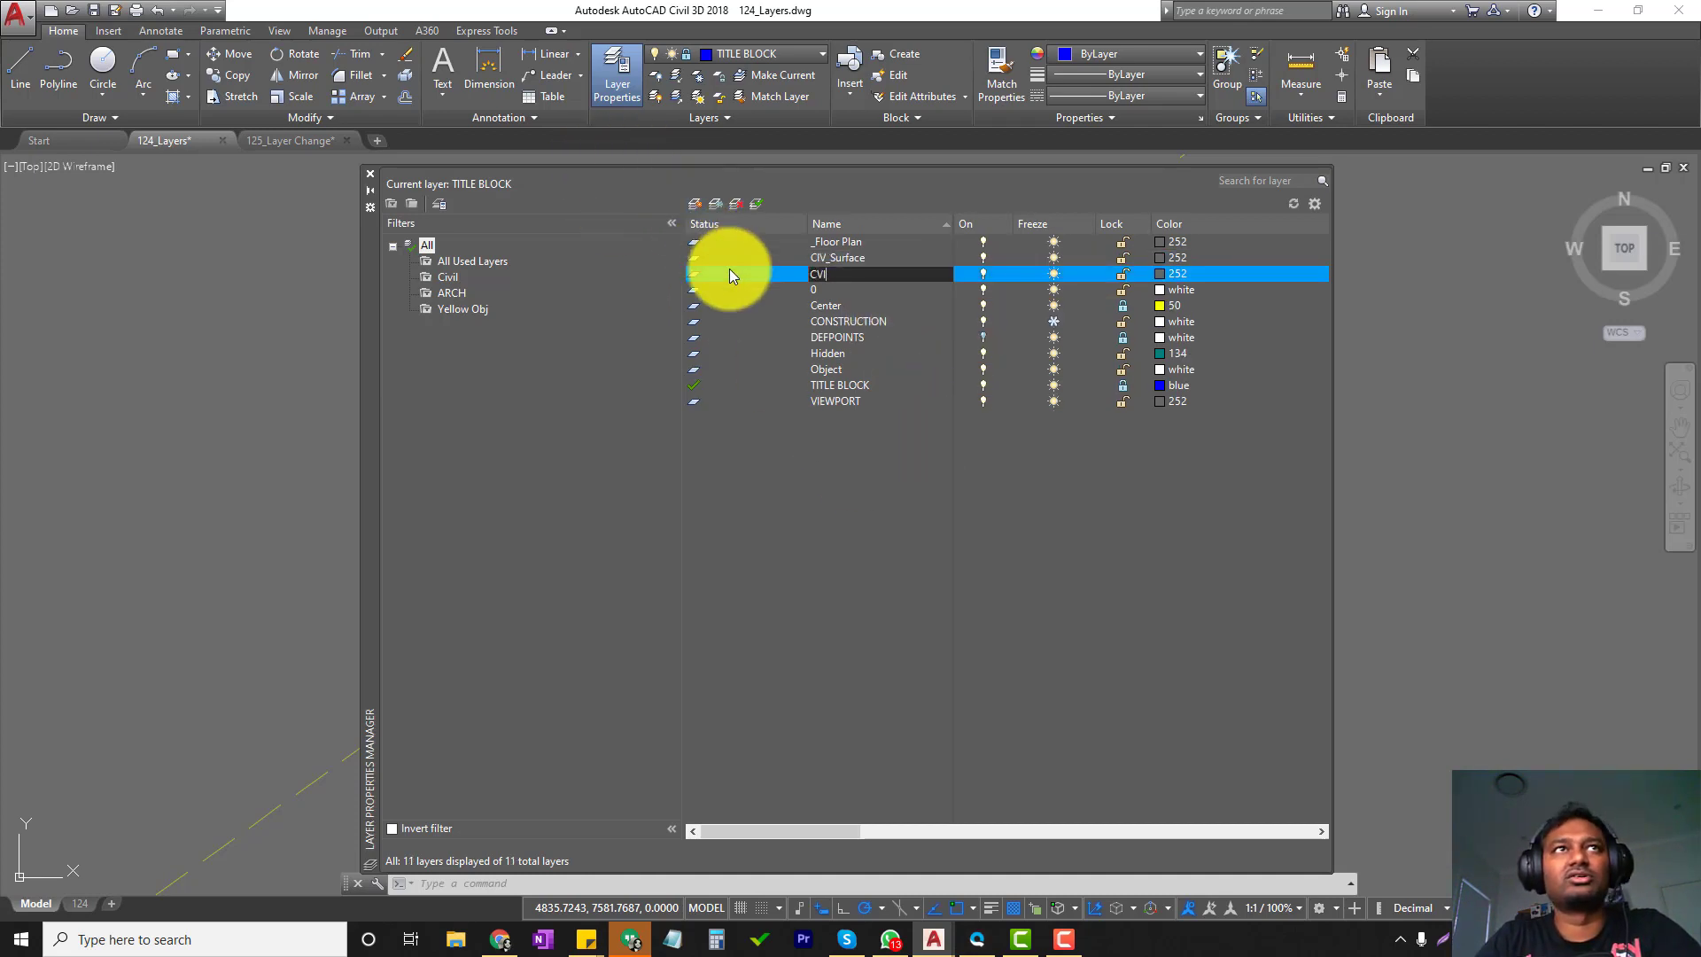
pyautogui.write('_')
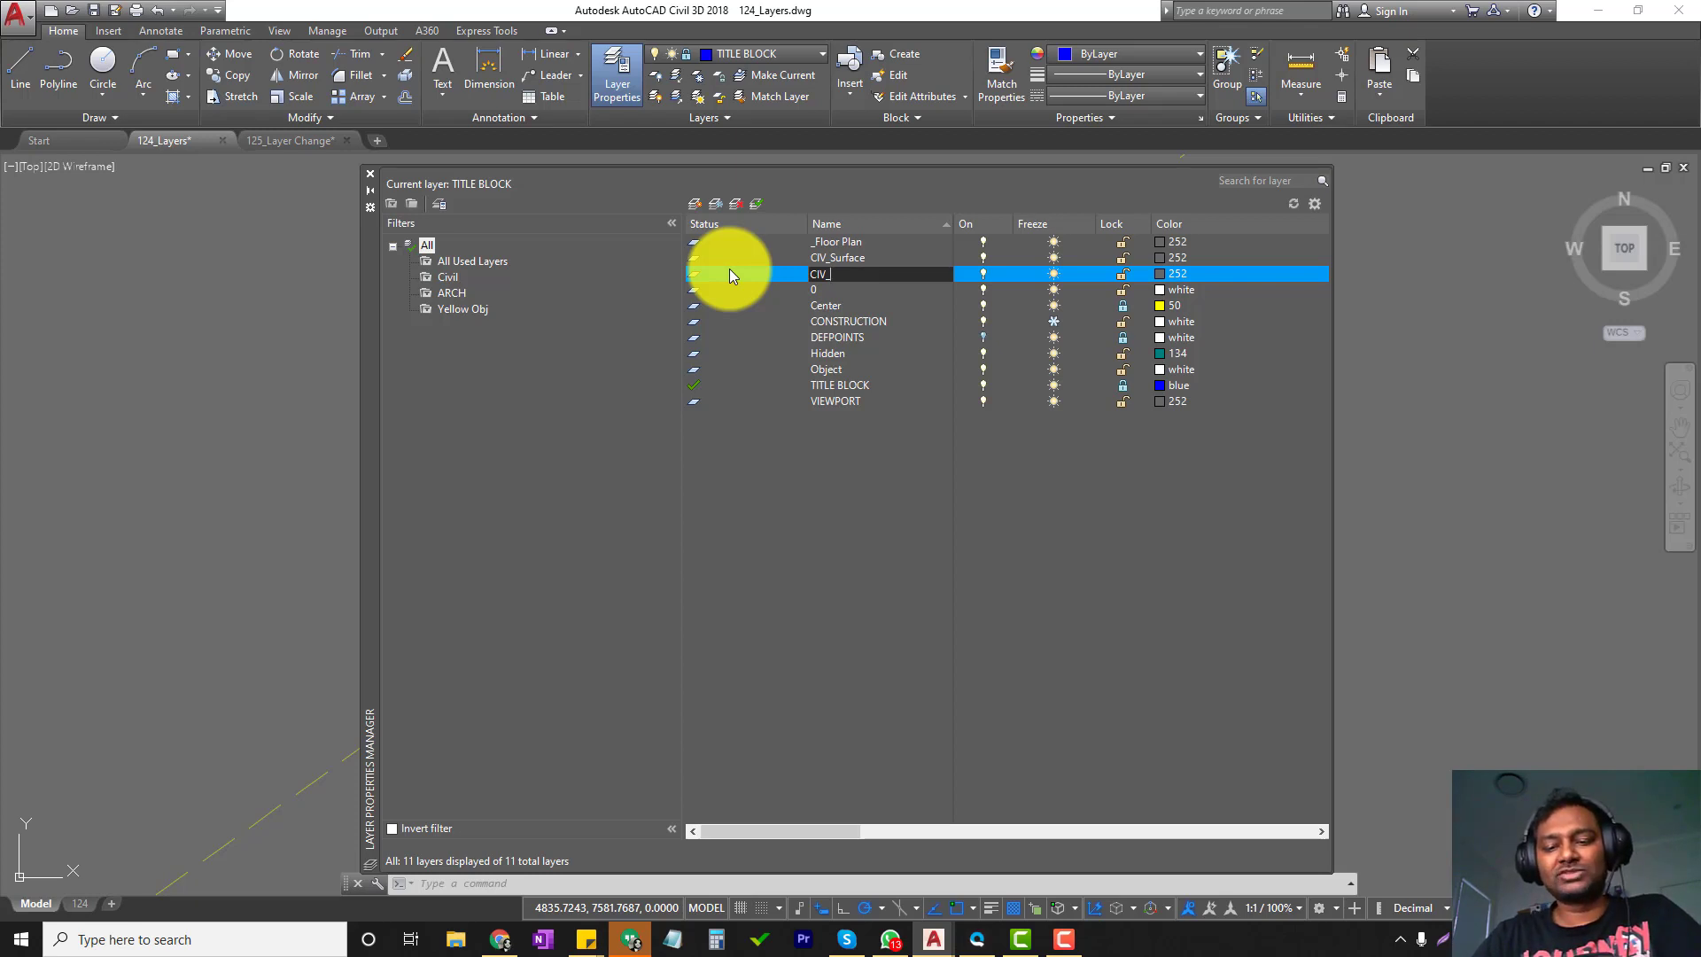
pyautogui.write('Str')
pyautogui.press('BackSpace')
pyautogui.press('BackSpace')
pyautogui.press('BackSpace')
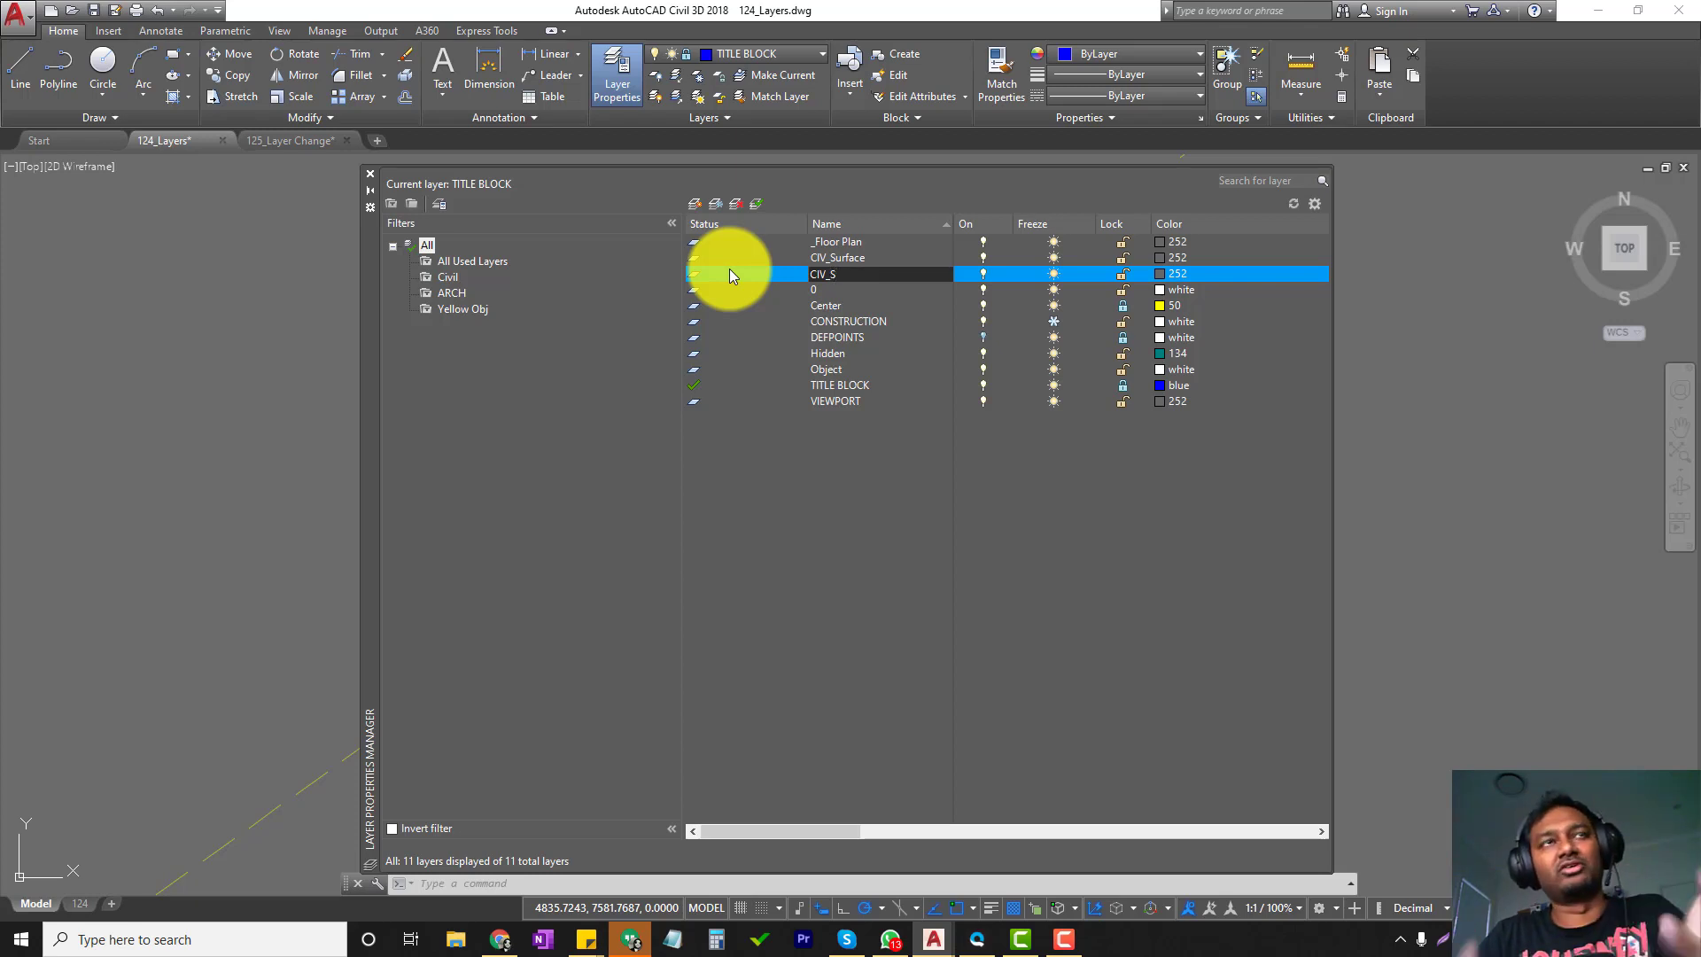
pyautogui.write('D')
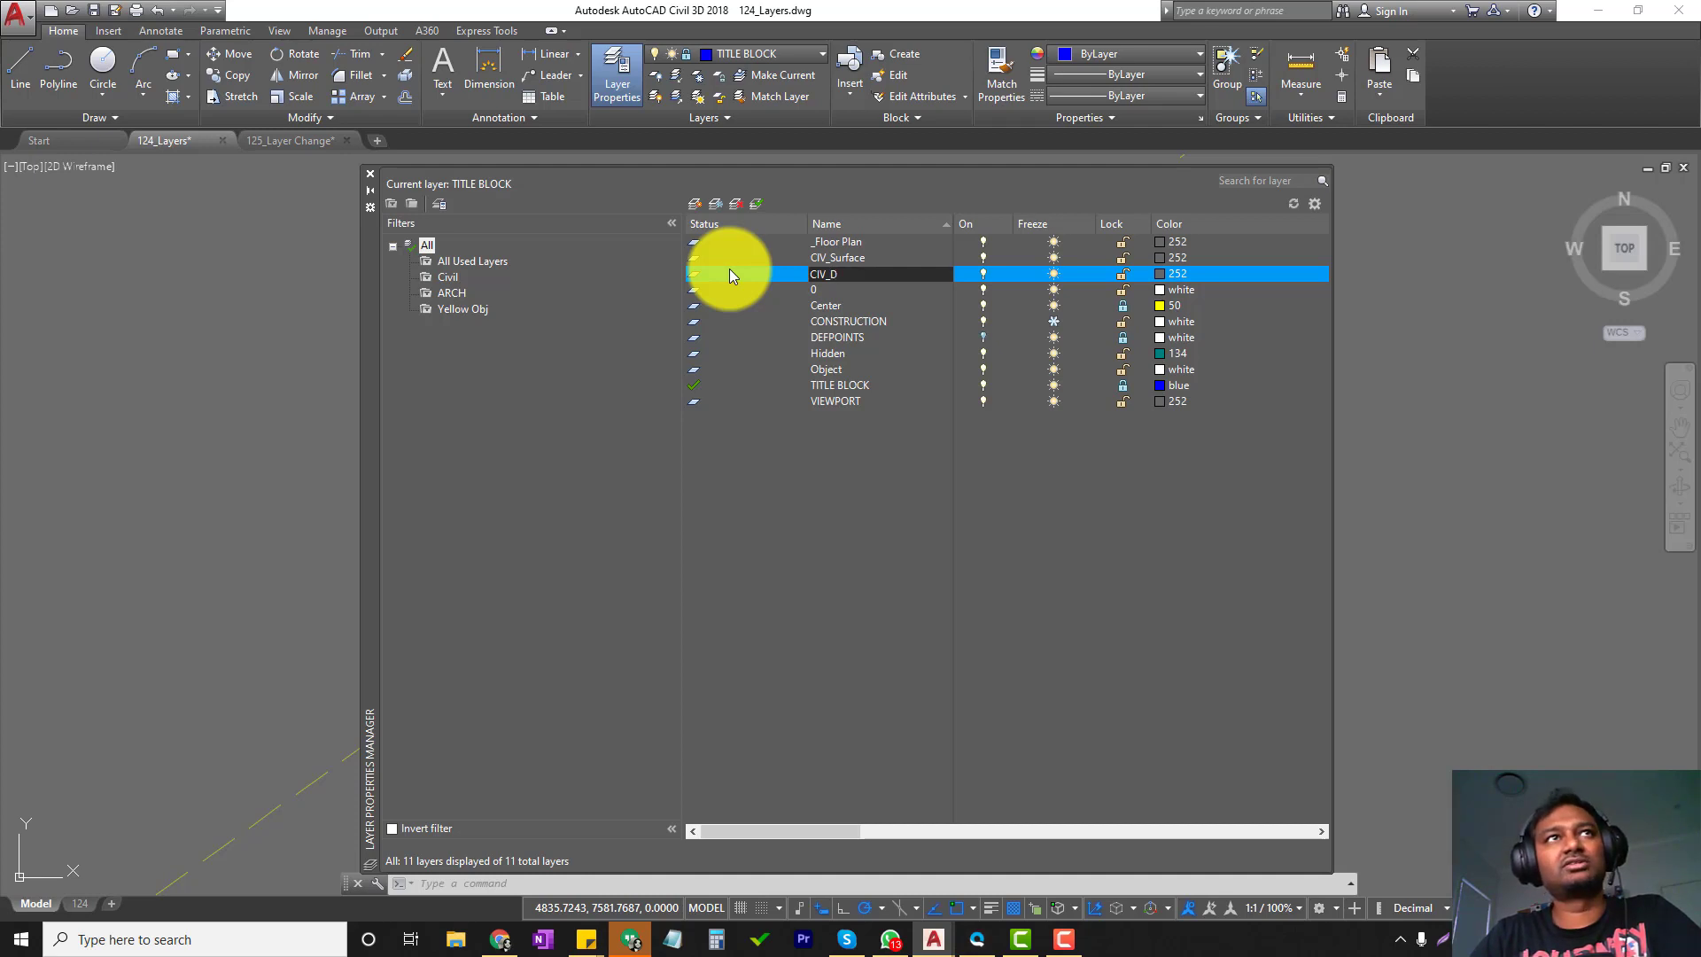
pyautogui.press('BackSpace')
pyautogui.write('SW')
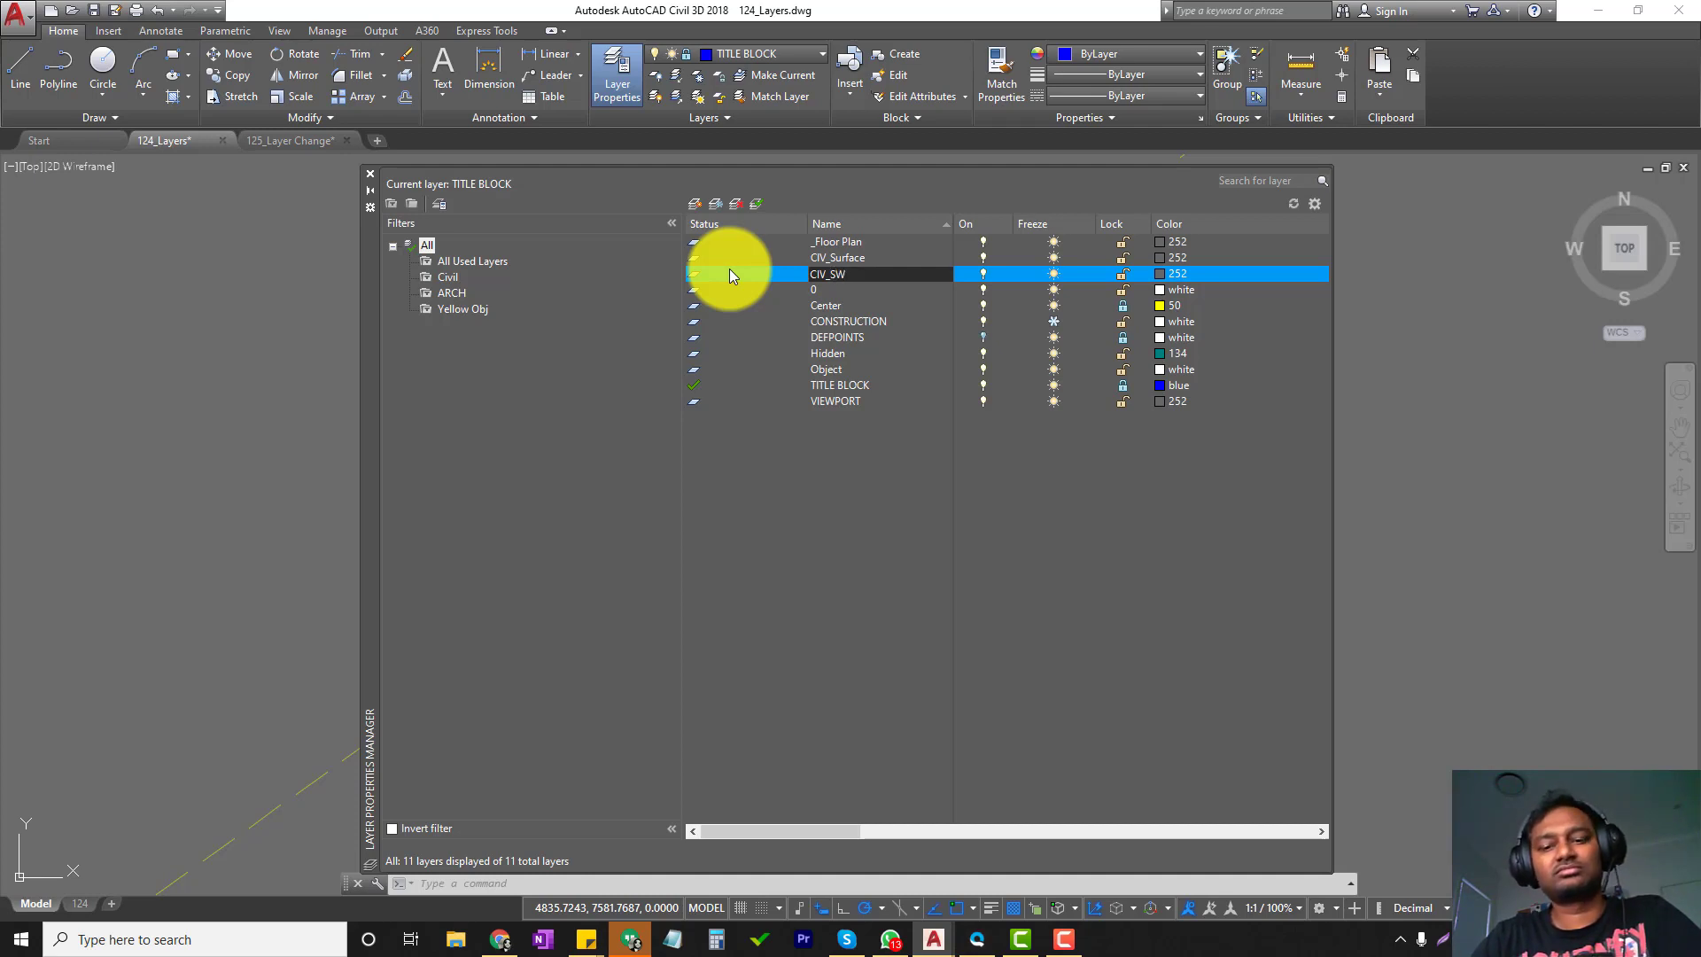
pyautogui.write('G')
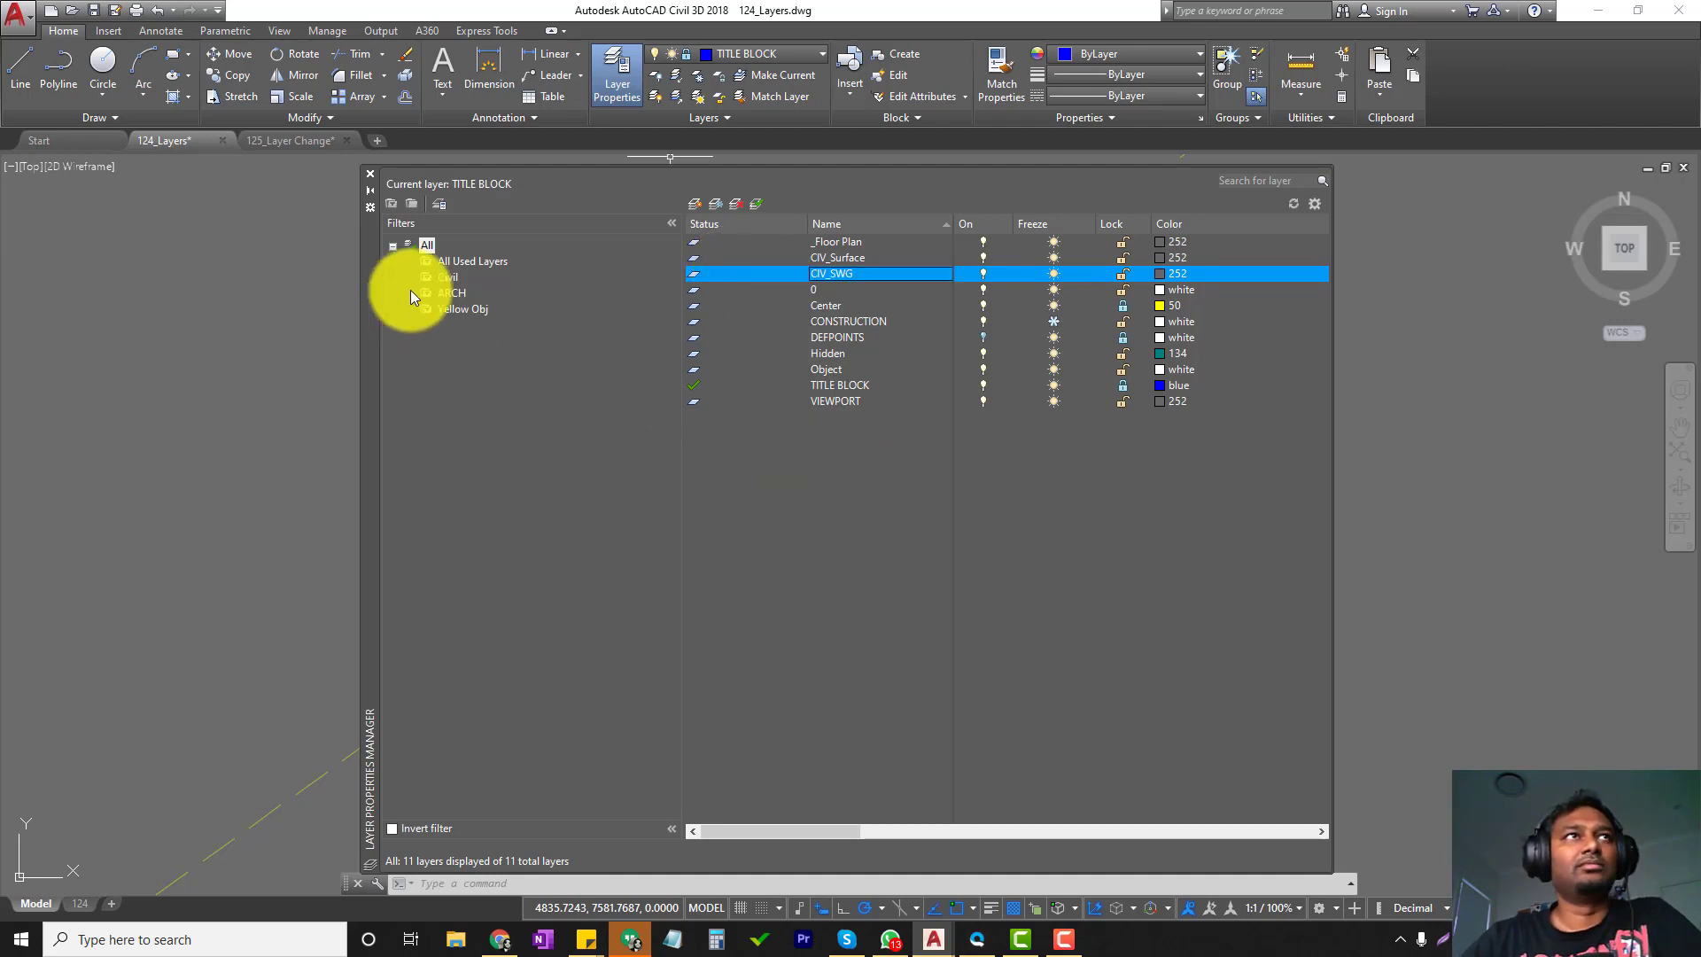
# View the layers under the Civil filter, return to All, and examine which layers the drawing's layer list offers.
pyautogui.click(450, 275)
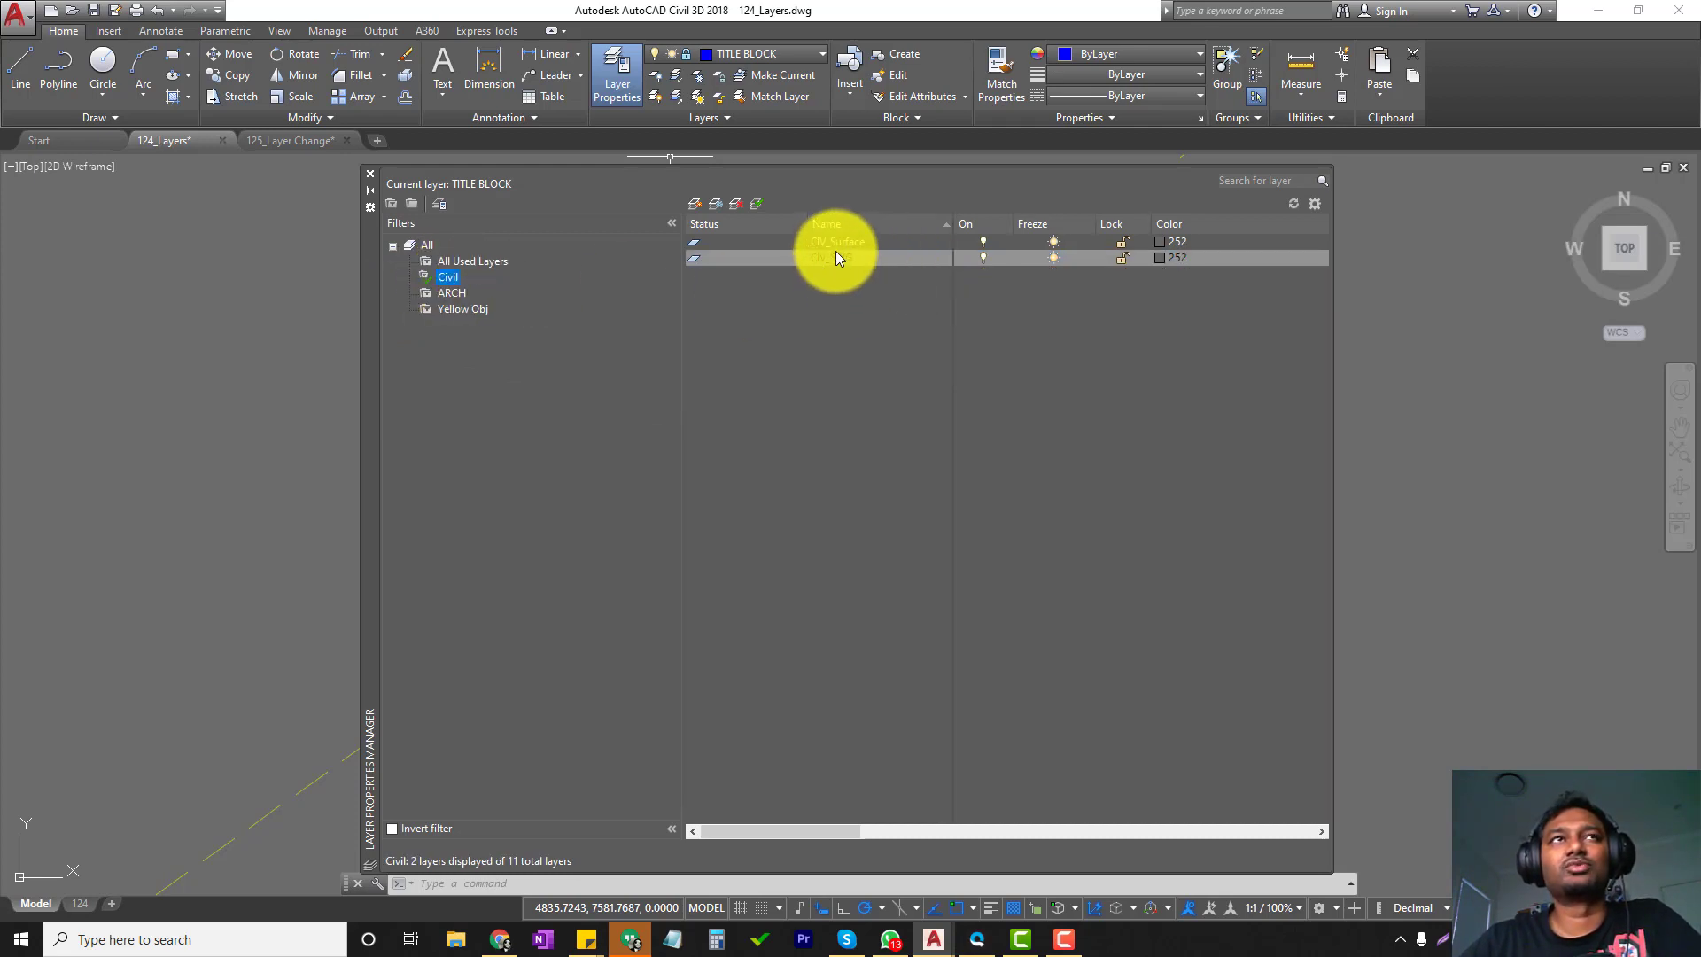
pyautogui.click(431, 249)
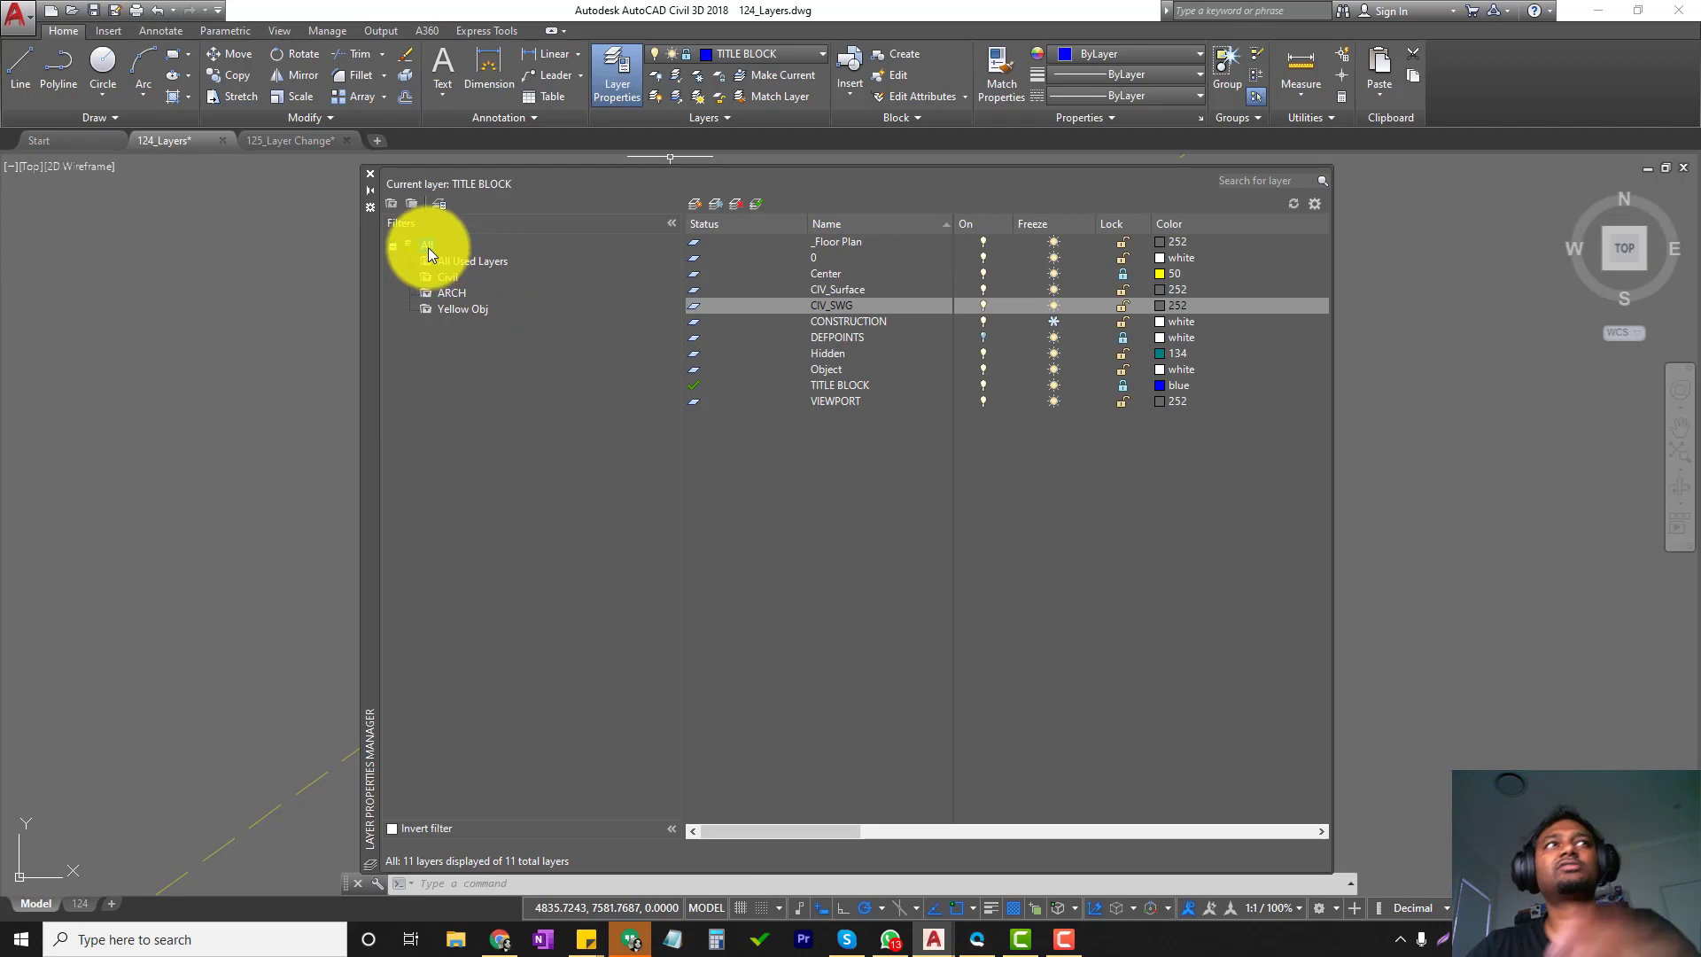
pyautogui.click(370, 176)
pyautogui.click(758, 55)
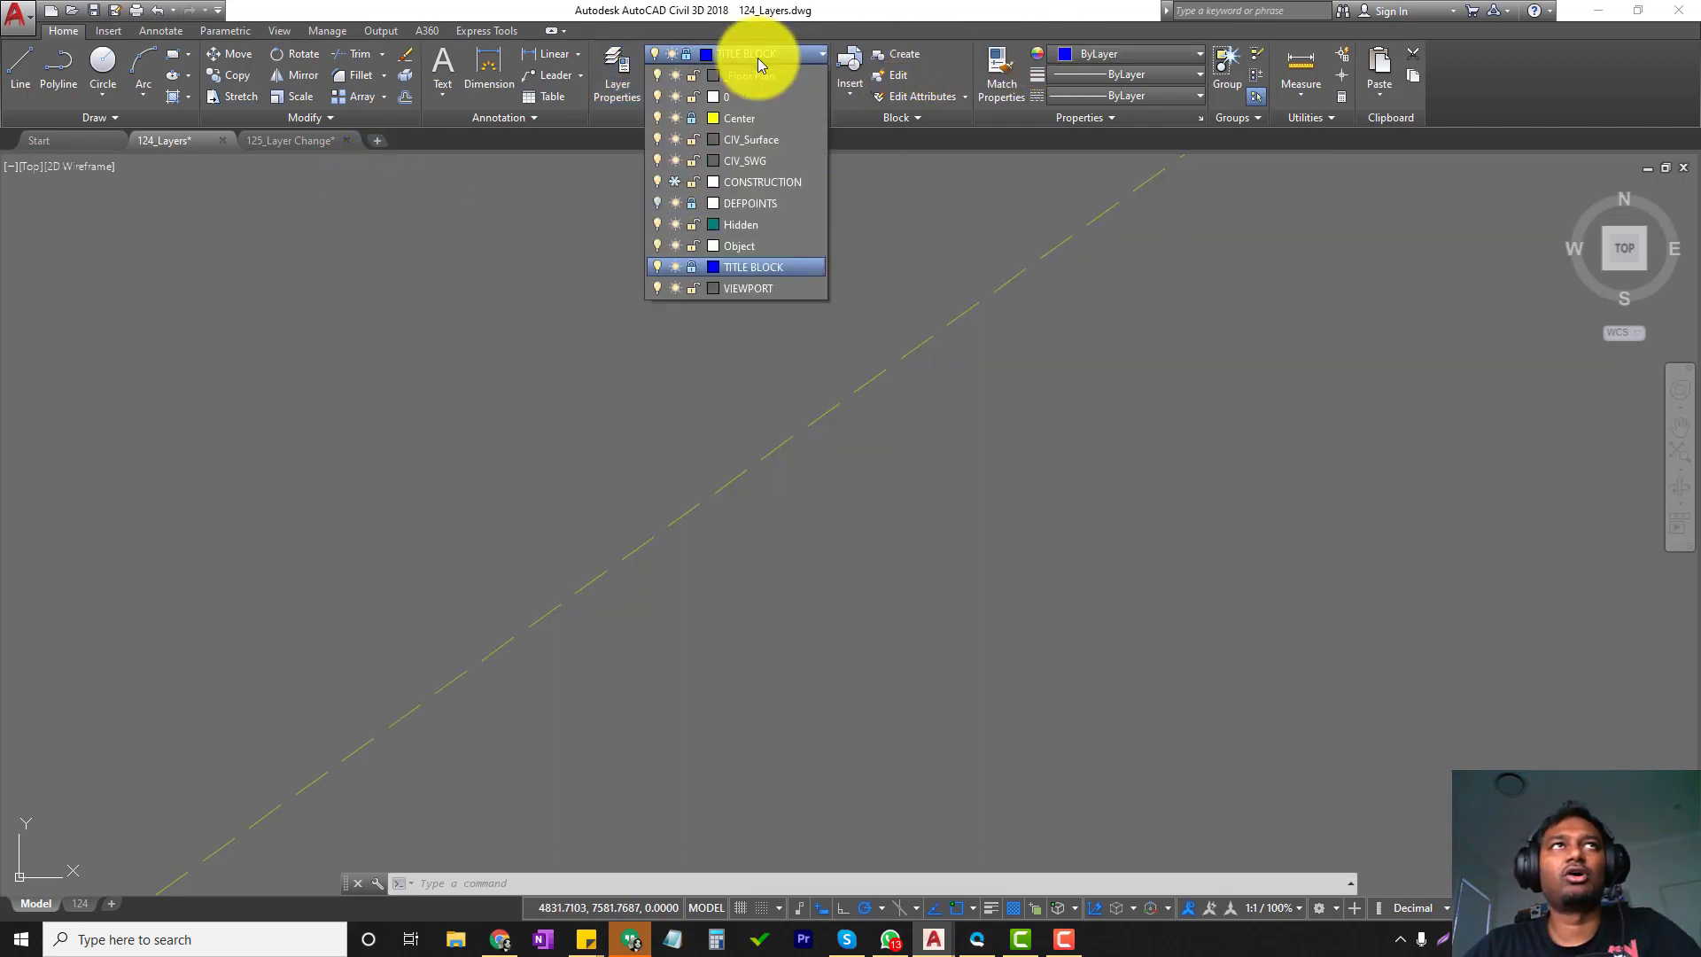
# Activate the Civil filter and examine which layers the drawing's layer list offers with it.
pyautogui.click(620, 73)
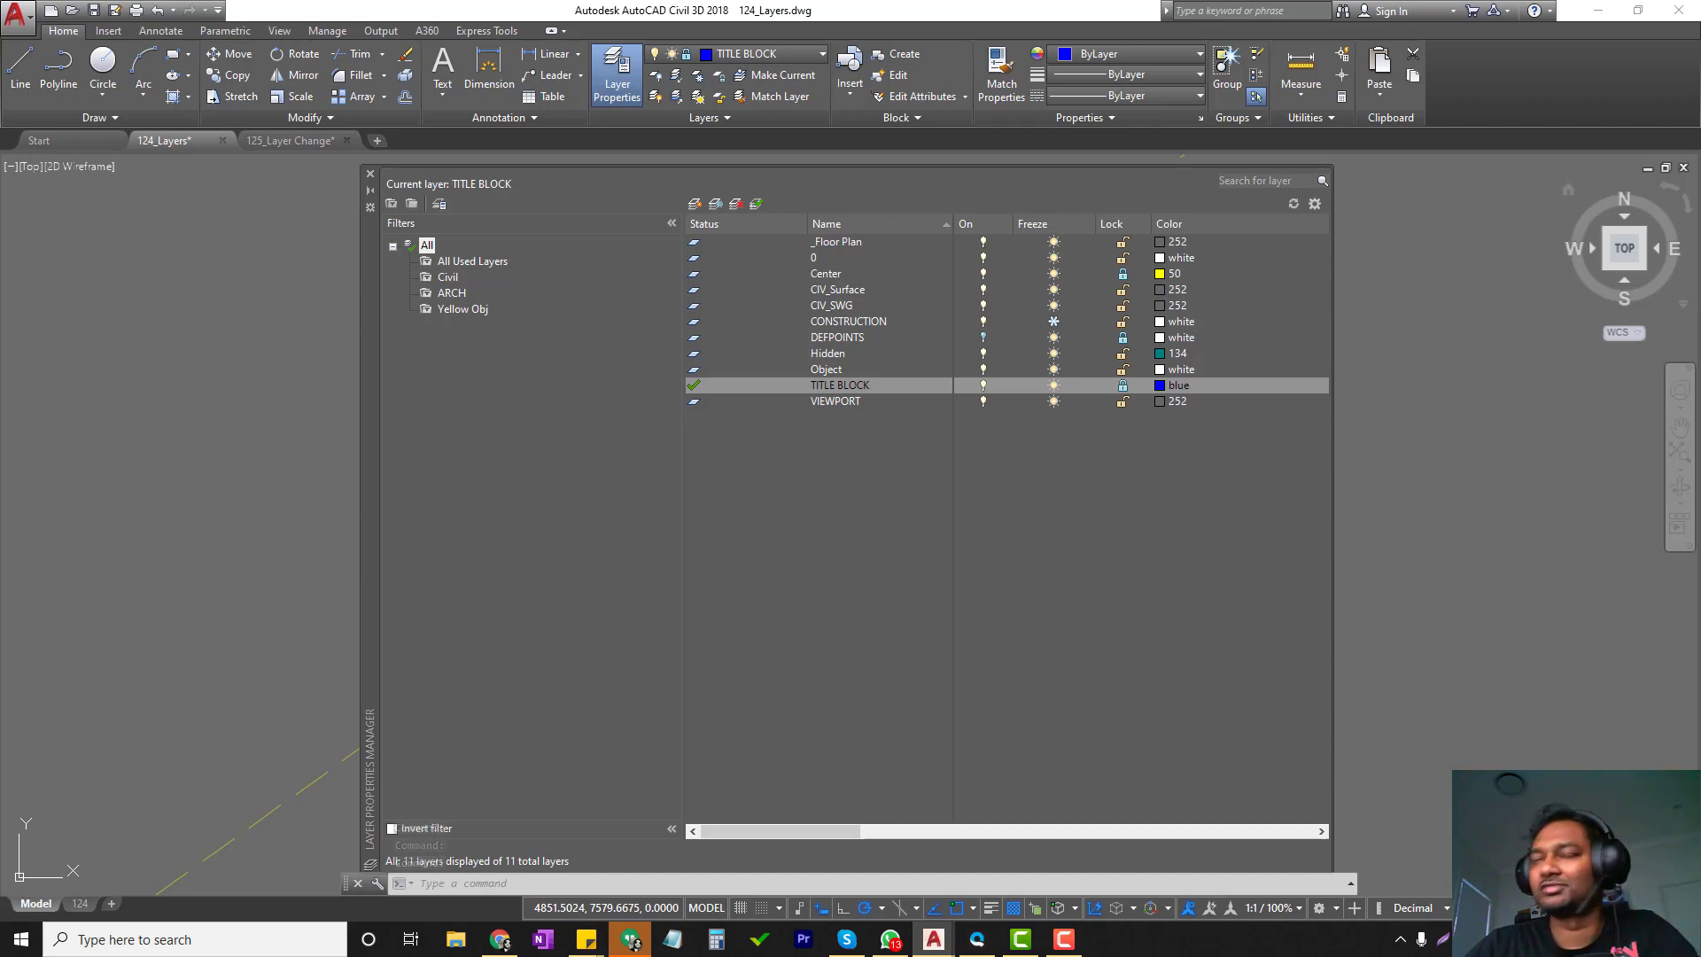
pyautogui.click(448, 276)
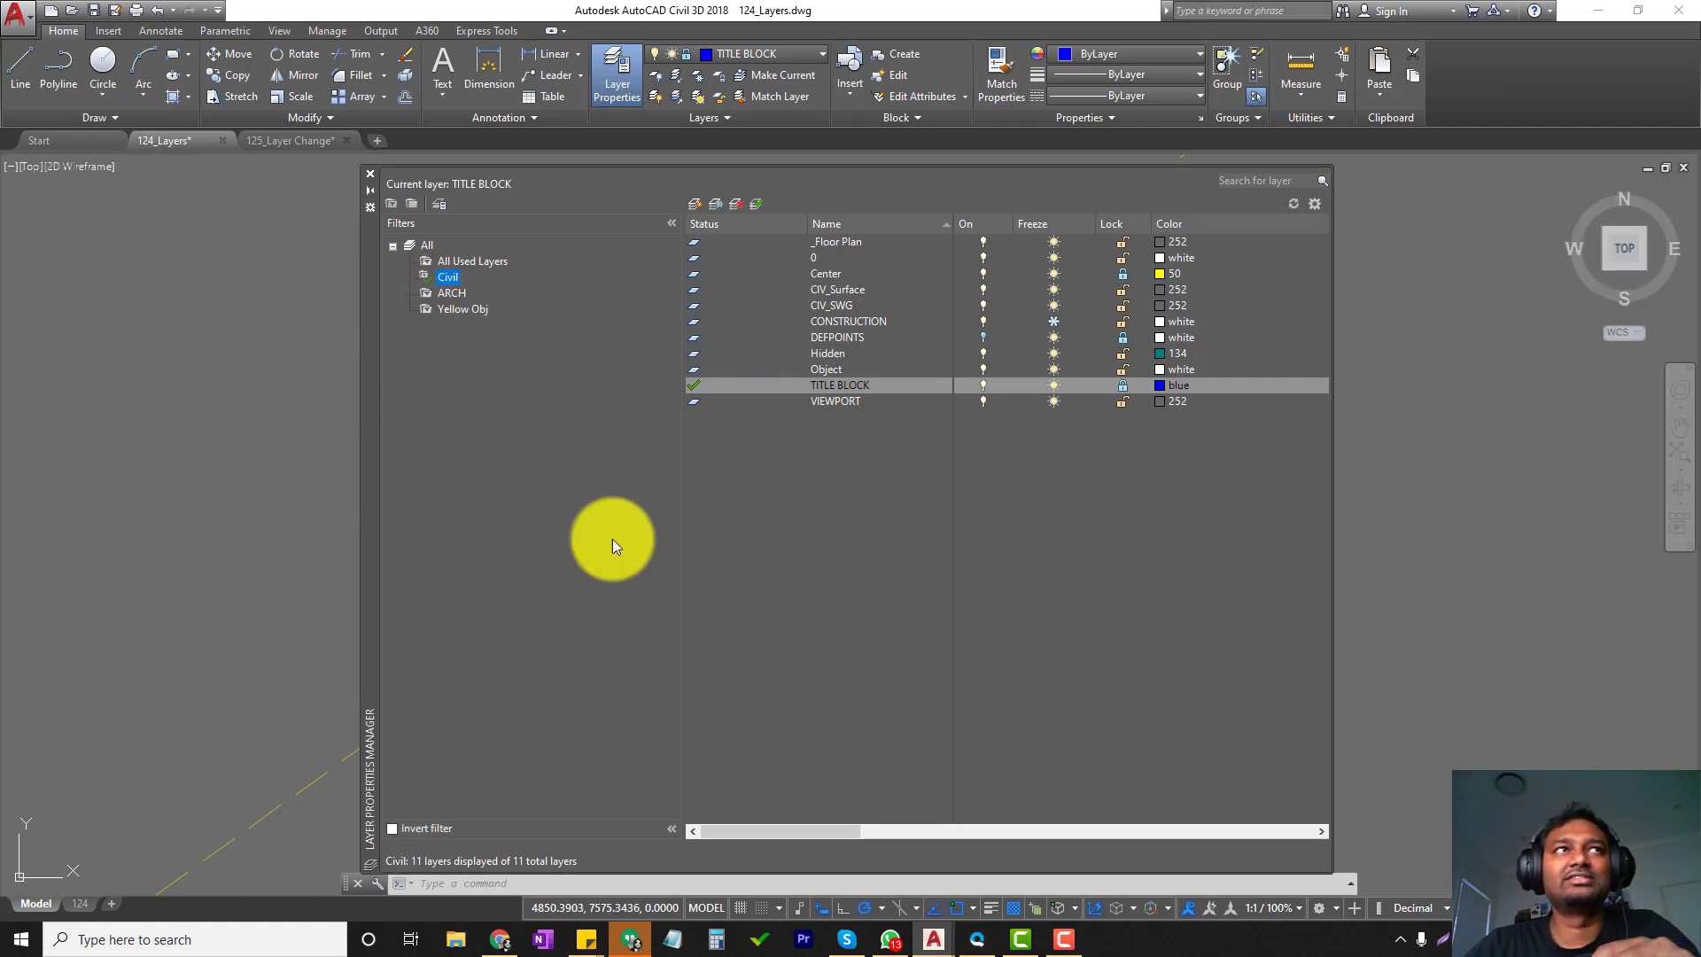
pyautogui.click(371, 176)
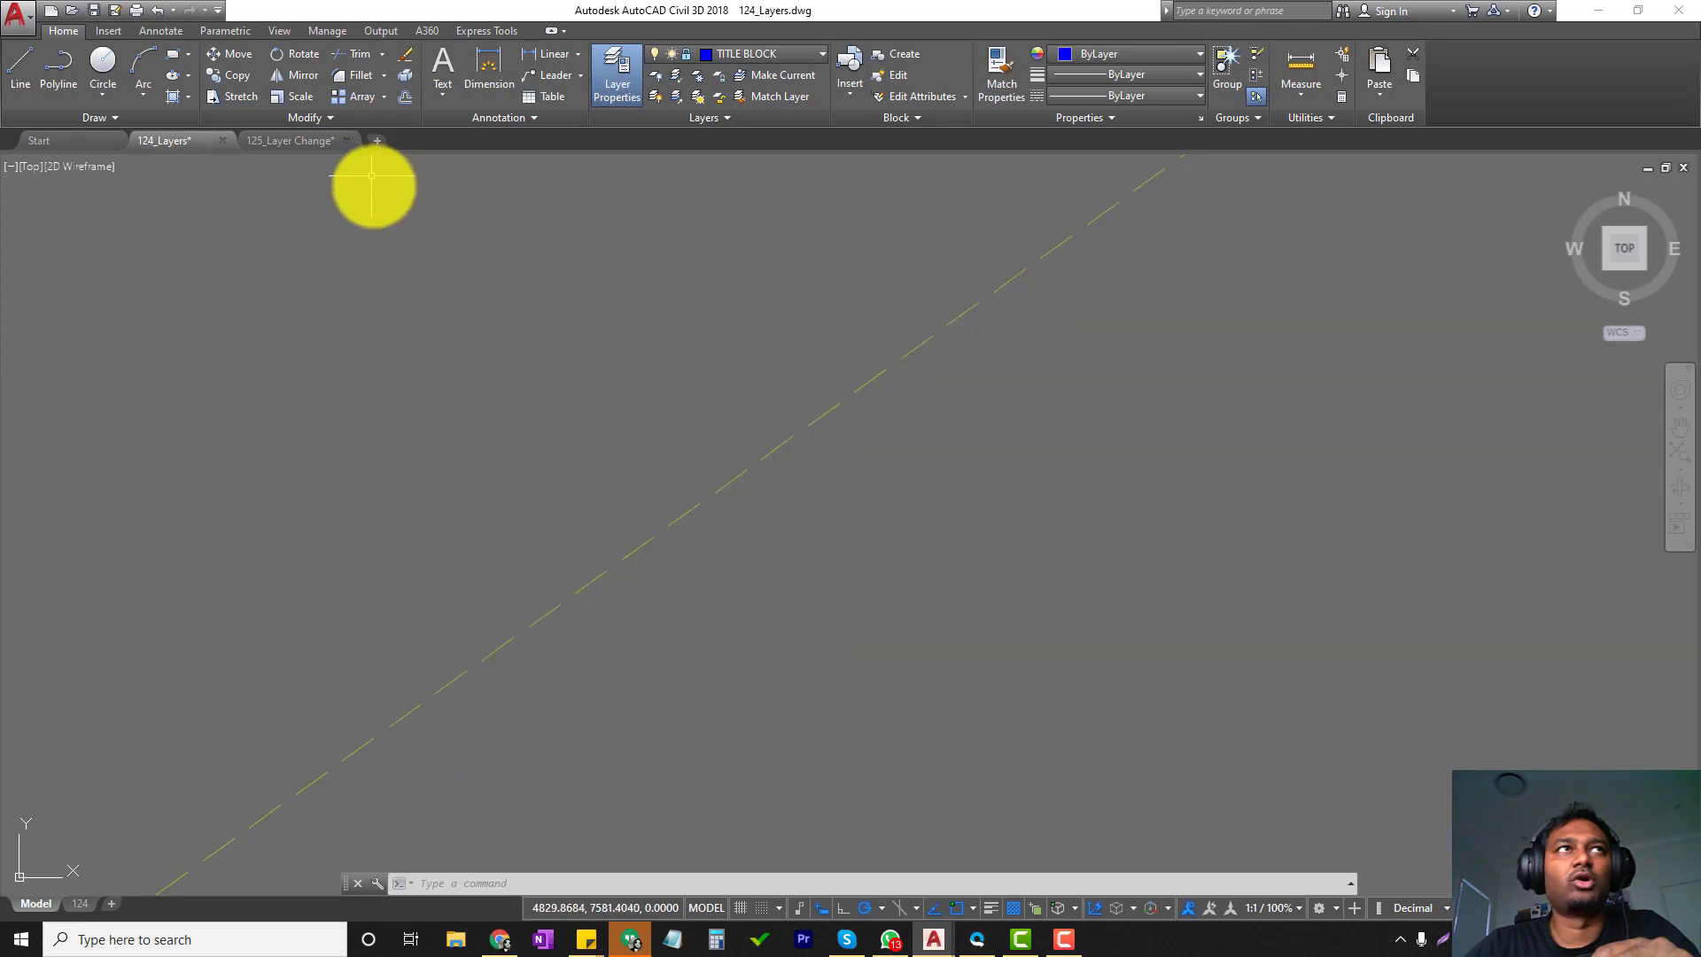
pyautogui.click(749, 56)
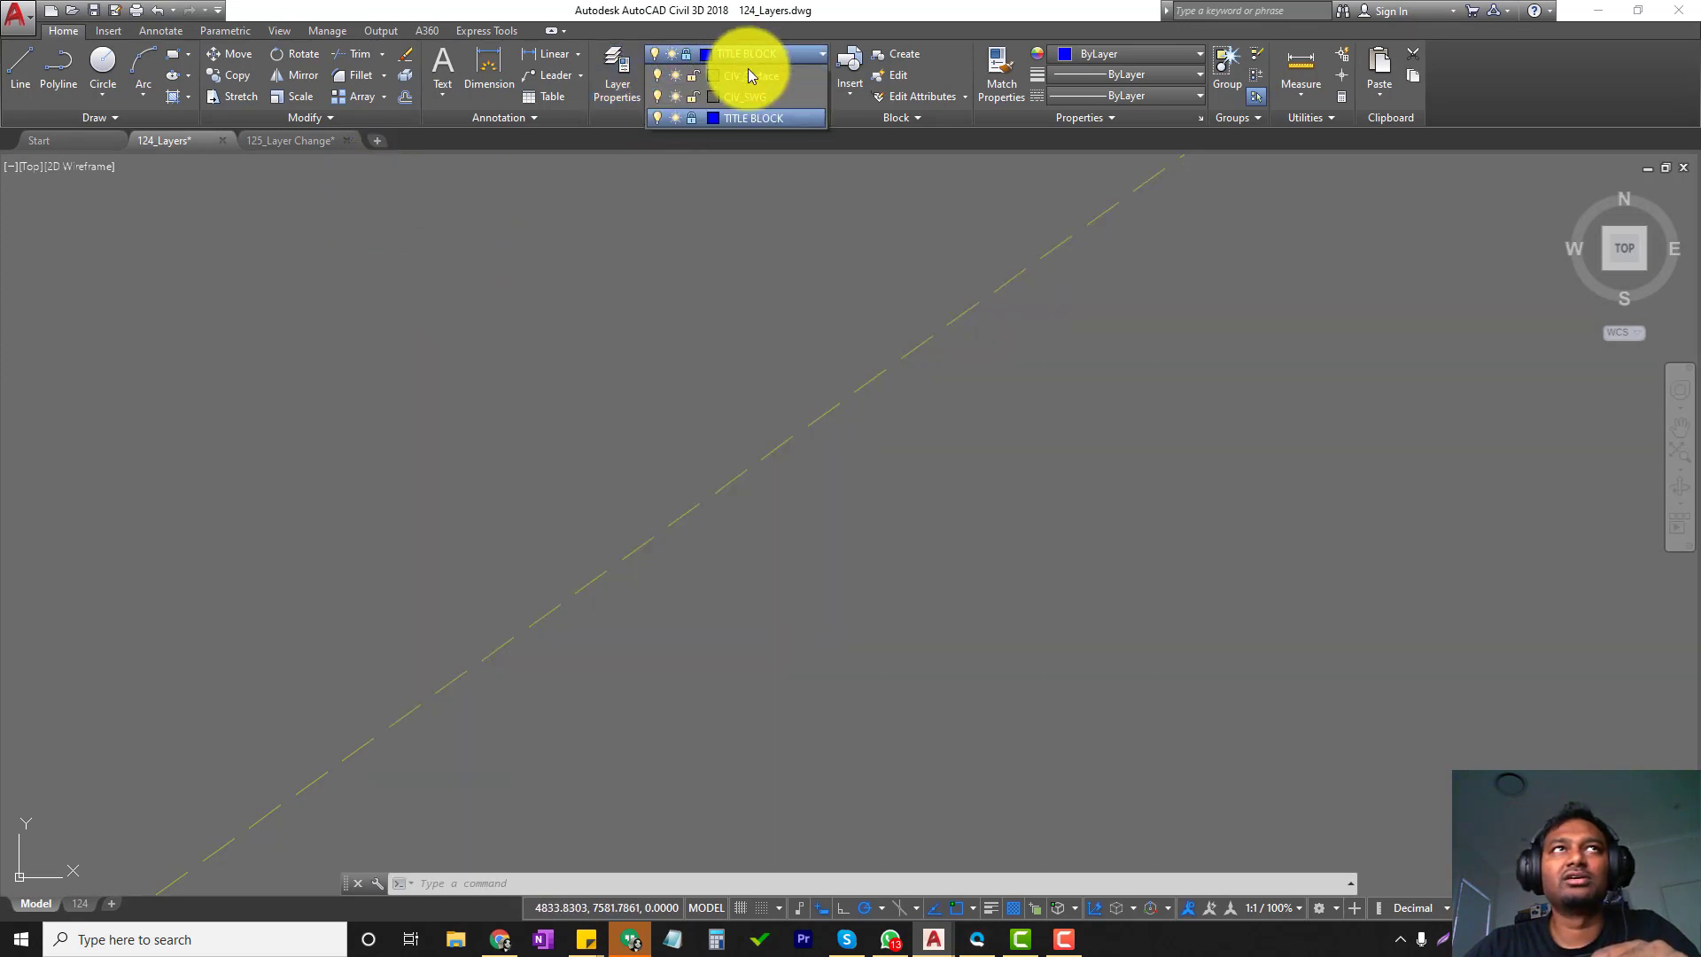
# Create a new group filter under All and name it Electrcal.
pyautogui.click(615, 88)
pyautogui.rightClick(418, 243)
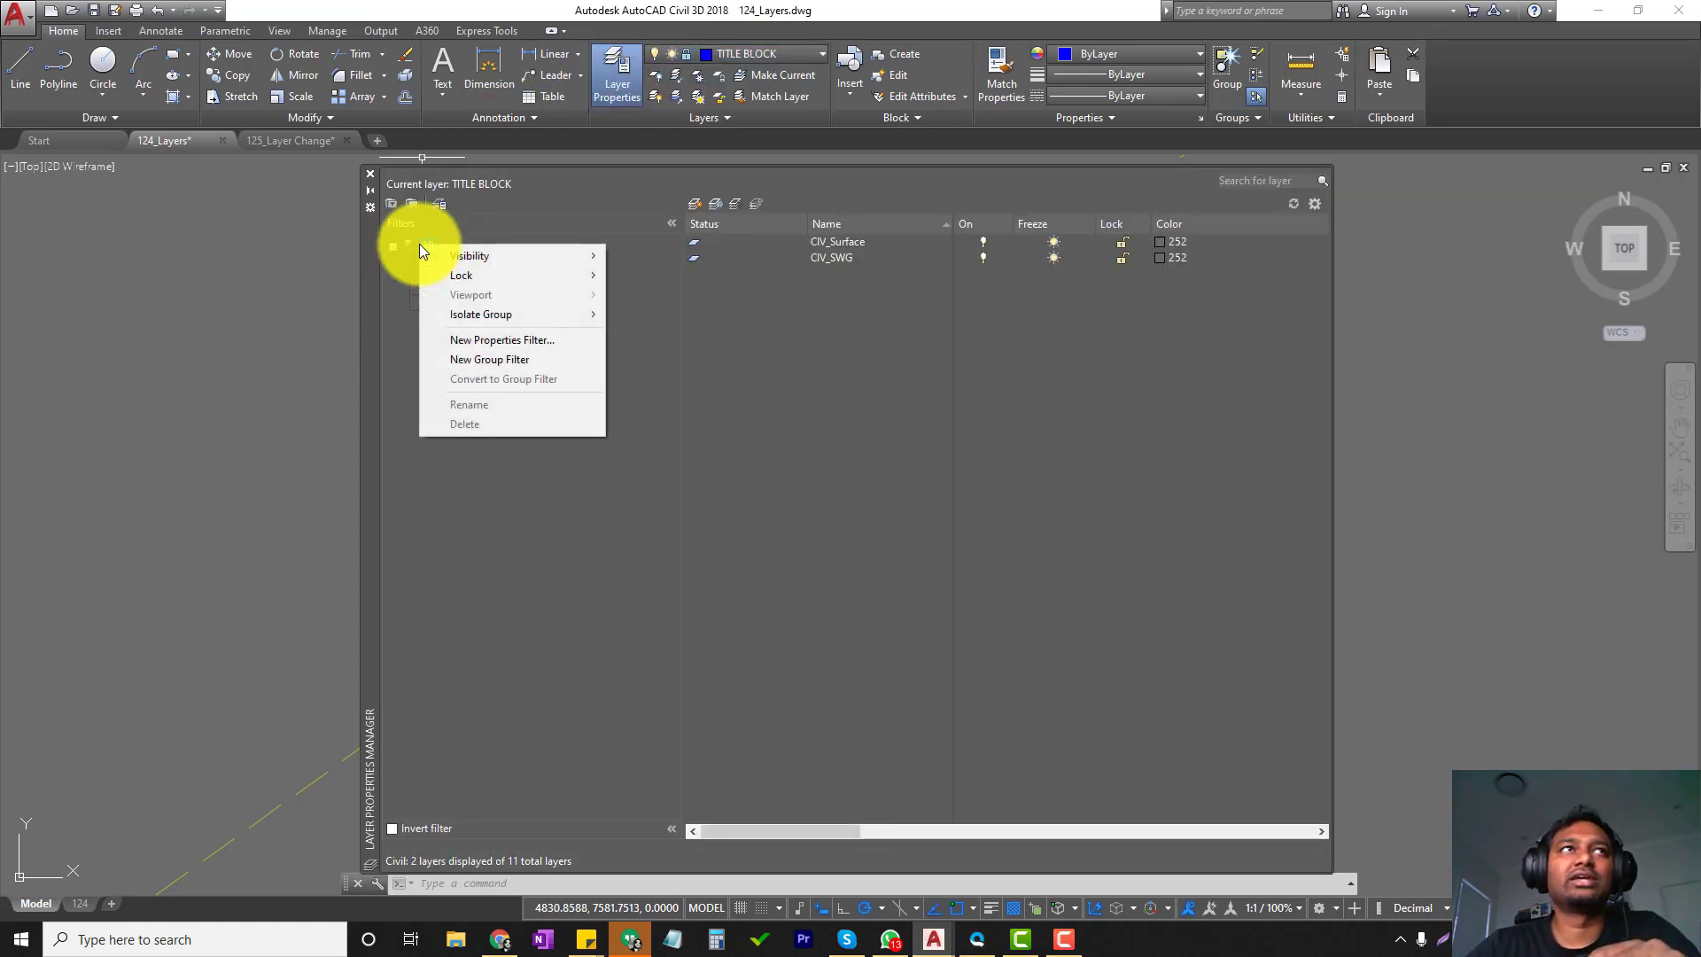
pyautogui.click(521, 359)
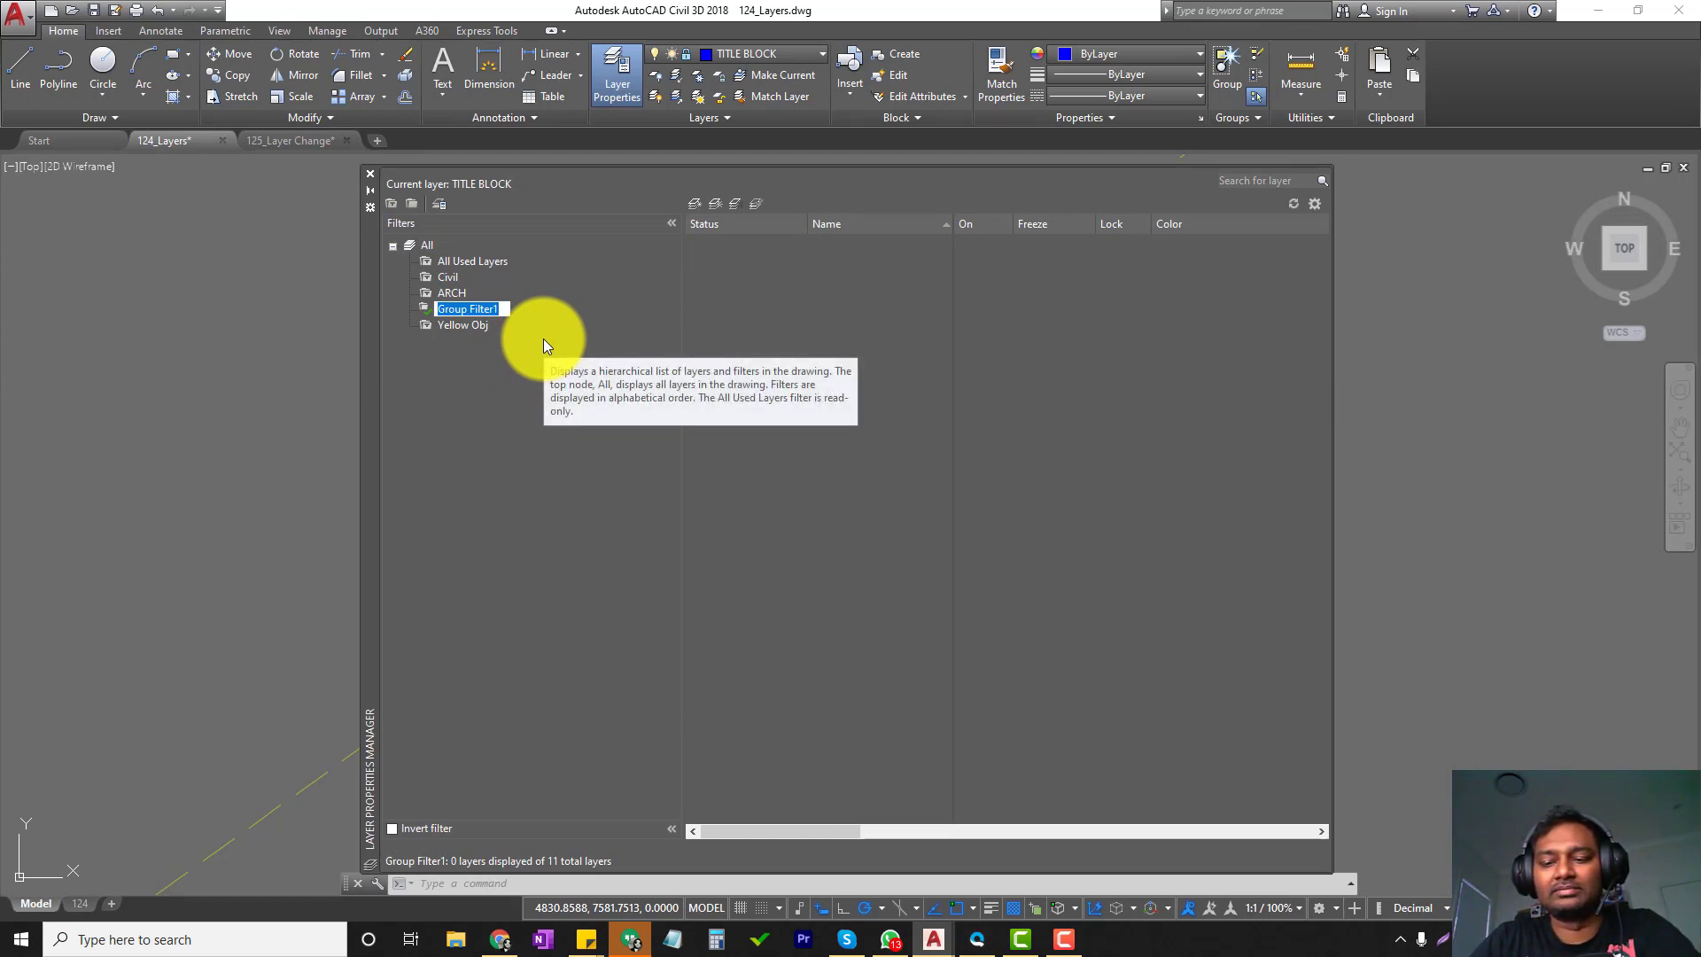
pyautogui.write('ELe')
pyautogui.press('BackSpace')
pyautogui.press('BackSpace')
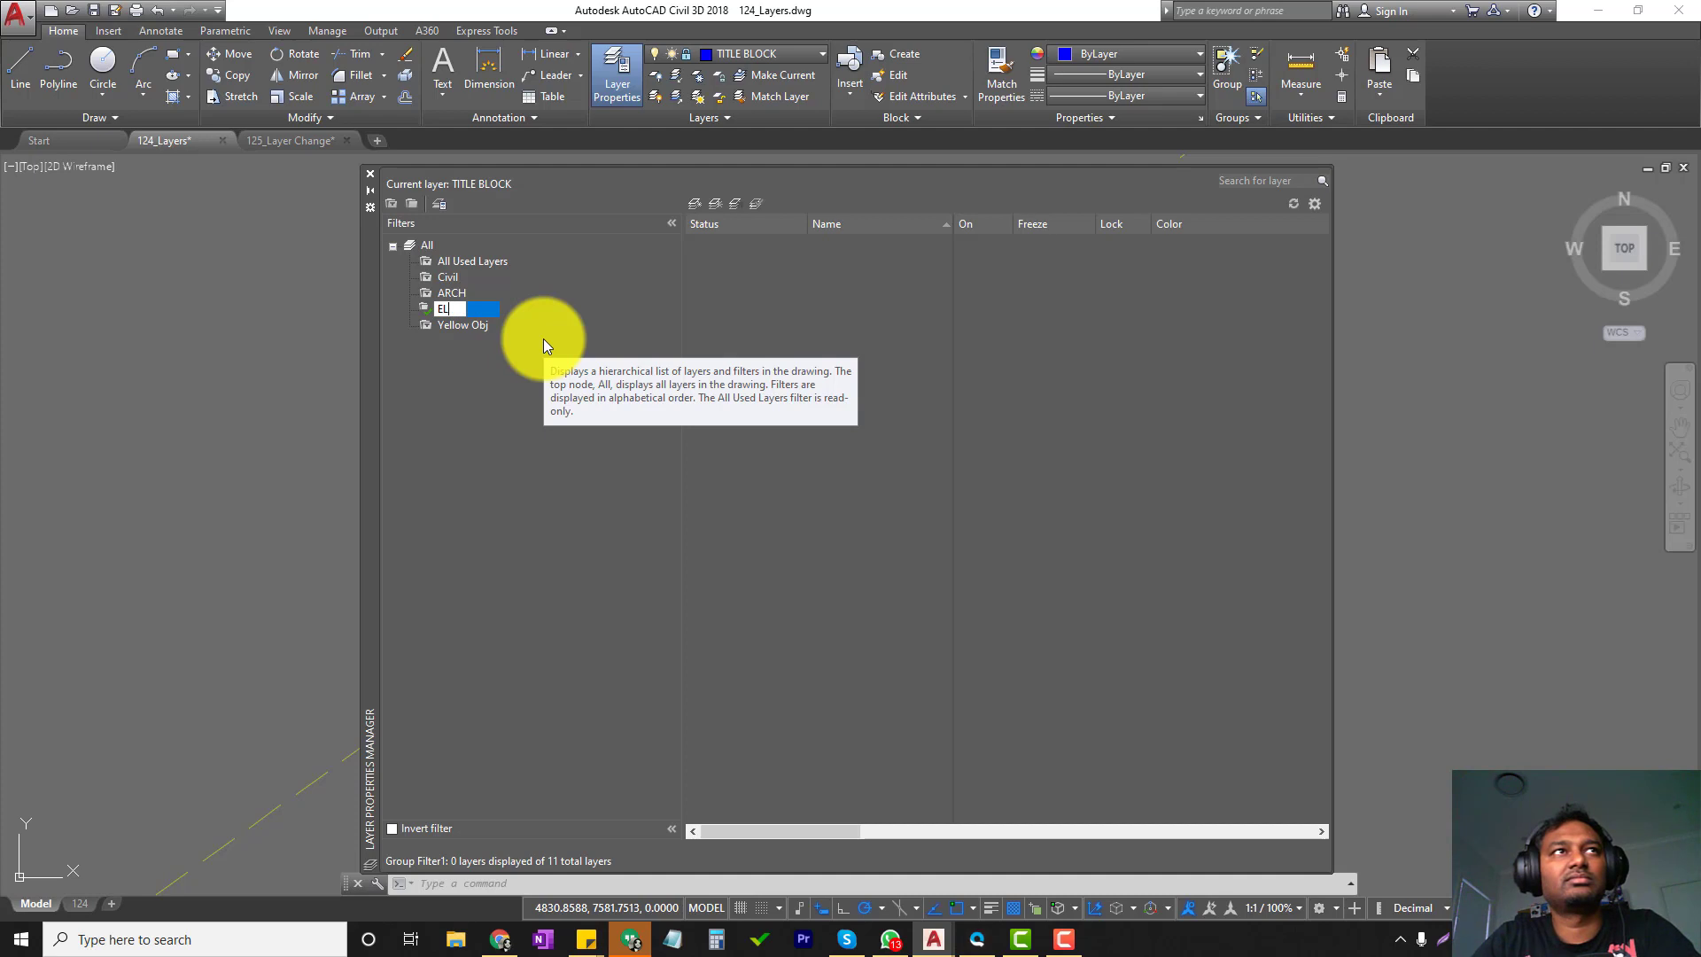
pyautogui.write('lectr')
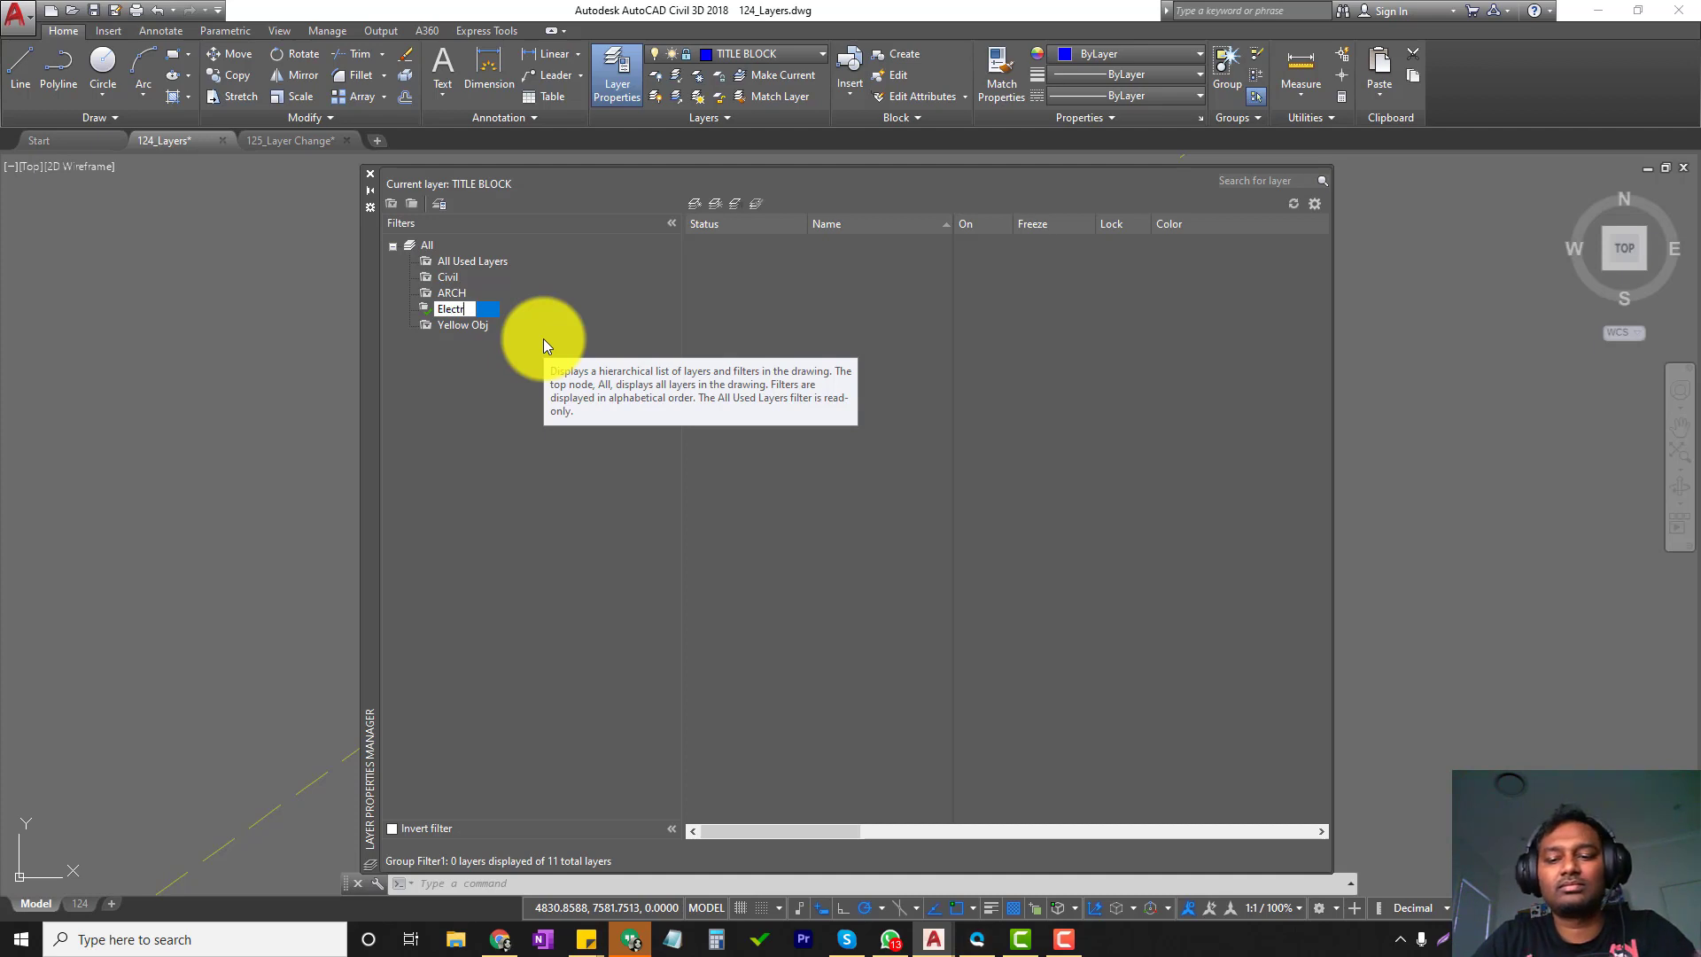
pyautogui.write('cal')
pyautogui.press('Return')
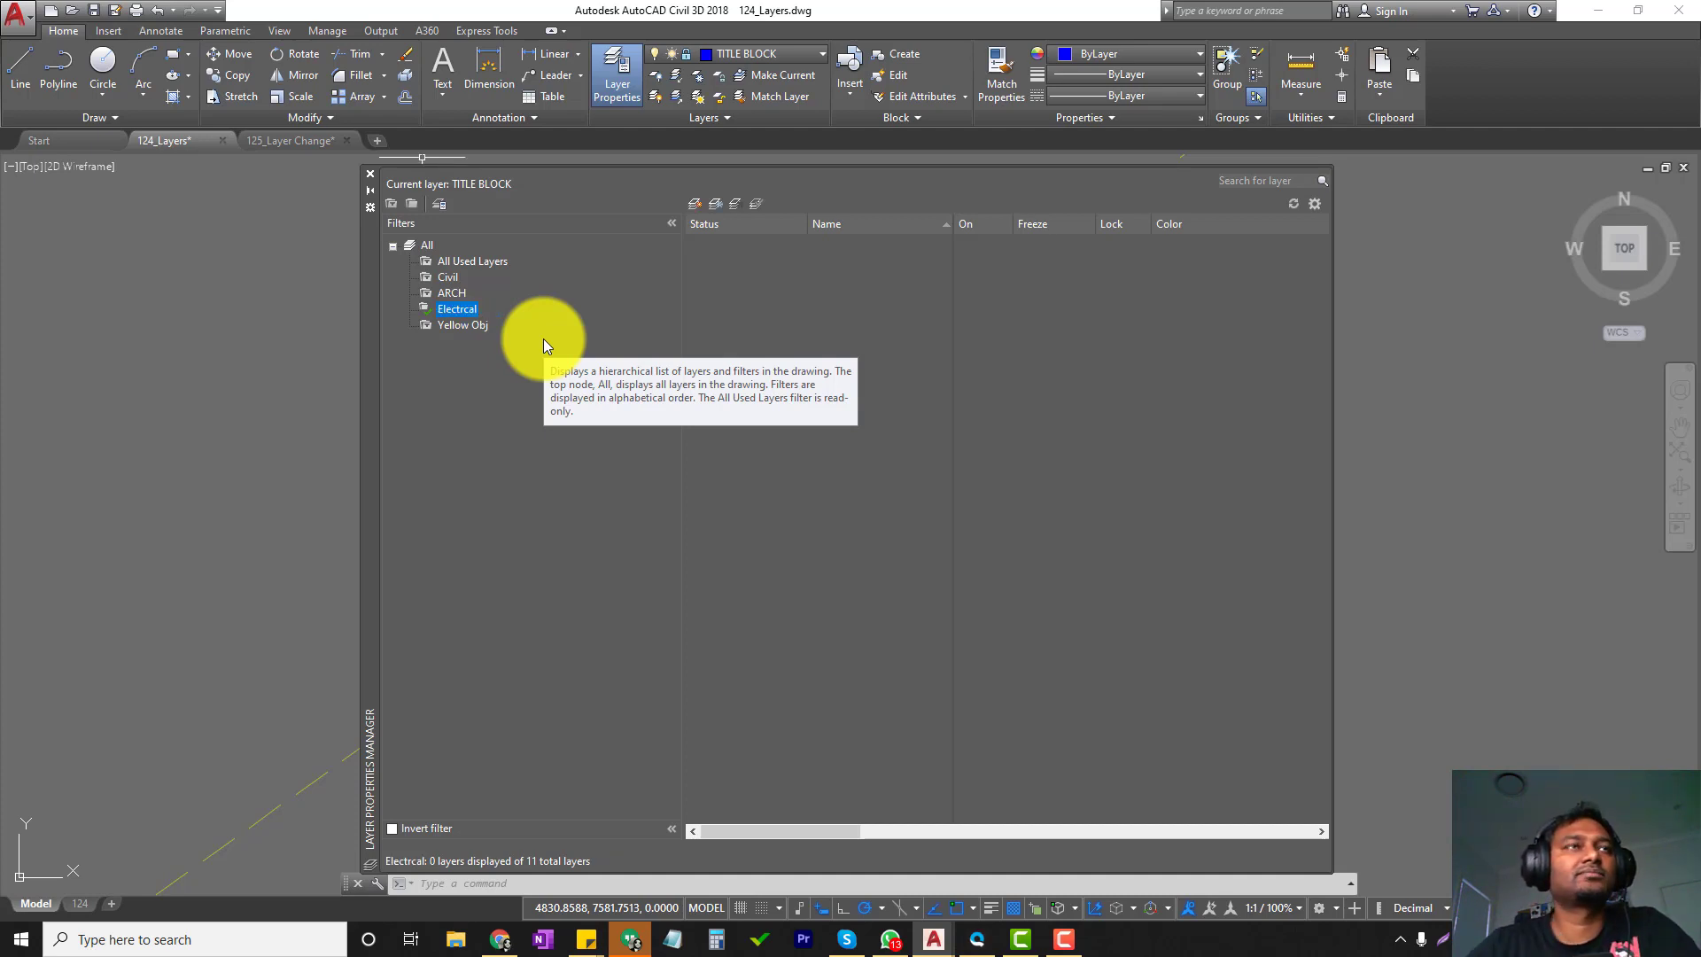
# Create a new layer named ELE Layout inside the Electrcal group filter.
pyautogui.click(695, 205)
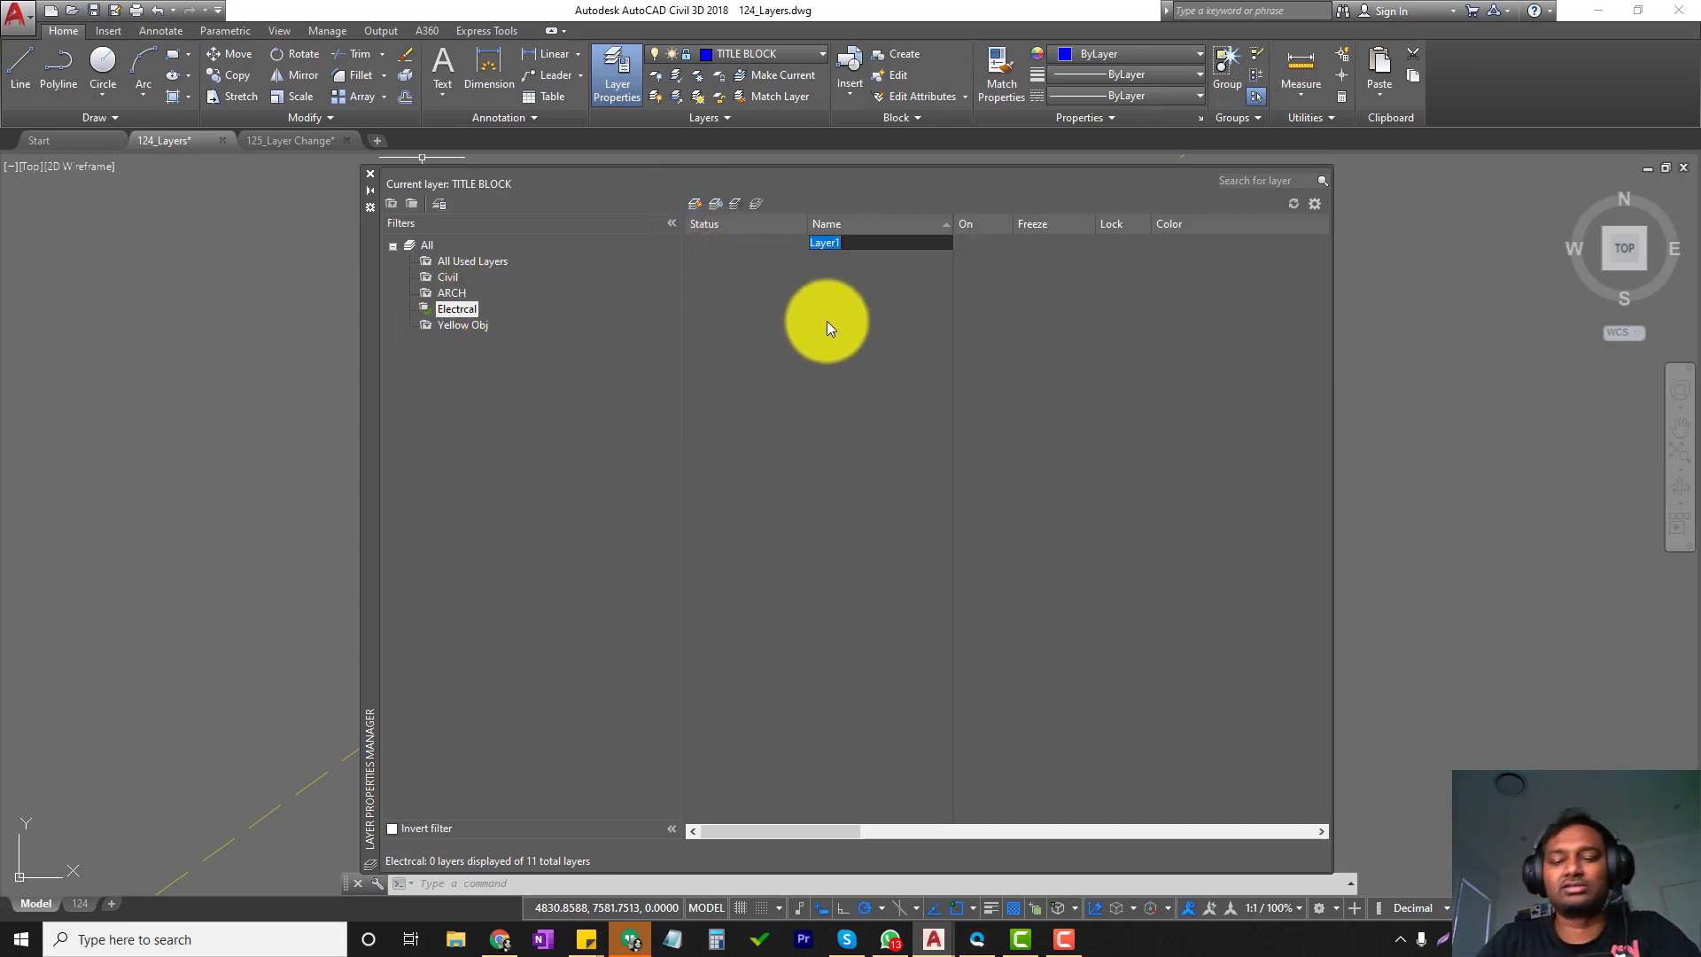
pyautogui.press('BackSpace')
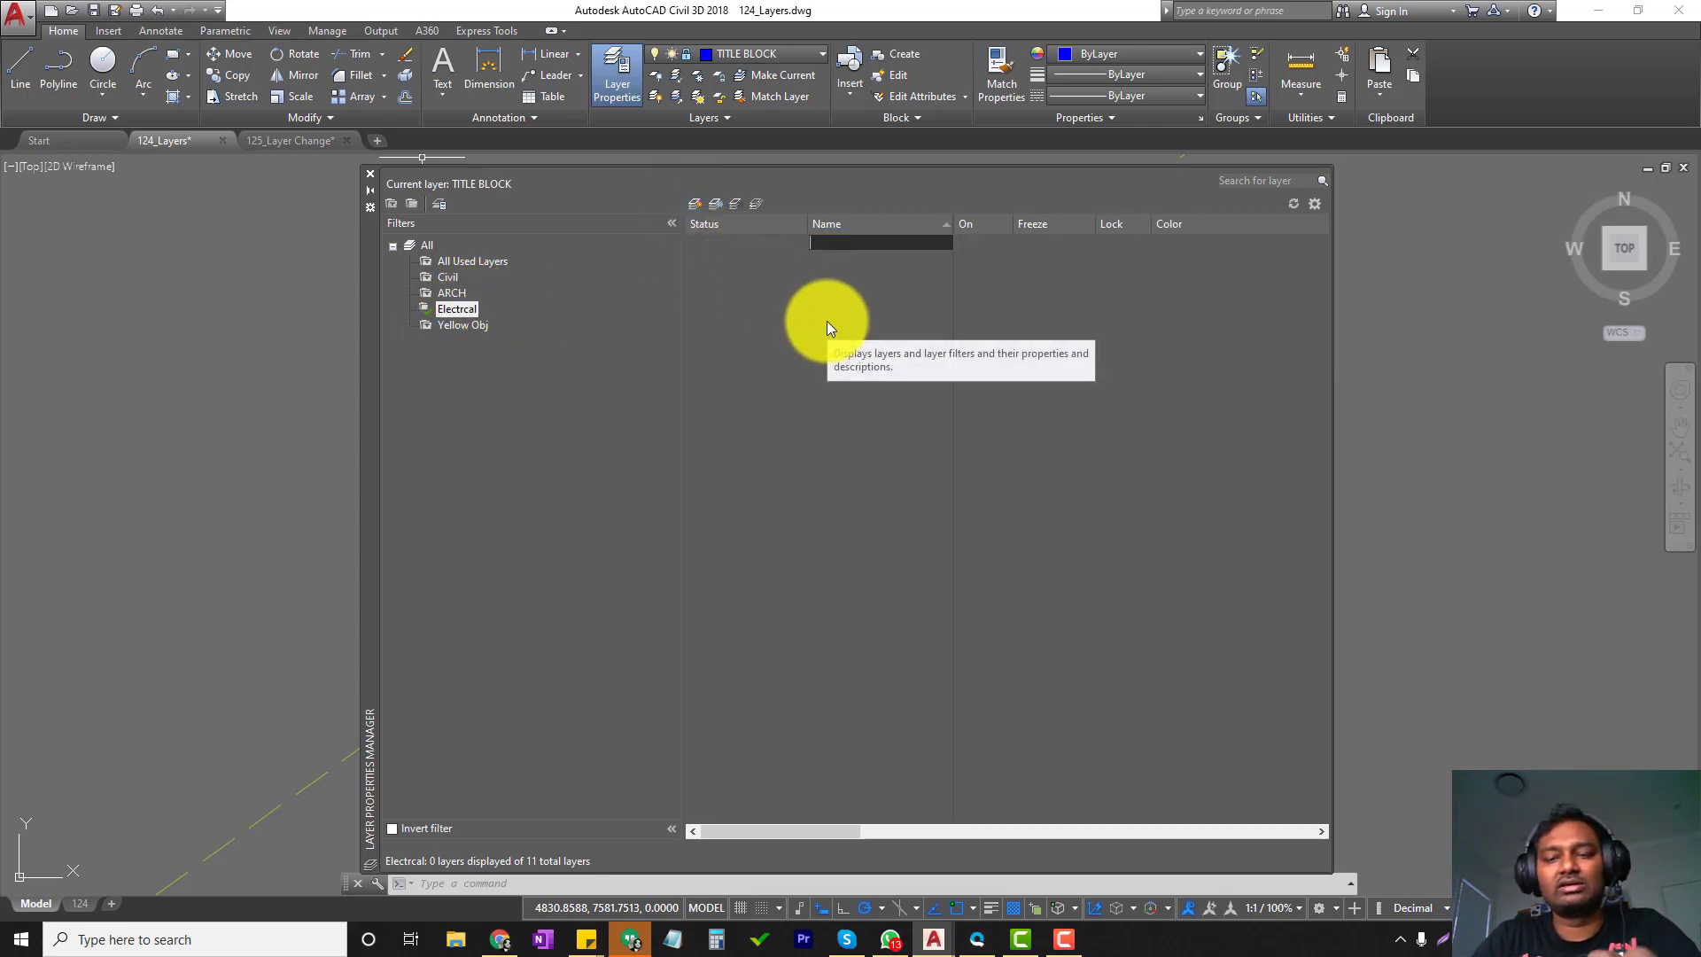
pyautogui.write('ELE Lia')
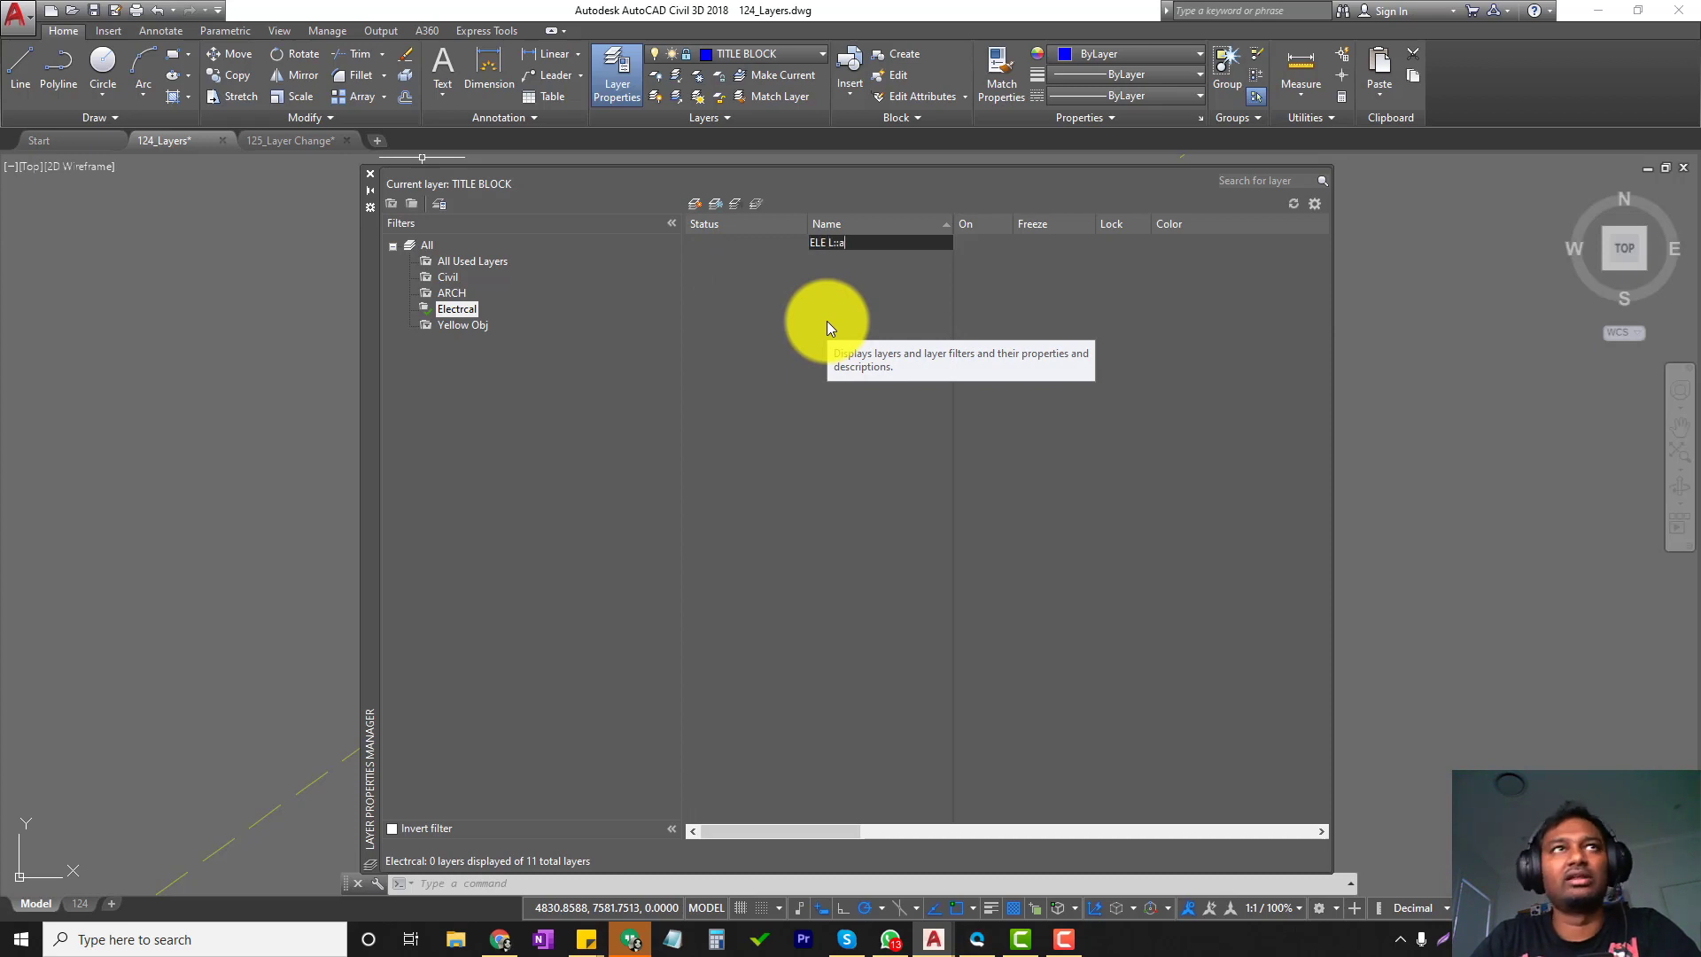
pyautogui.write('you')
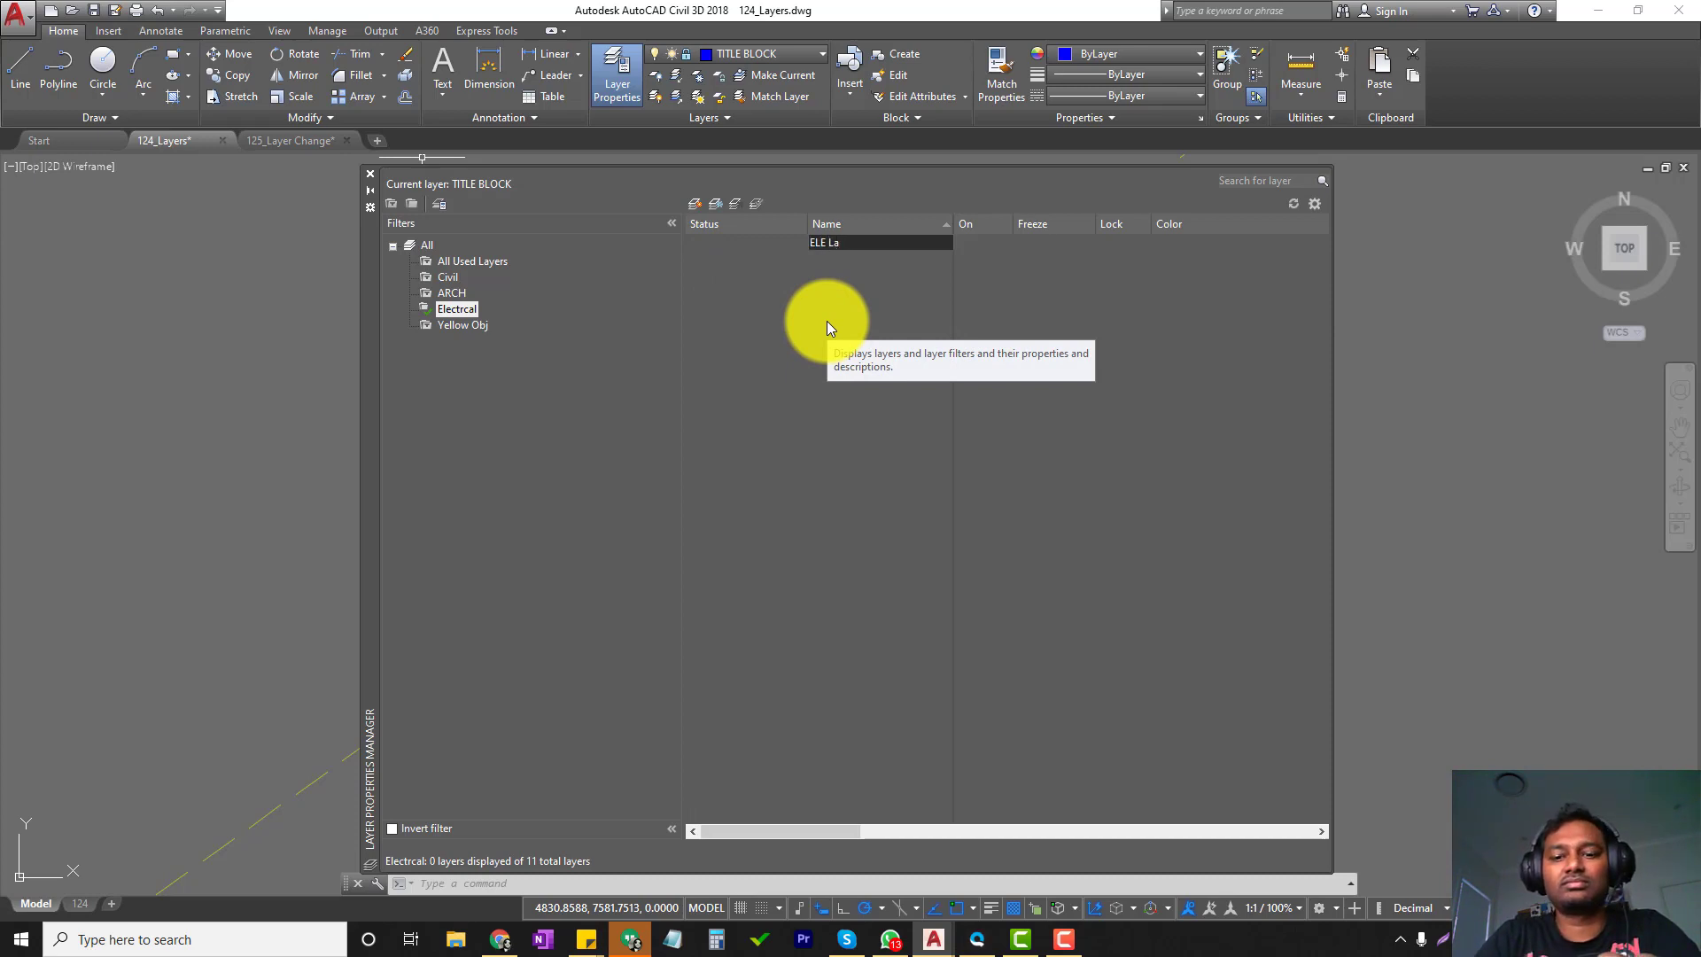
pyautogui.write('t')
pyautogui.press('Return')
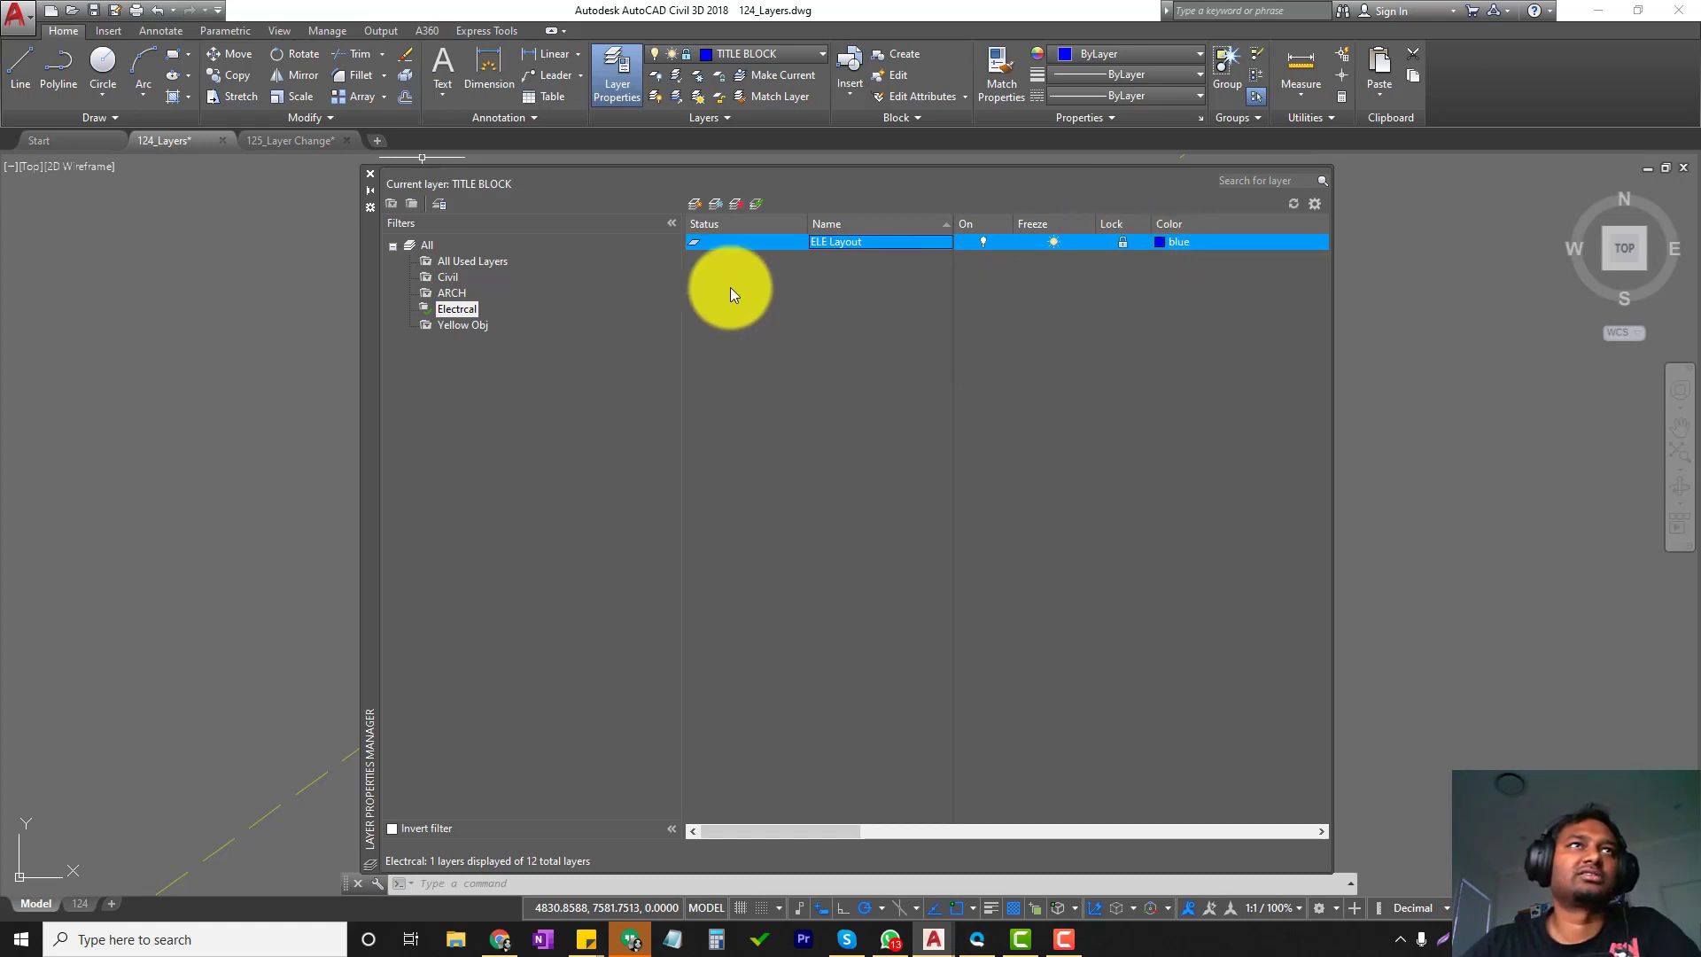
# Create a second layer named ELE Design in the Electrcal group filter and set its color to 20.
pyautogui.click(696, 204)
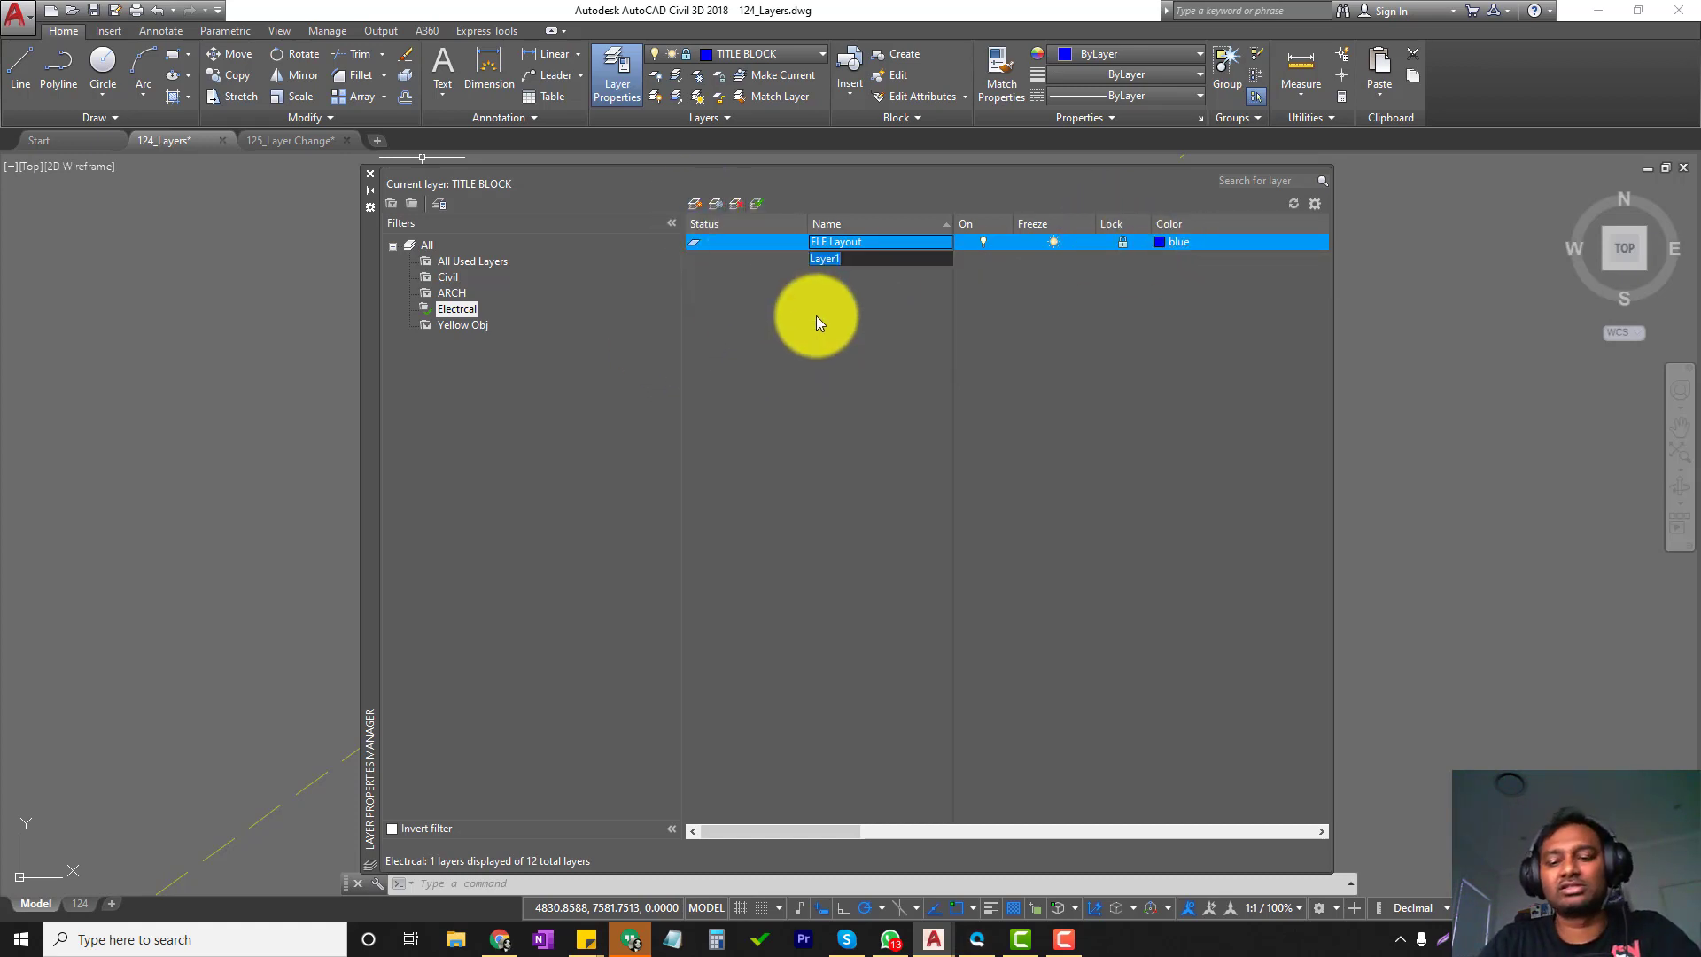
pyautogui.write('ELE')
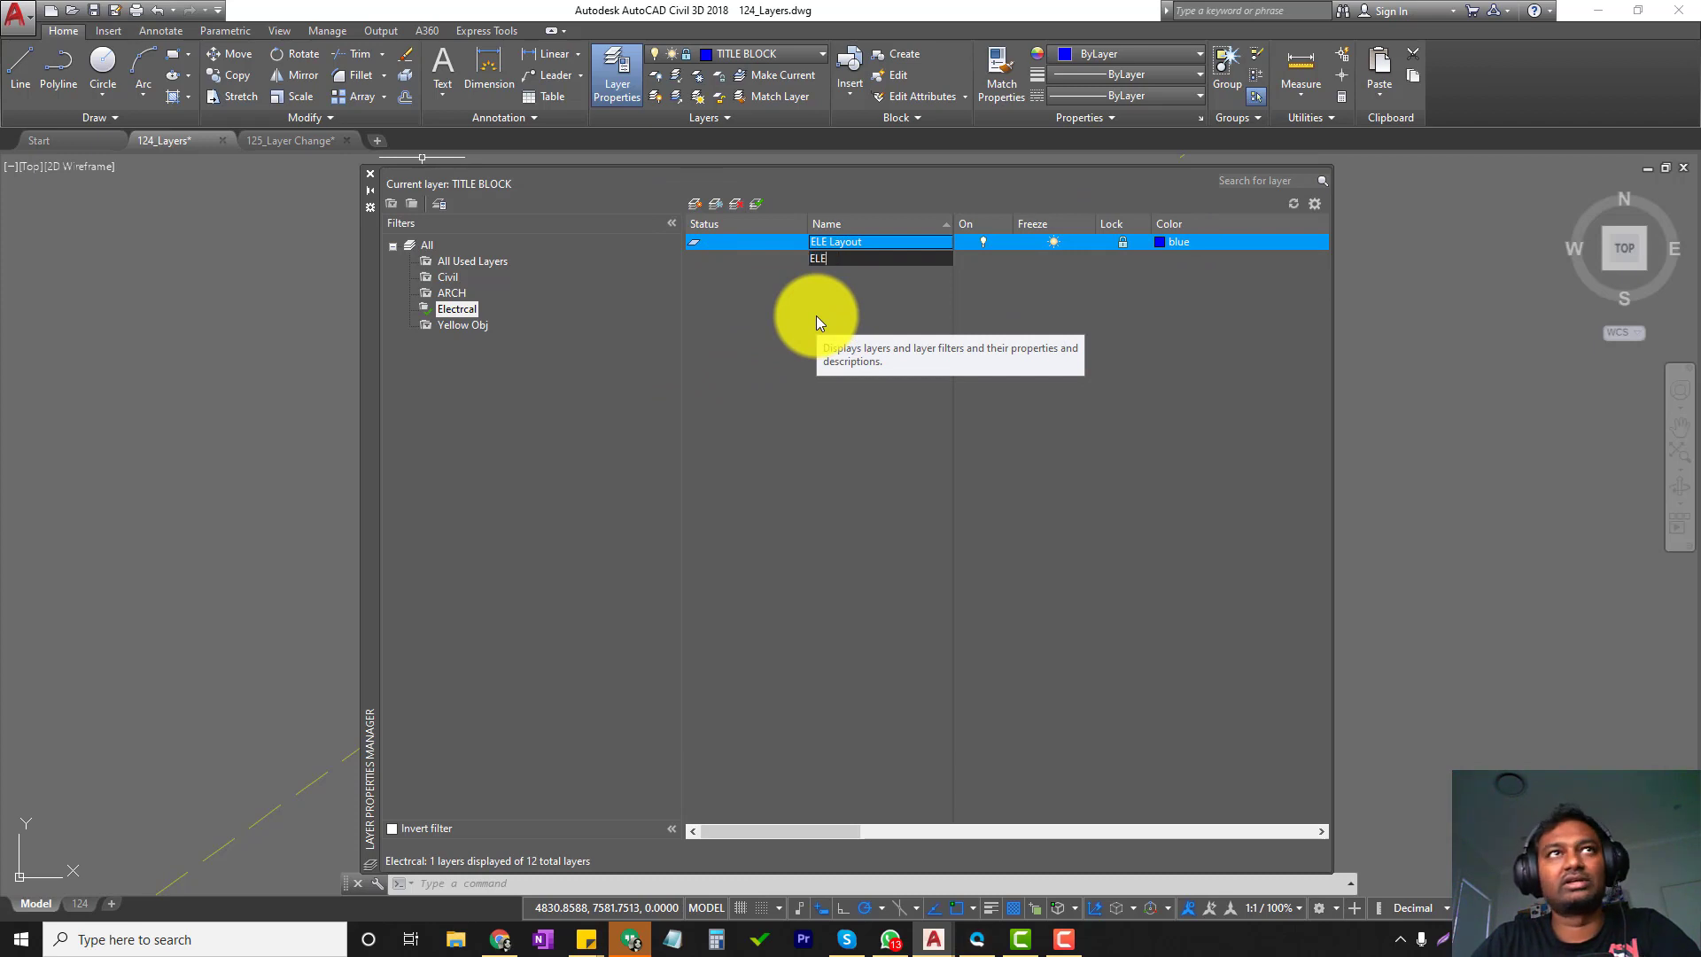
pyautogui.write(' Design')
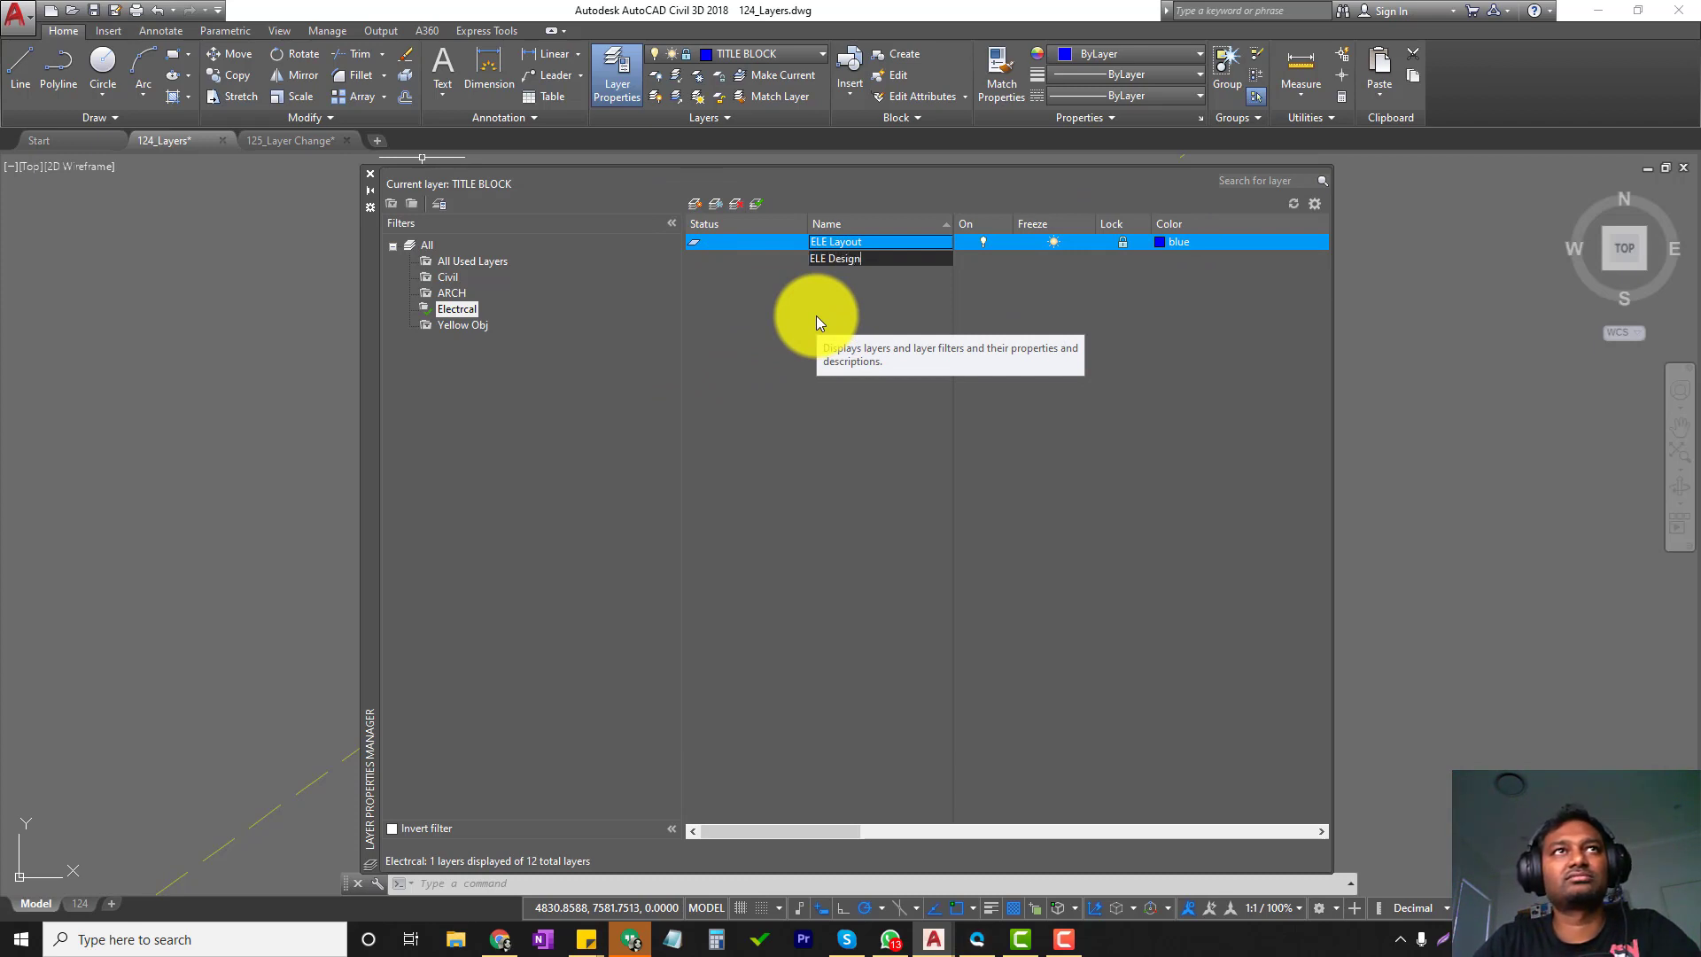
pyautogui.press('Return')
pyautogui.click(1096, 241)
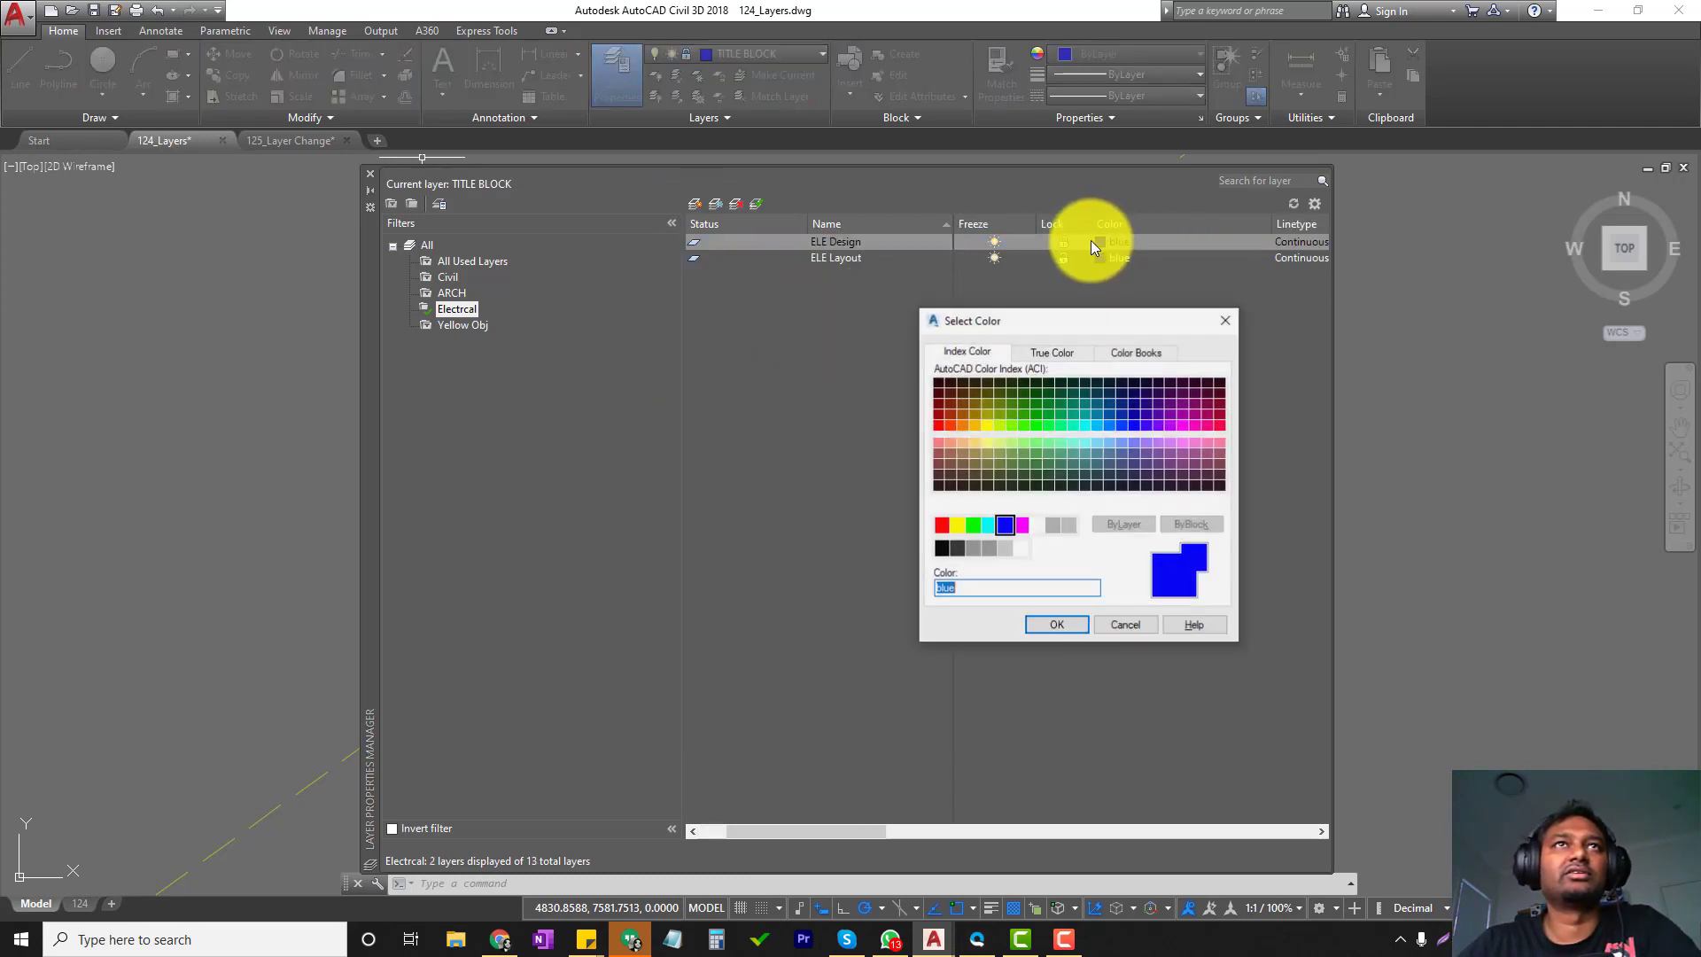
pyautogui.click(950, 427)
pyautogui.click(1057, 625)
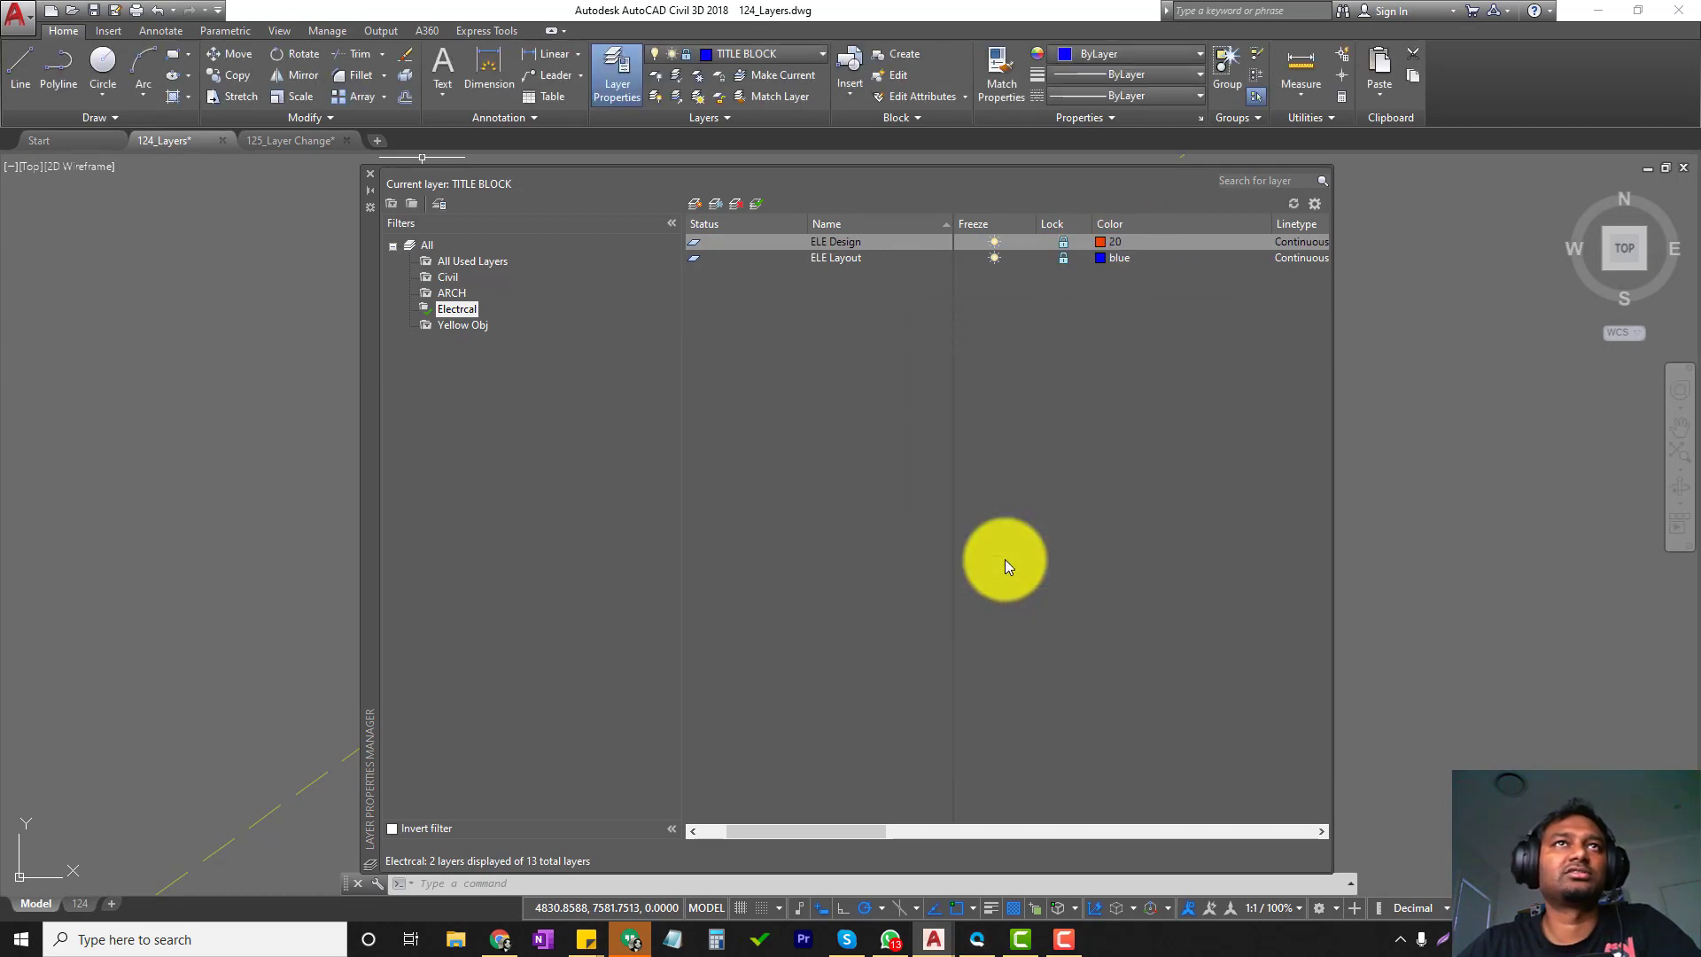
# Compare the ARCH and Electrcal filters, and examine which layers the drawing's layer list offers with Electrcal active.
pyautogui.click(454, 293)
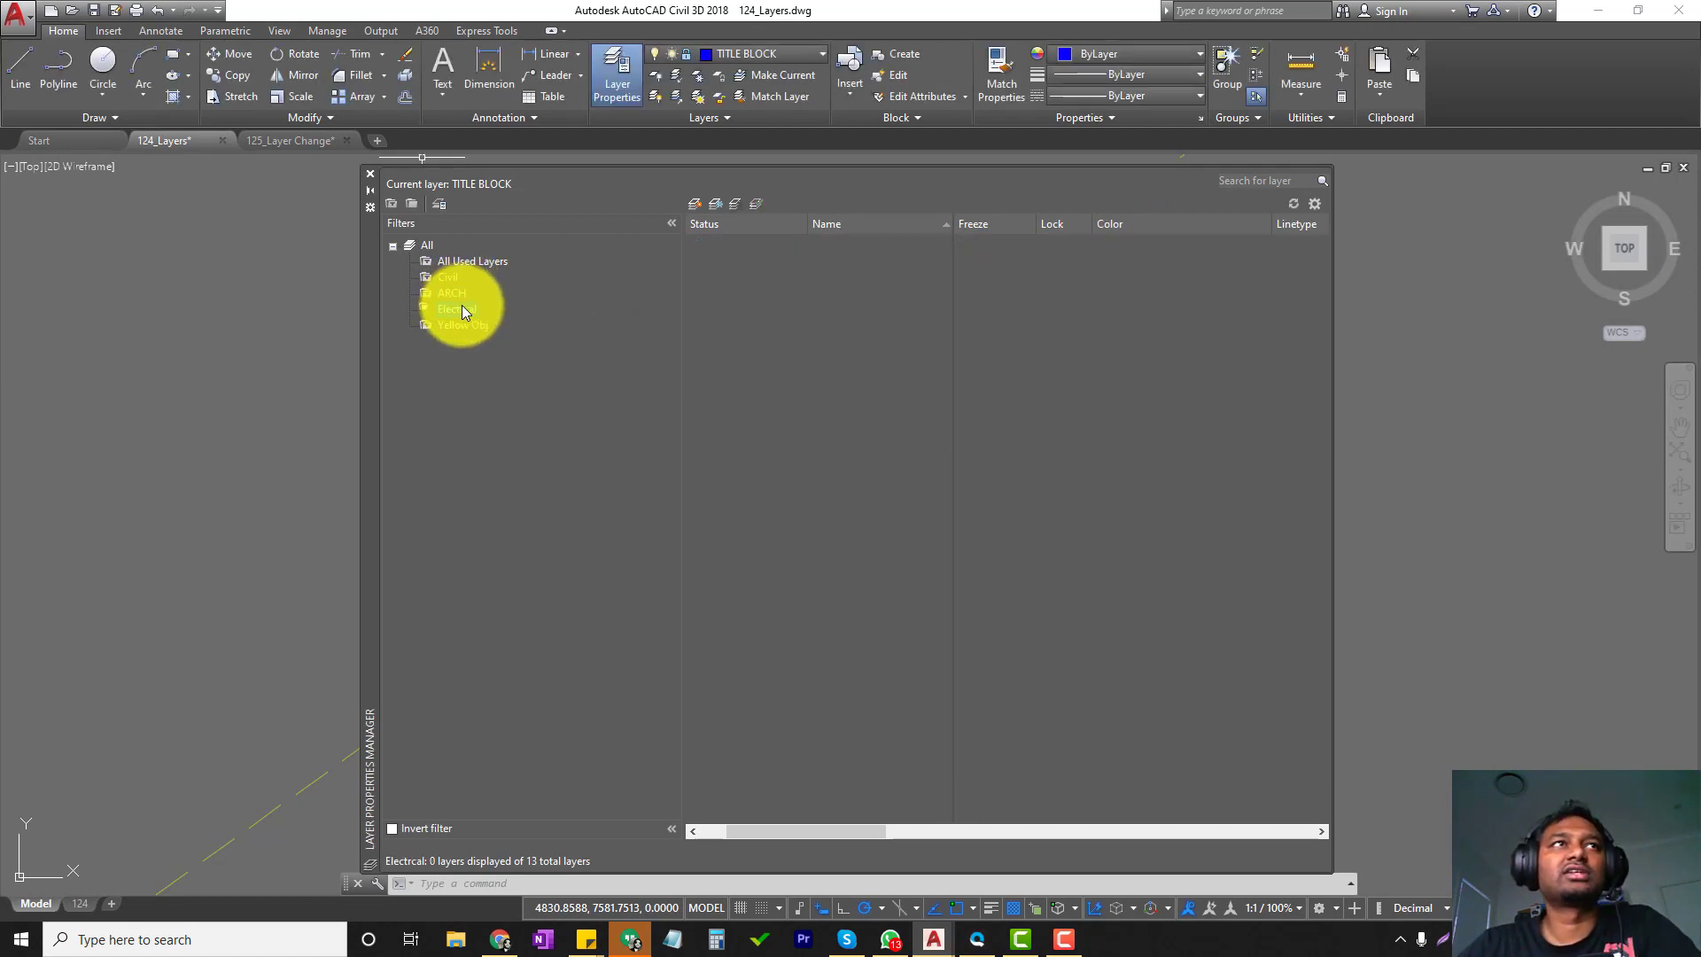
pyautogui.click(458, 308)
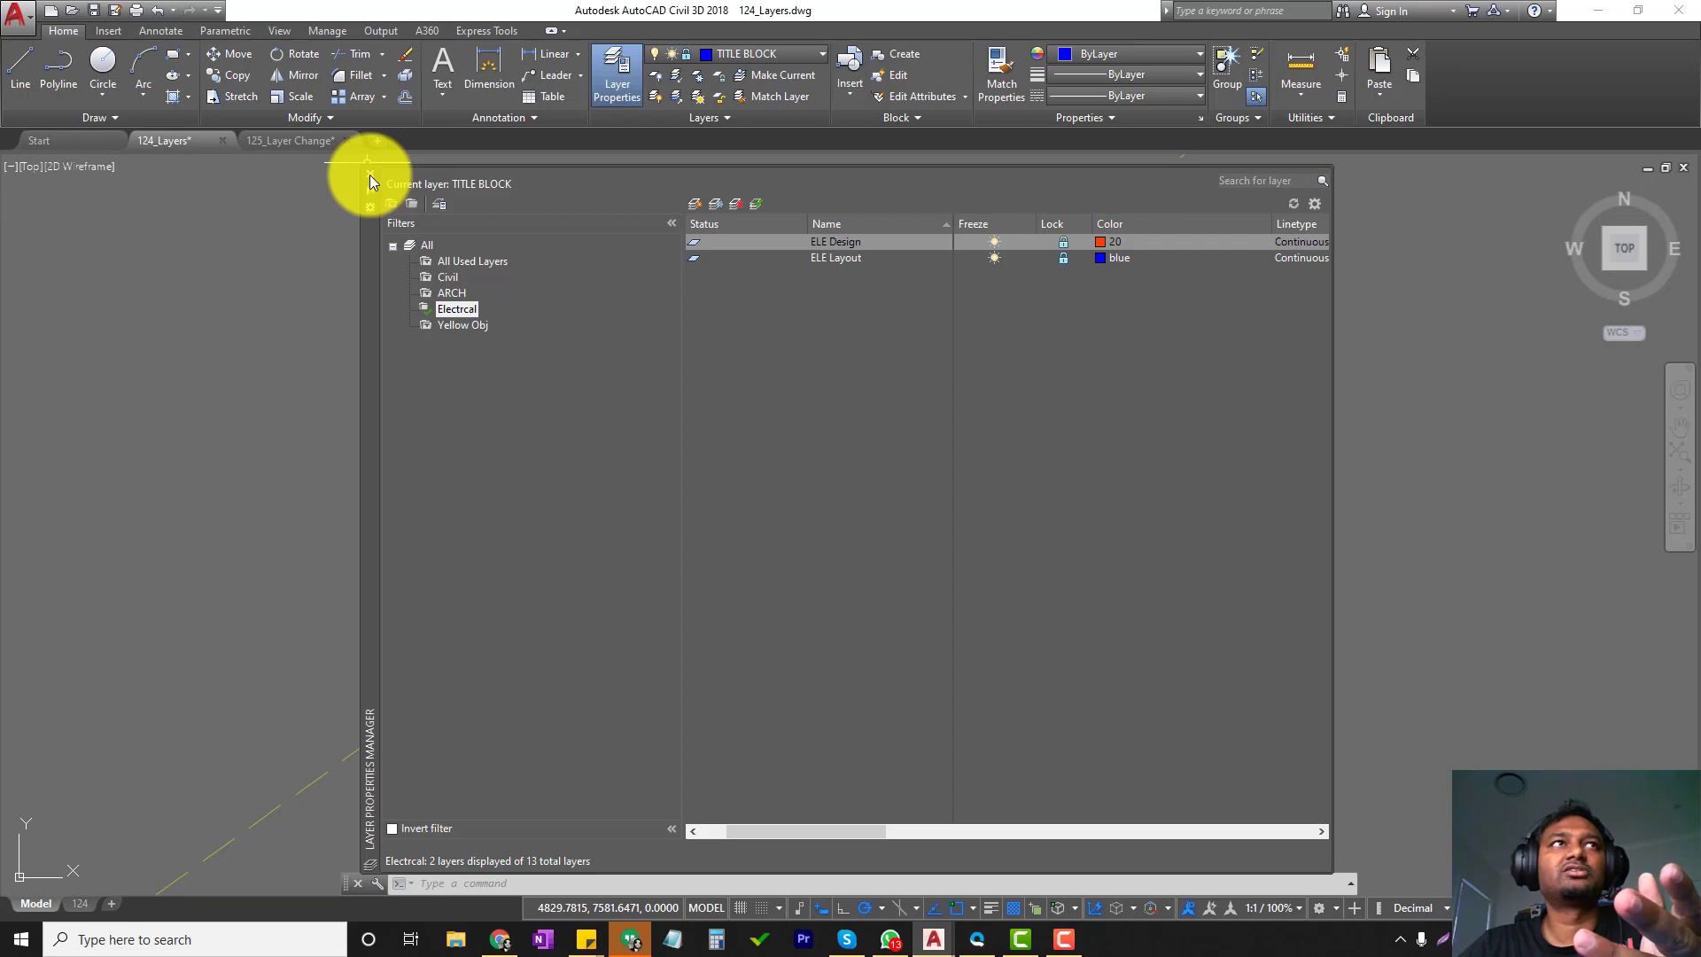
pyautogui.click(371, 174)
pyautogui.click(773, 58)
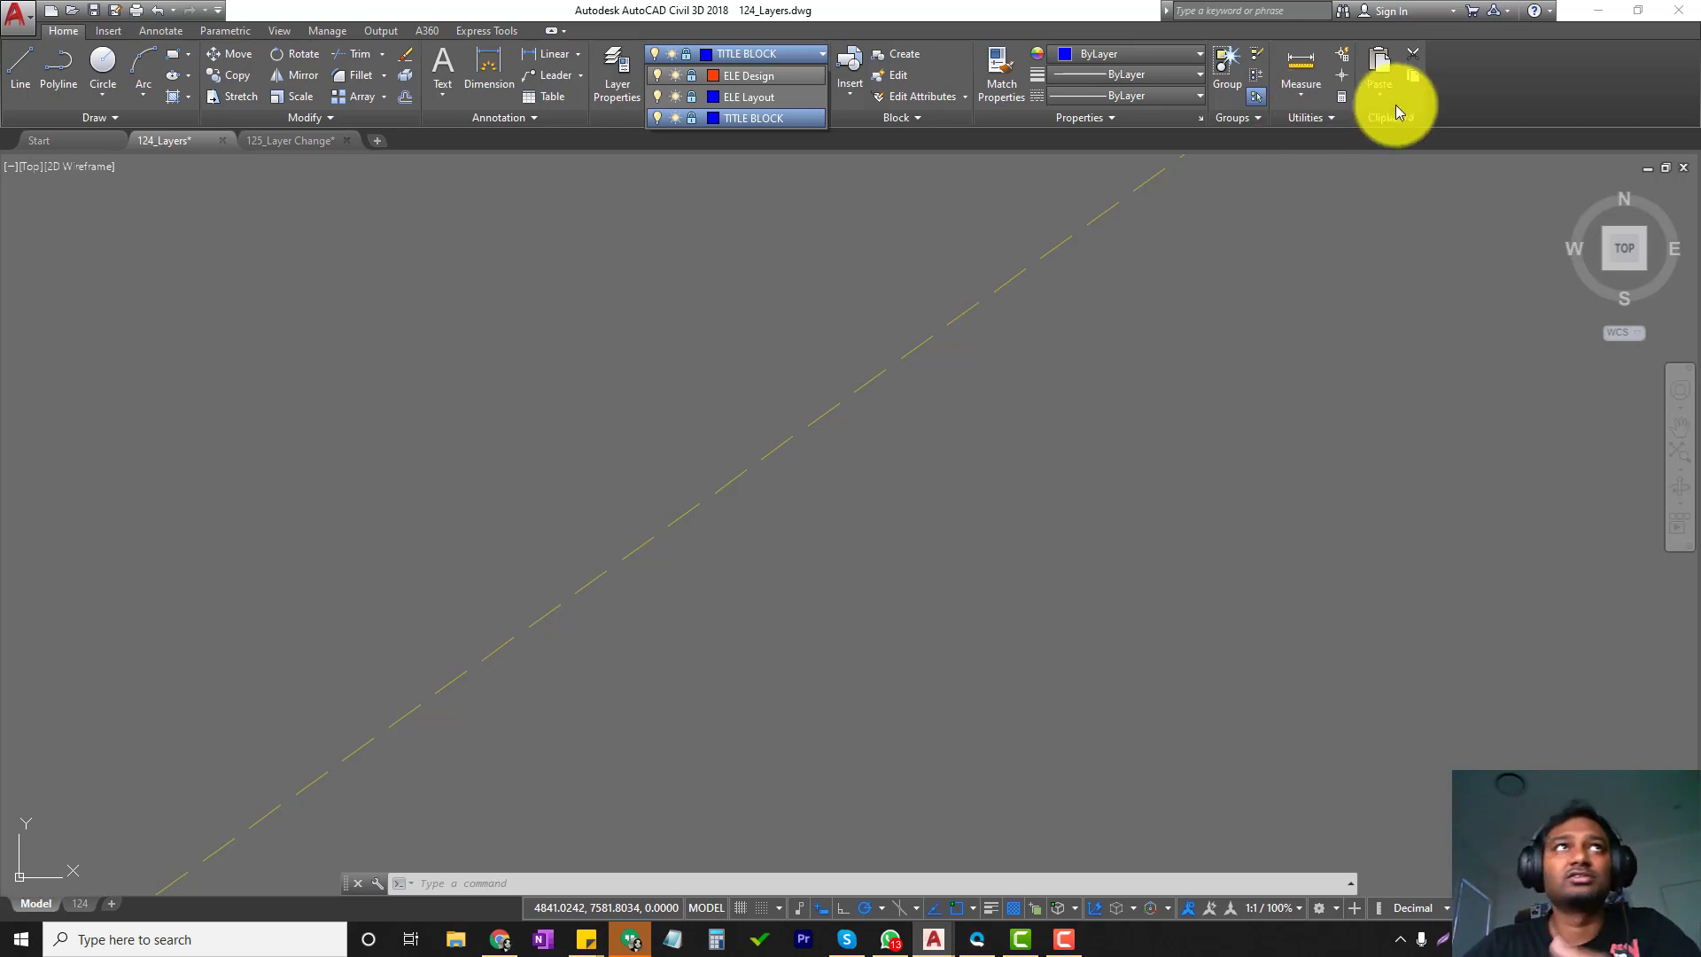
# Create a new layer named ARCH_Roof Design under All and view the layers under the ARCH filter.
pyautogui.click(625, 67)
pyautogui.click(624, 68)
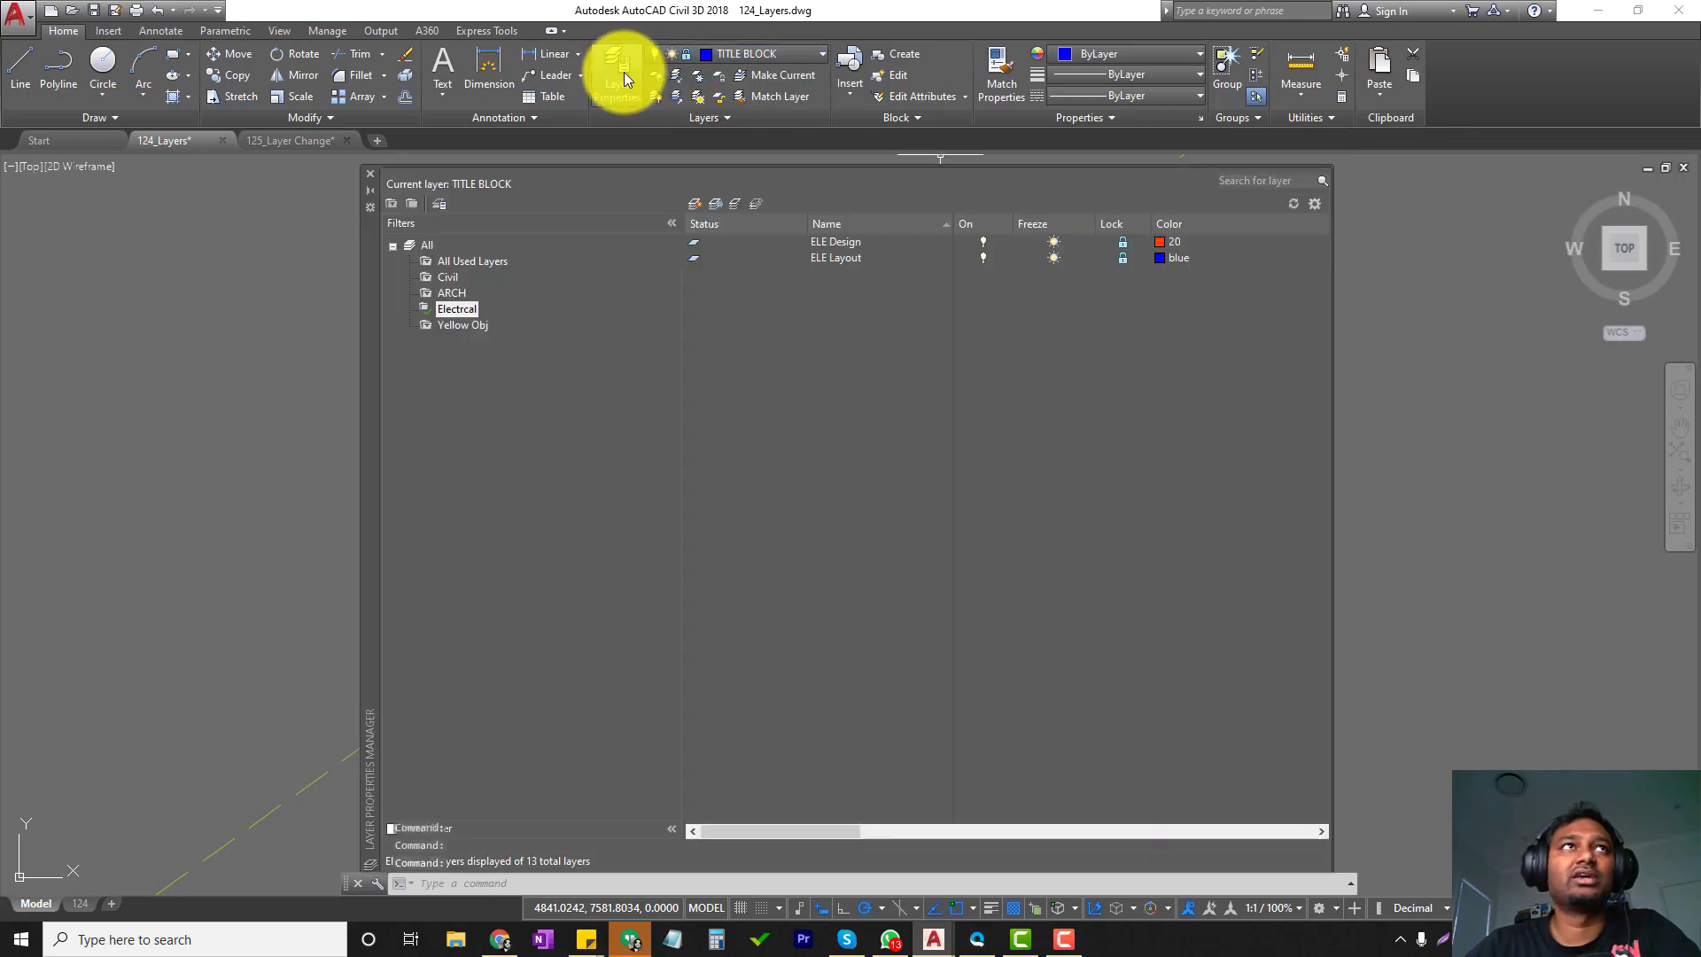
pyautogui.click(429, 245)
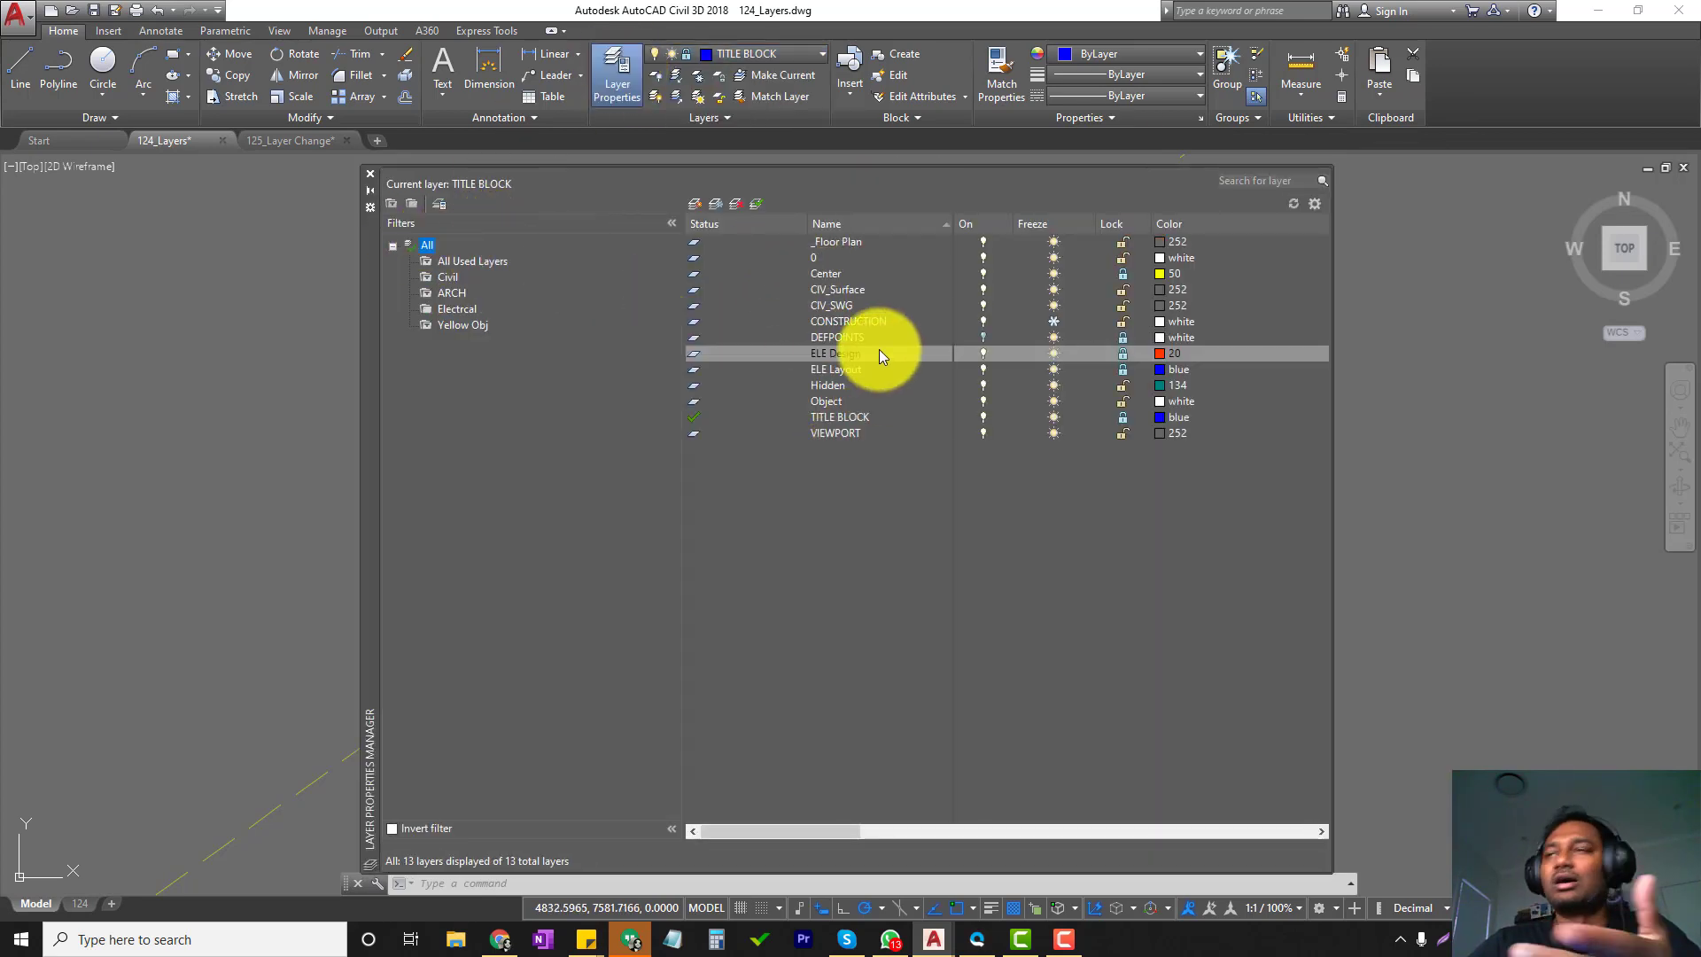
pyautogui.click(695, 203)
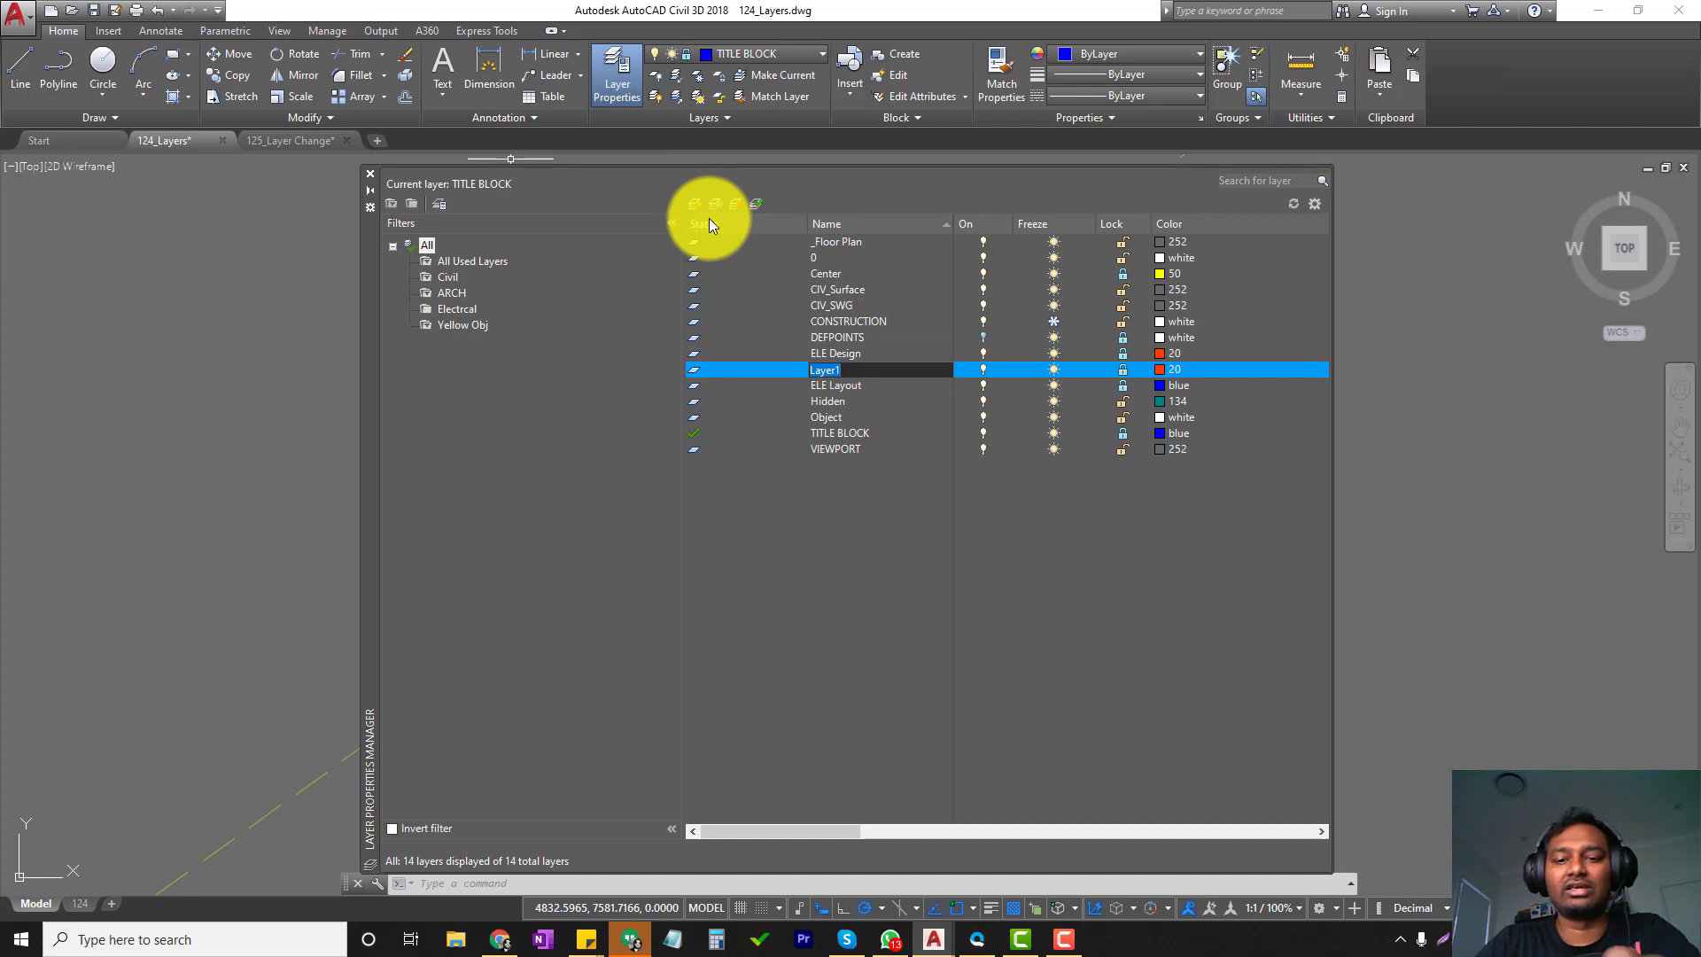
pyautogui.write('ARCH_')
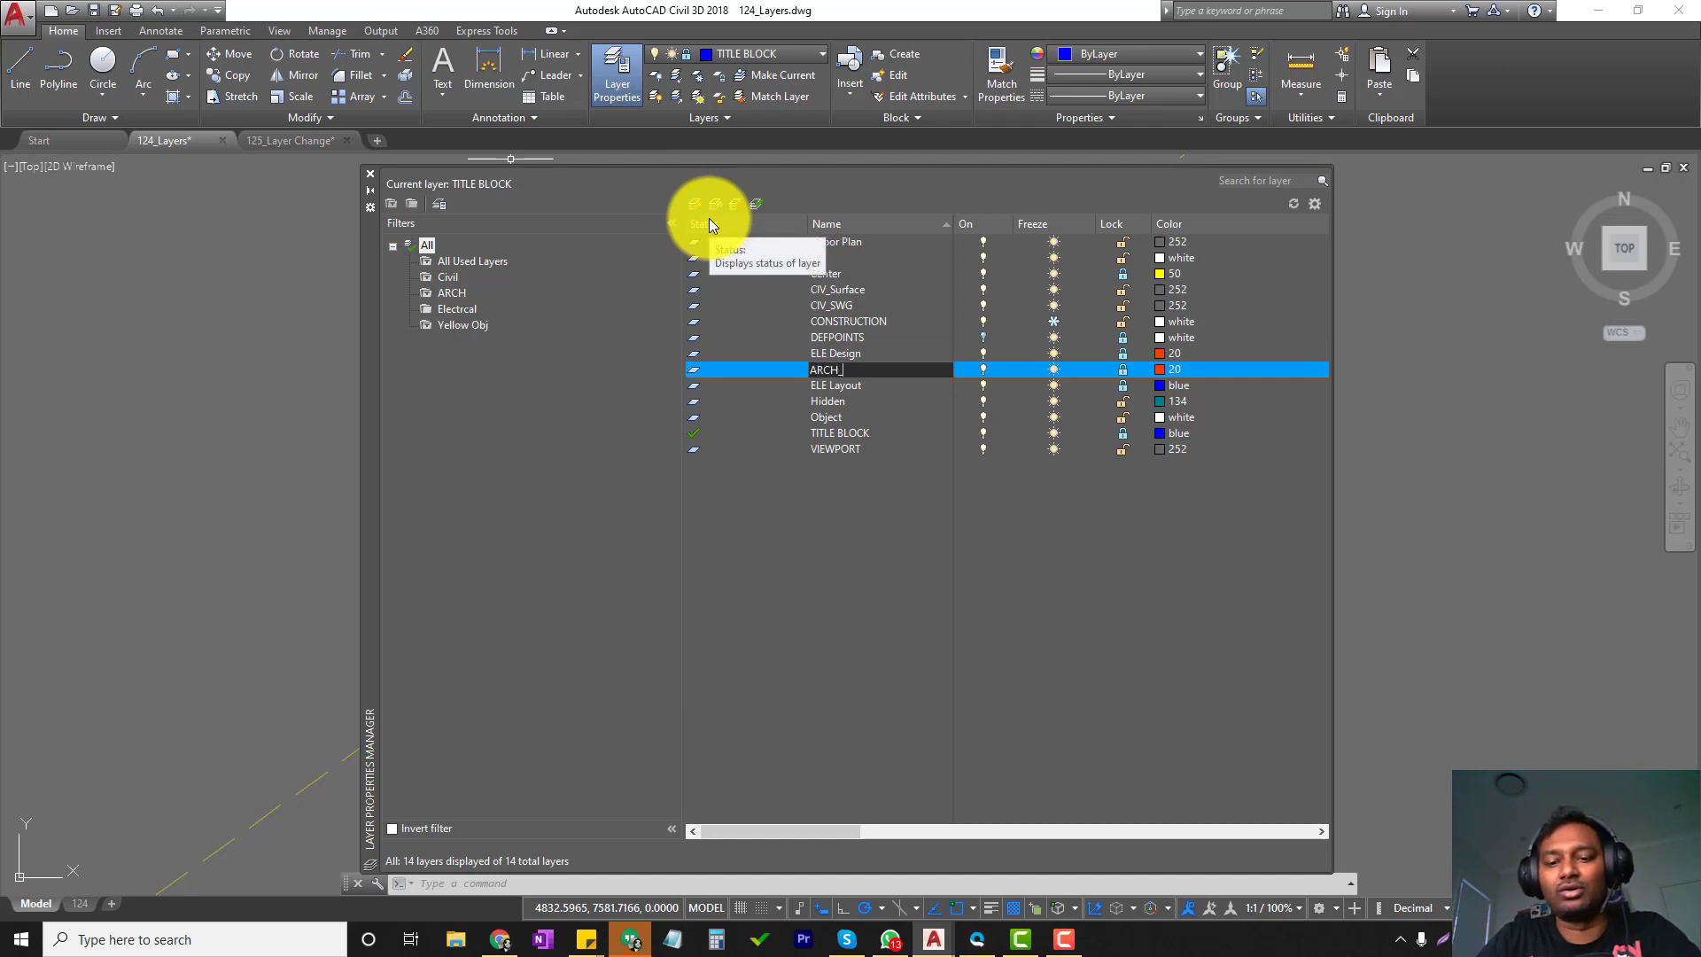
pyautogui.write('Roof De')
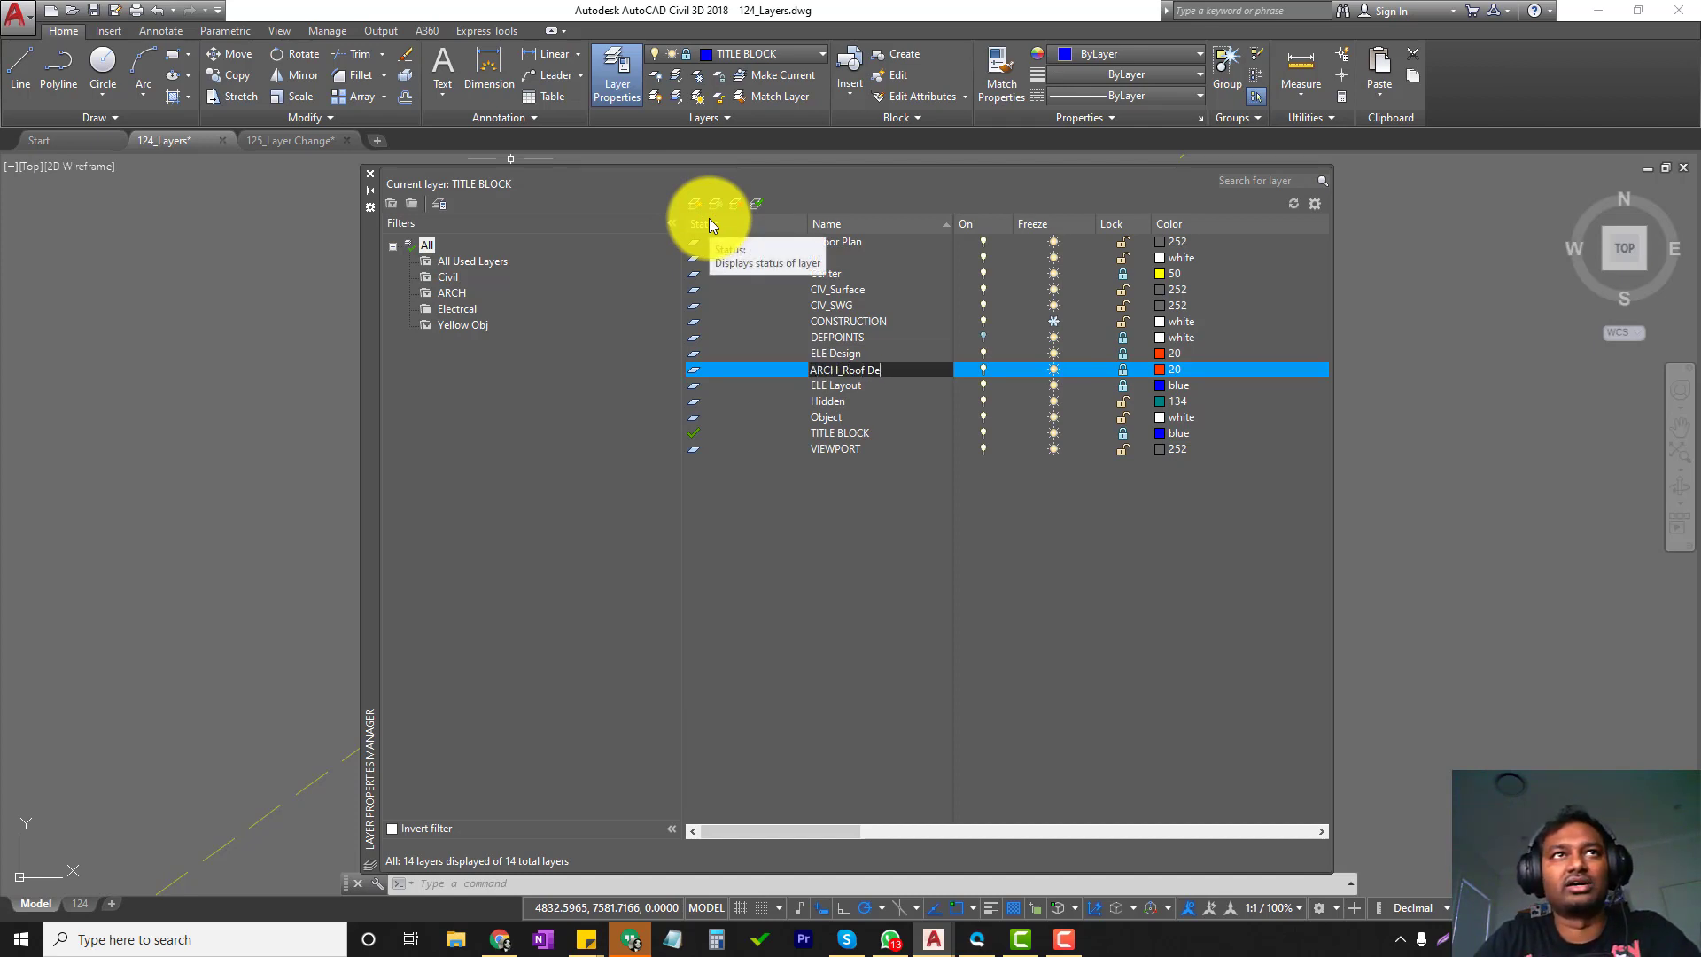
pyautogui.write('sign')
pyautogui.press('Return')
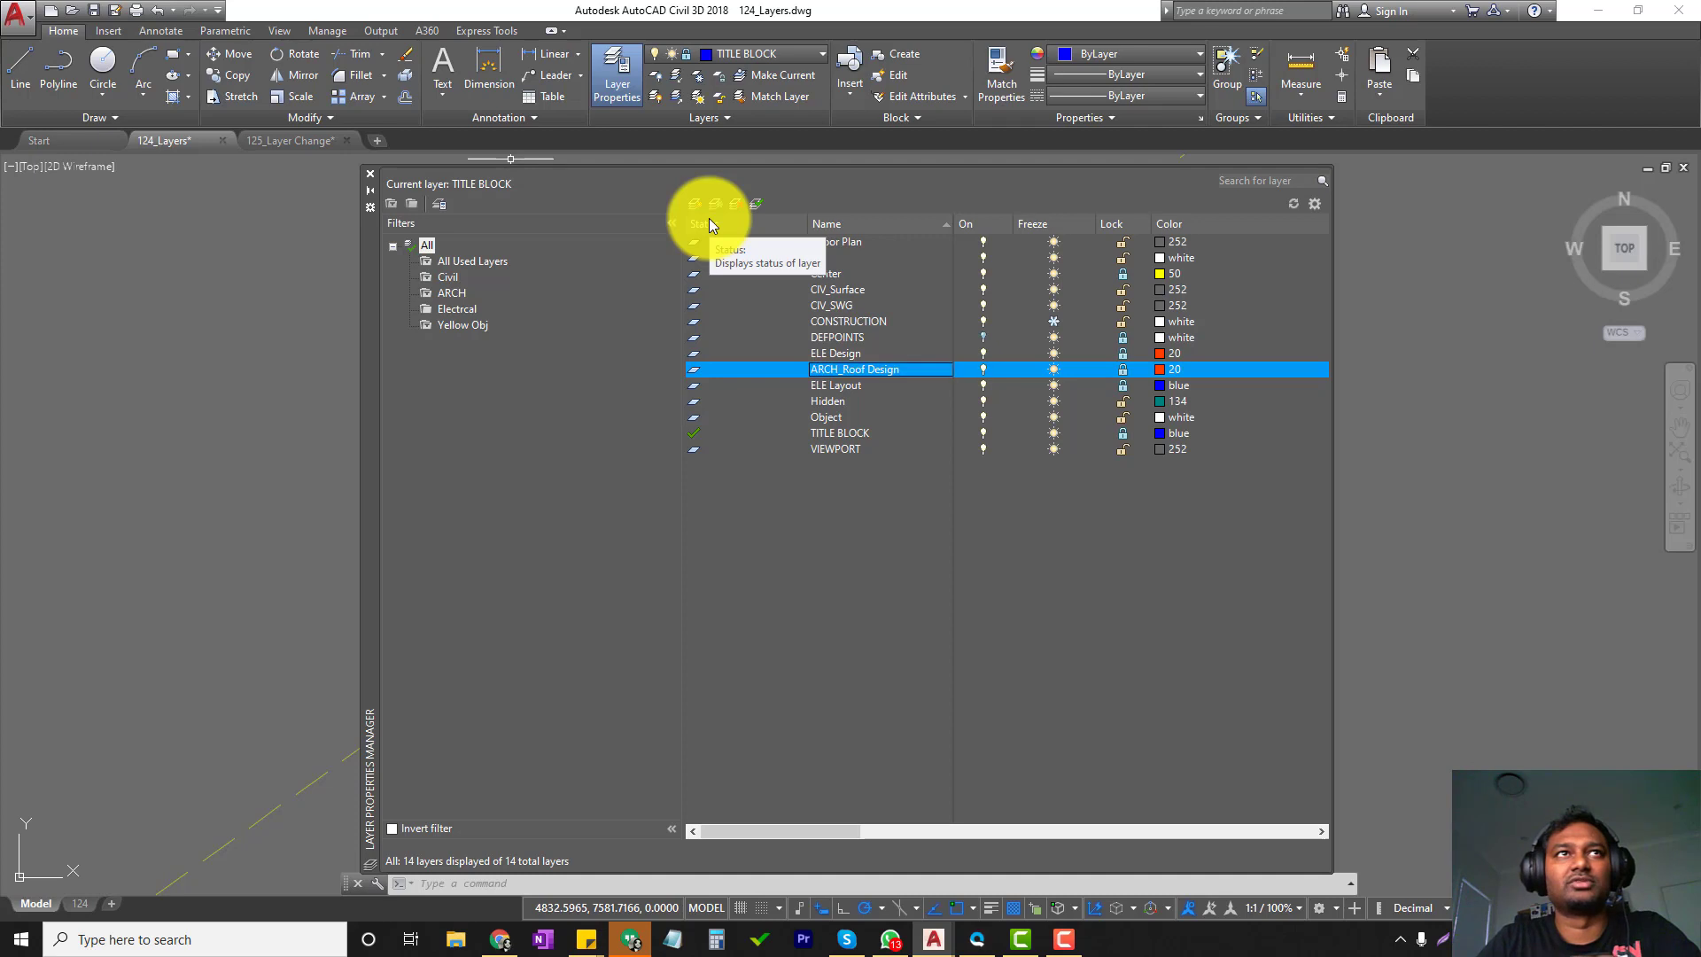
pyautogui.click(445, 292)
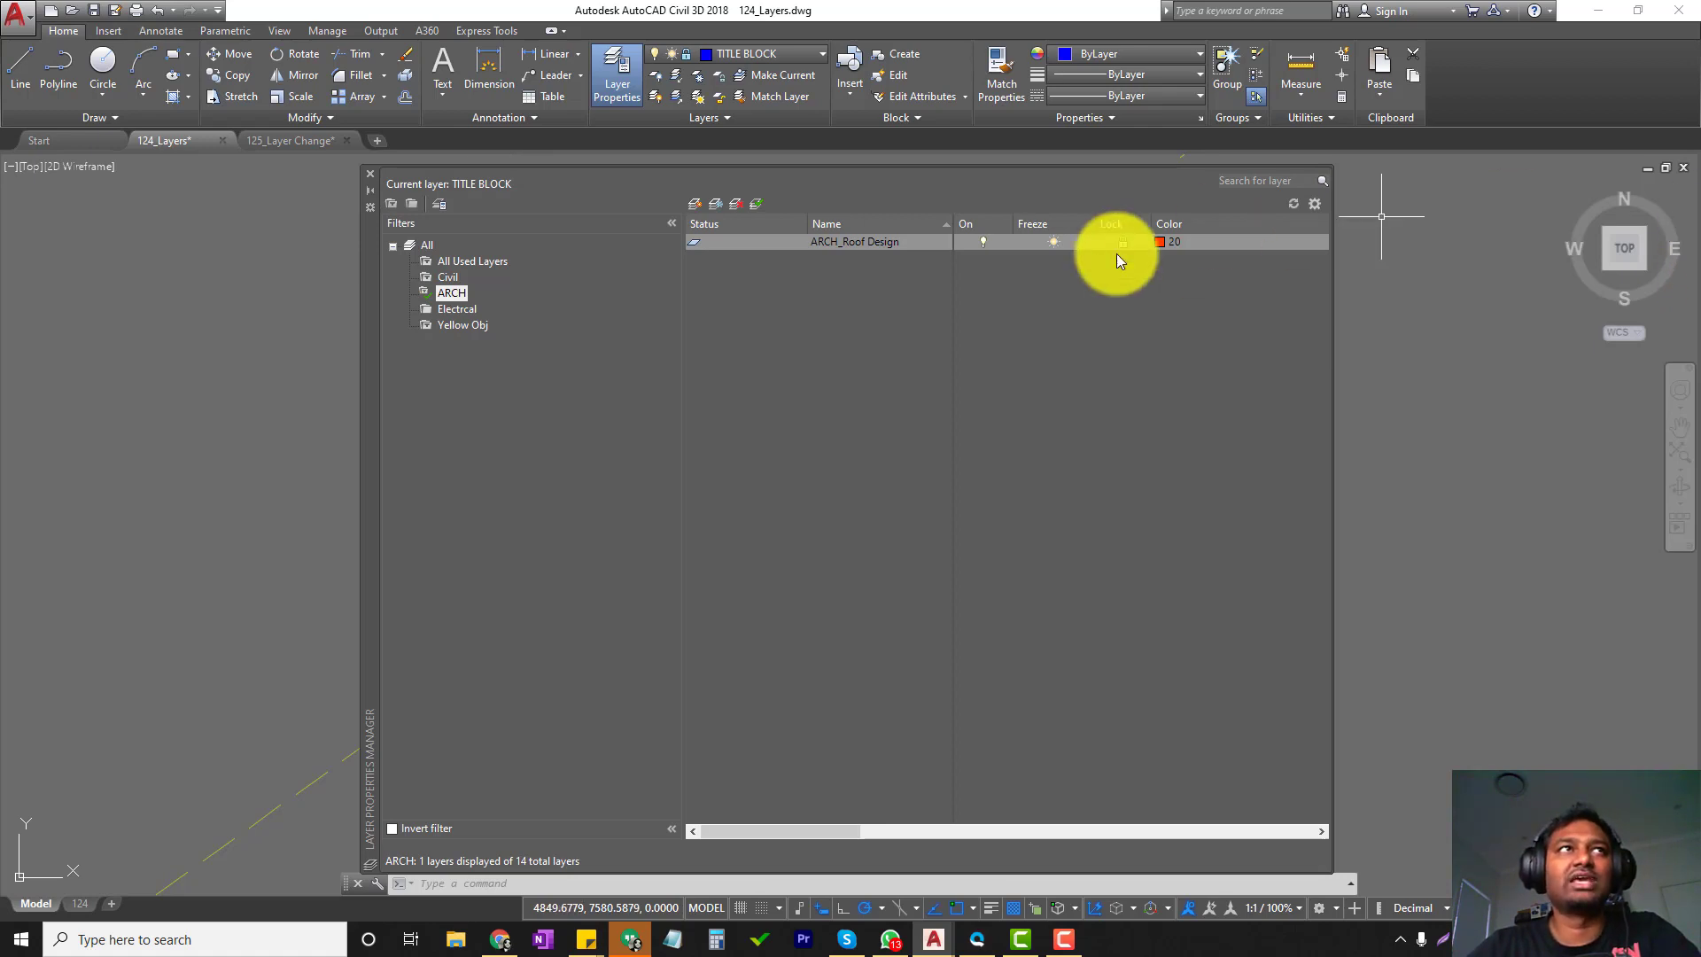
# Create a new layer named Warning under All.
pyautogui.click(420, 249)
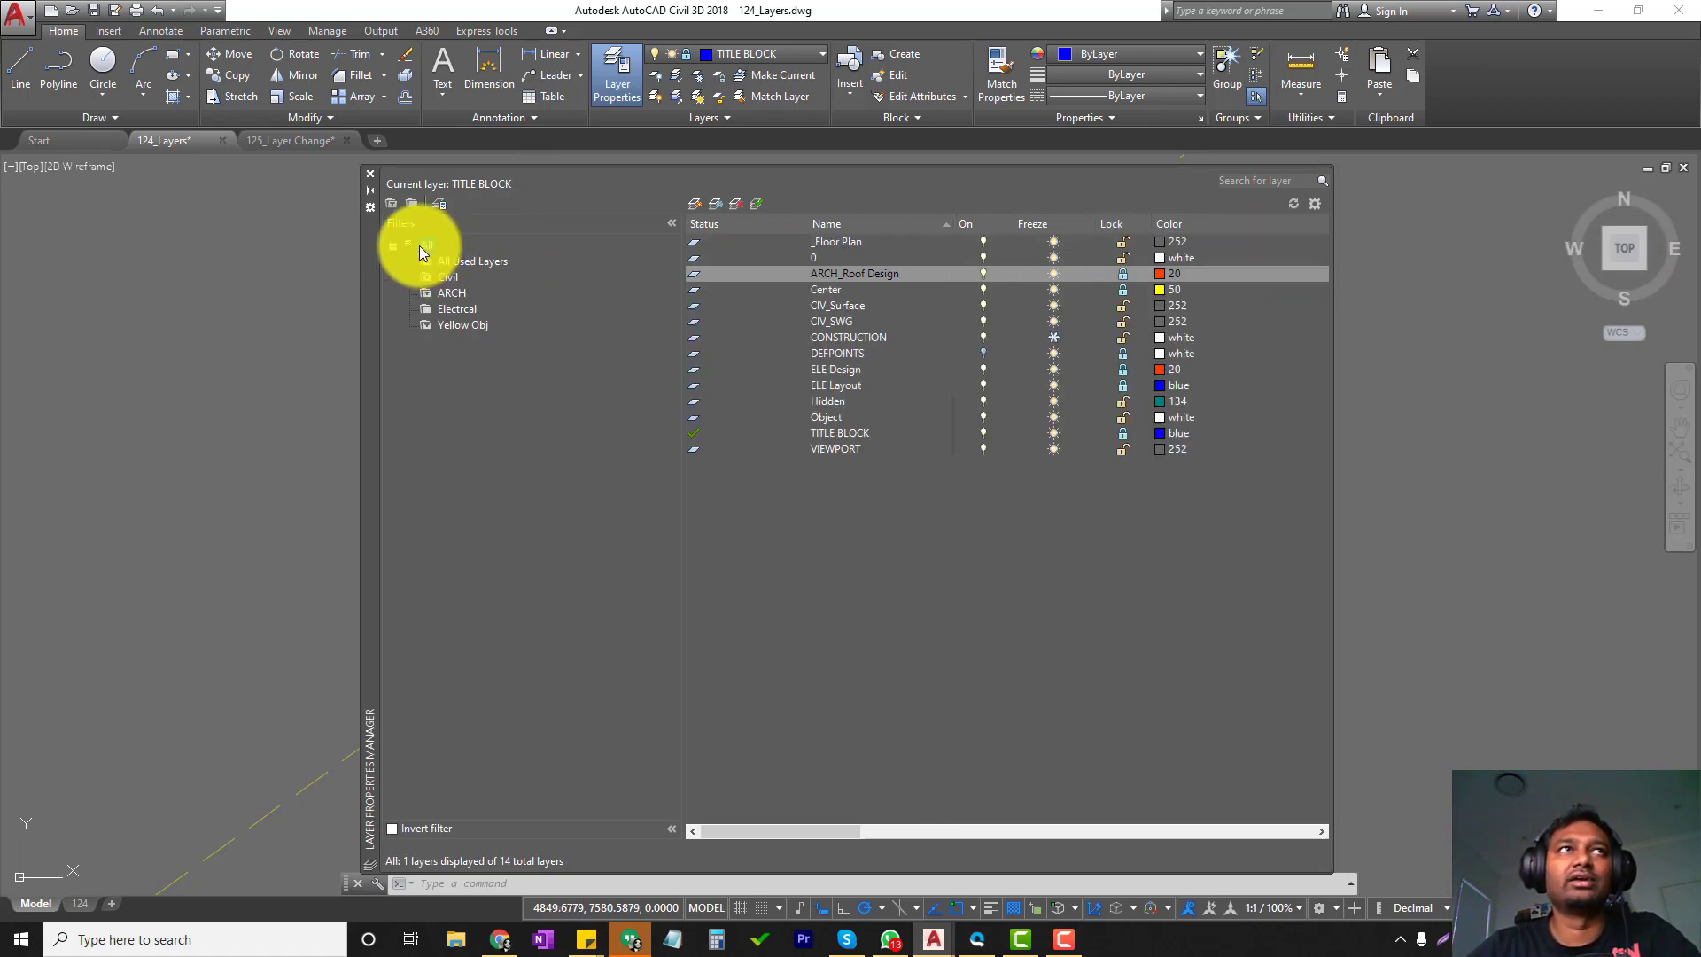
pyautogui.click(694, 205)
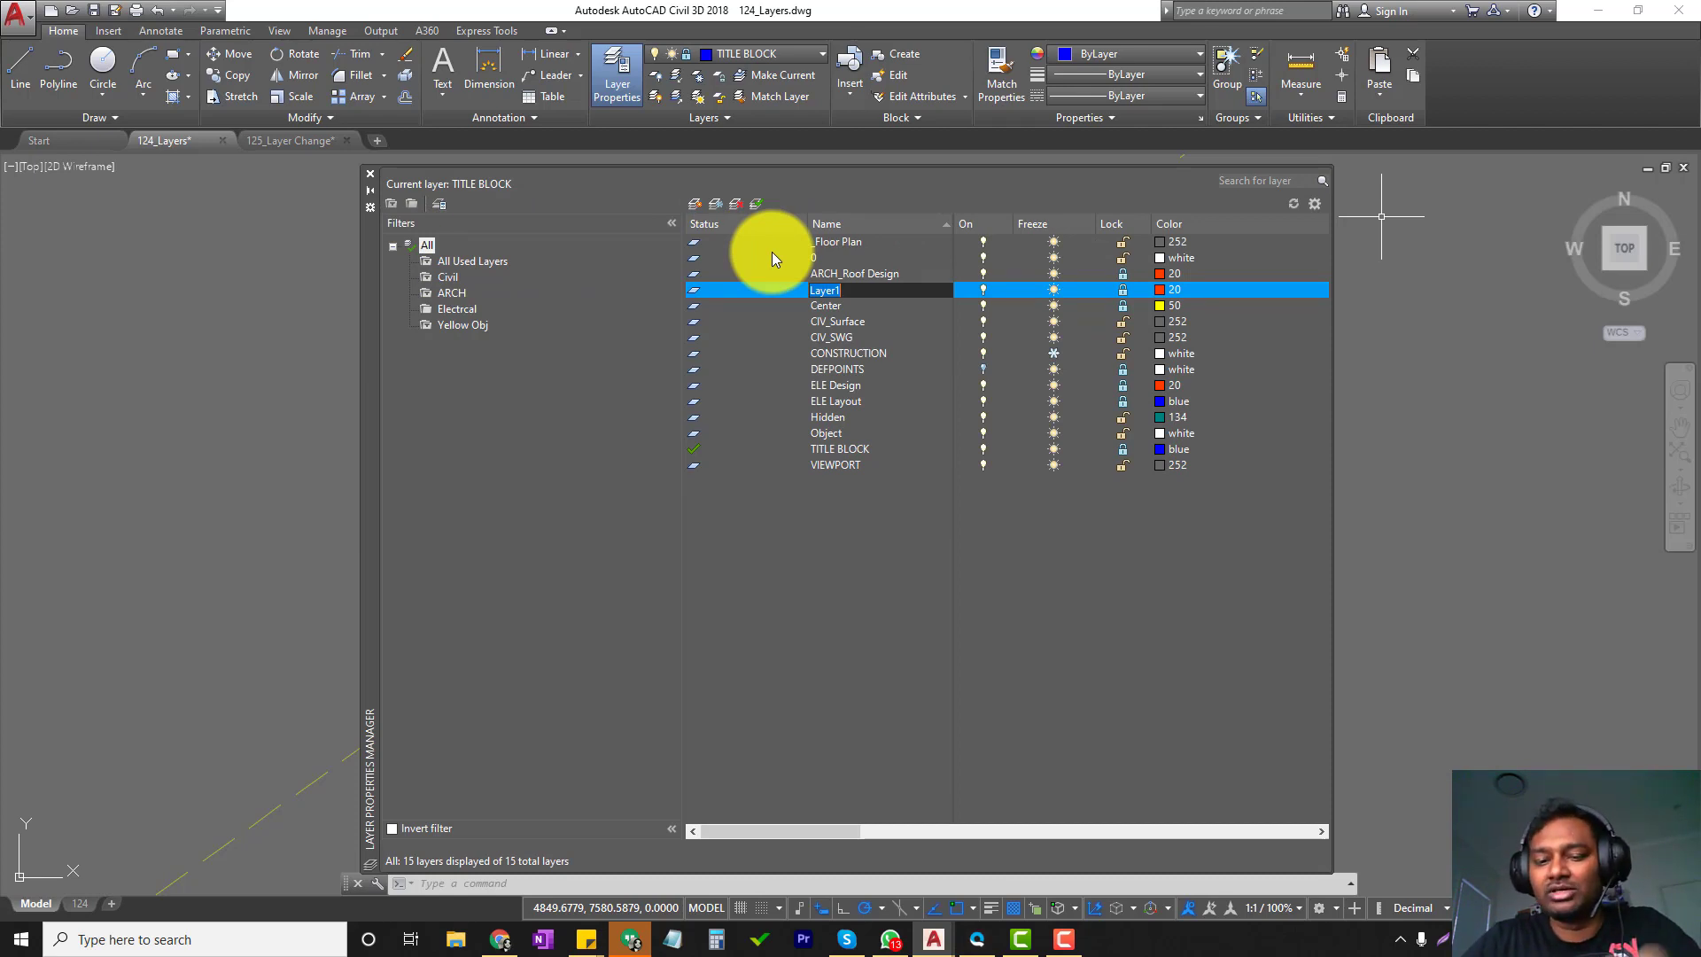
pyautogui.write('WArning')
pyautogui.press('BackSpace')
pyautogui.press('BackSpace')
pyautogui.press('BackSpace')
pyautogui.press('BackSpace')
pyautogui.press('BackSpace')
pyautogui.press('BackSpace')
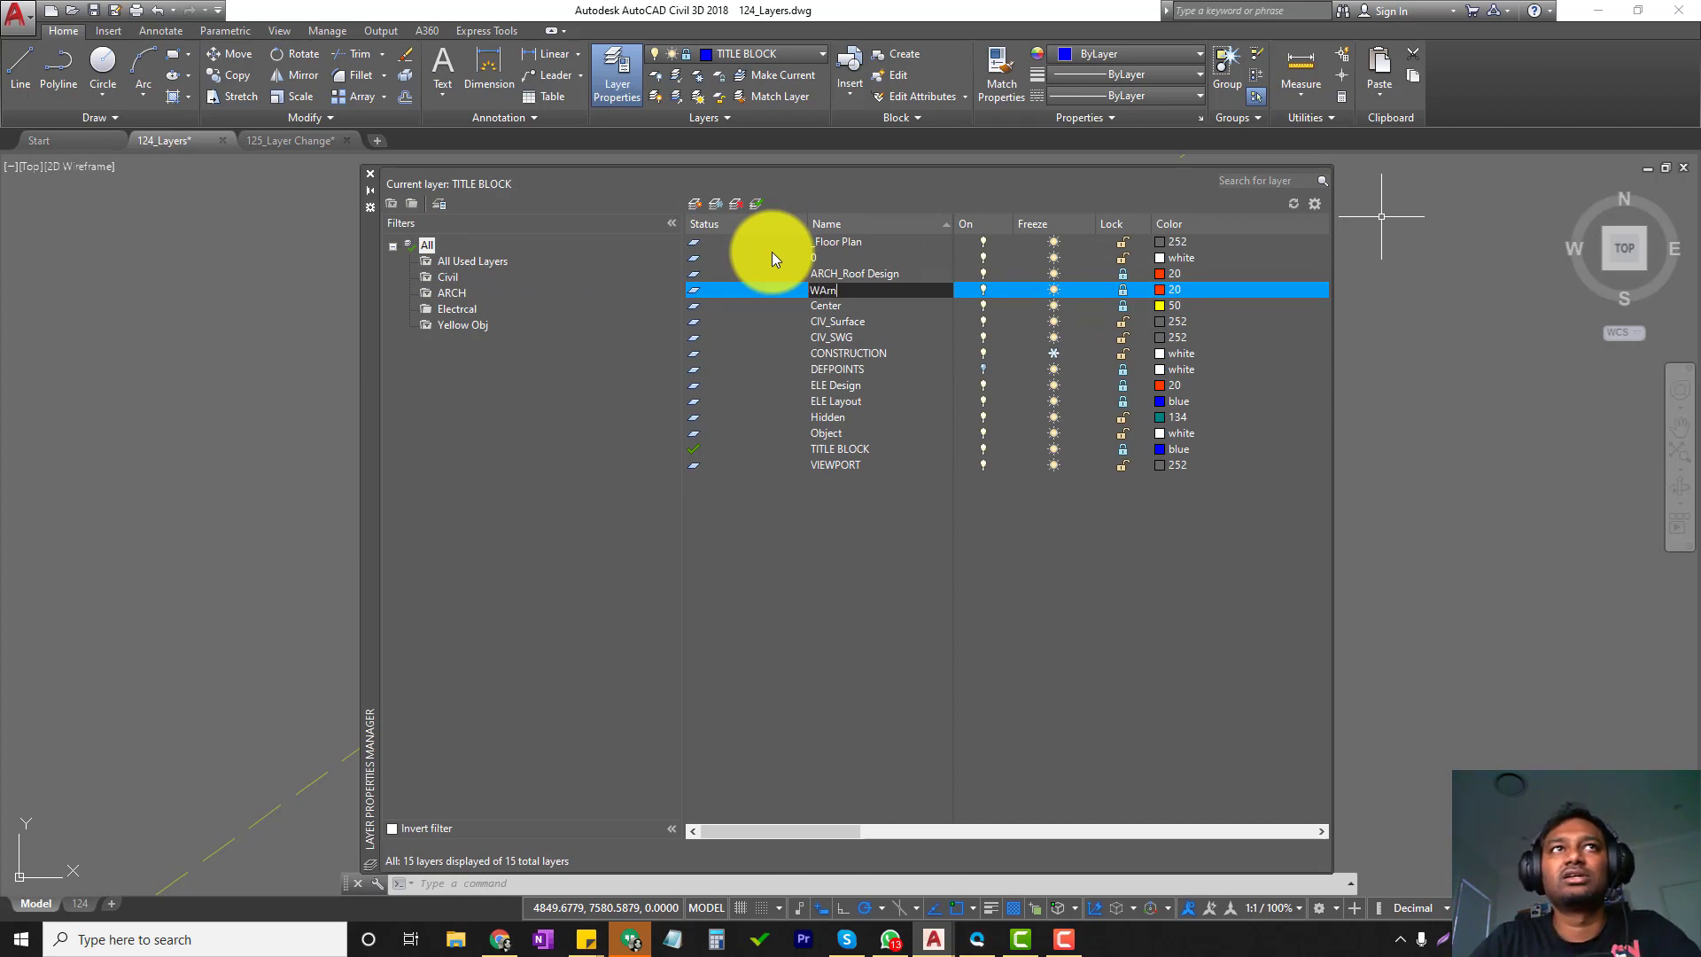
pyautogui.write('arning')
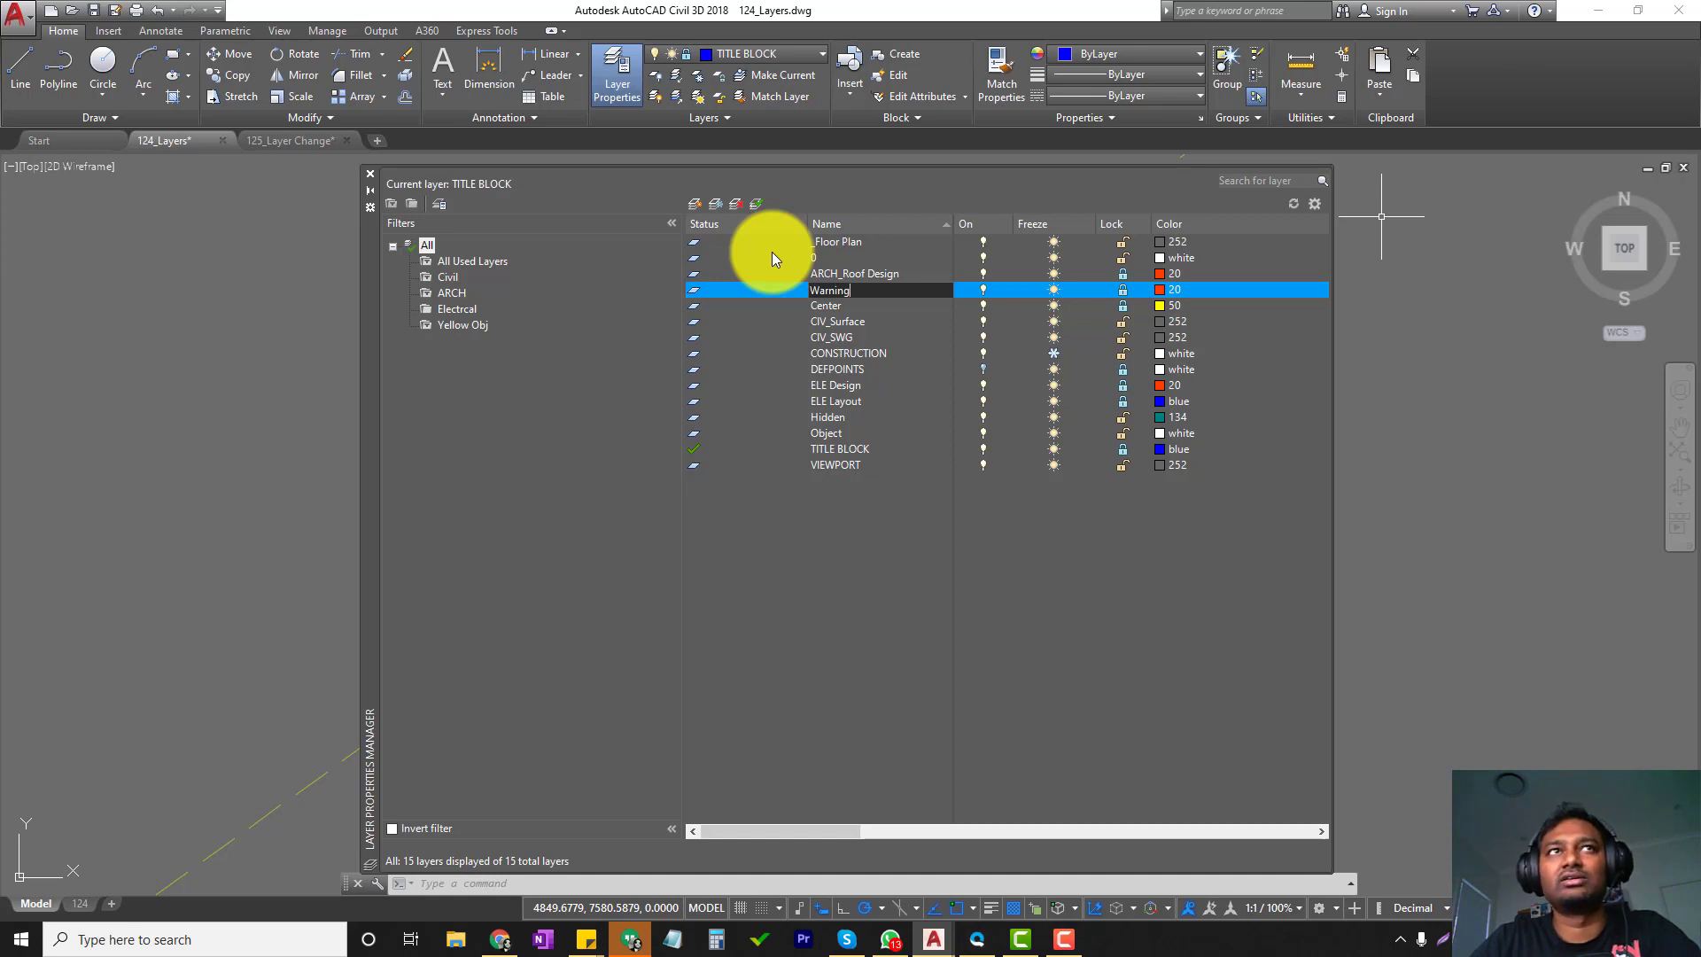
pyautogui.press('Return')
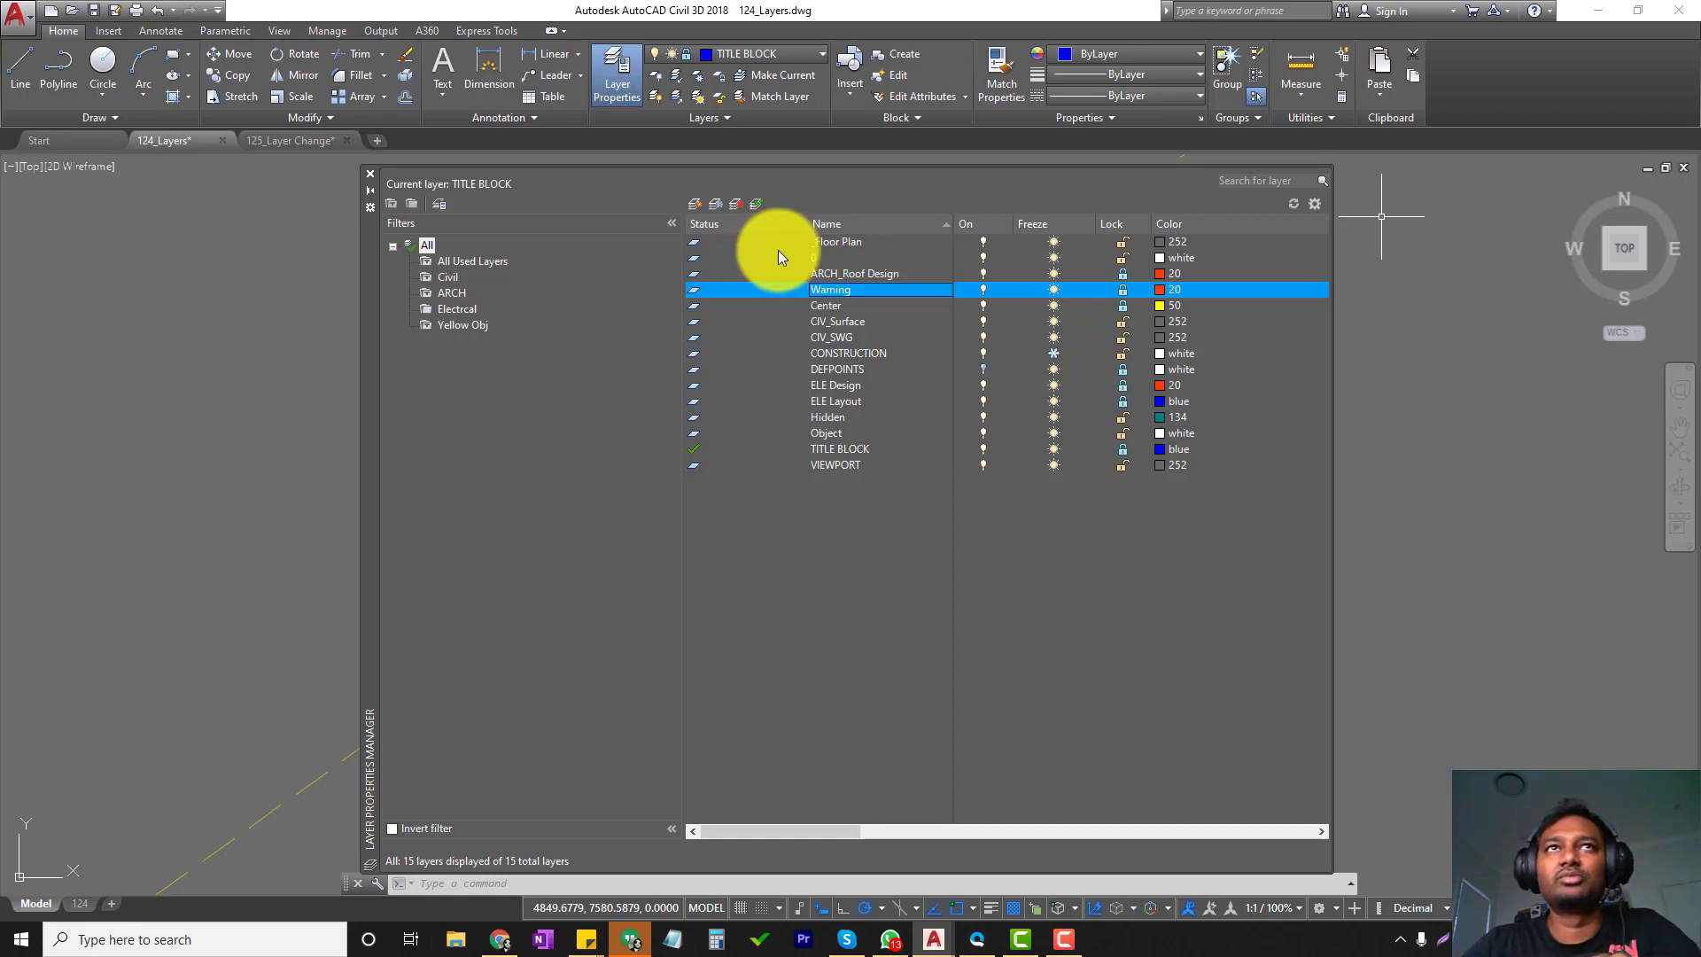
# Set the Warning layer's color to yellow.
pyautogui.click(1153, 289)
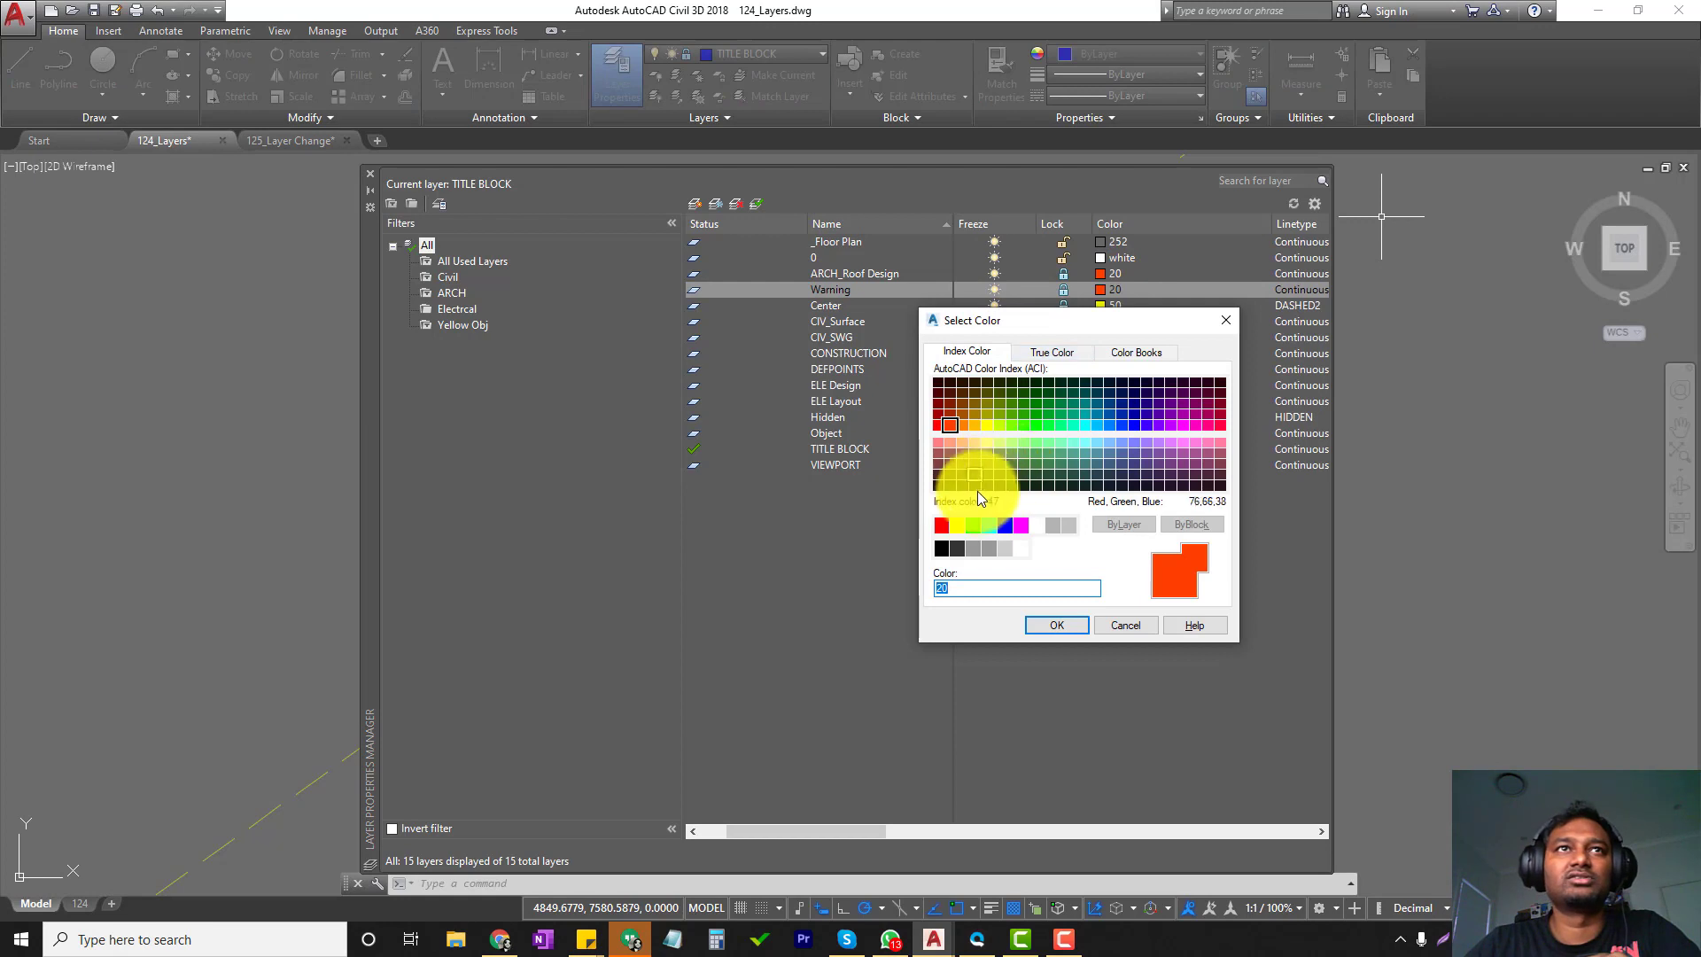
pyautogui.click(957, 524)
pyautogui.click(1056, 624)
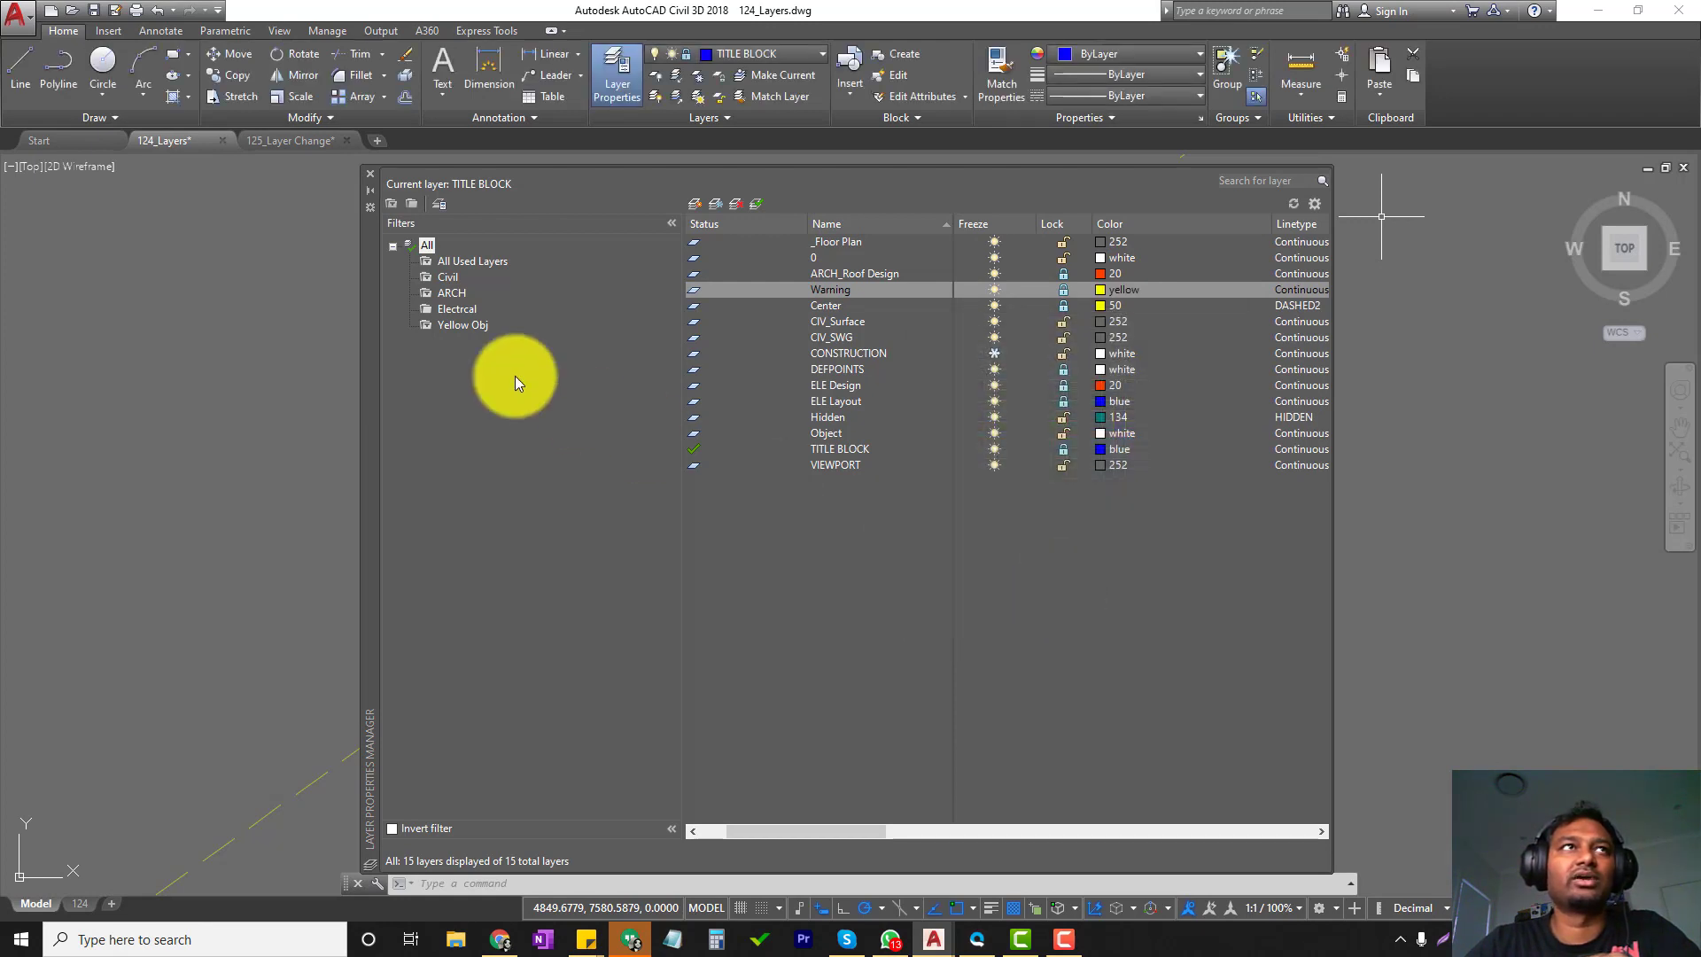
# View the layers under the Yellow Obj filter, and leave the layer manager with the Civil filter active.
pyautogui.click(461, 326)
pyautogui.click(848, 241)
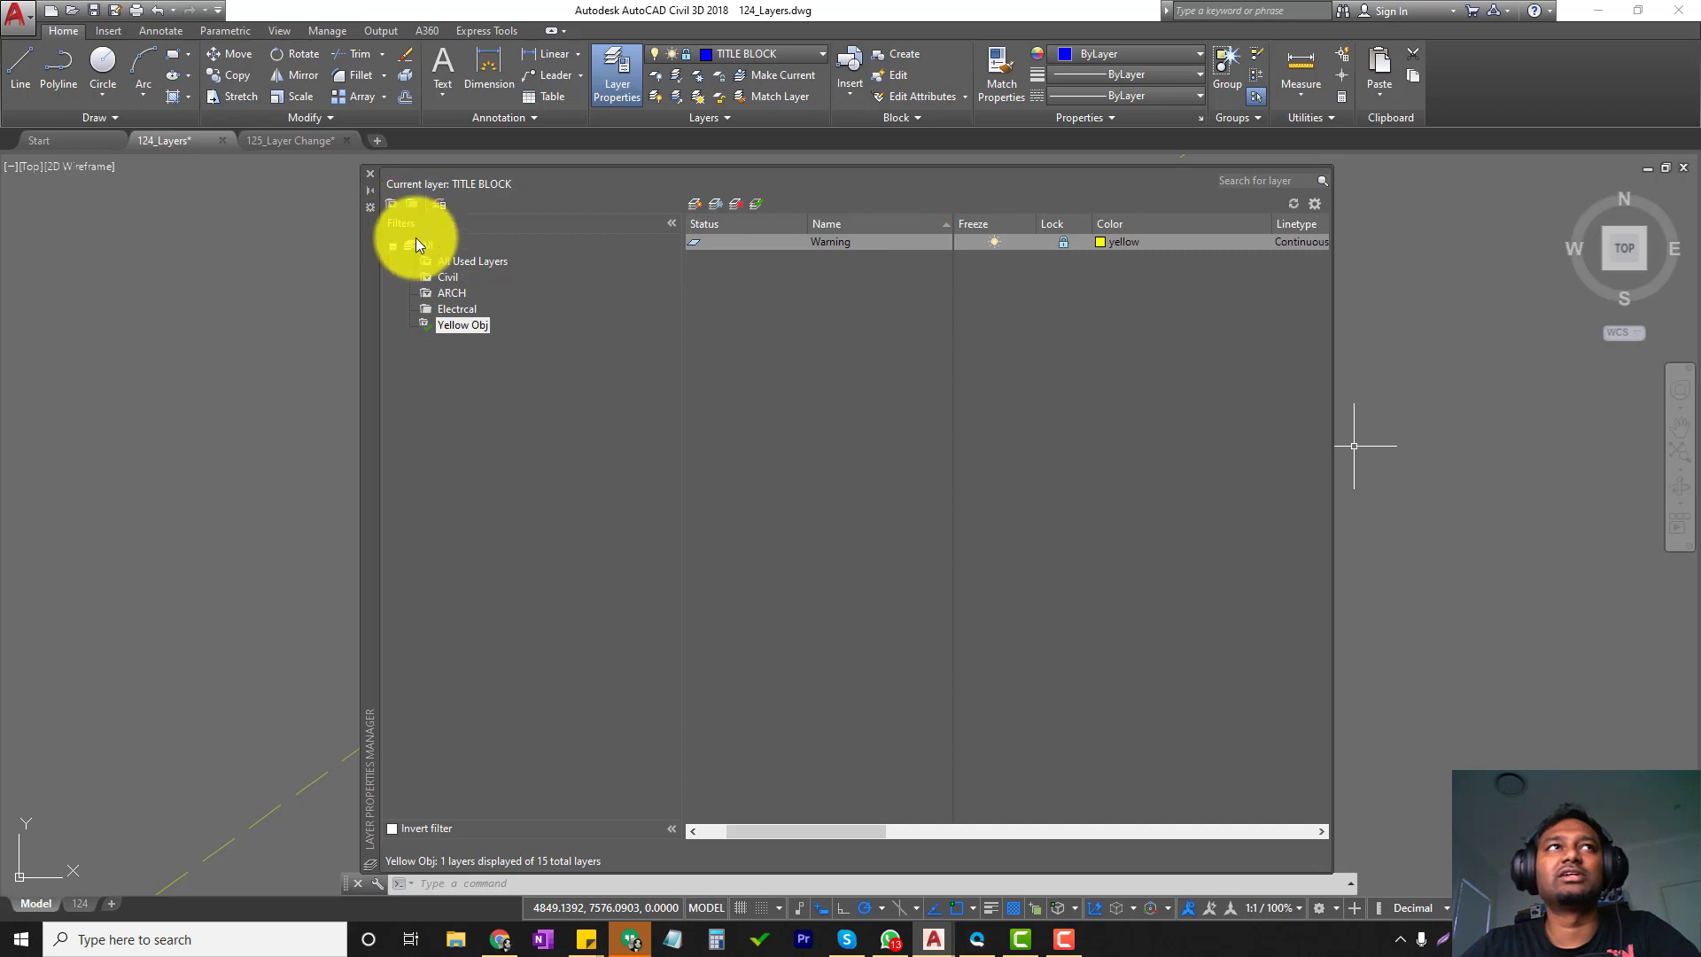
pyautogui.click(430, 275)
pyautogui.click(371, 173)
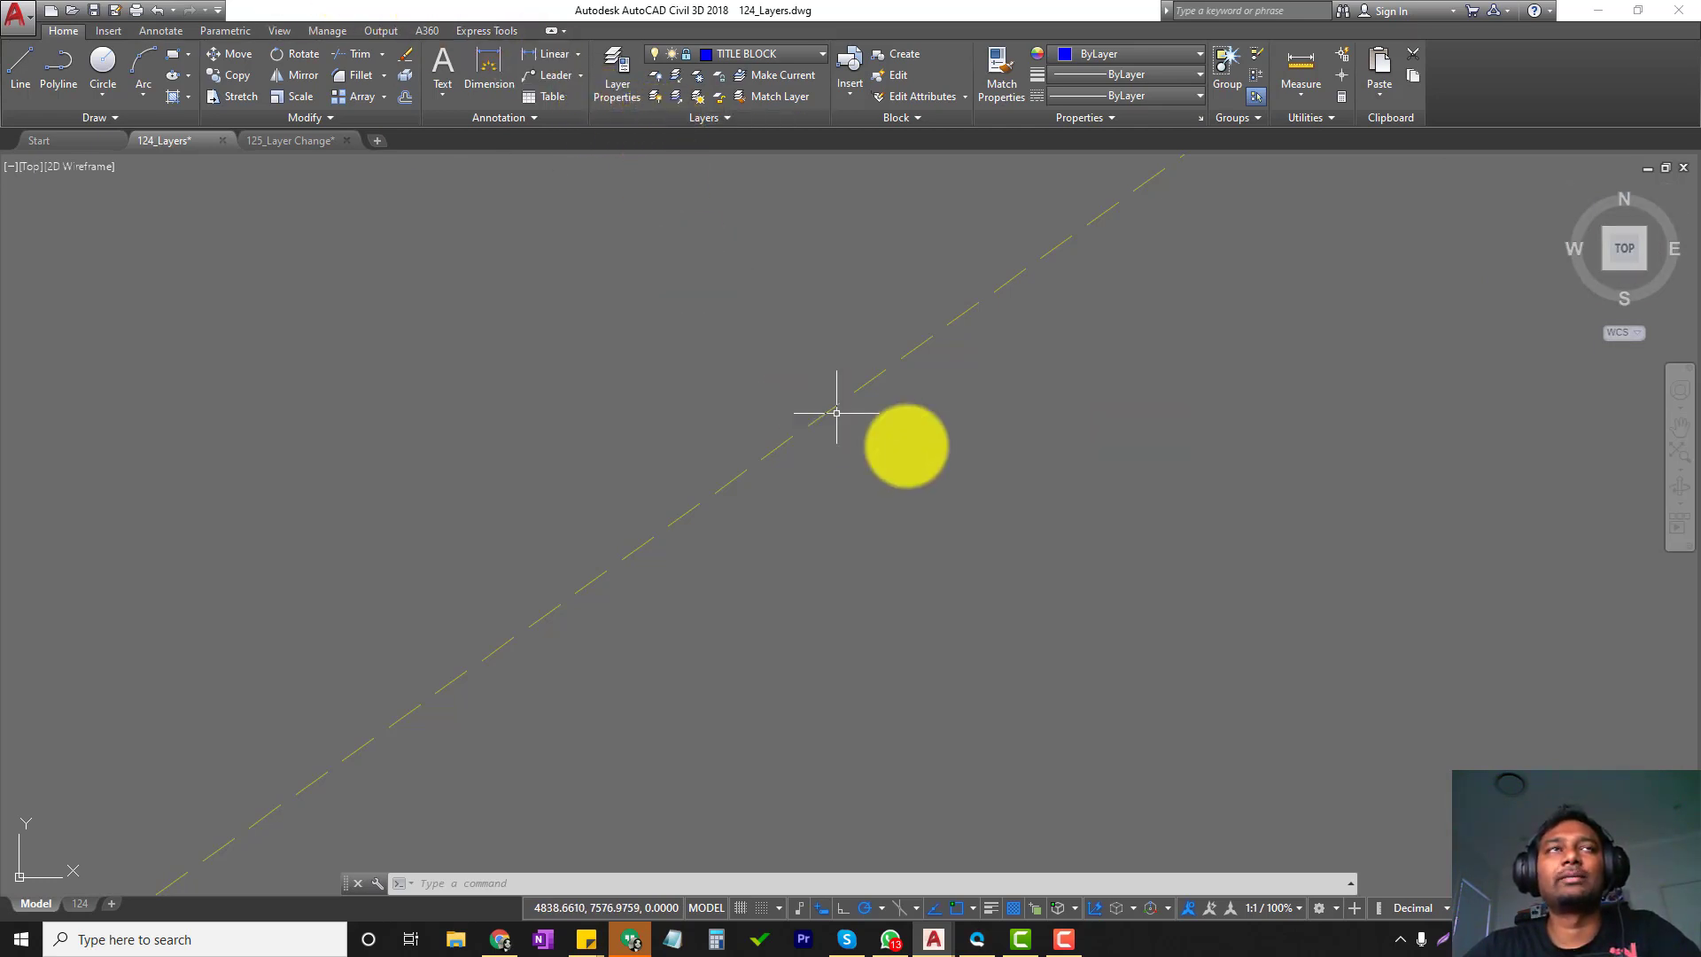
# Unlock the TITLE BLOCK layer from the drawing's layer list.
pyautogui.scroll(-5, 904, 449)
pyautogui.moveTo(1004, 465); pyautogui.dragTo(471, 322, button='middle')
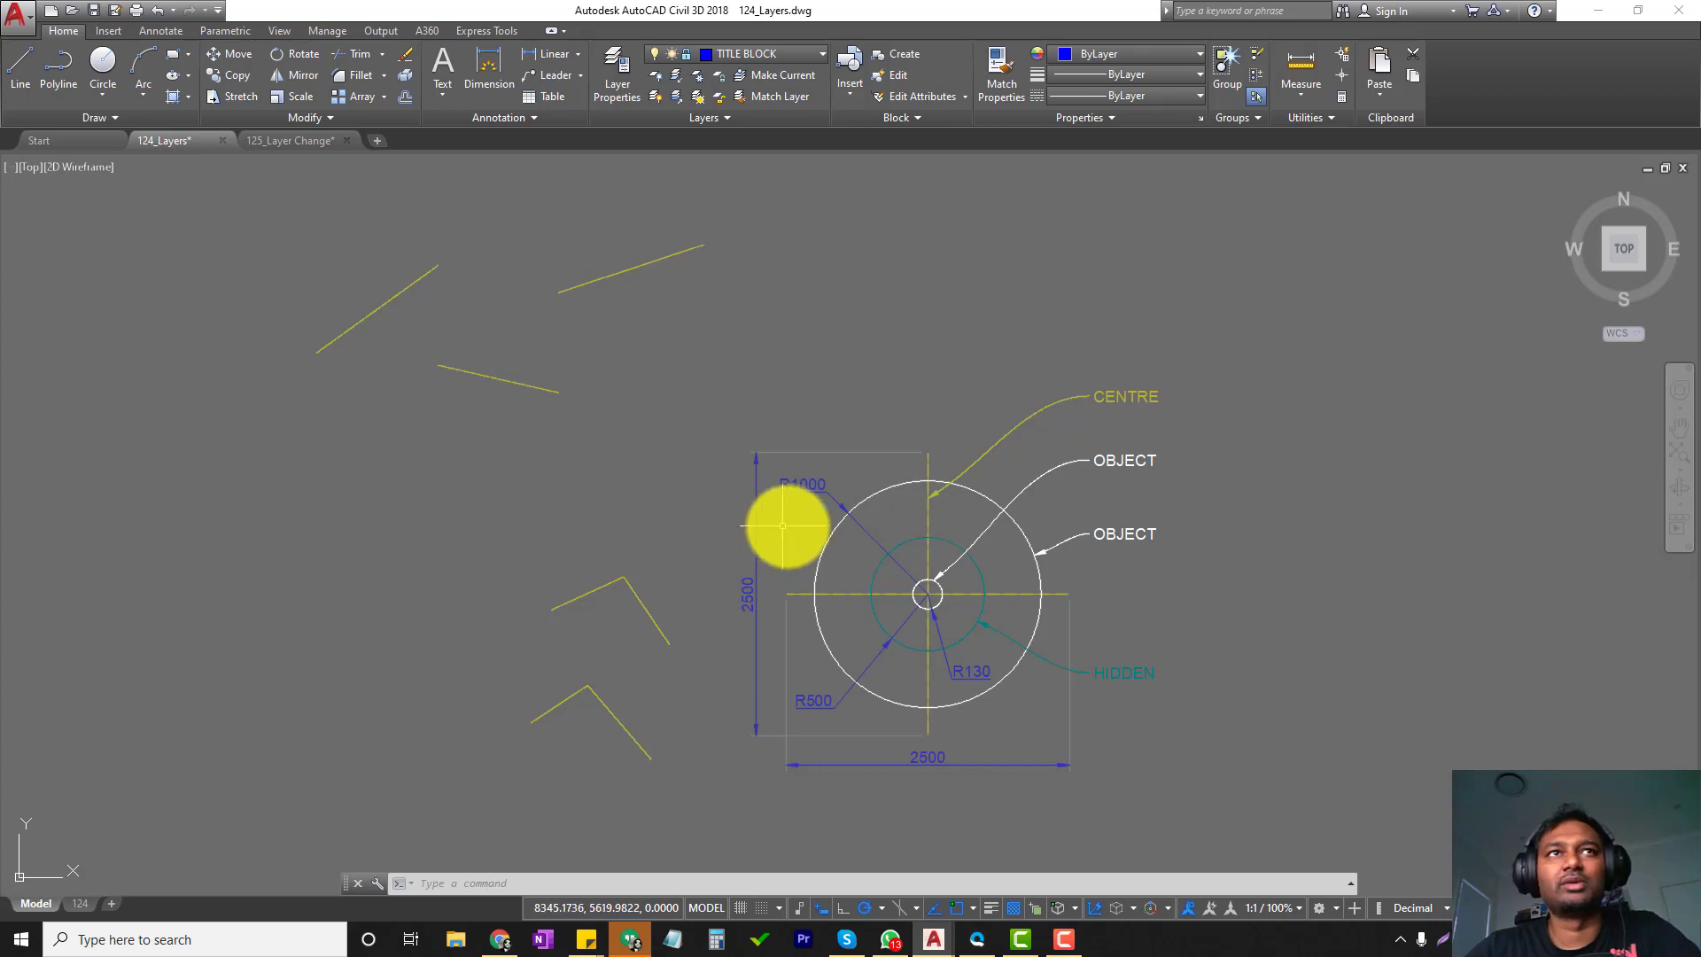
pyautogui.moveTo(764, 512)
pyautogui.mouseDown(button='middle')
pyautogui.moveTo(775, 437)
pyautogui.moveTo(733, 368)
pyautogui.mouseUp(button='middle')
pyautogui.scroll(3, 719, 424)
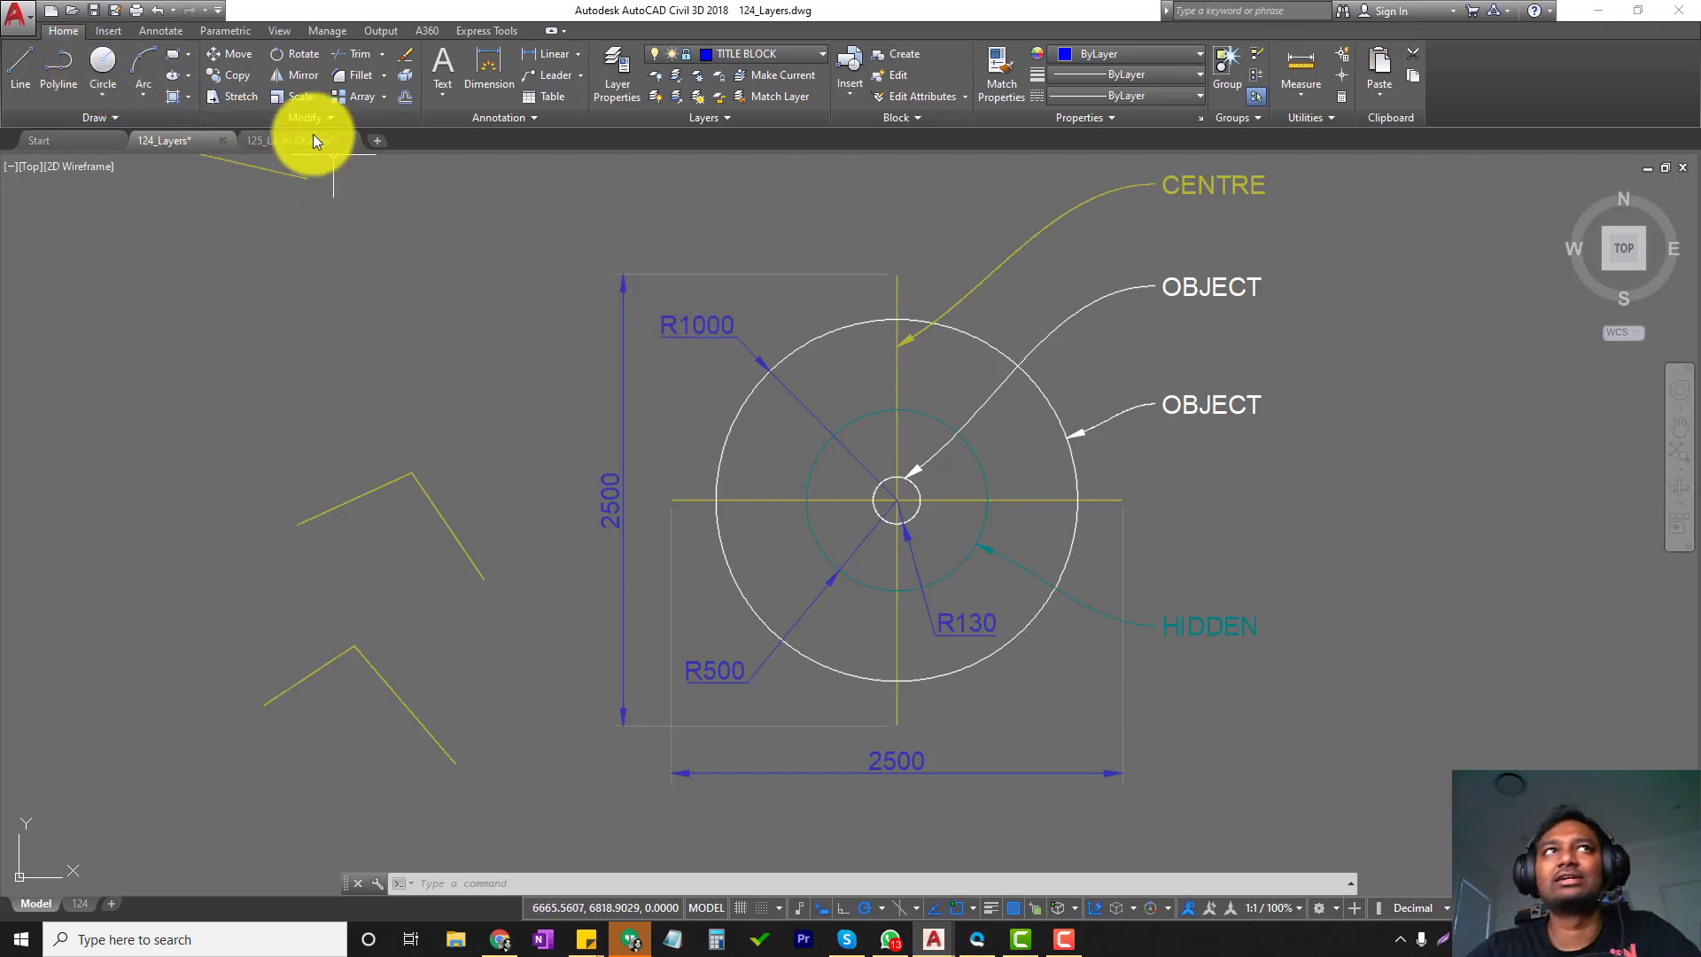
pyautogui.click(714, 55)
pyautogui.click(693, 120)
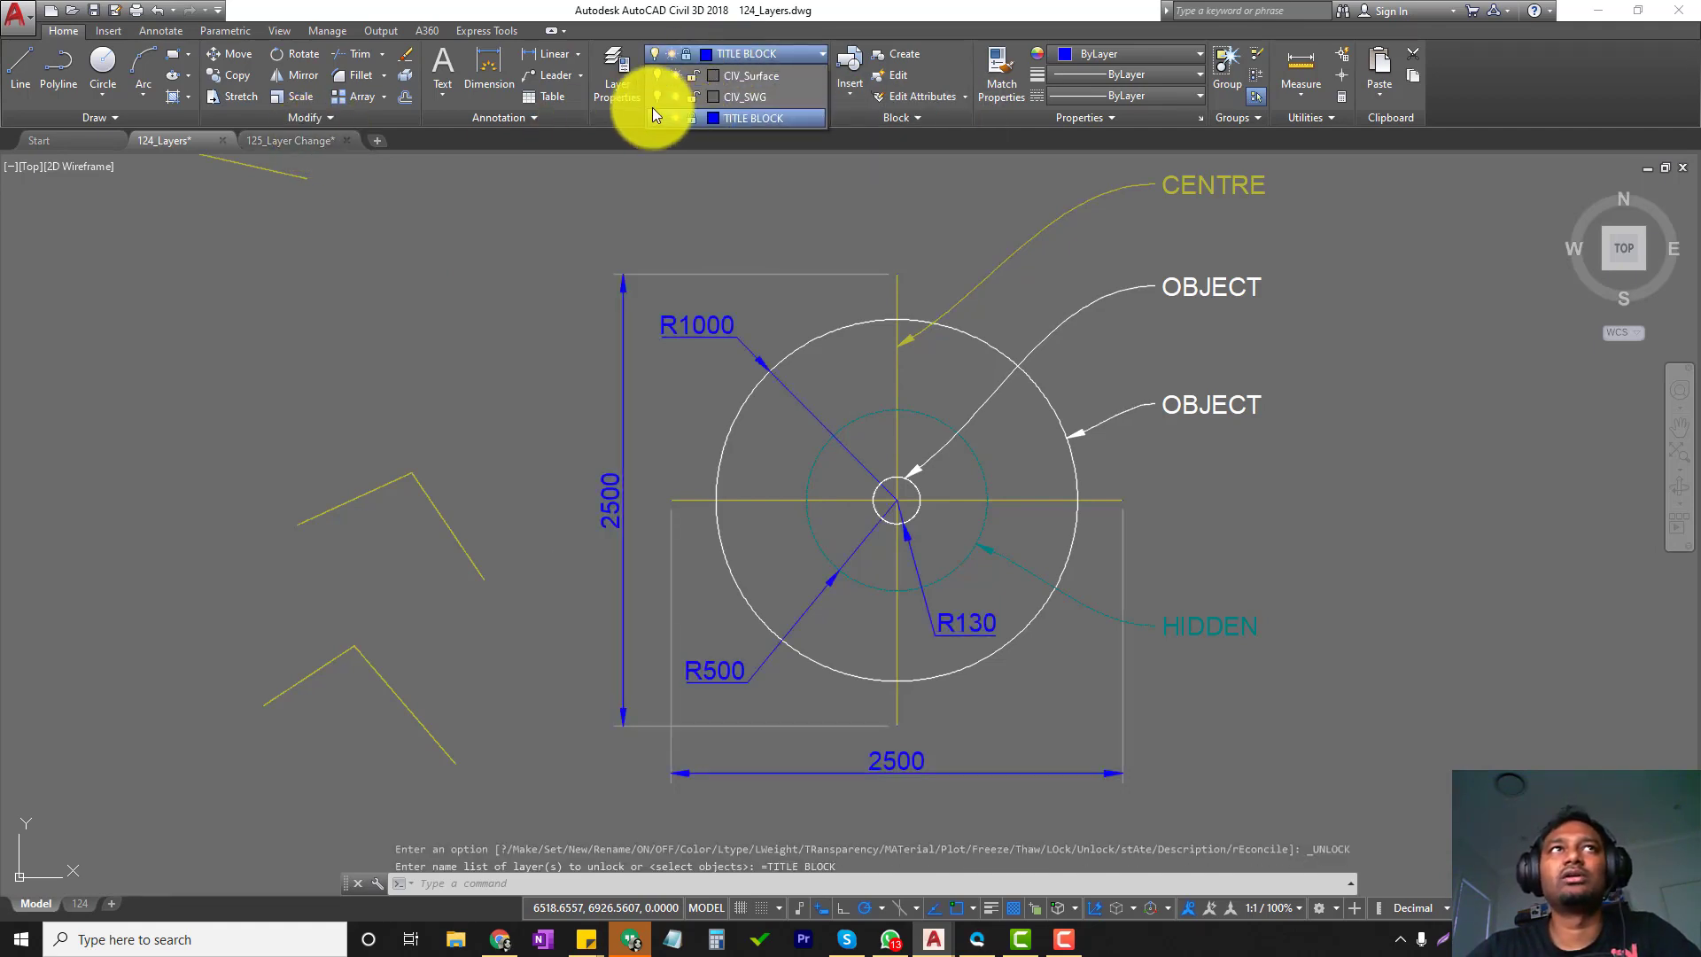
# Reset the layer filter to All and close the layer manager.
pyautogui.click(623, 69)
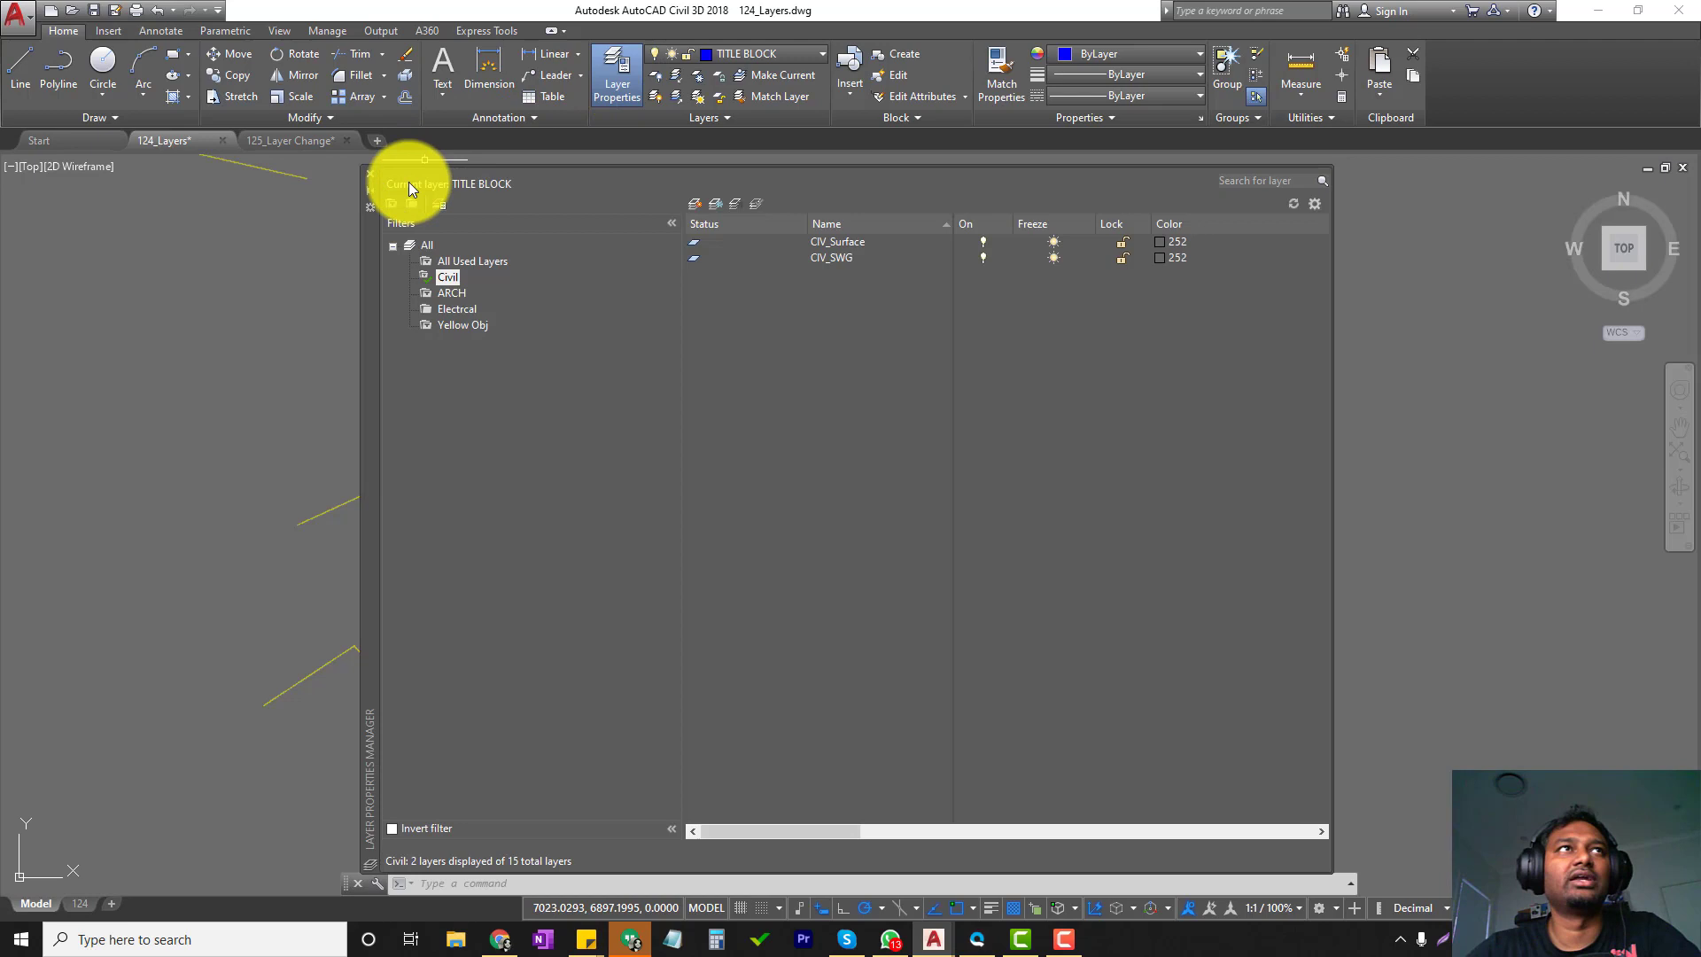
pyautogui.click(427, 246)
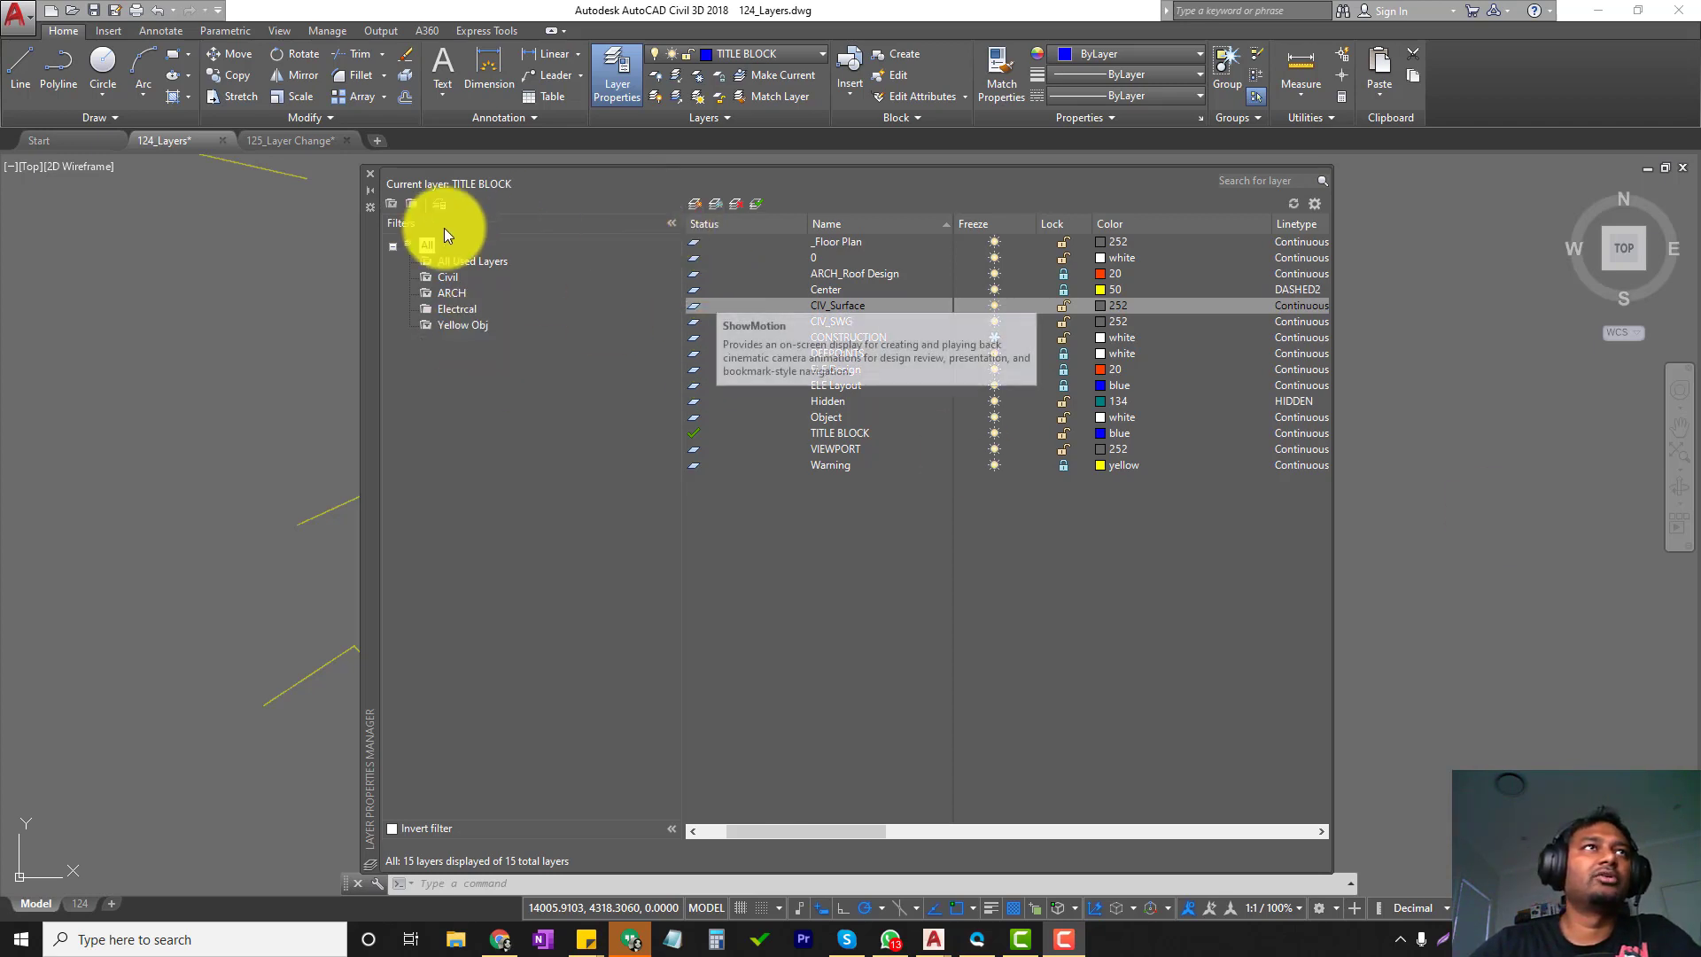
pyautogui.click(365, 174)
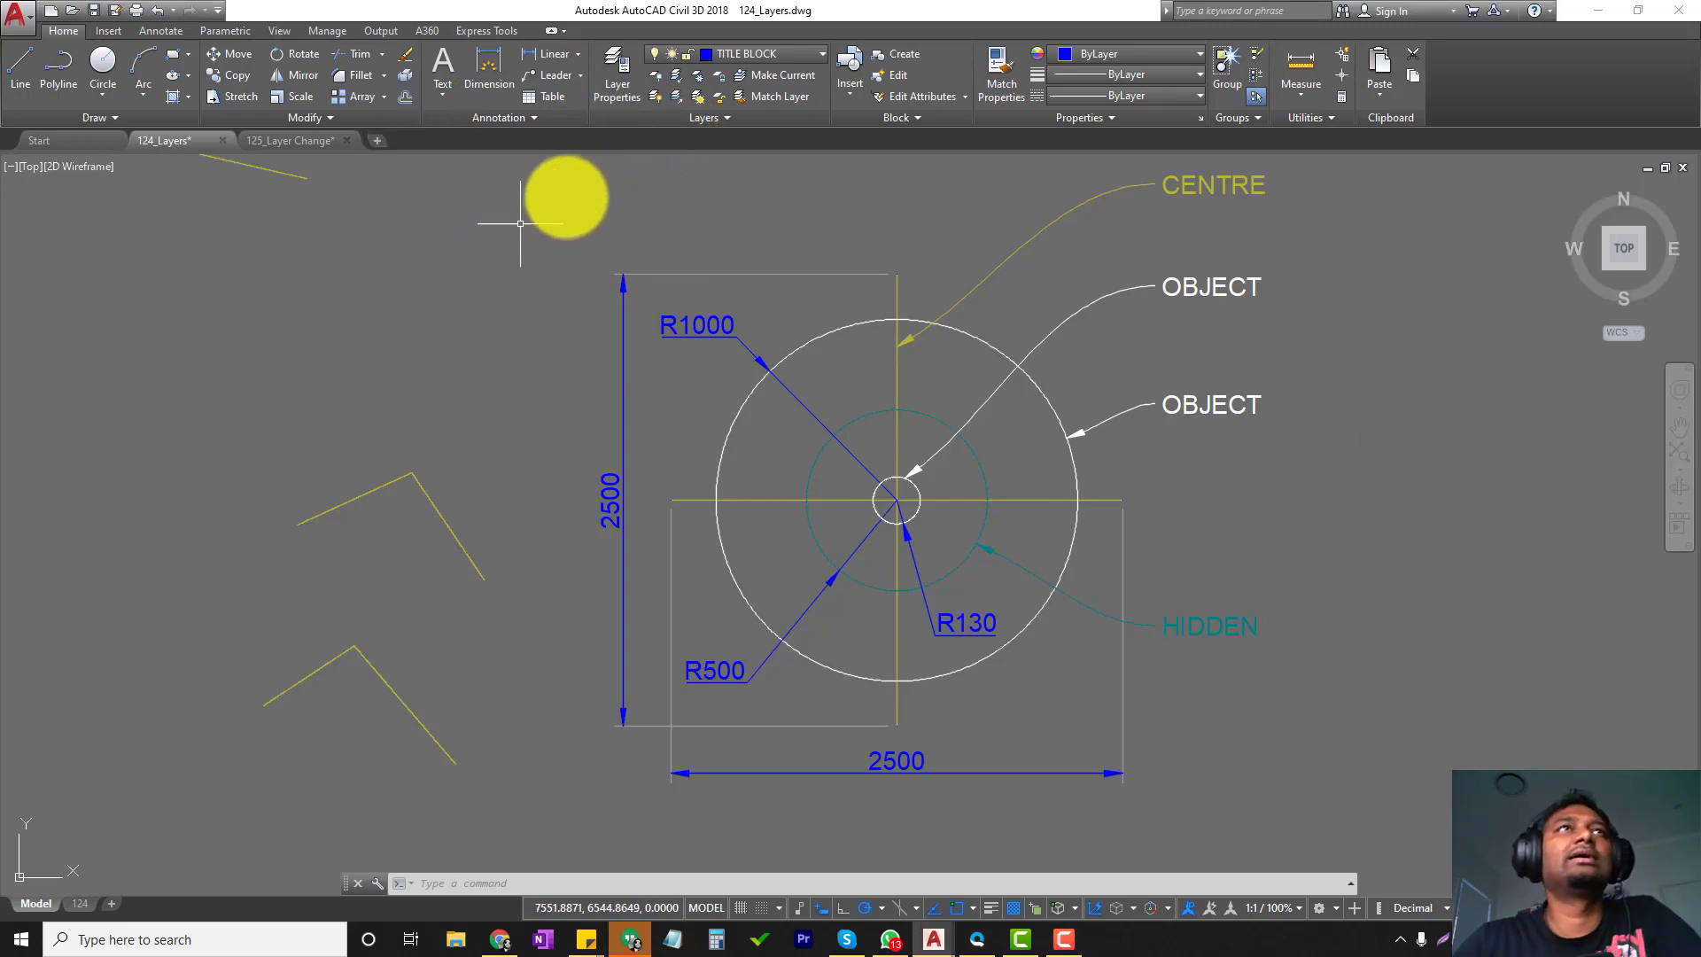
# Check which layer the large outer circle belongs to, and clear the selection.
pyautogui.click(759, 54)
pyautogui.click(762, 58)
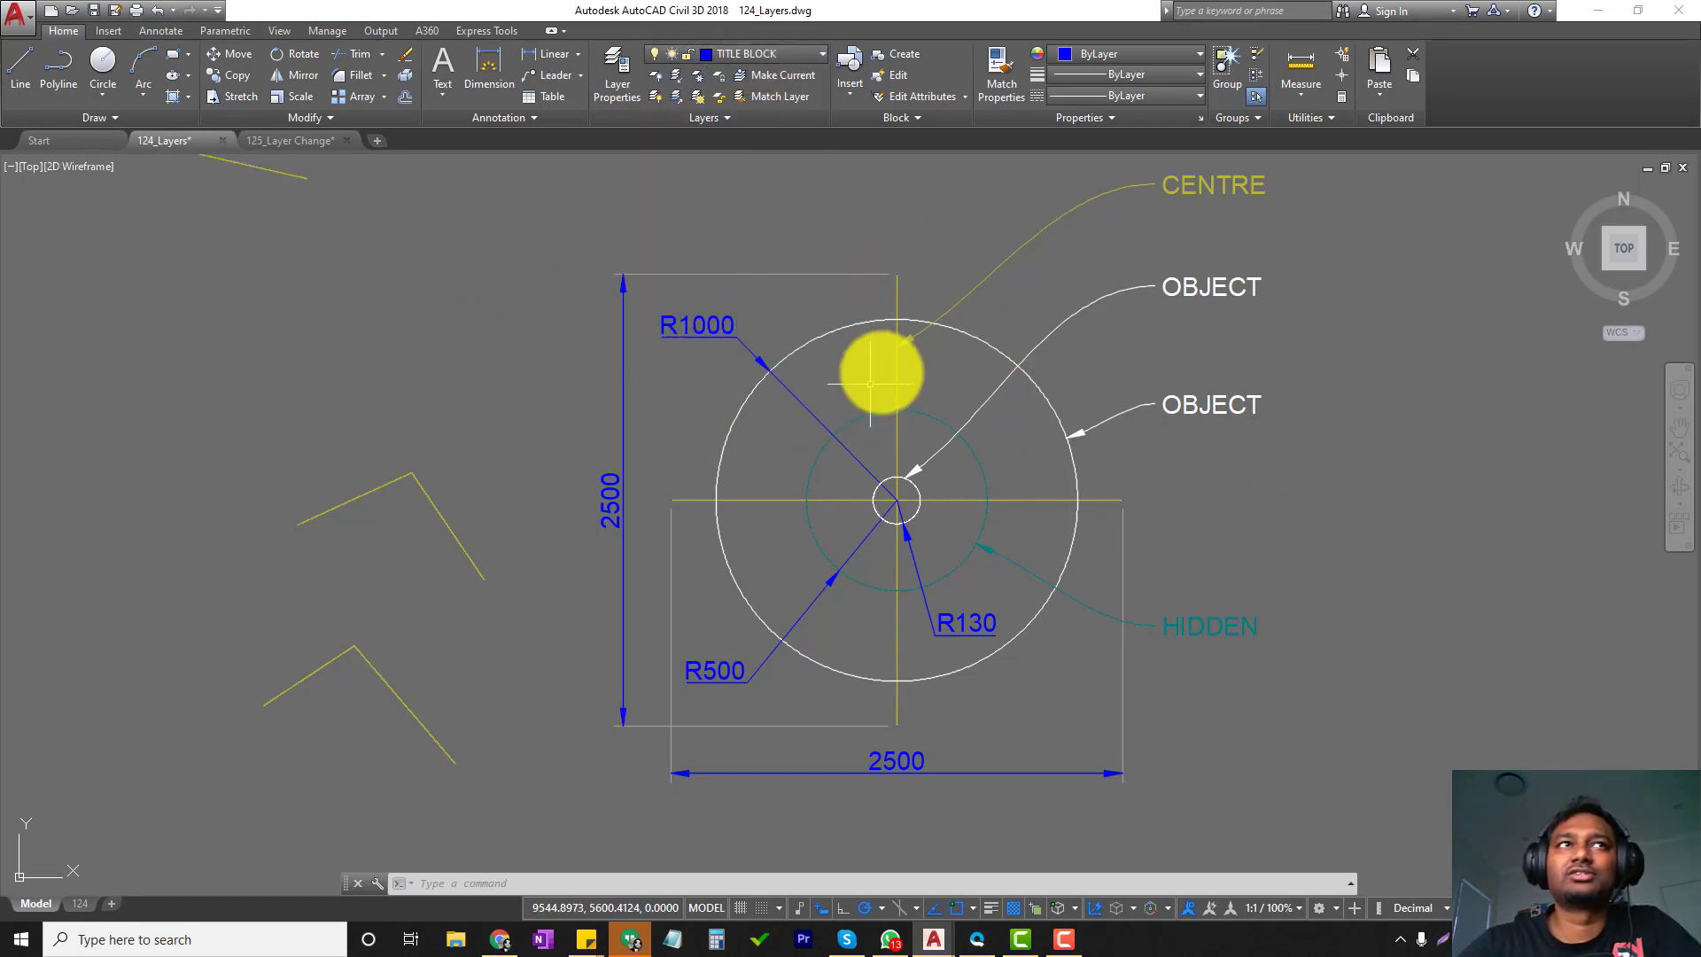
pyautogui.click(1029, 388)
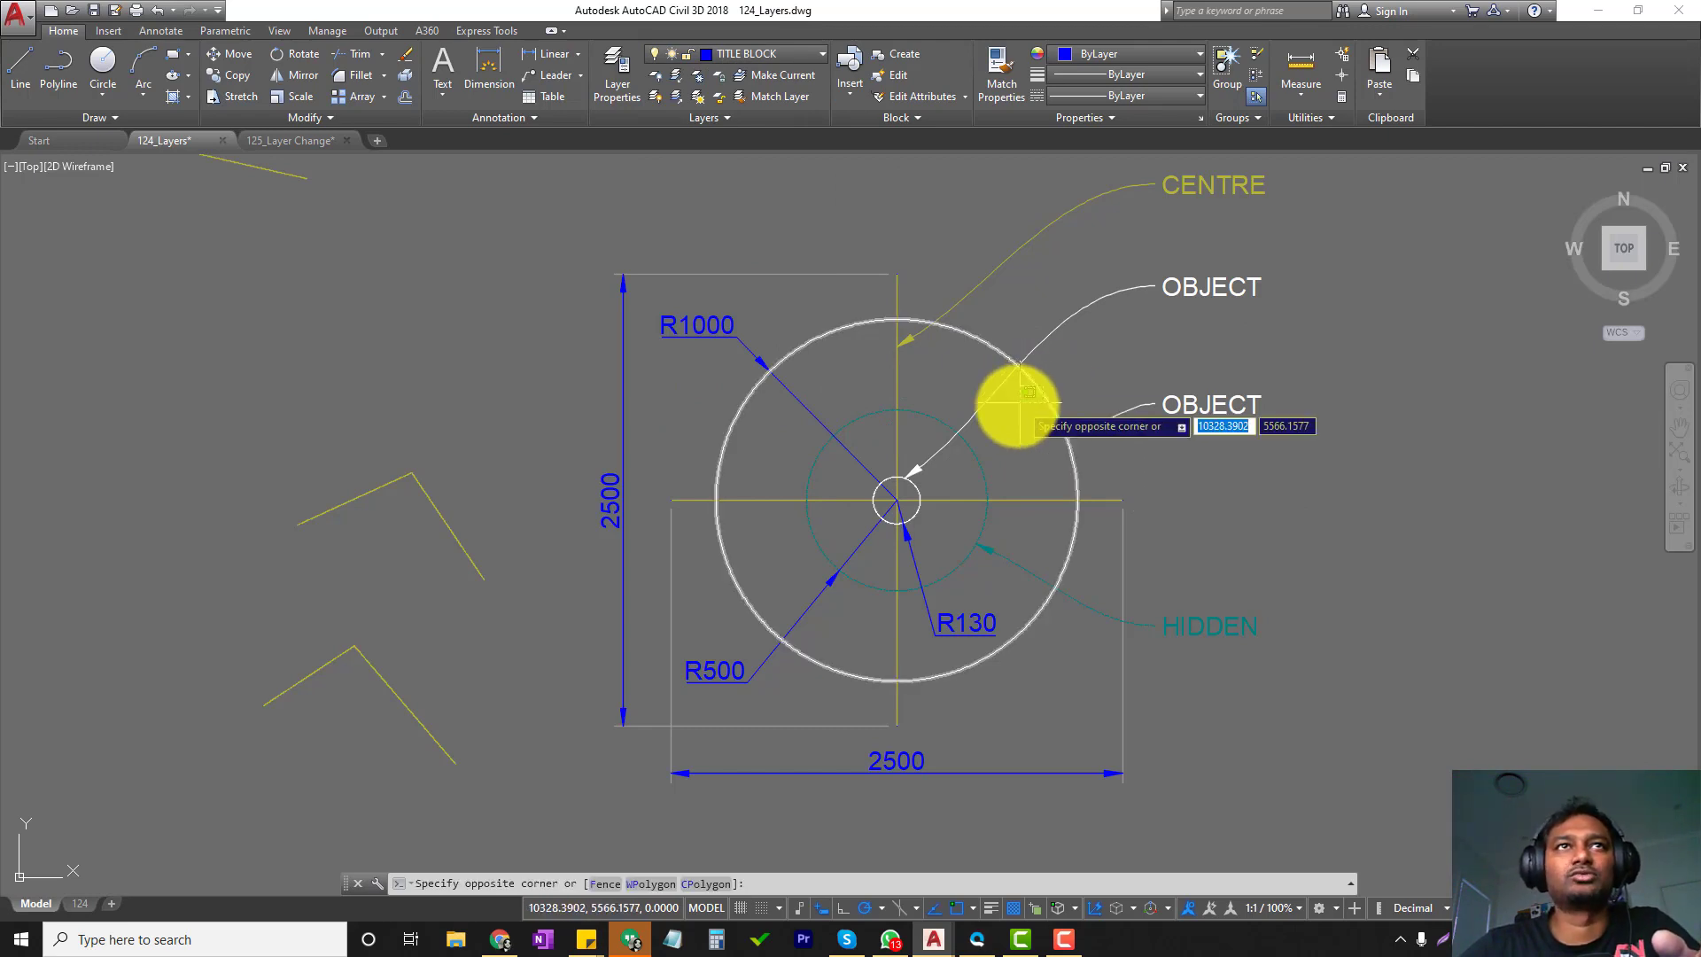
pyautogui.click(1019, 398)
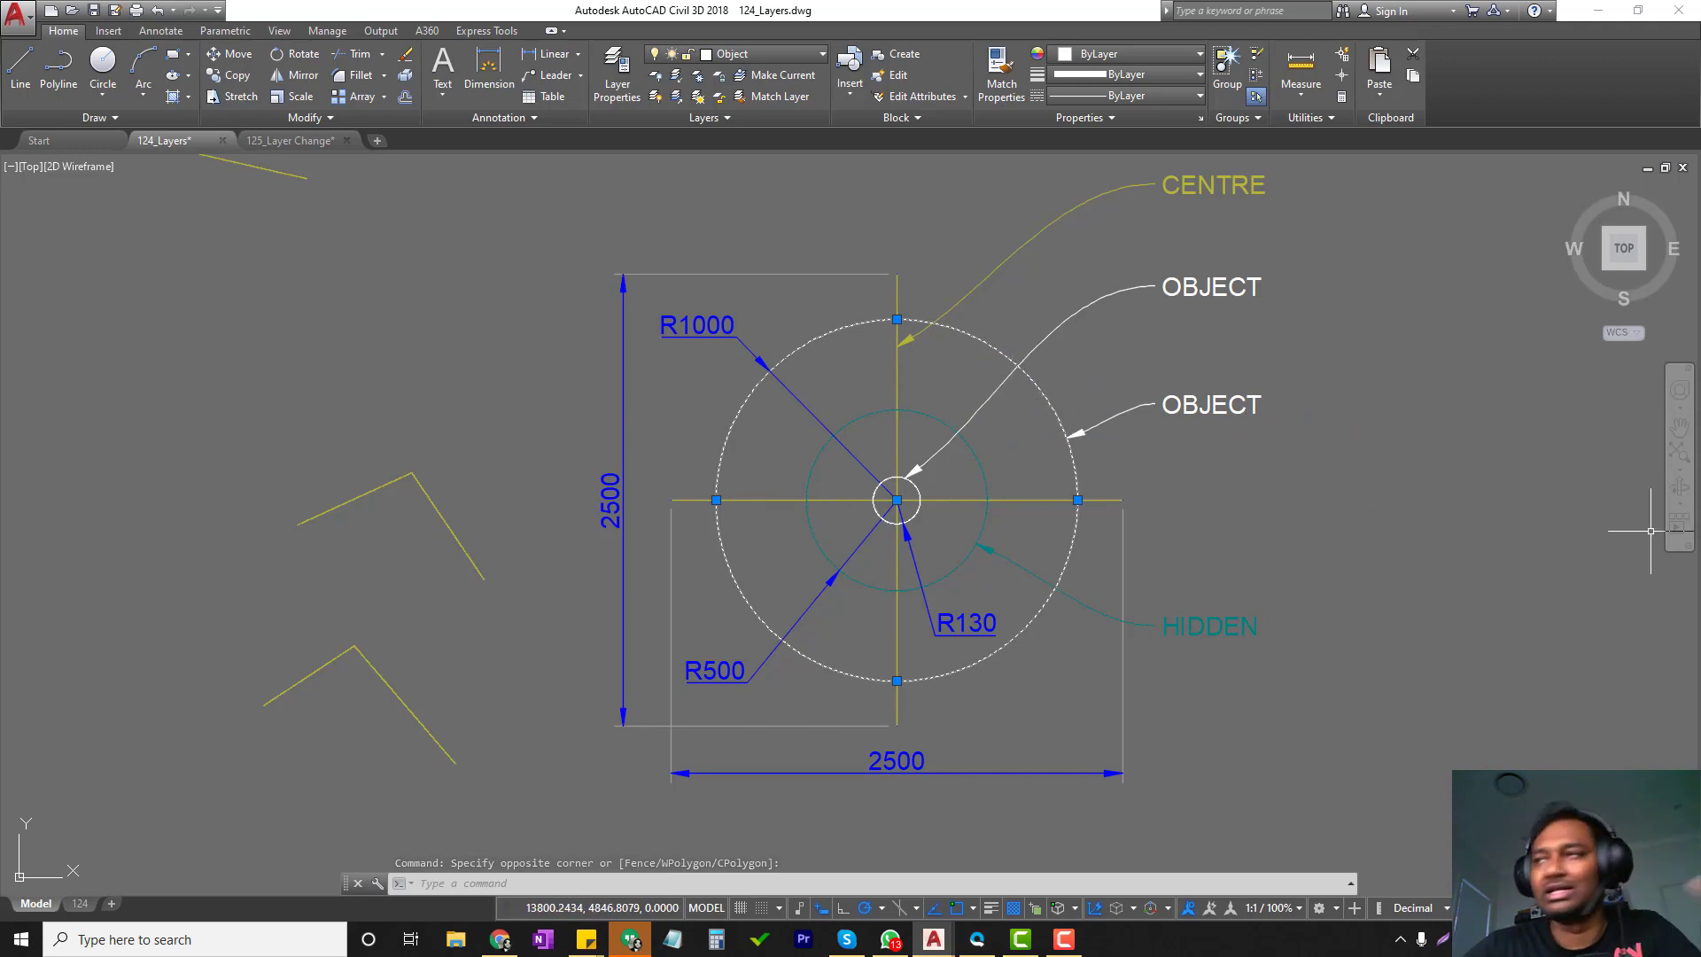
pyautogui.press('Escape')
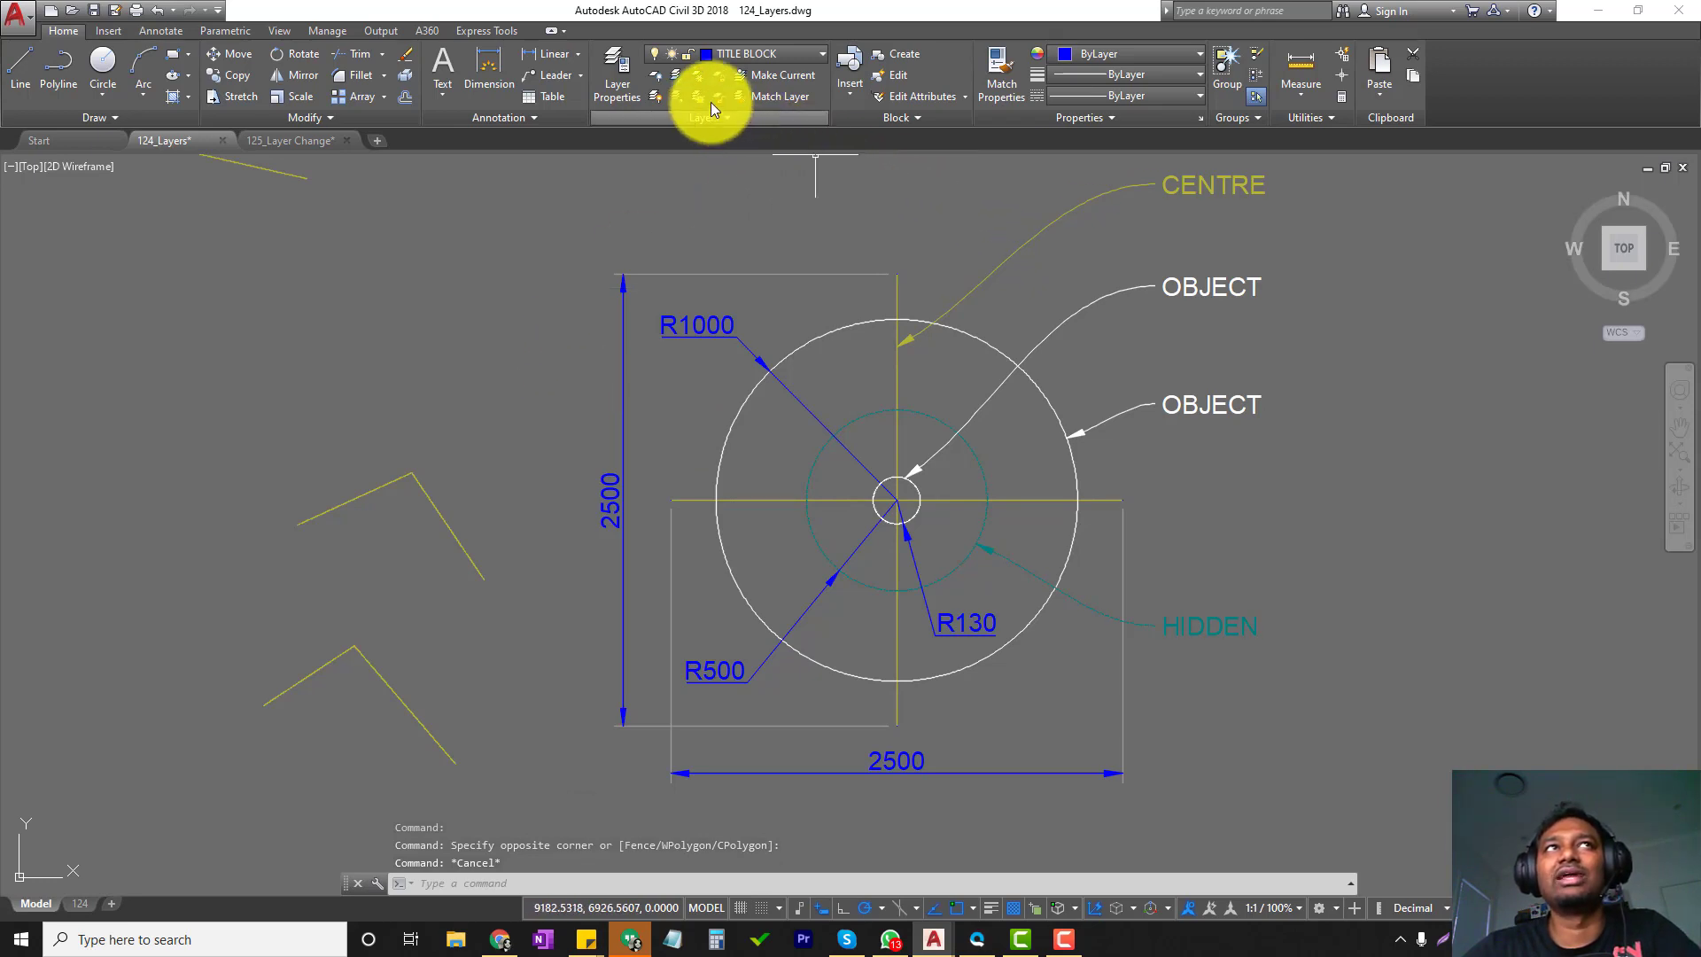
# Isolate the Object layer by picking the large outer circle.
pyautogui.click(673, 76)
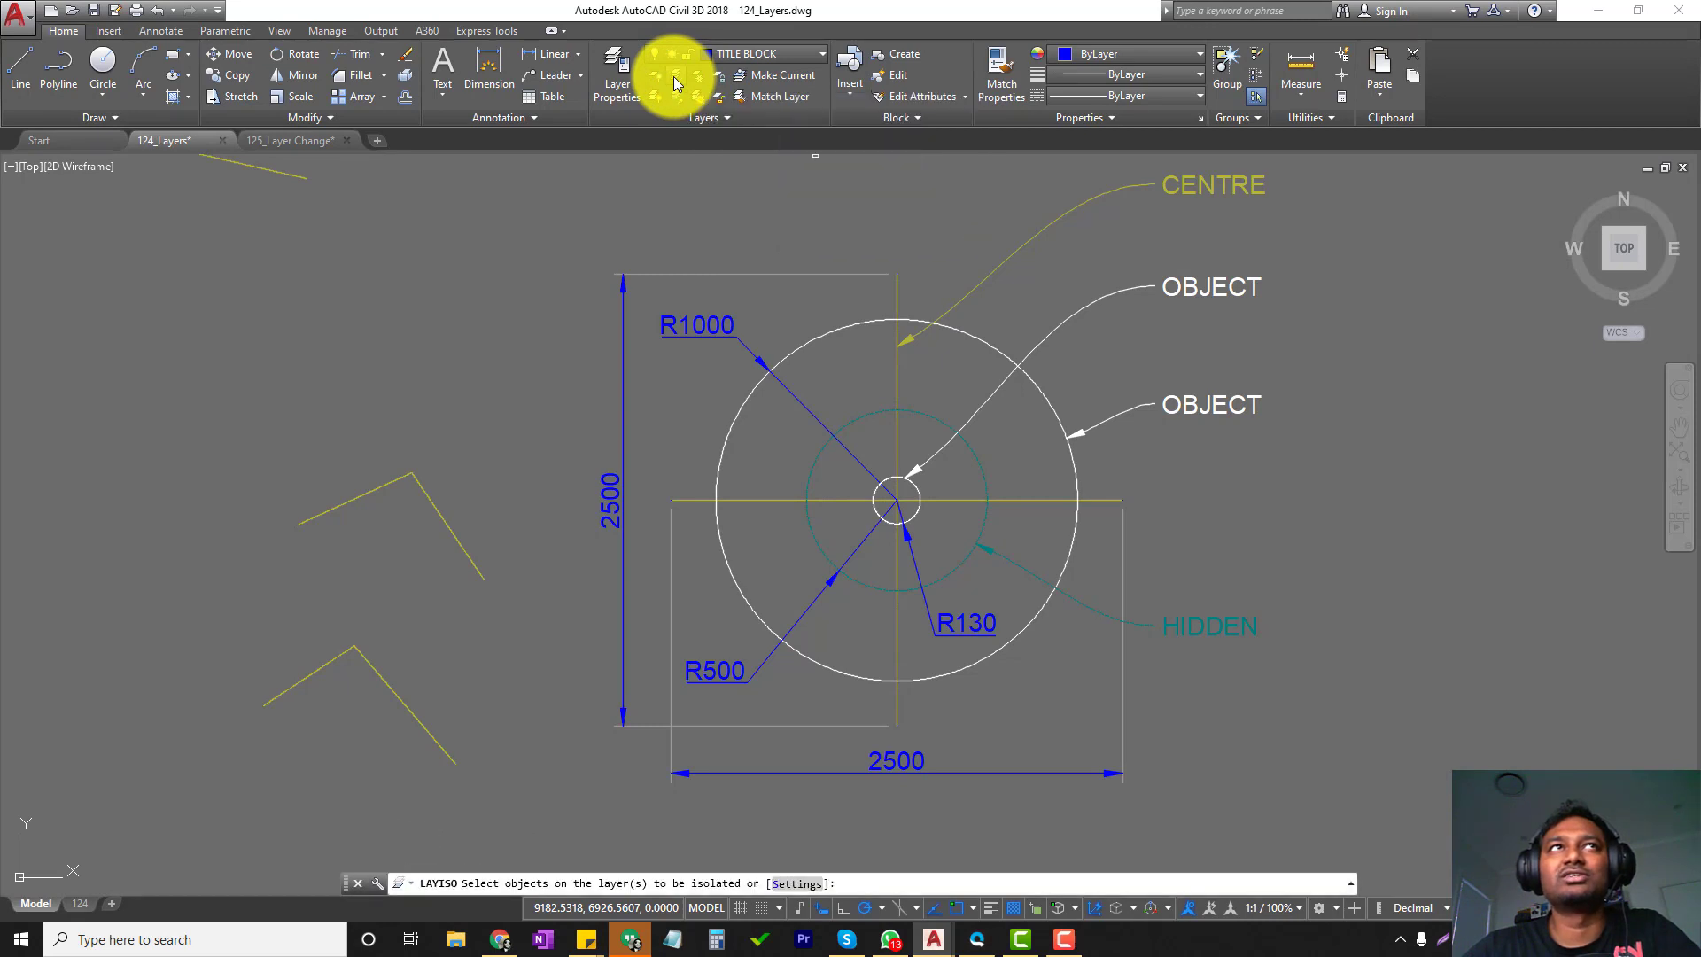
pyautogui.click(969, 335)
pyautogui.rightClick(986, 319)
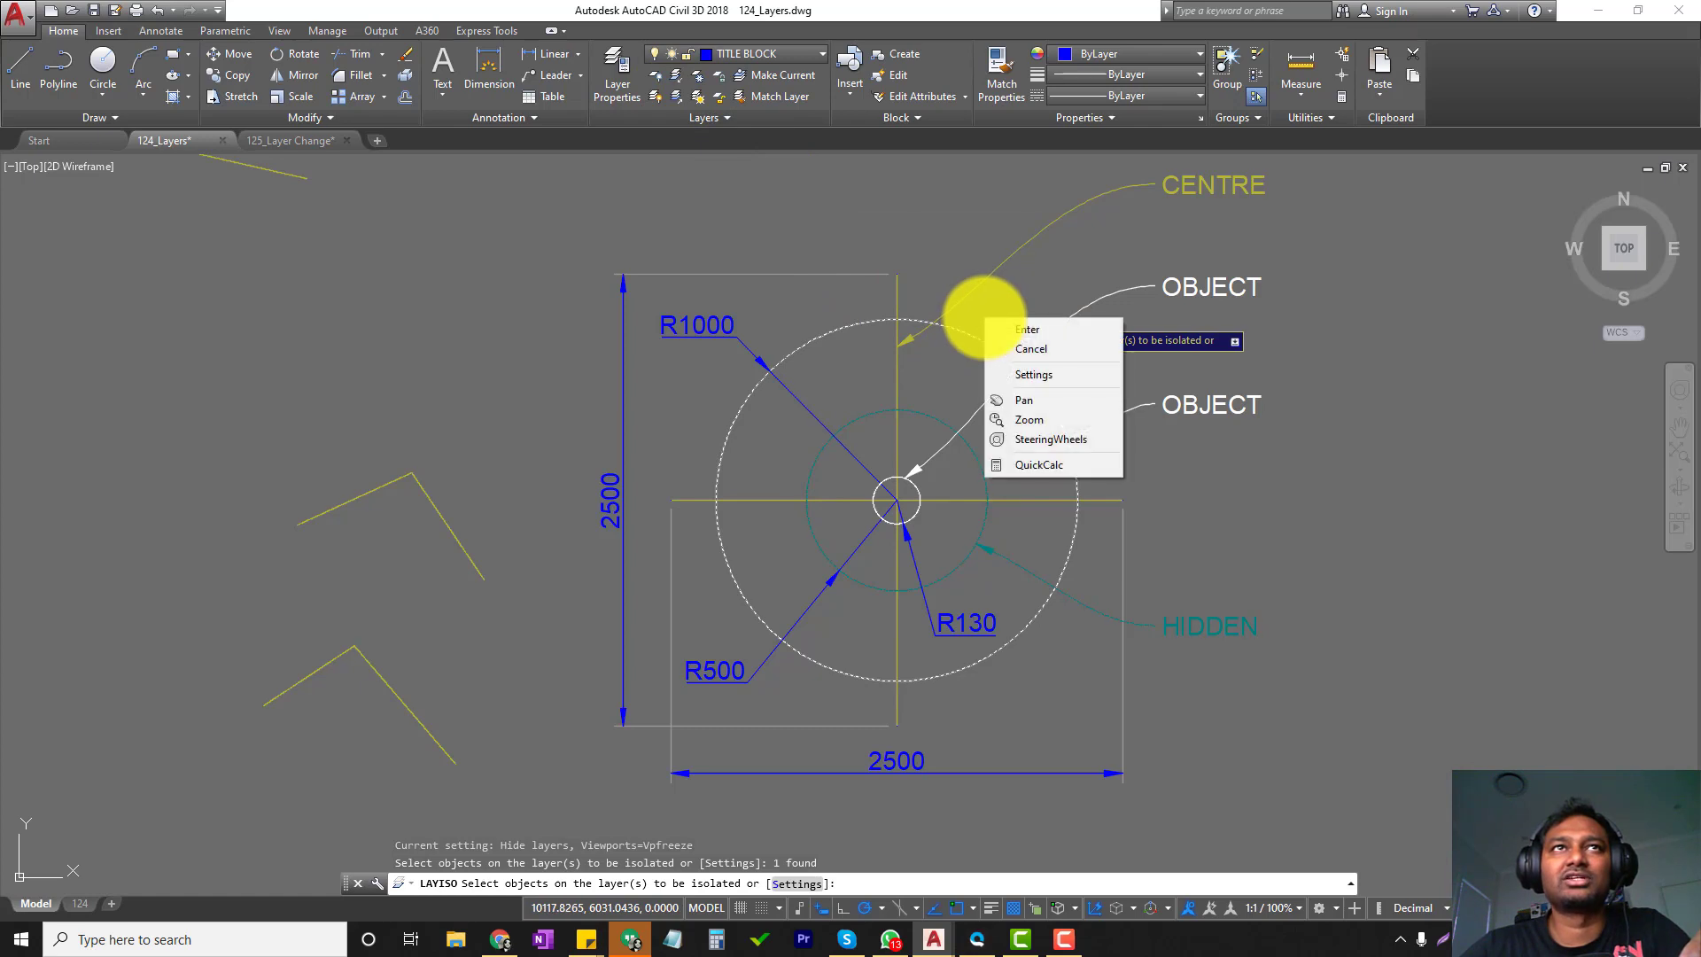
pyautogui.click(1023, 330)
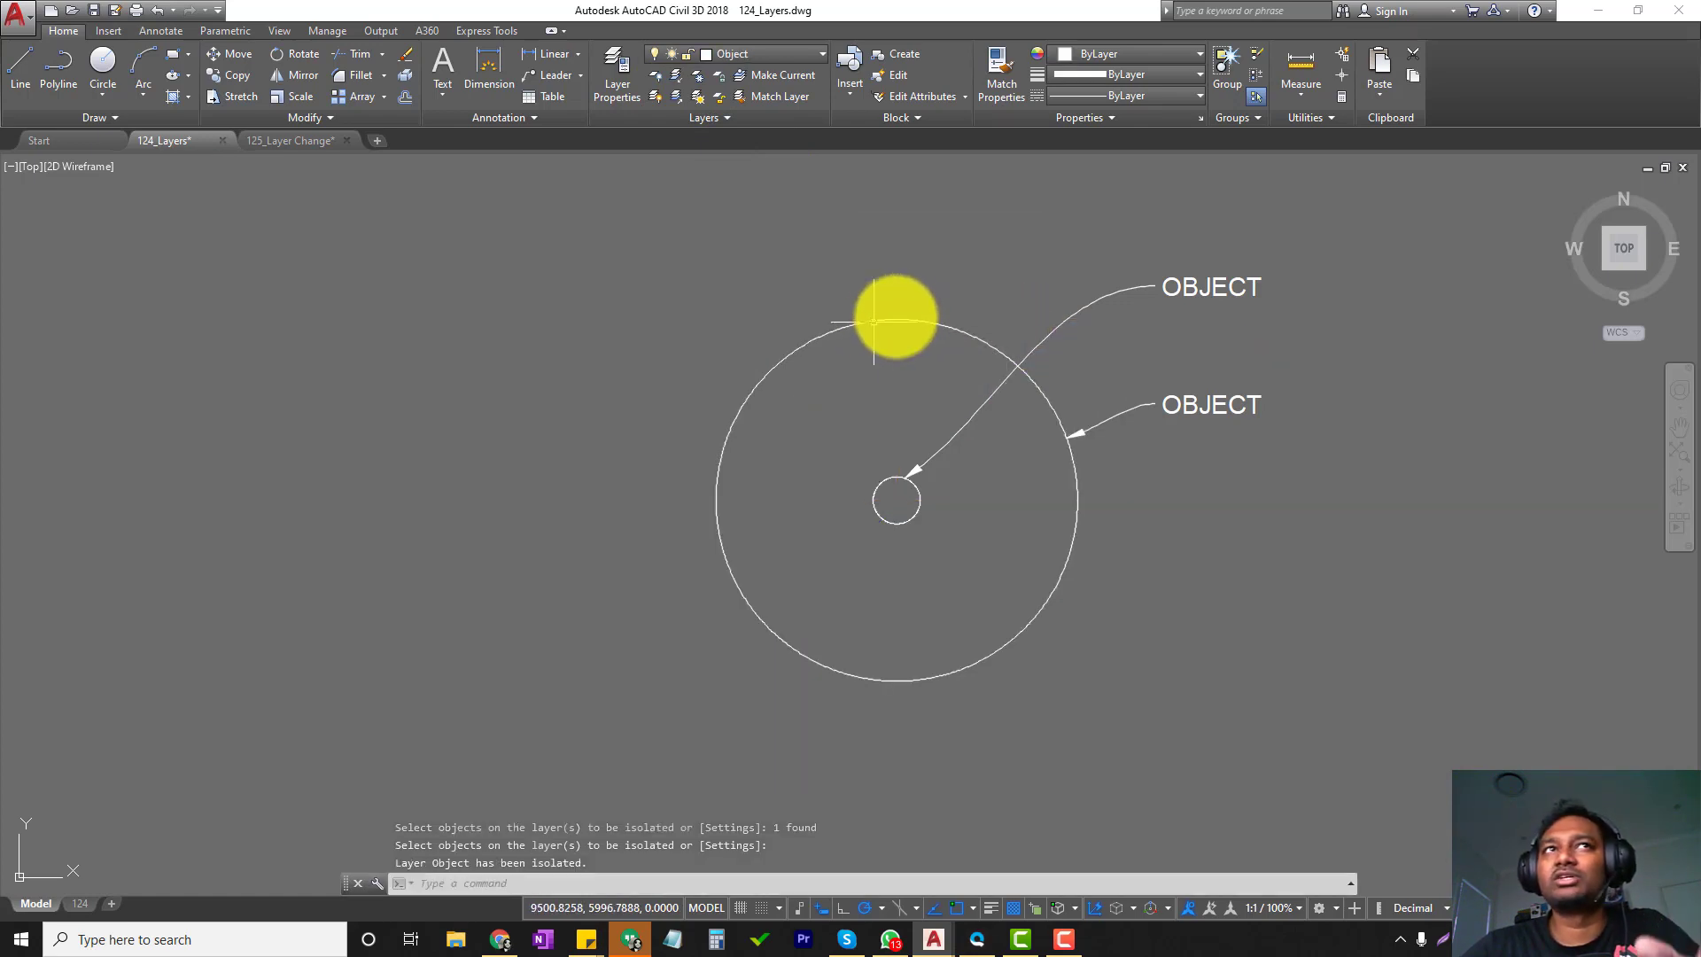
# Stretch the outer circle from its upper quadrant to a radius of about 1097, and unisolate the layers.
pyautogui.click(874, 321)
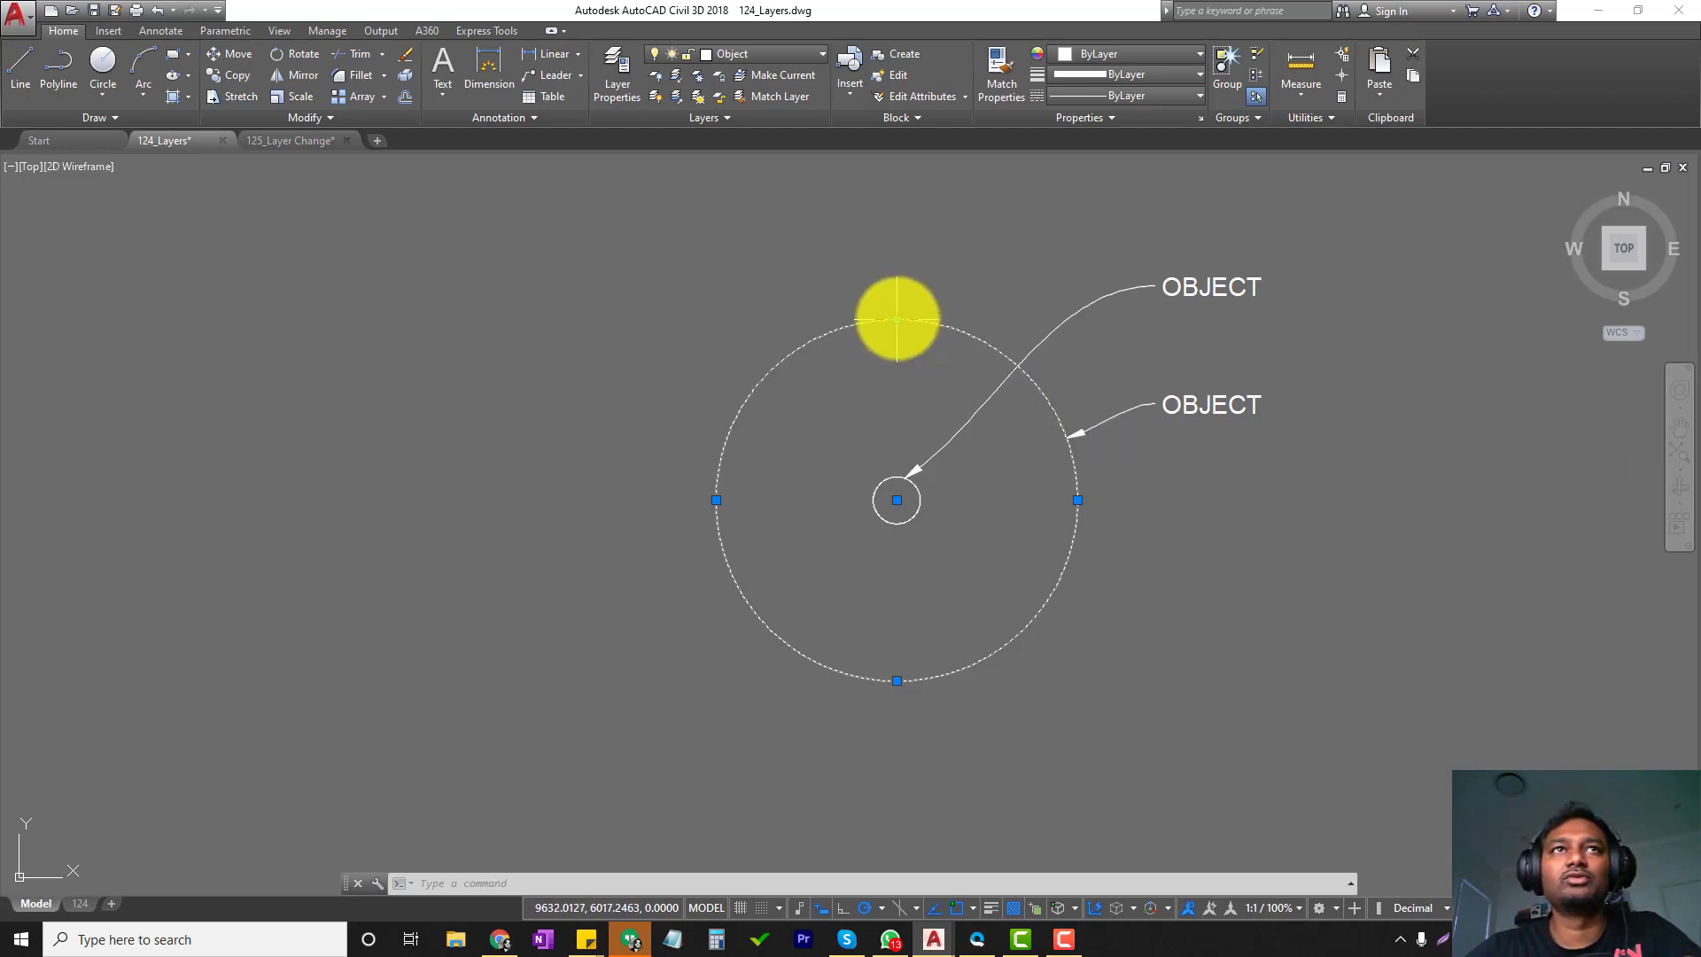
pyautogui.click(897, 319)
pyautogui.click(897, 301)
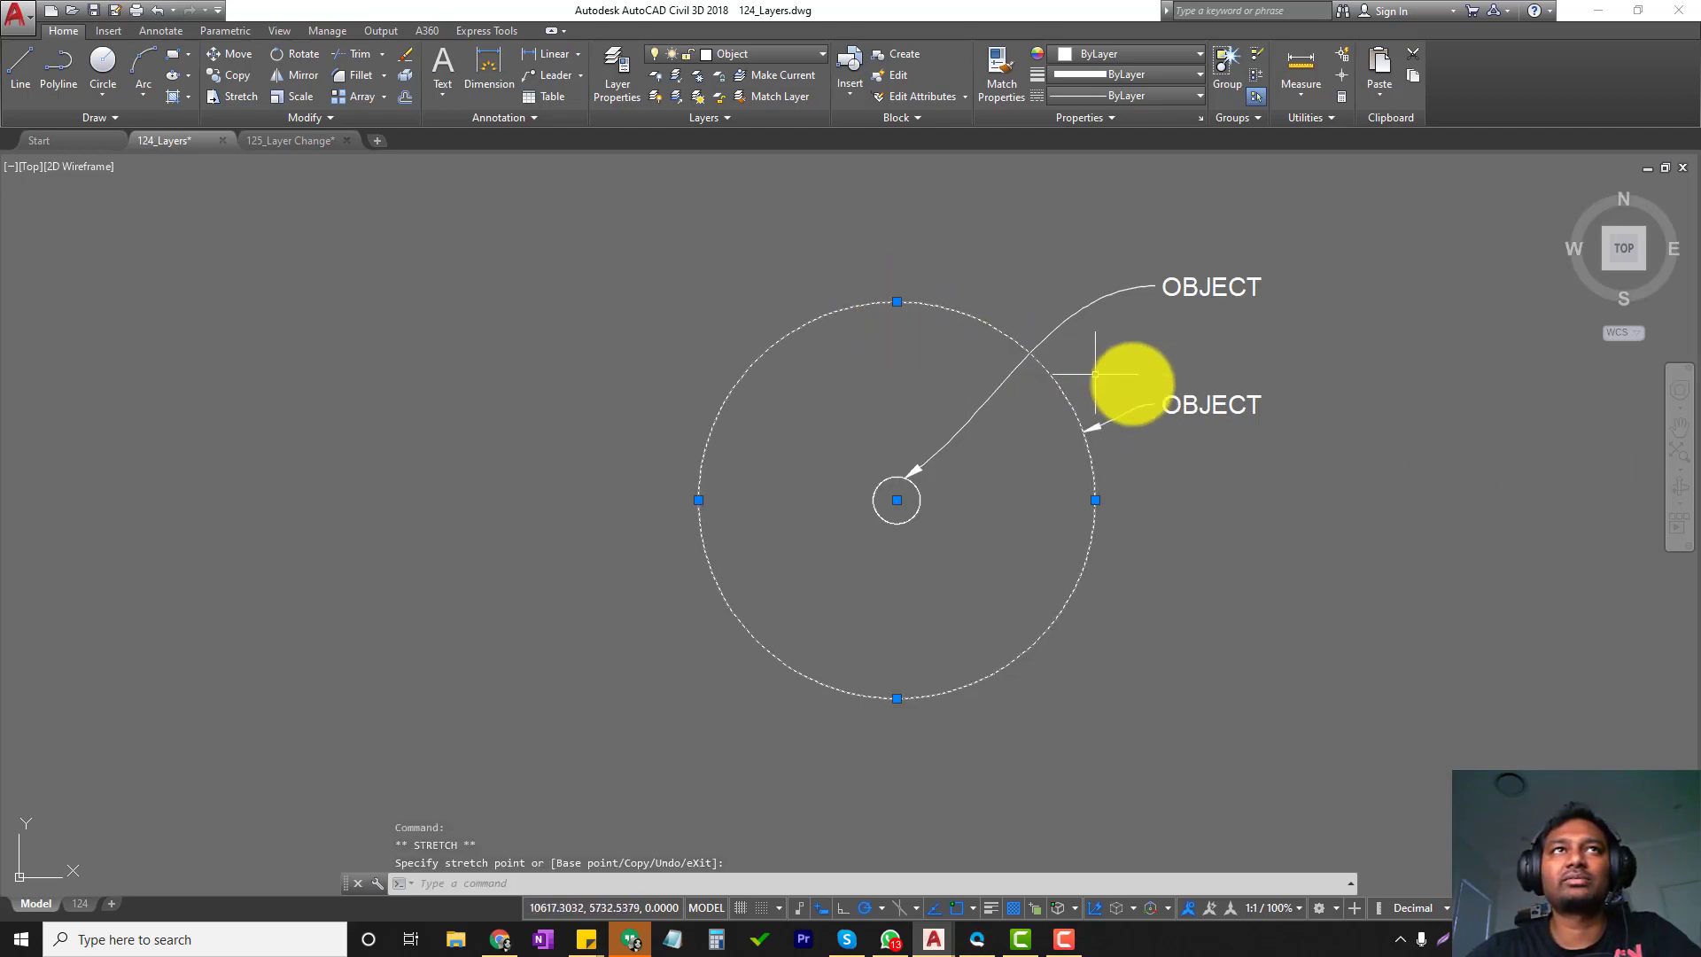
pyautogui.click(681, 94)
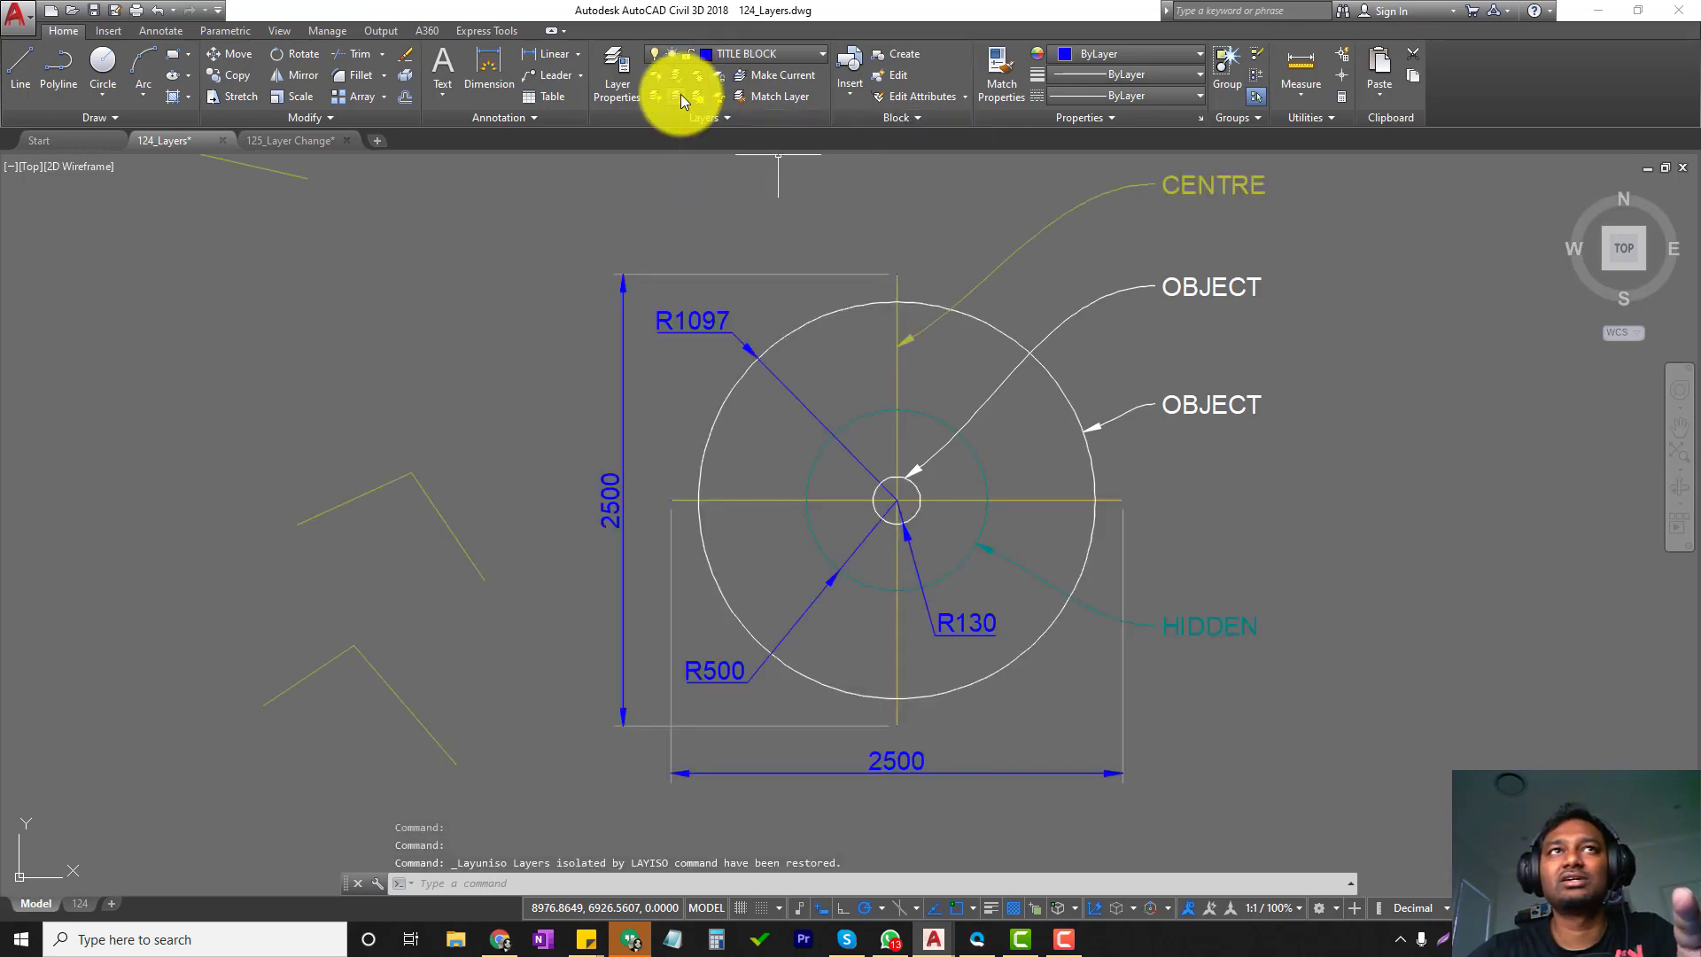
# Undo the layer restore, the outer circle's enlargement and the layer isolation.
pyautogui.hotkey('ctrl', 'z')
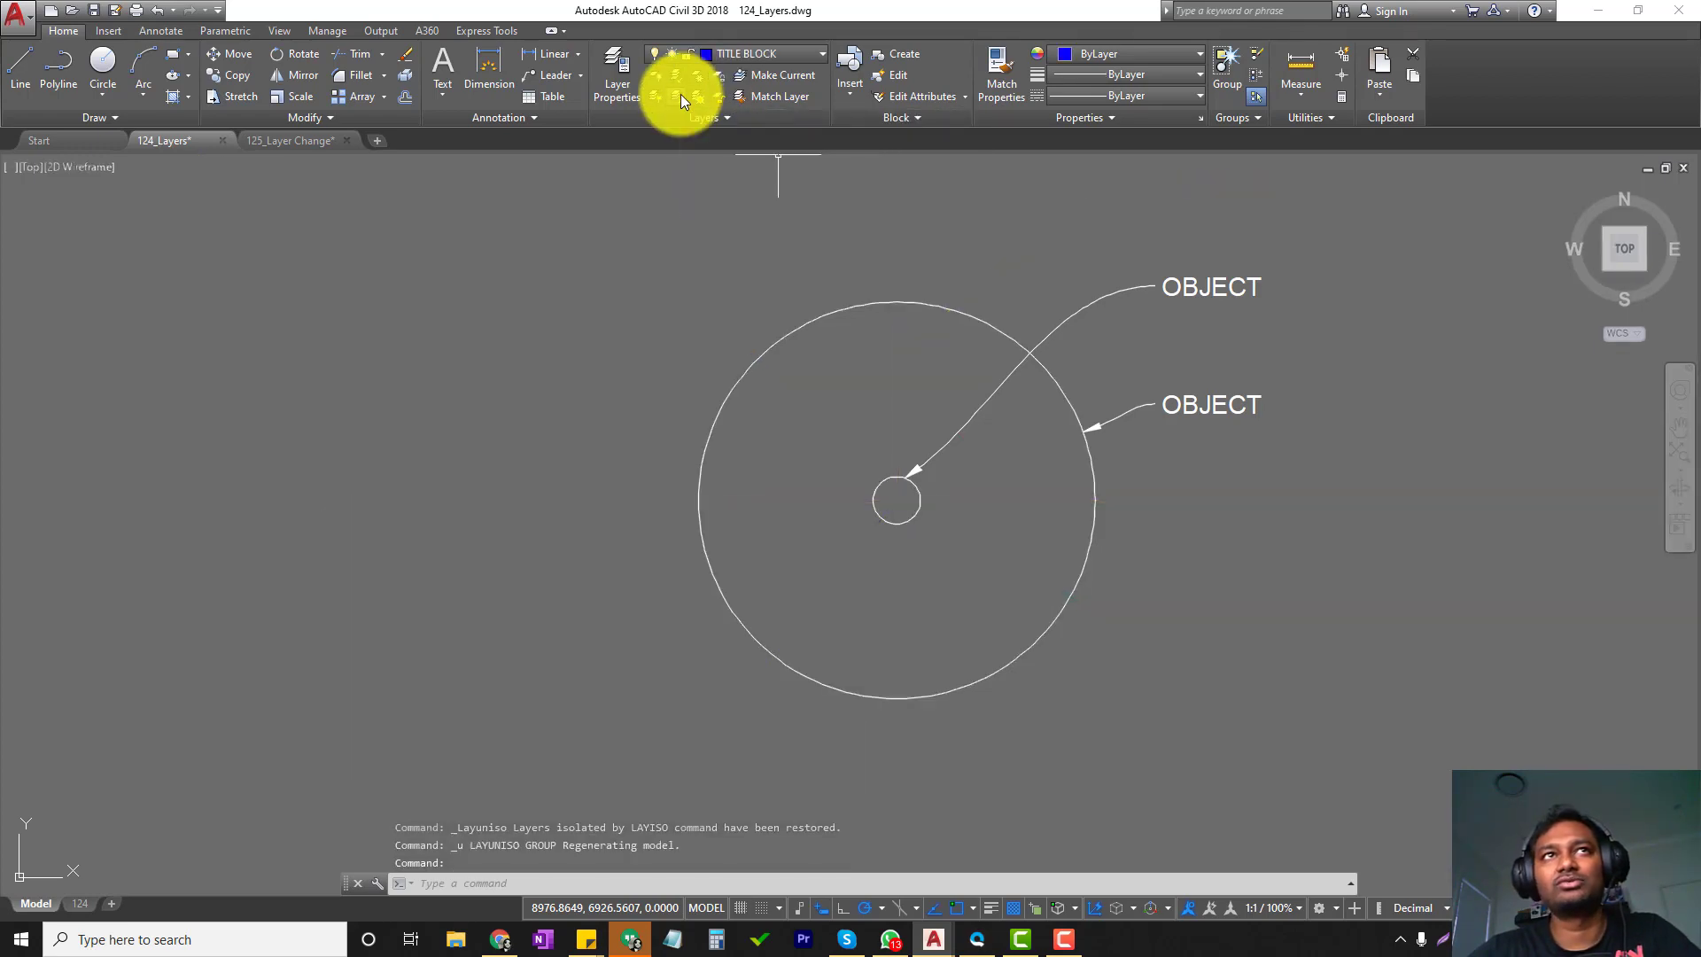
pyautogui.hotkey('ctrl', 'z')
pyautogui.hotkey('ctrl', 'z')
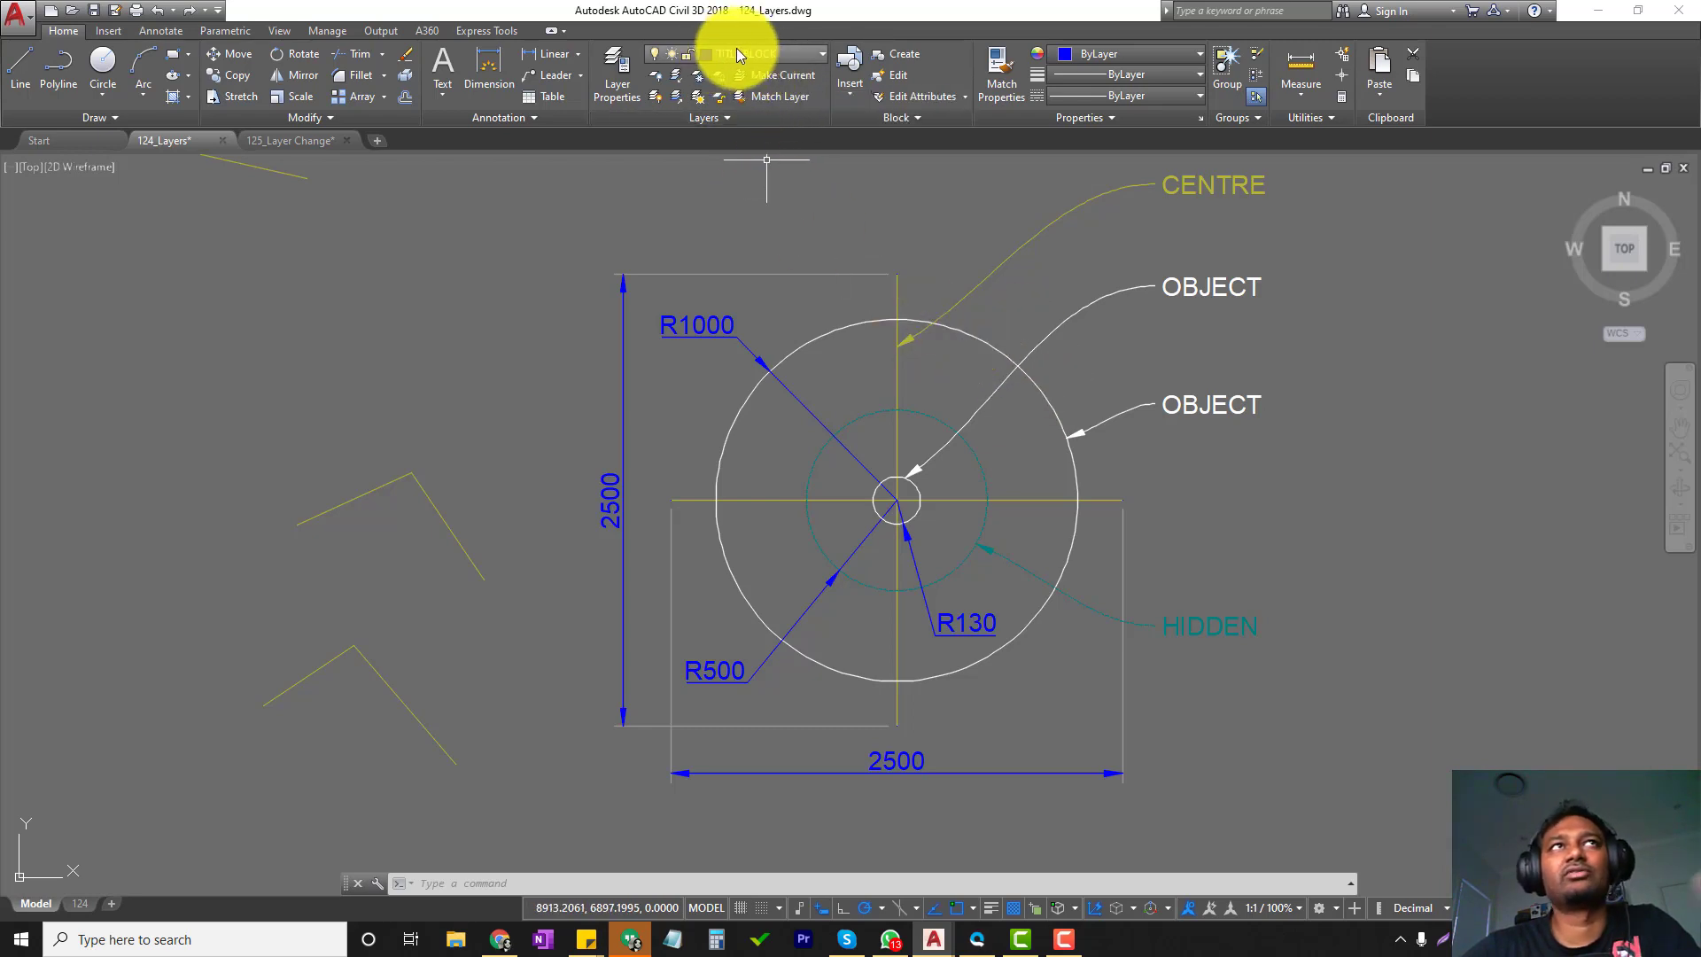
# Make the Object layer current by picking the large outer circle.
pyautogui.click(771, 74)
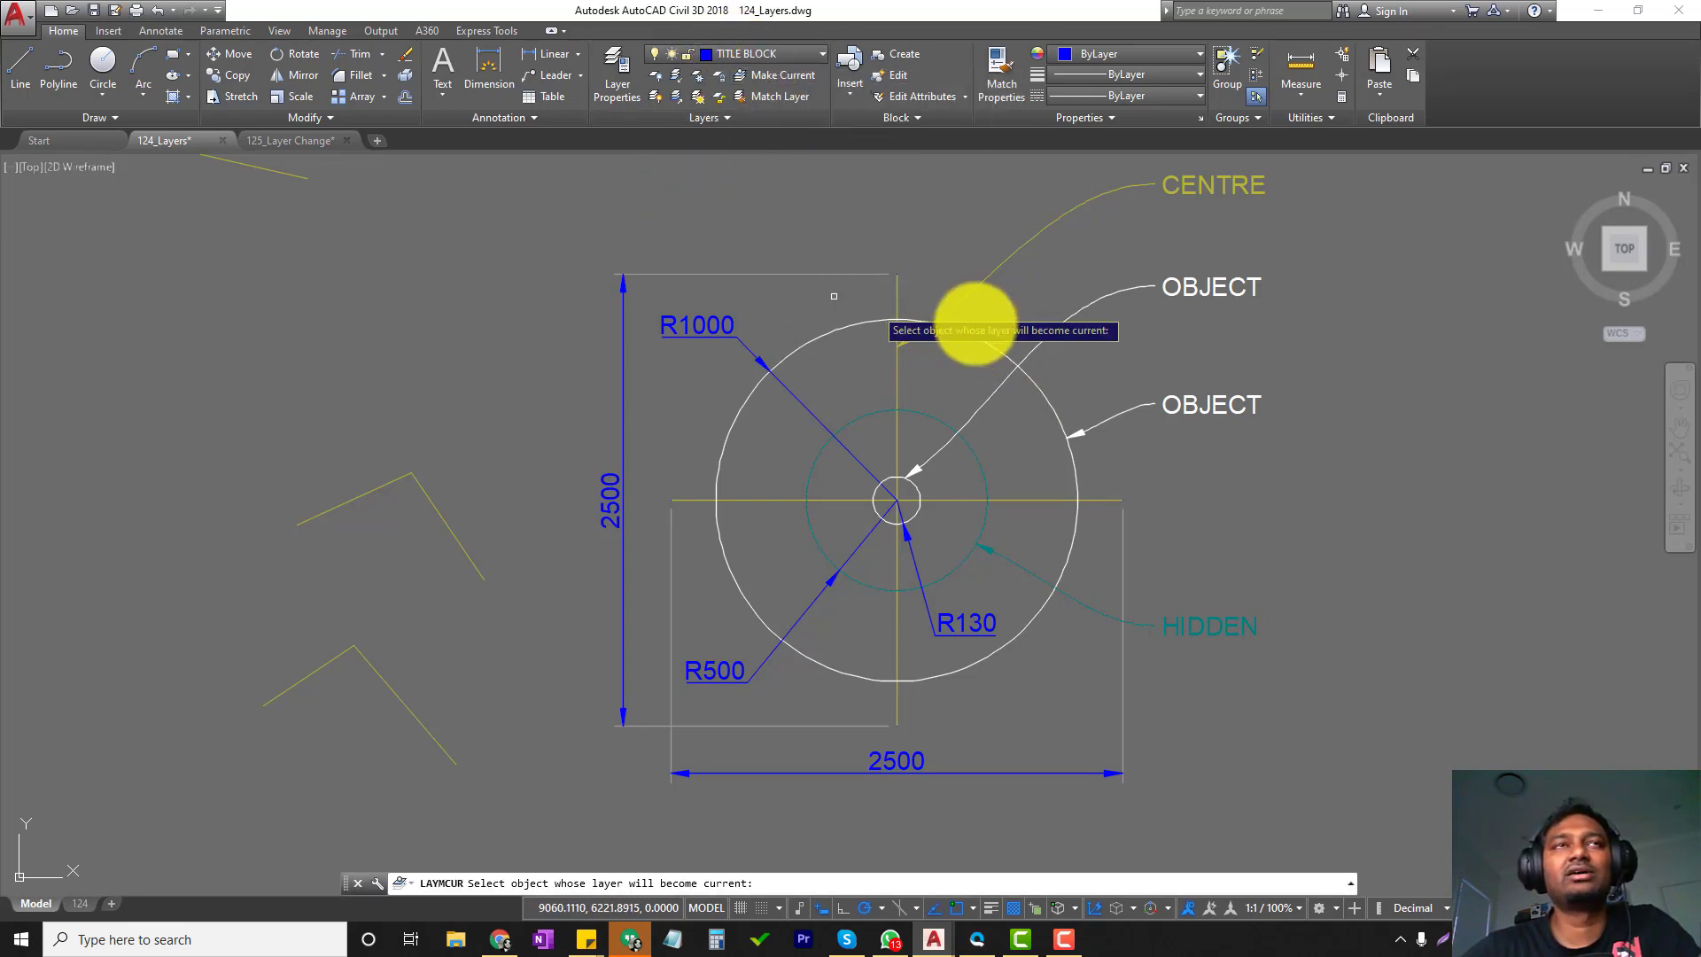
pyautogui.click(959, 330)
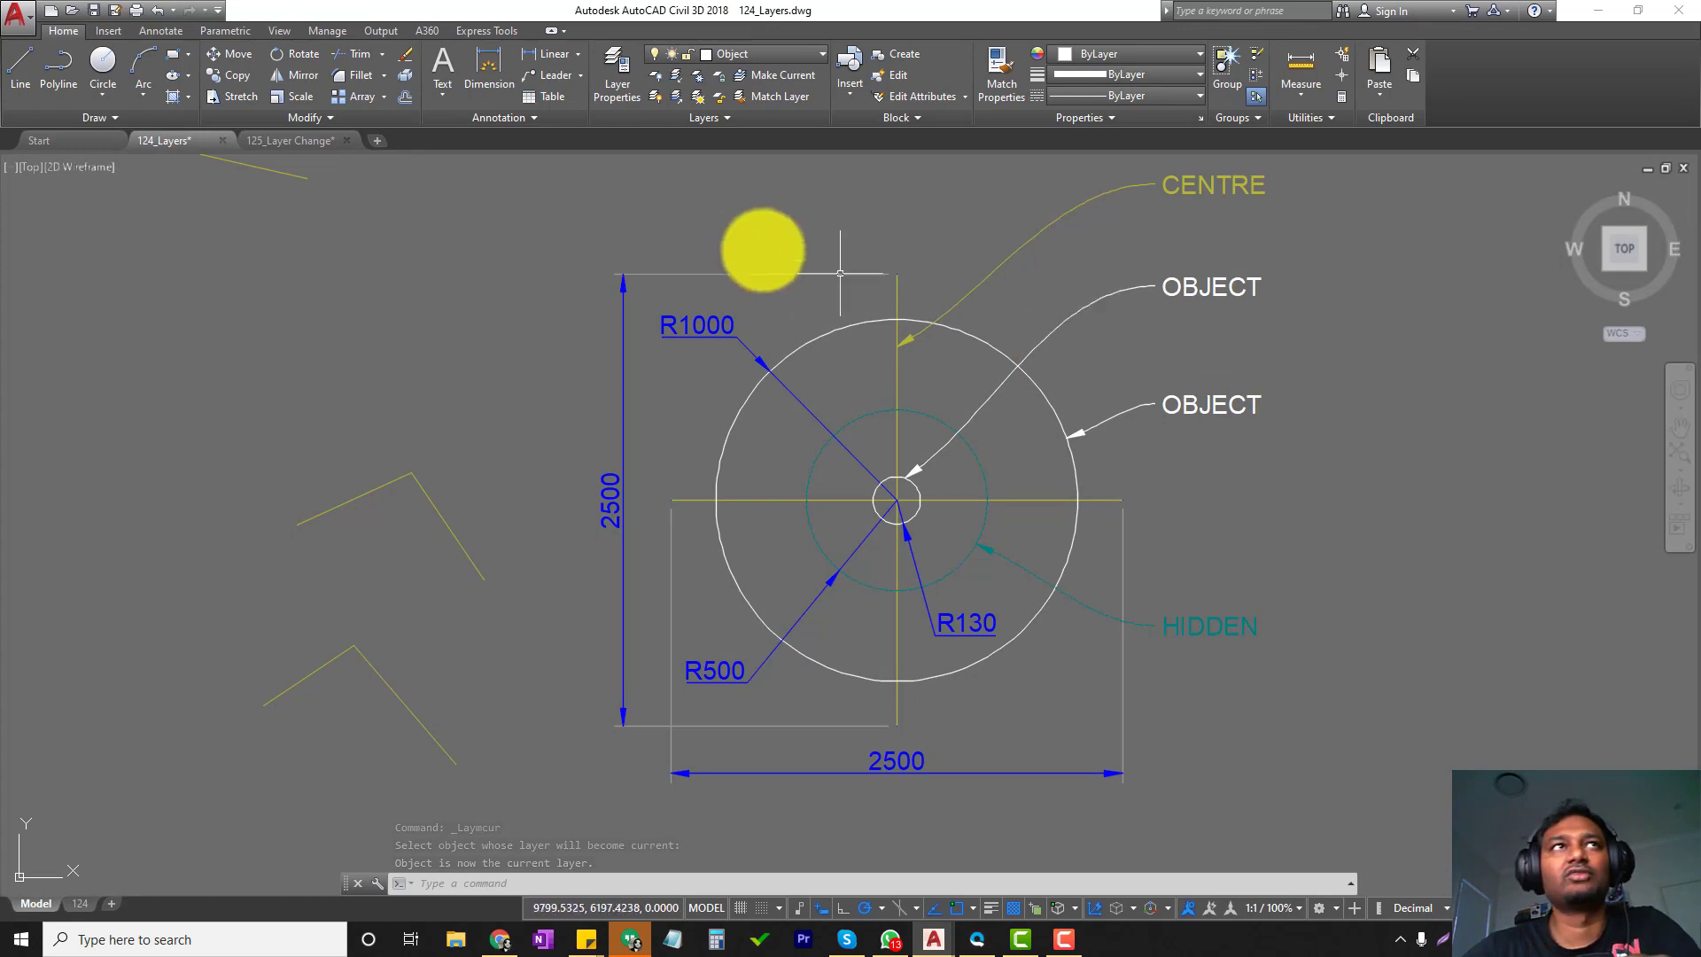
pyautogui.click(736, 217)
# Draw a stepped three-segment line on the Object layer above the vertical 2500 dimension.
pyautogui.write('l')
pyautogui.press('Return')
pyautogui.click(675, 219)
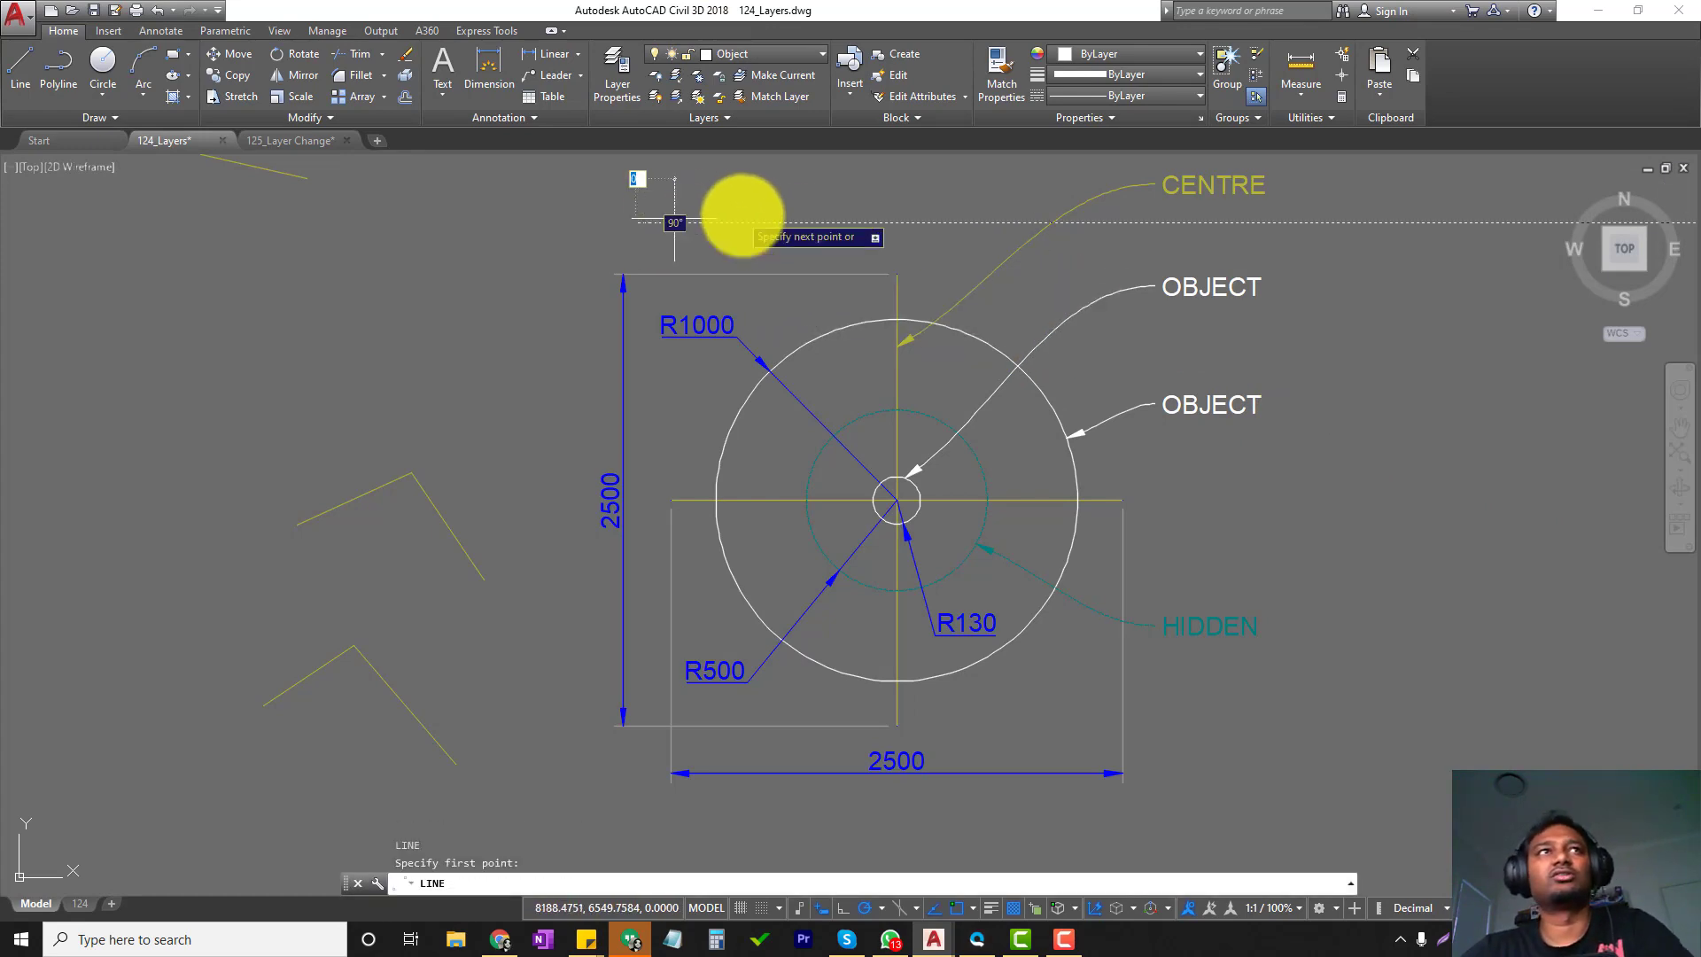
pyautogui.click(742, 223)
pyautogui.click(742, 214)
pyautogui.click(814, 215)
pyautogui.press('Return')
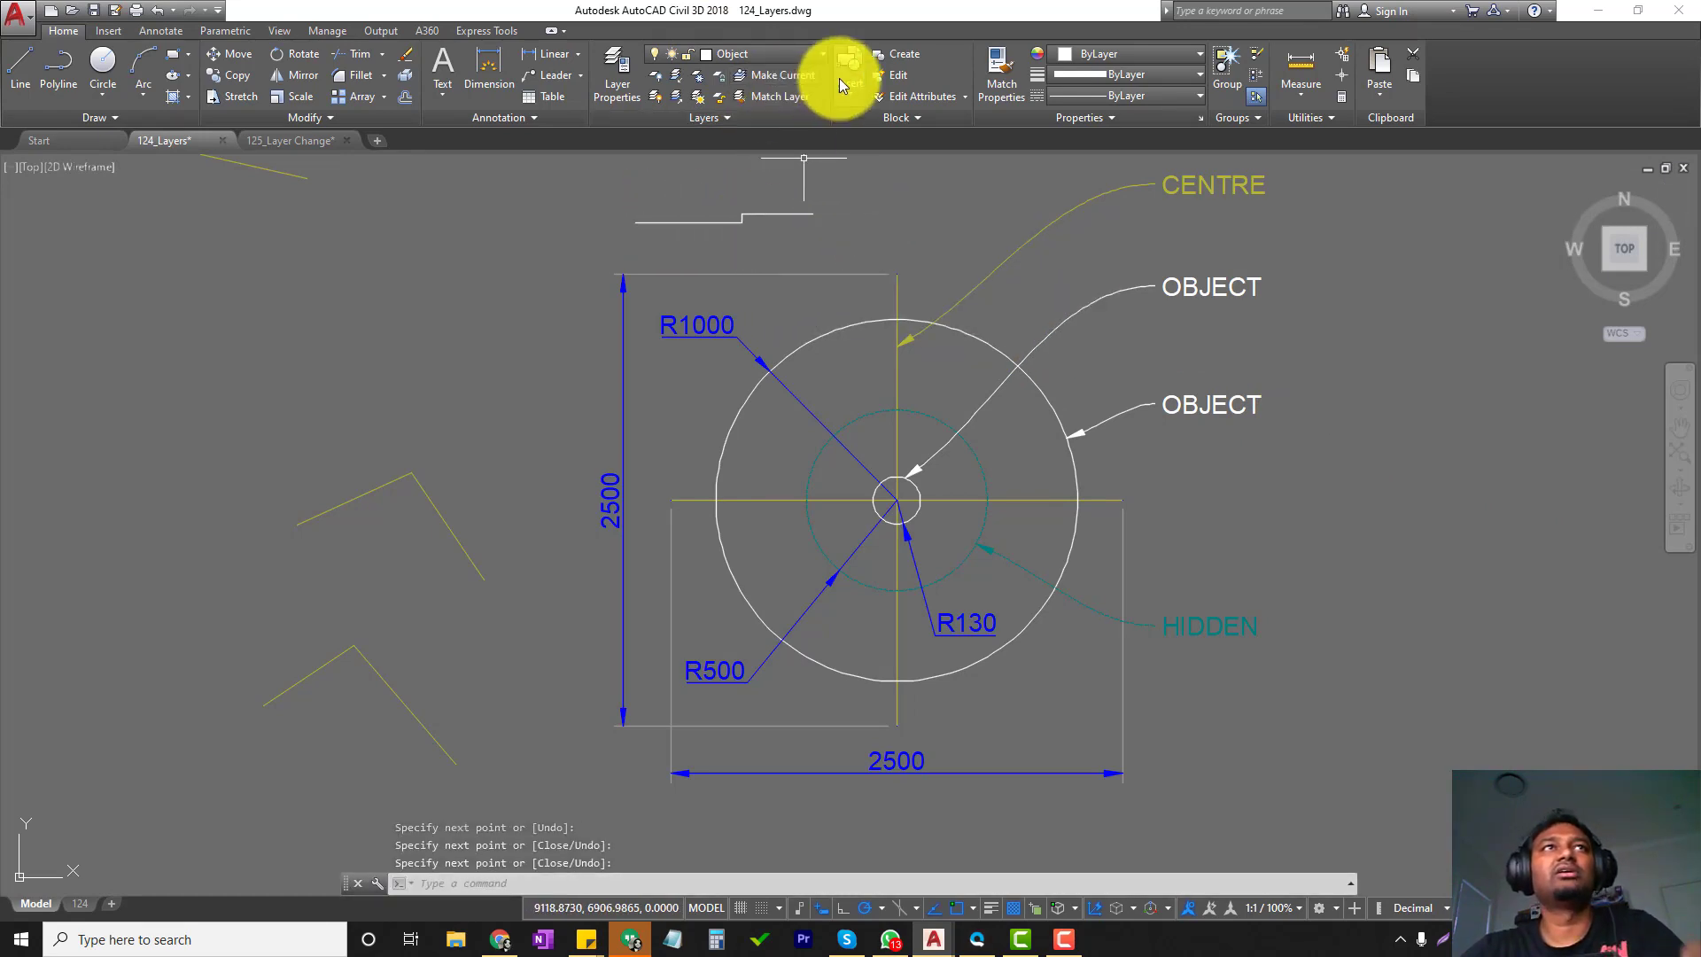
# Check which layers the vertical 2500 dimension and the horizontal centre line are on.
pyautogui.click(755, 50)
pyautogui.click(771, 108)
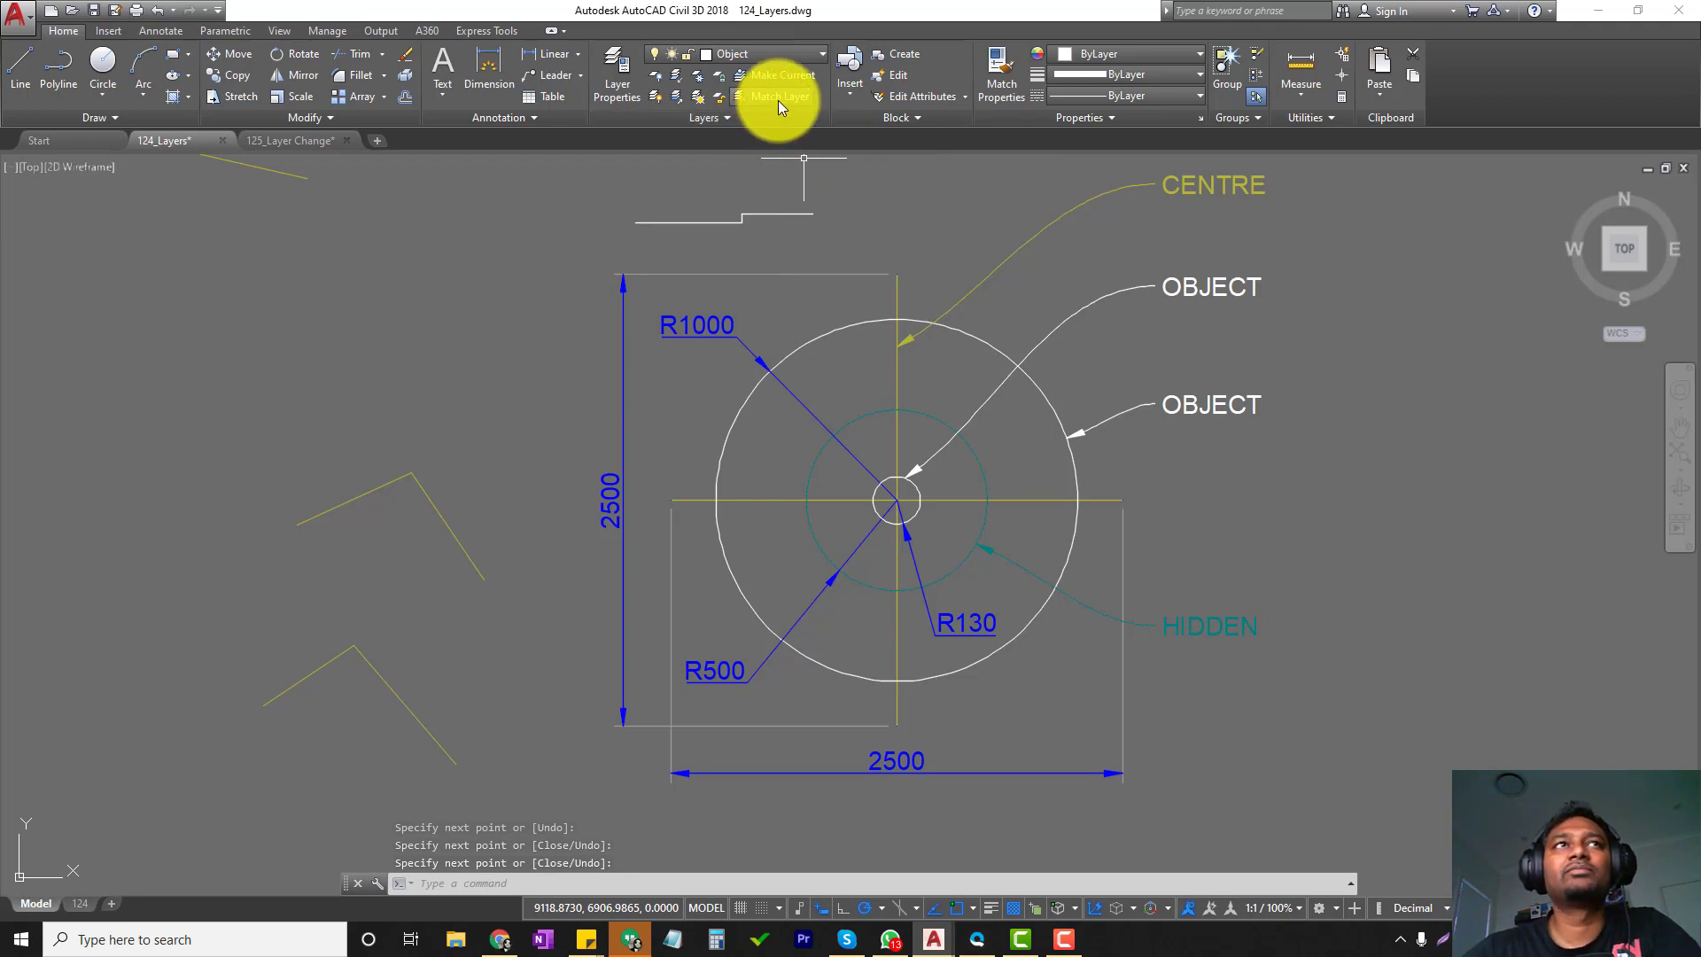
pyautogui.click(760, 274)
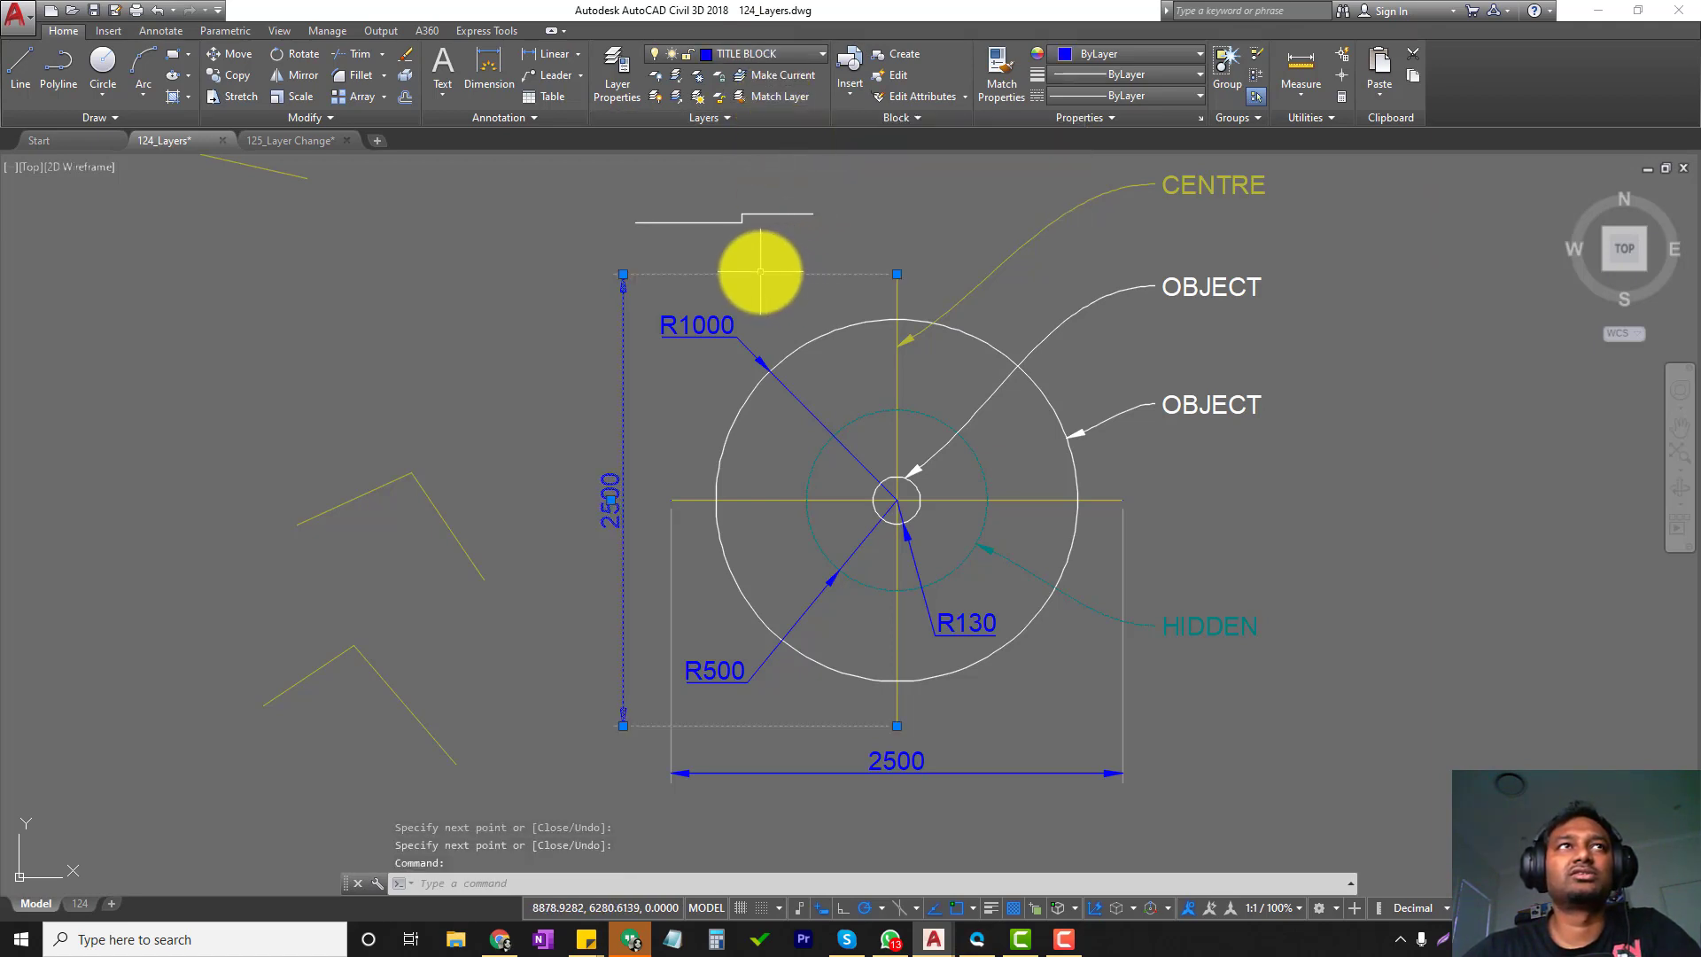
pyautogui.press('Escape')
pyautogui.click(1050, 480)
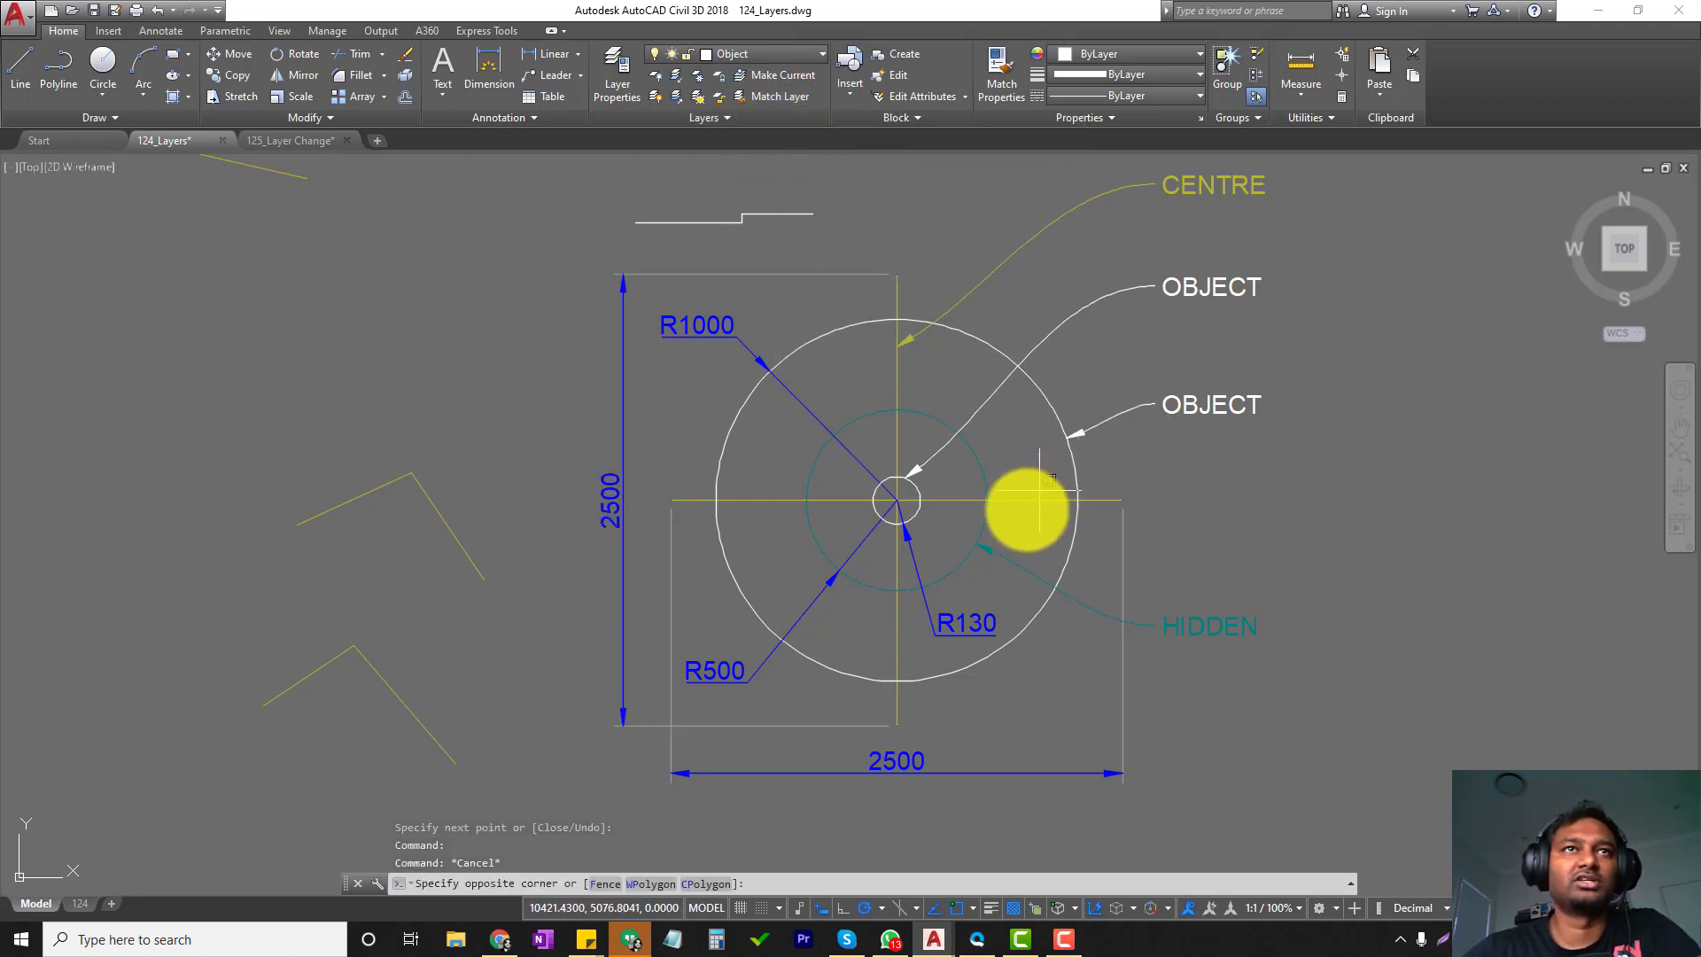
pyautogui.click(1039, 501)
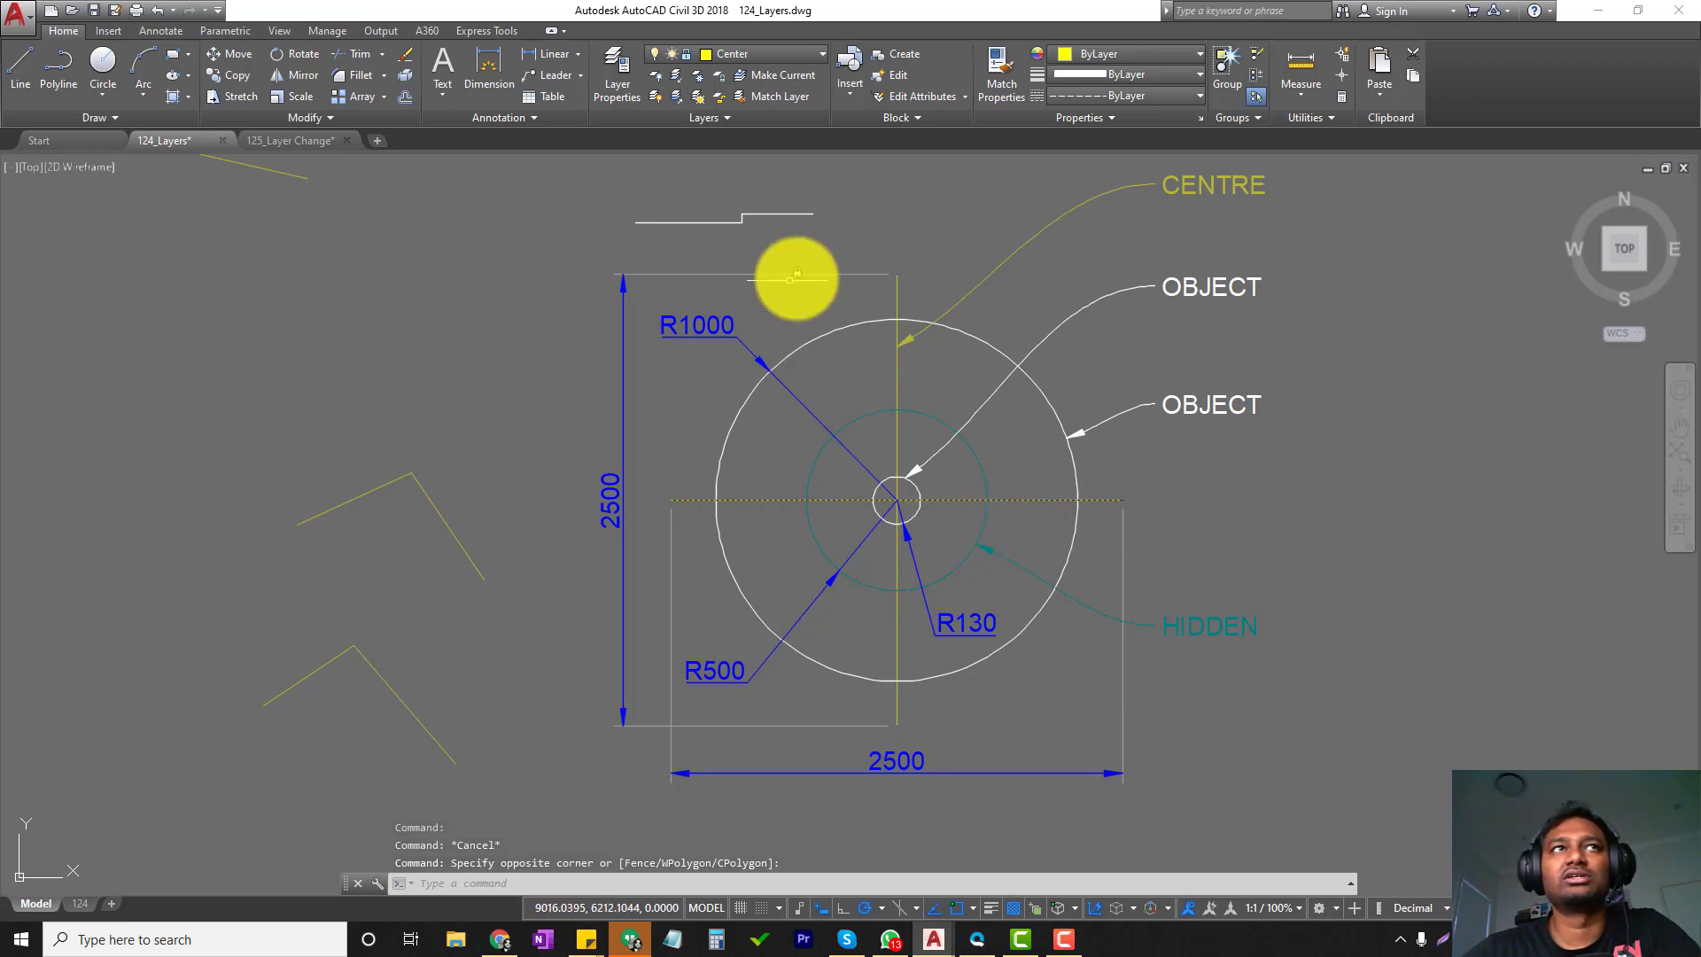
pyautogui.press('Escape')
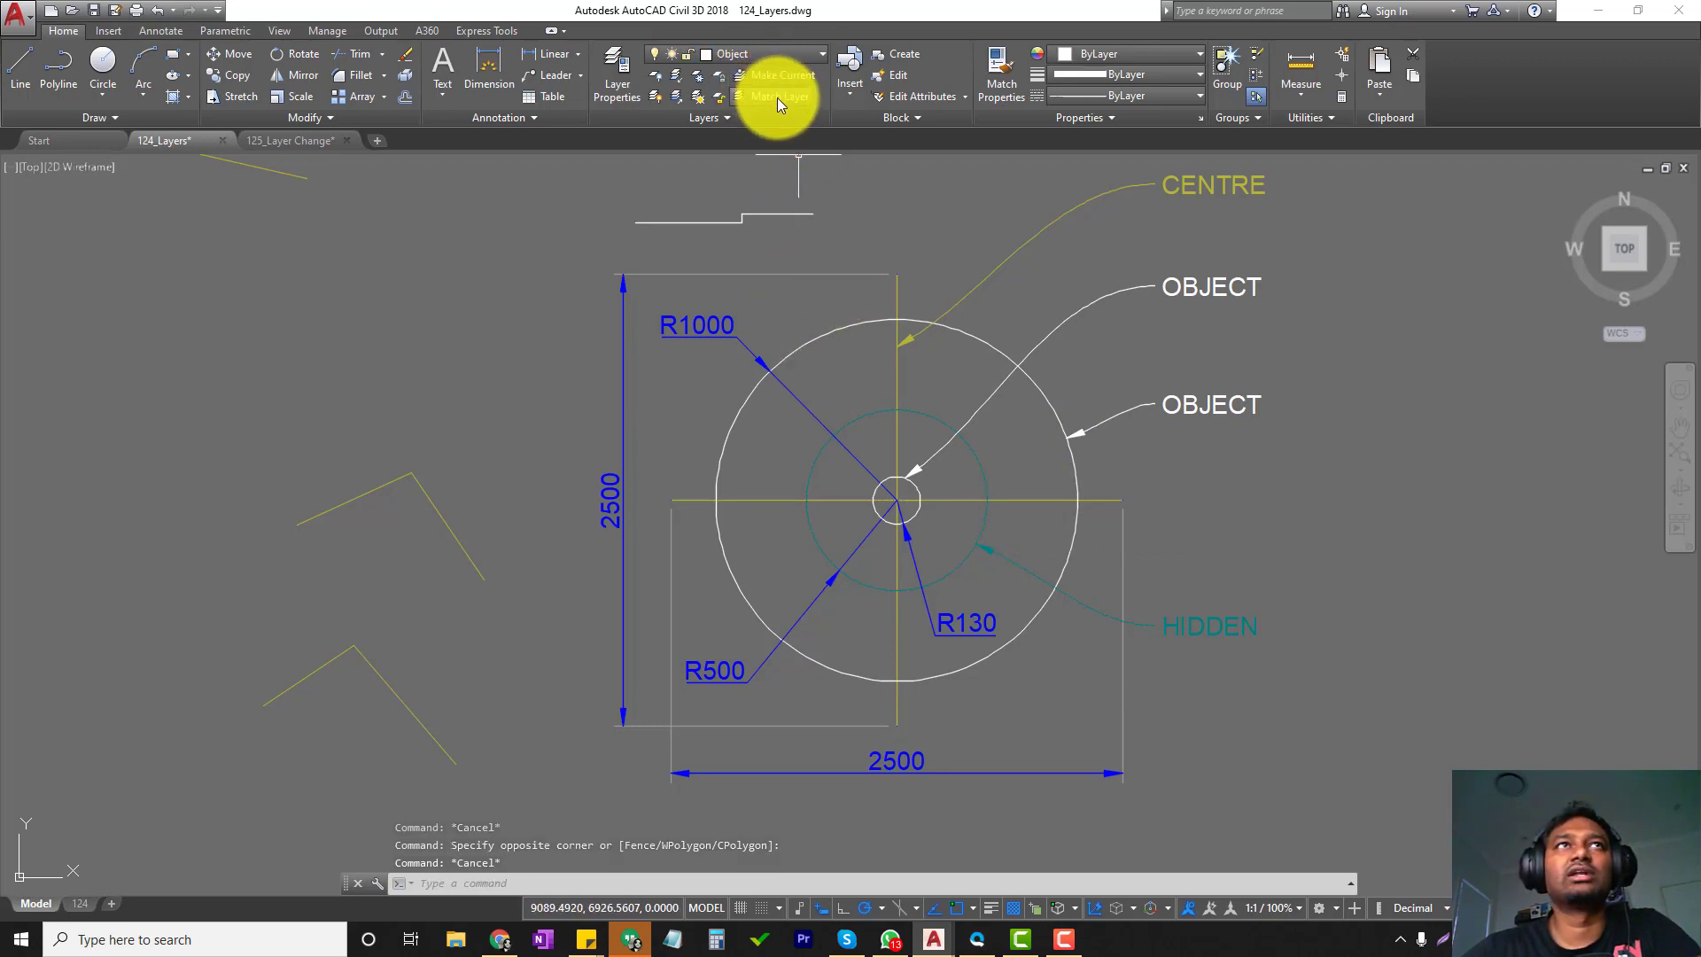
pyautogui.click(778, 97)
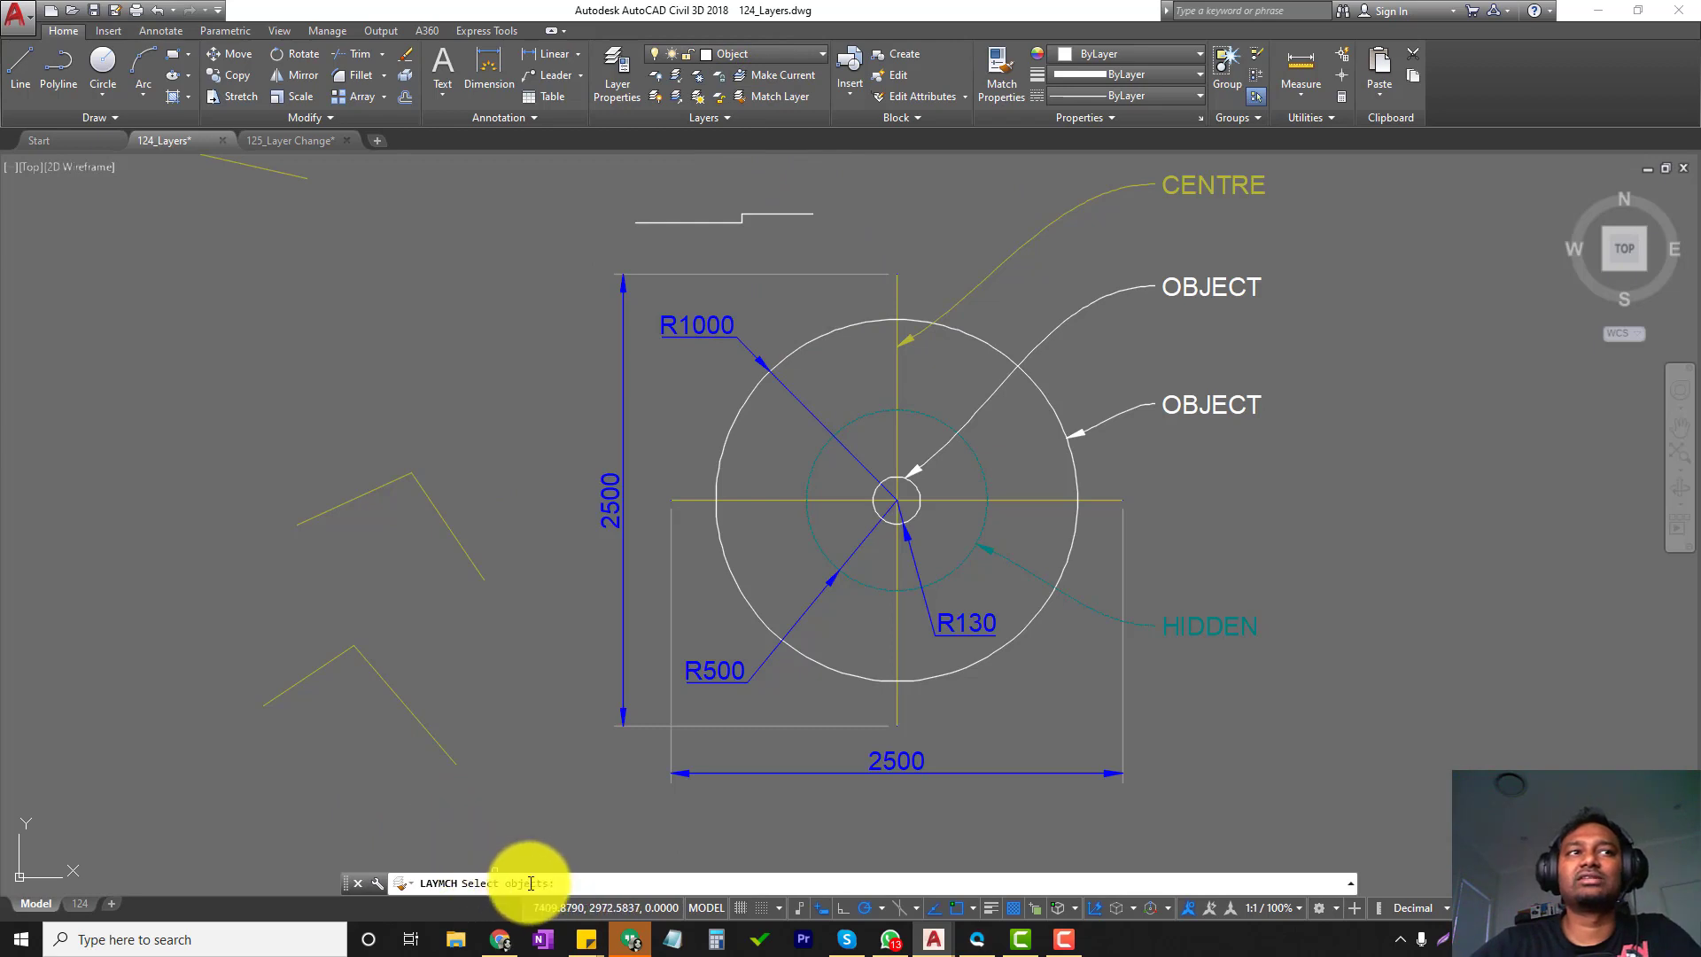
pyautogui.click(1018, 500)
pyautogui.press('Escape')
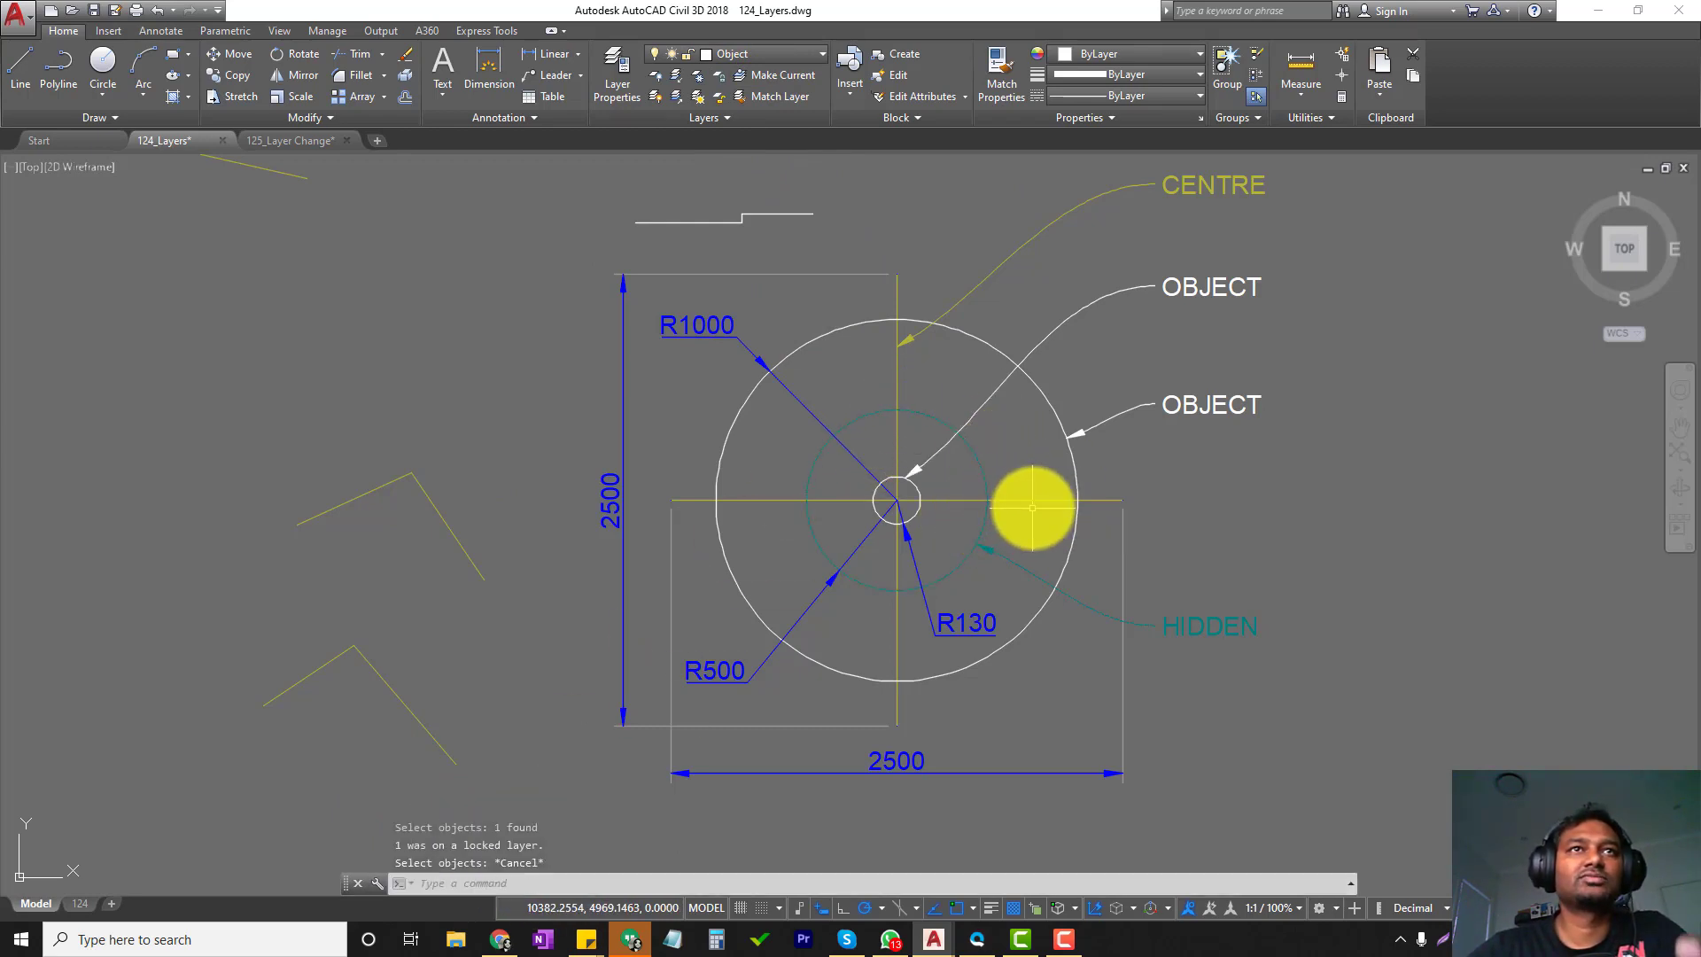
# Unlock the Center and ARCH_Roof Design layers from the drawing's layer list, and clear the selection.
pyautogui.click(1033, 503)
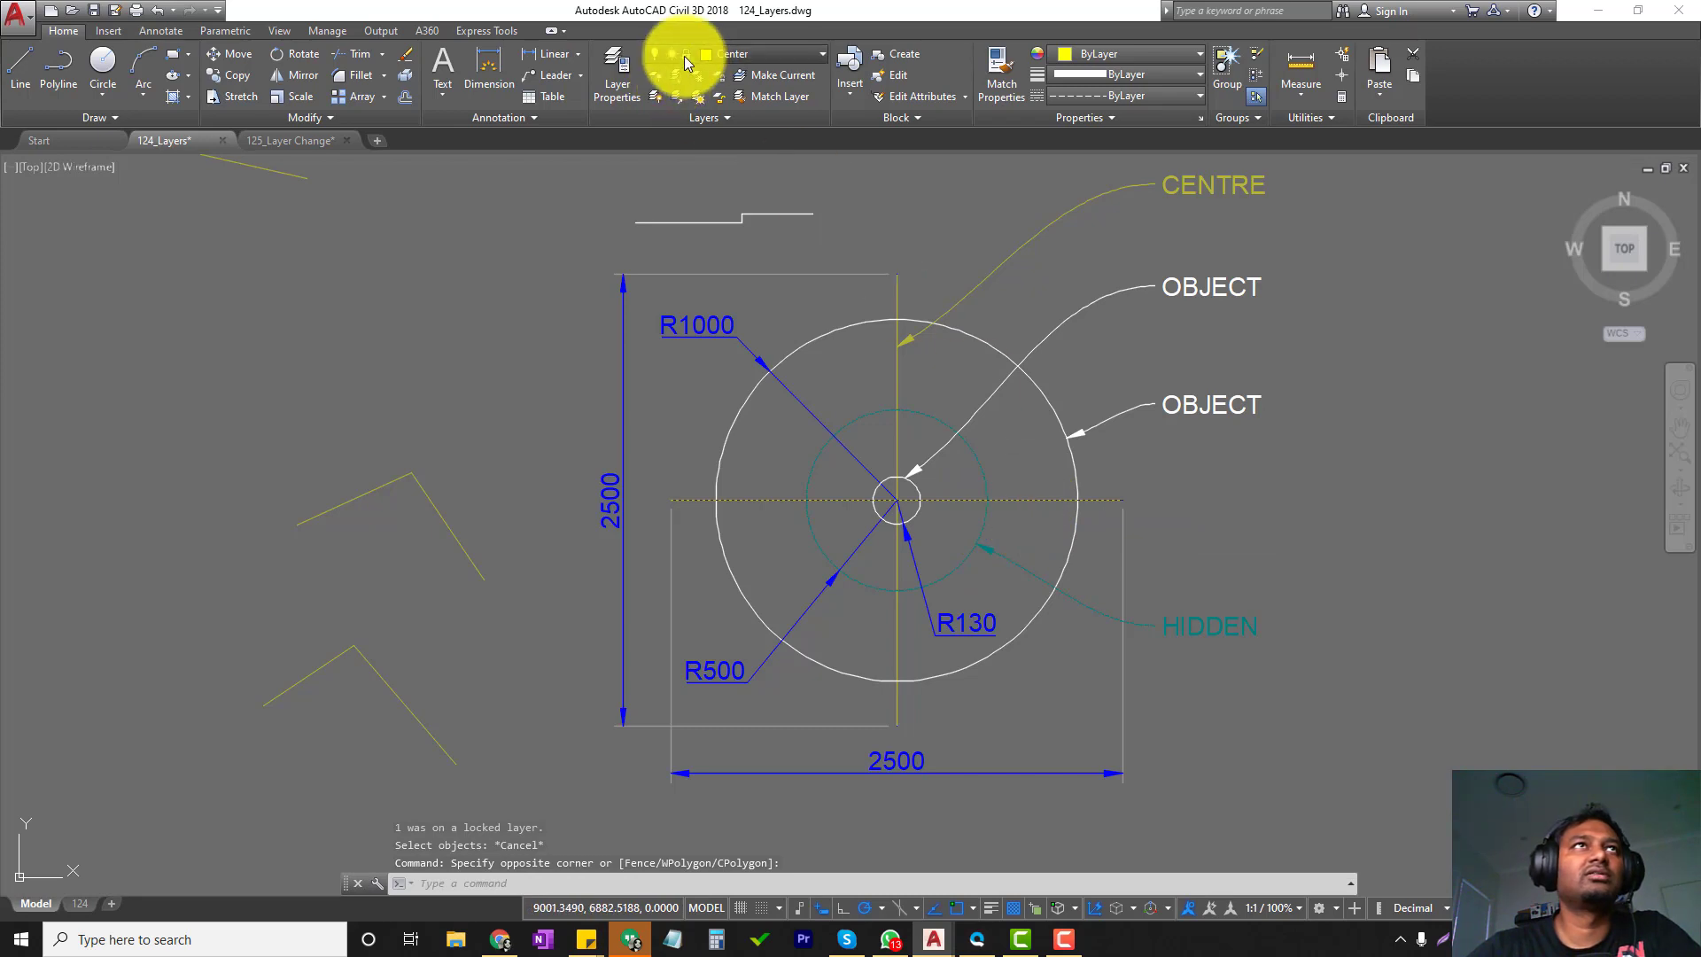
pyautogui.click(684, 56)
pyautogui.click(691, 140)
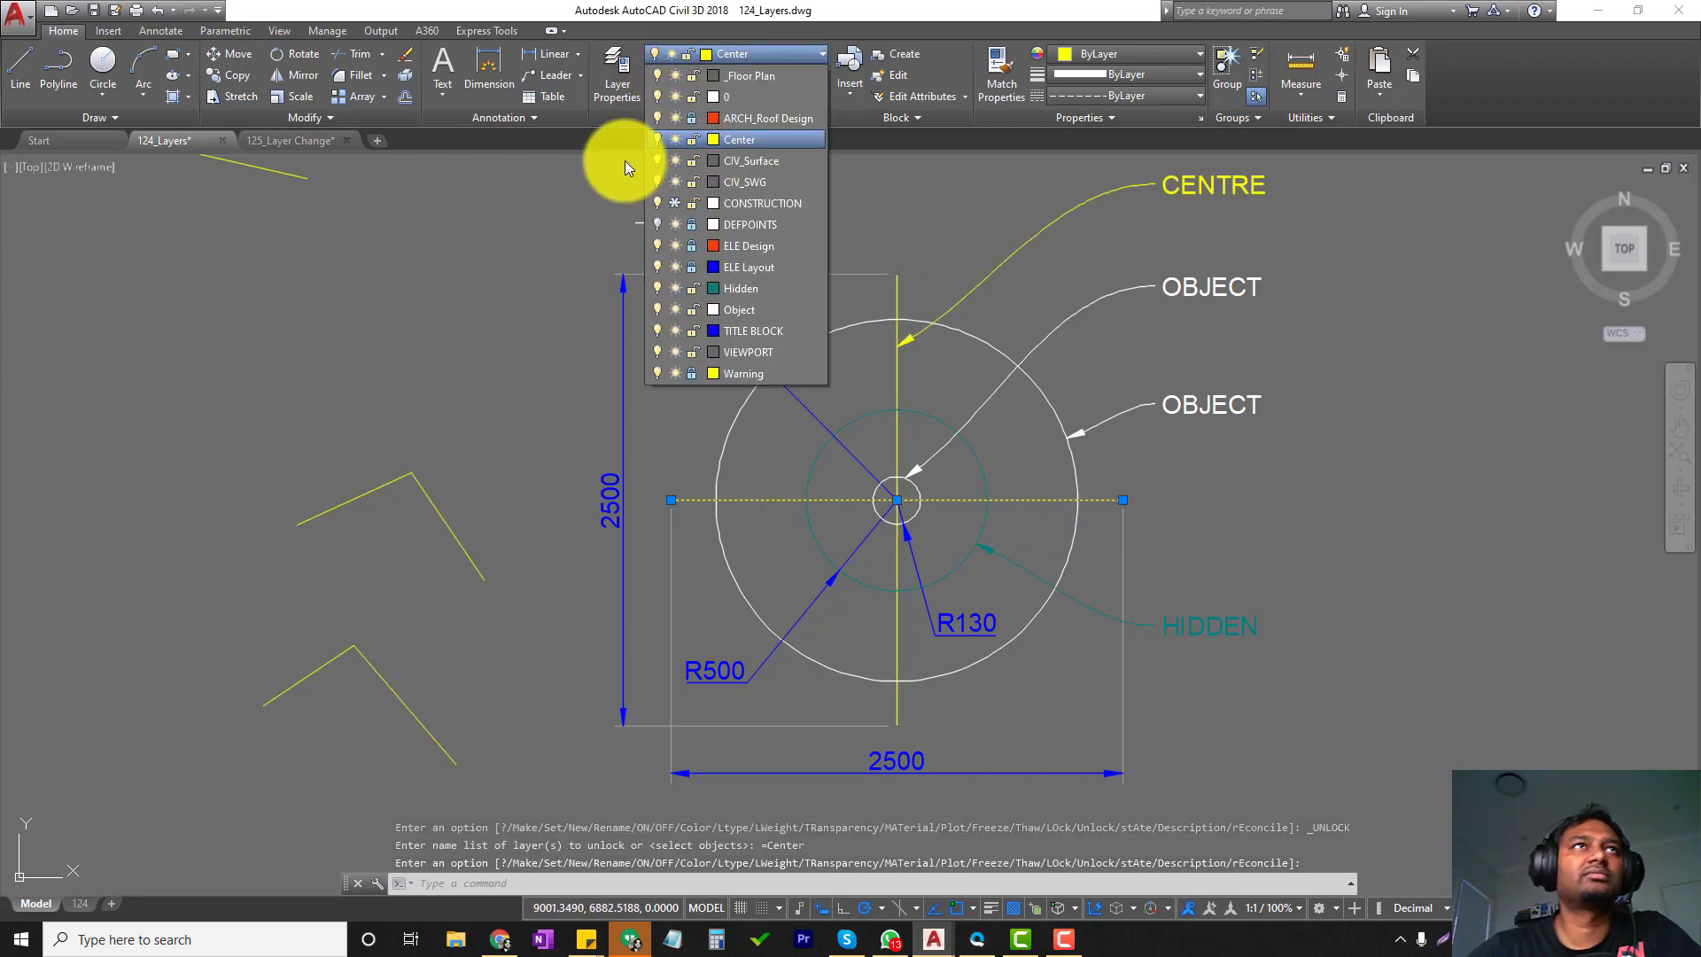
pyautogui.click(691, 118)
pyautogui.click(416, 266)
pyautogui.press('Escape')
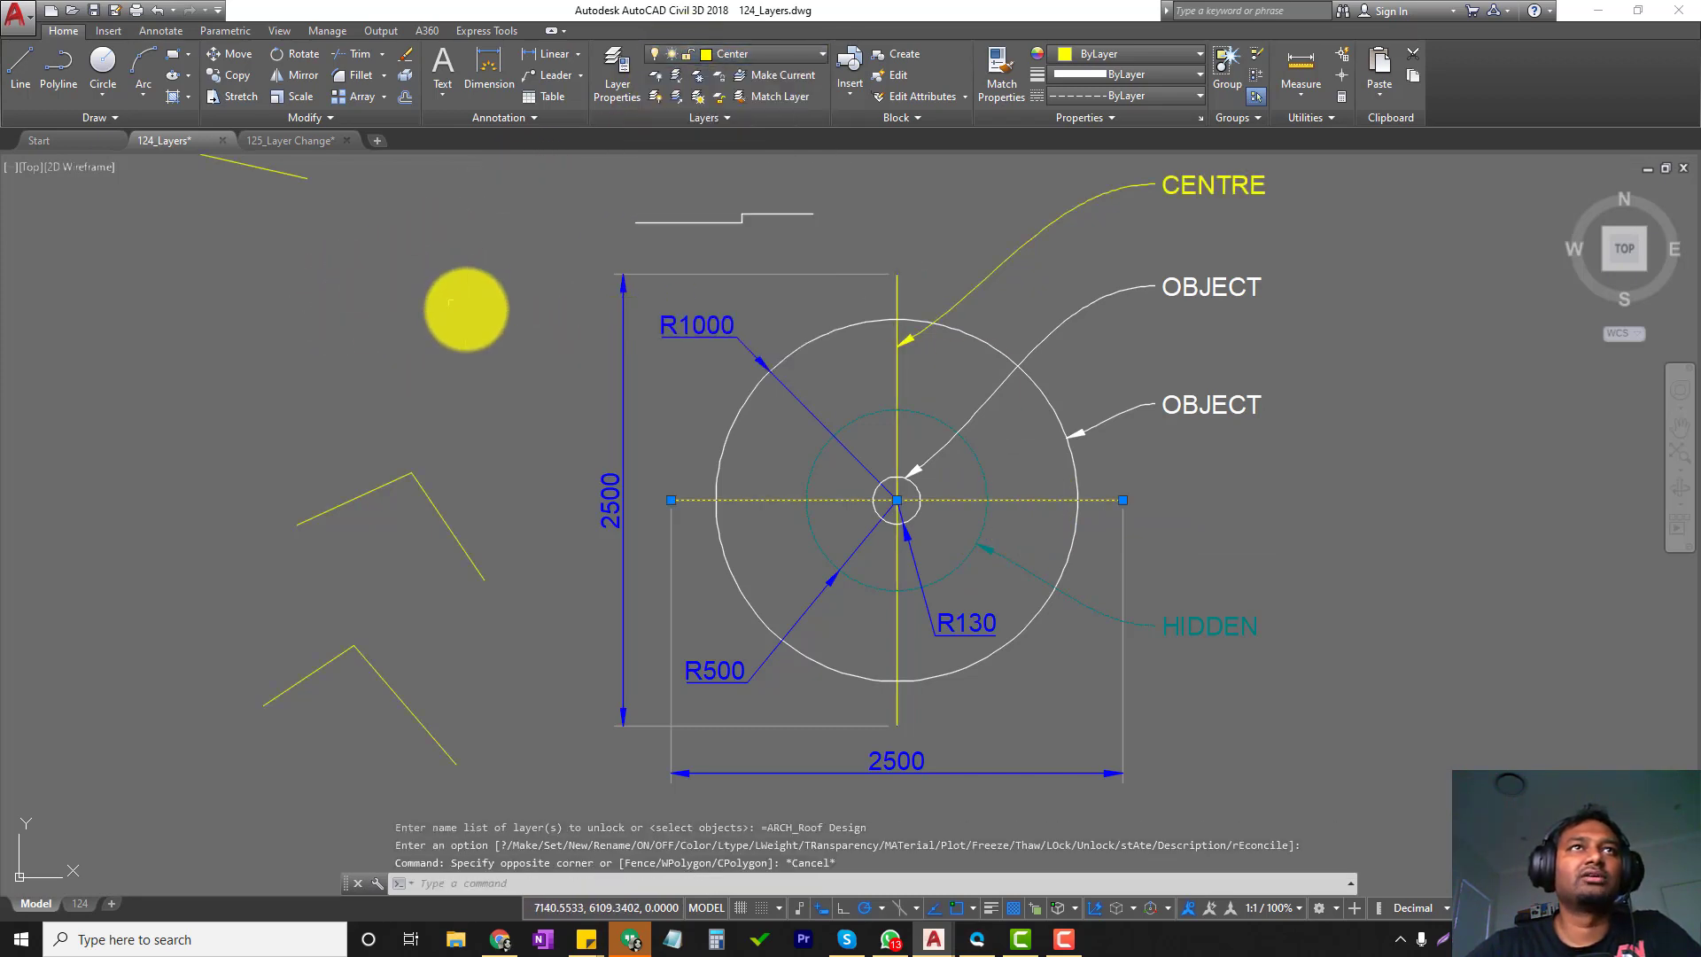
pyautogui.press('Escape')
pyautogui.press('Escape')
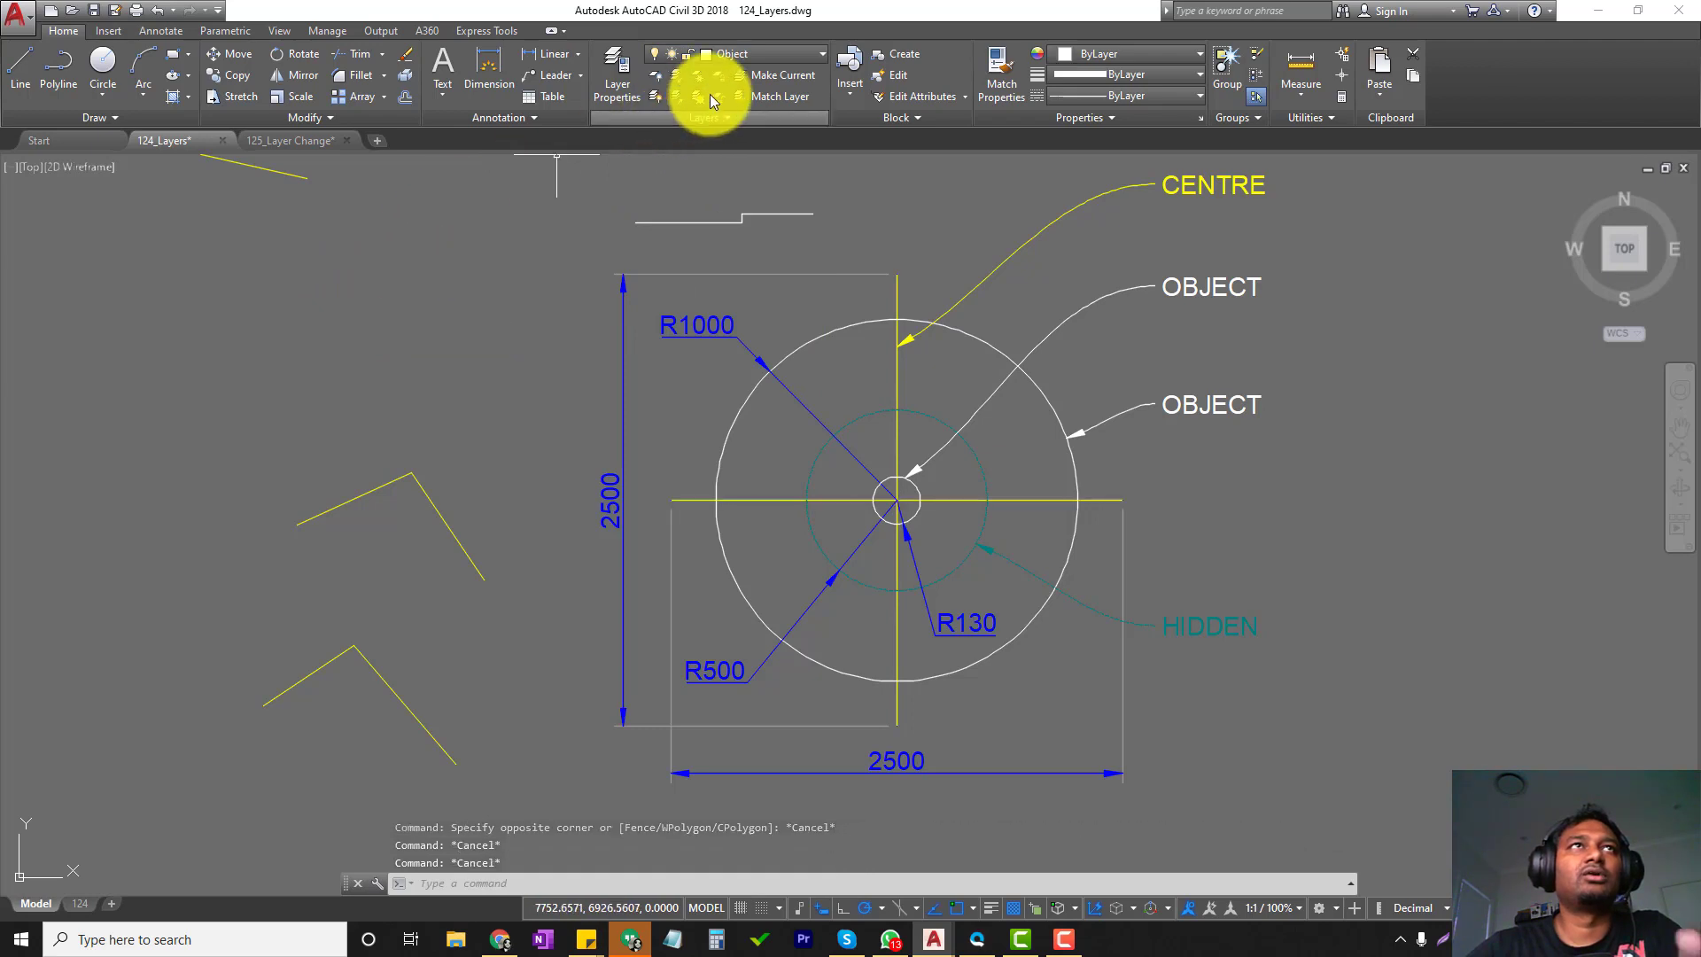
pyautogui.click(778, 95)
pyautogui.click(1028, 501)
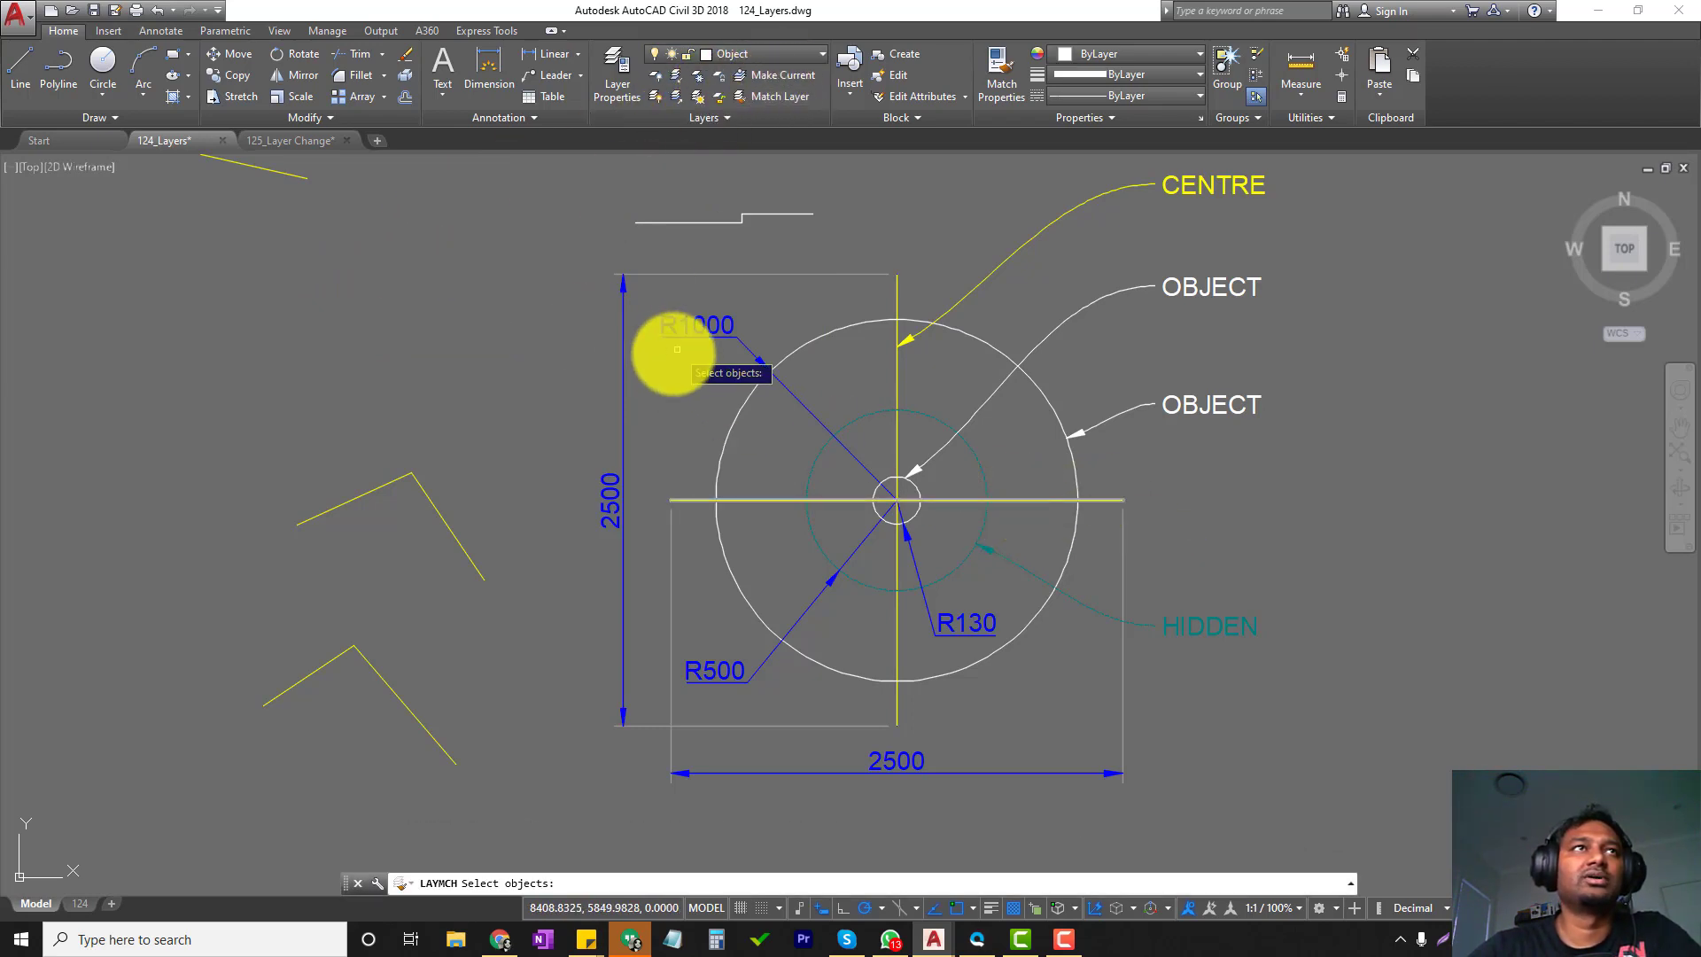
pyautogui.click(623, 369)
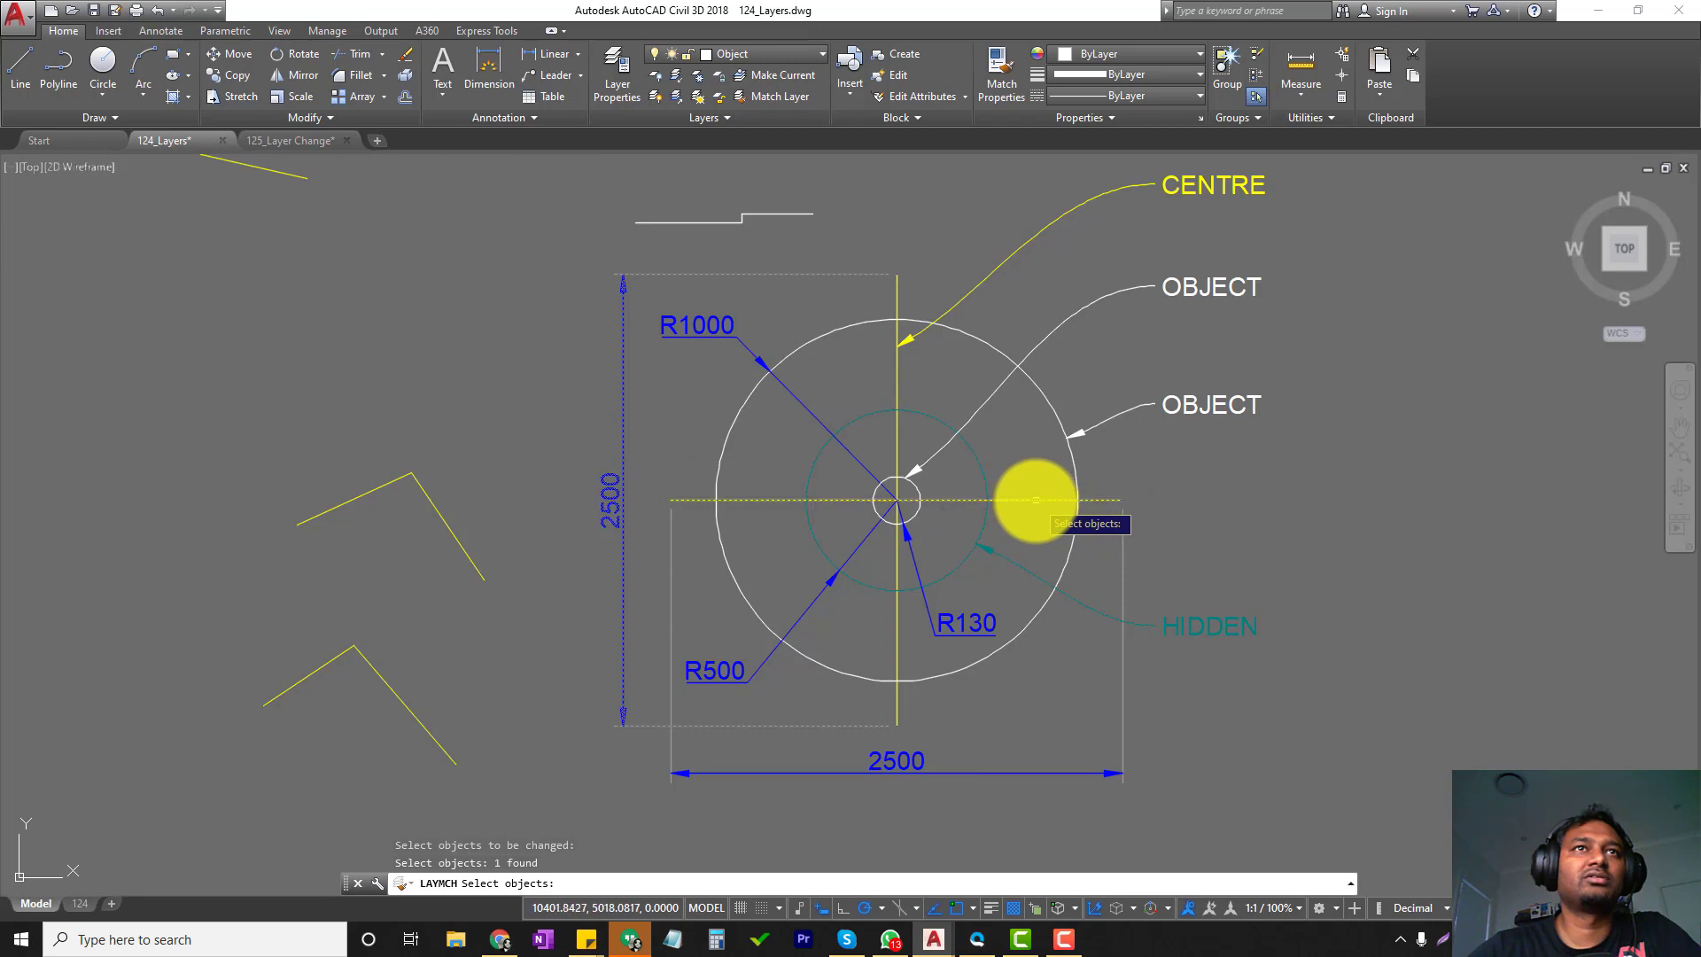
pyautogui.click(1035, 501)
pyautogui.press('Escape')
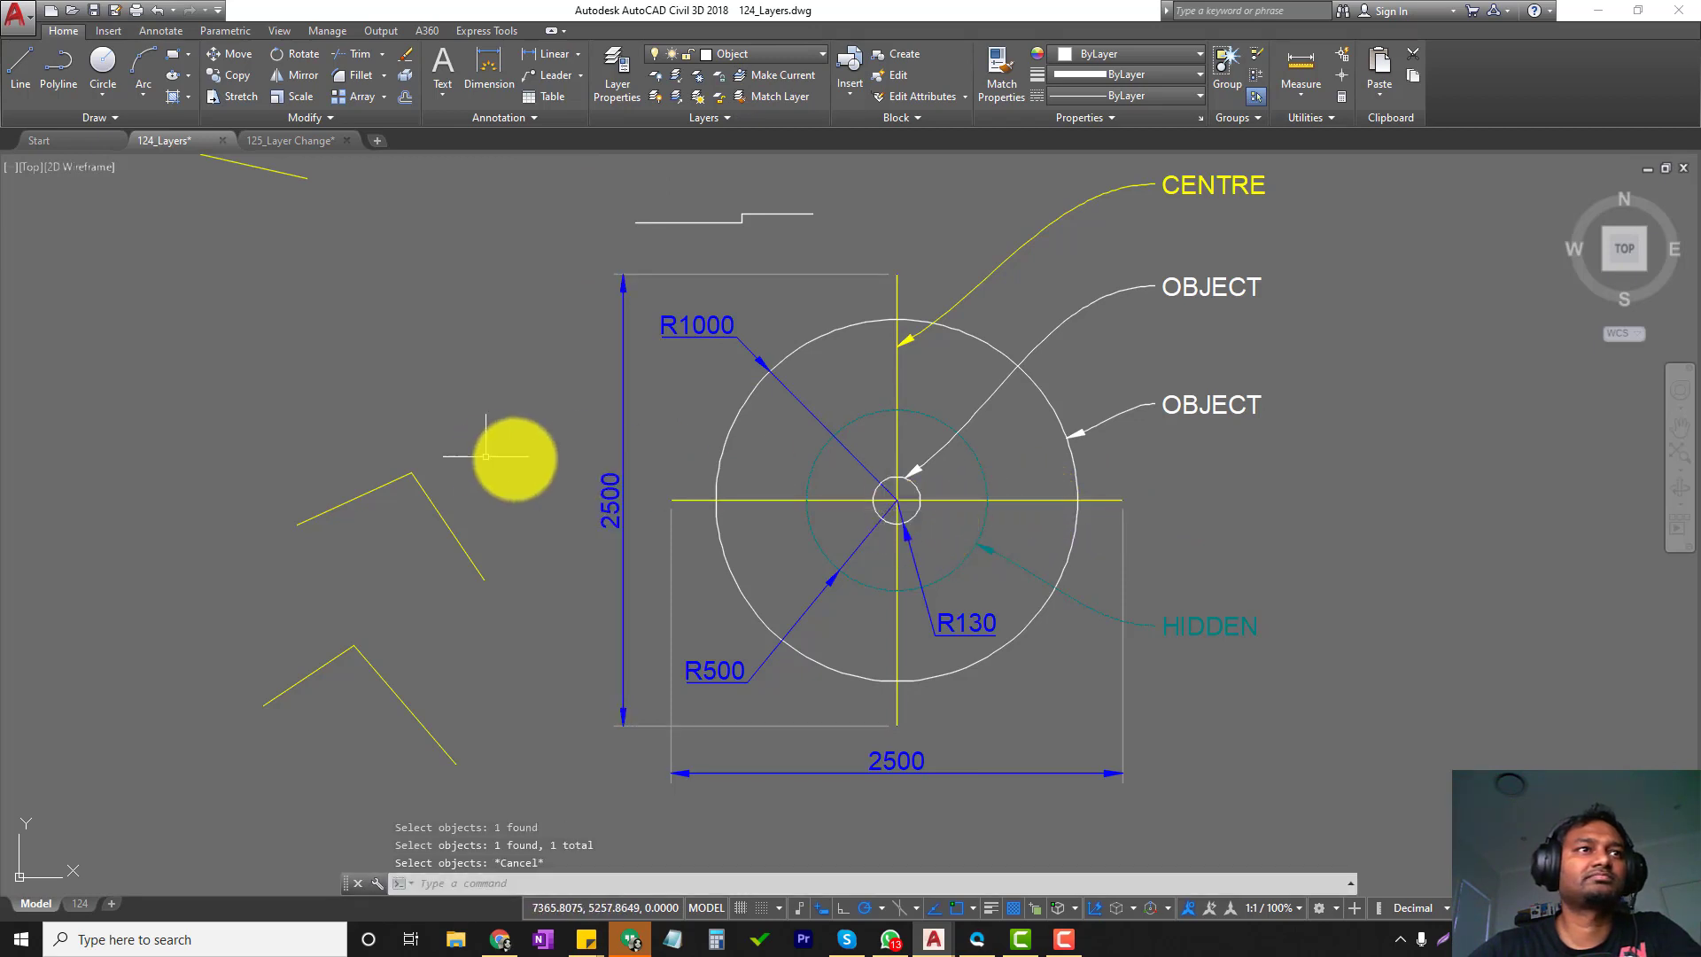
pyautogui.click(740, 74)
pyautogui.press('Escape')
# Match the horizontal centre line to the TITLE BLOCK layer of the vertical 2500 dimension, and select the line to check its layer.
pyautogui.click(749, 97)
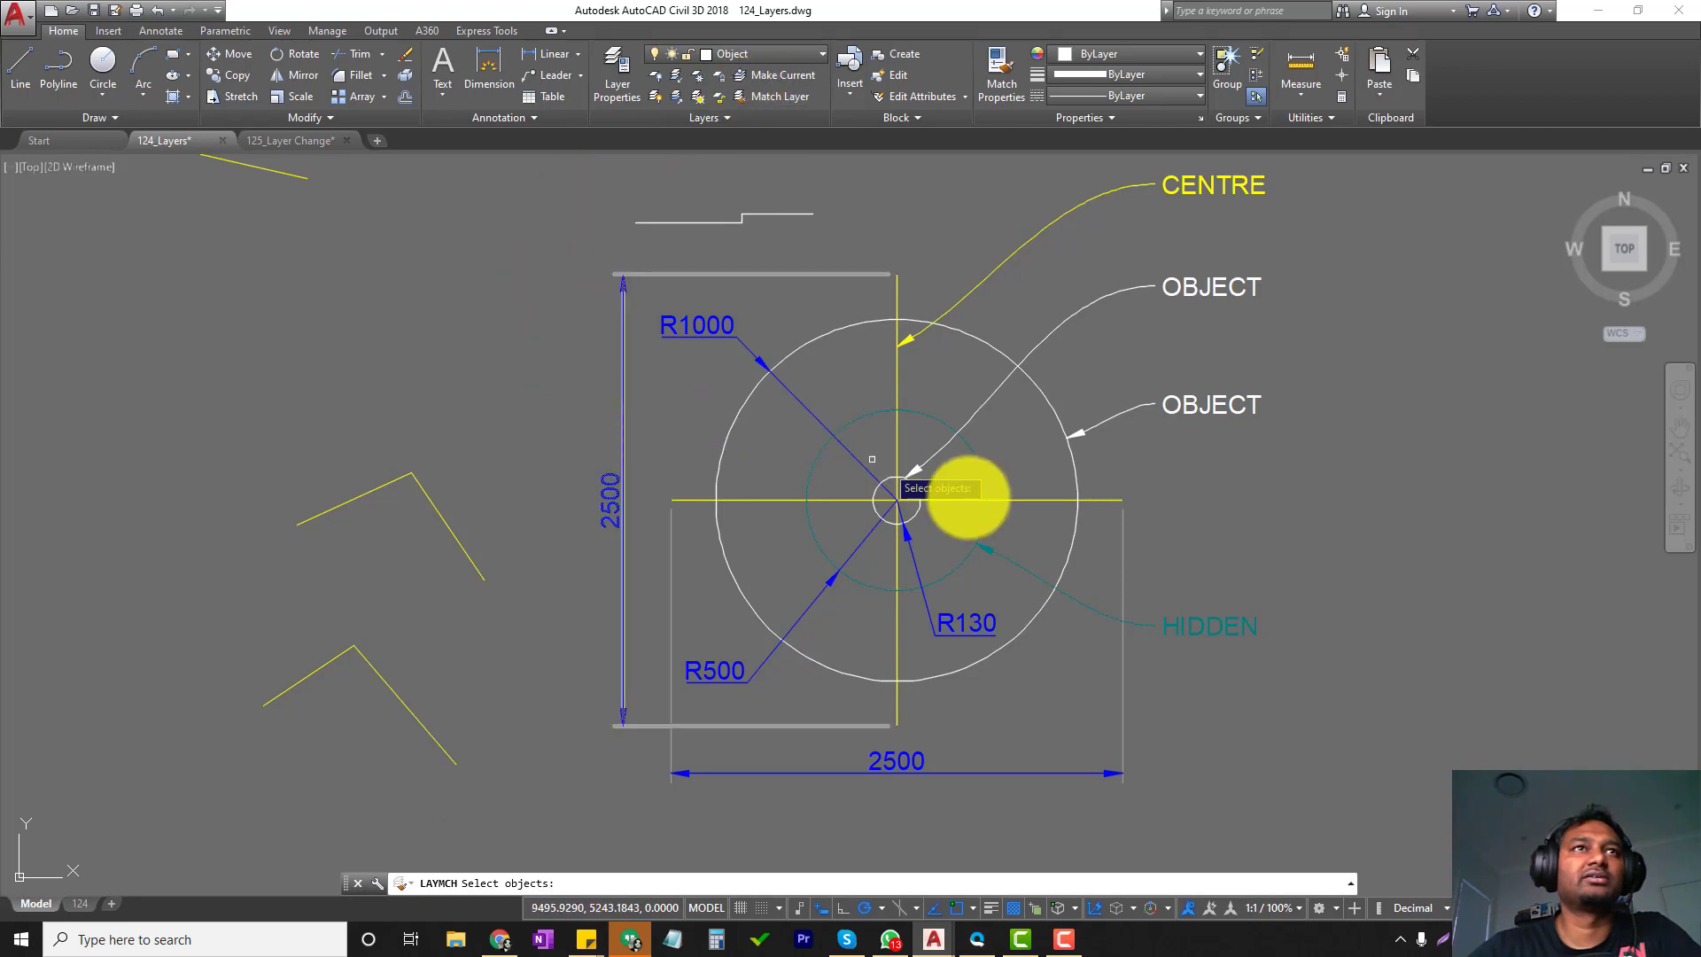
pyautogui.click(1021, 500)
pyautogui.press('Return')
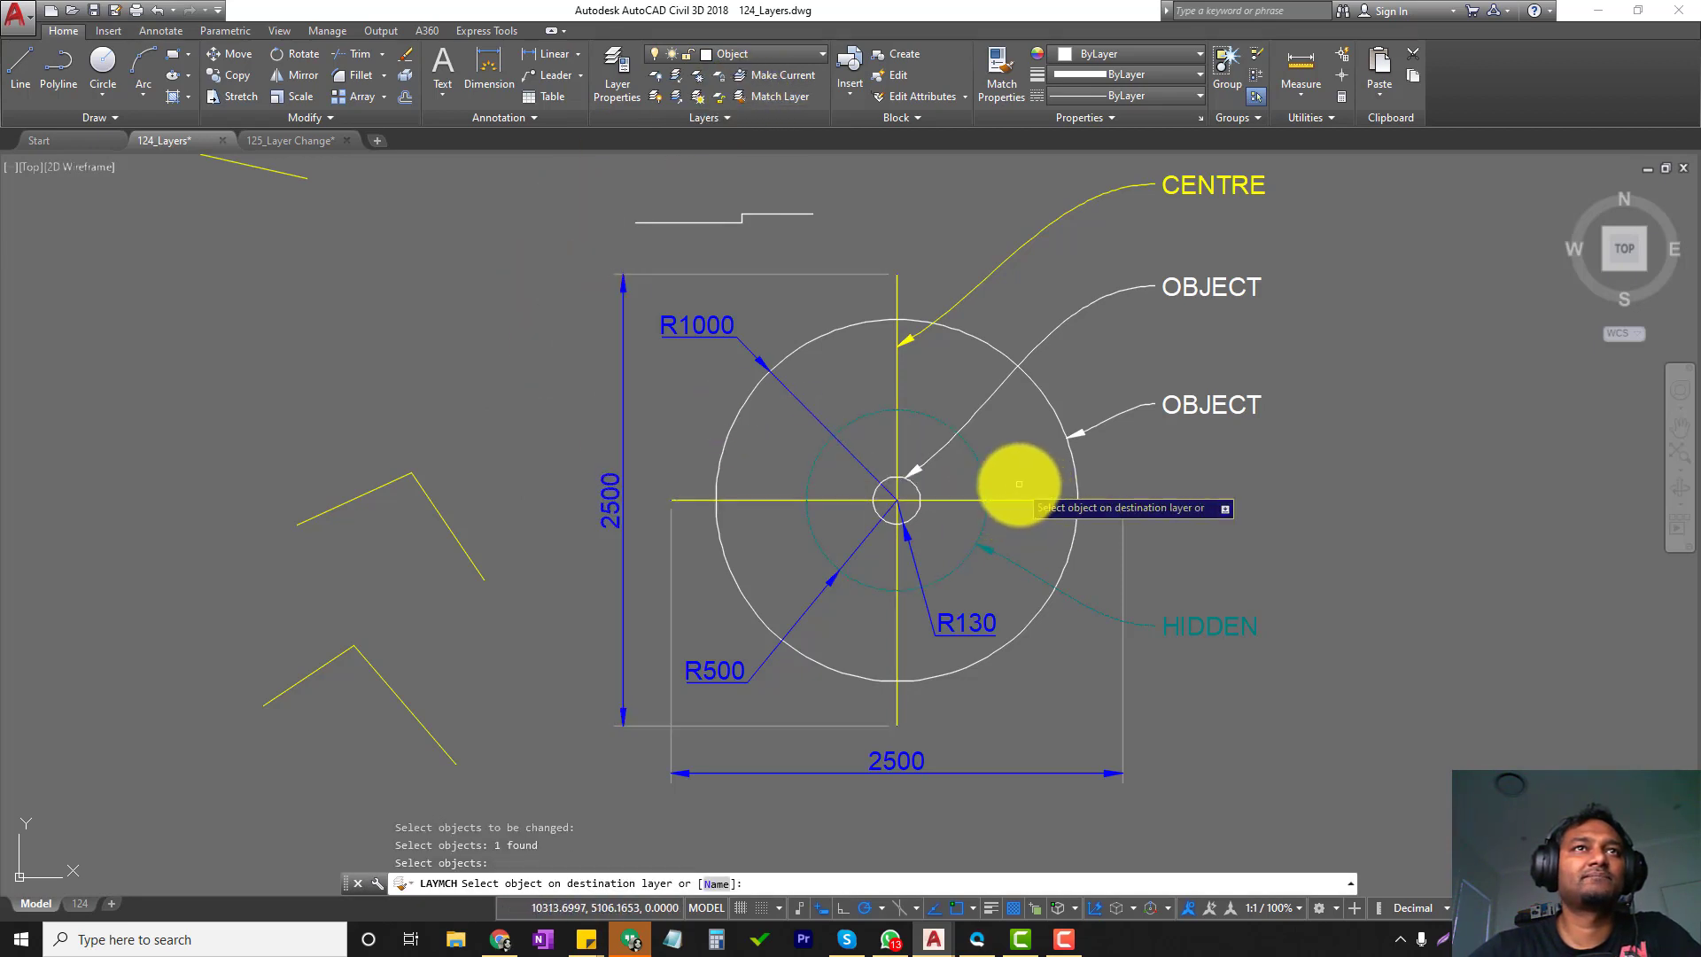
pyautogui.click(620, 383)
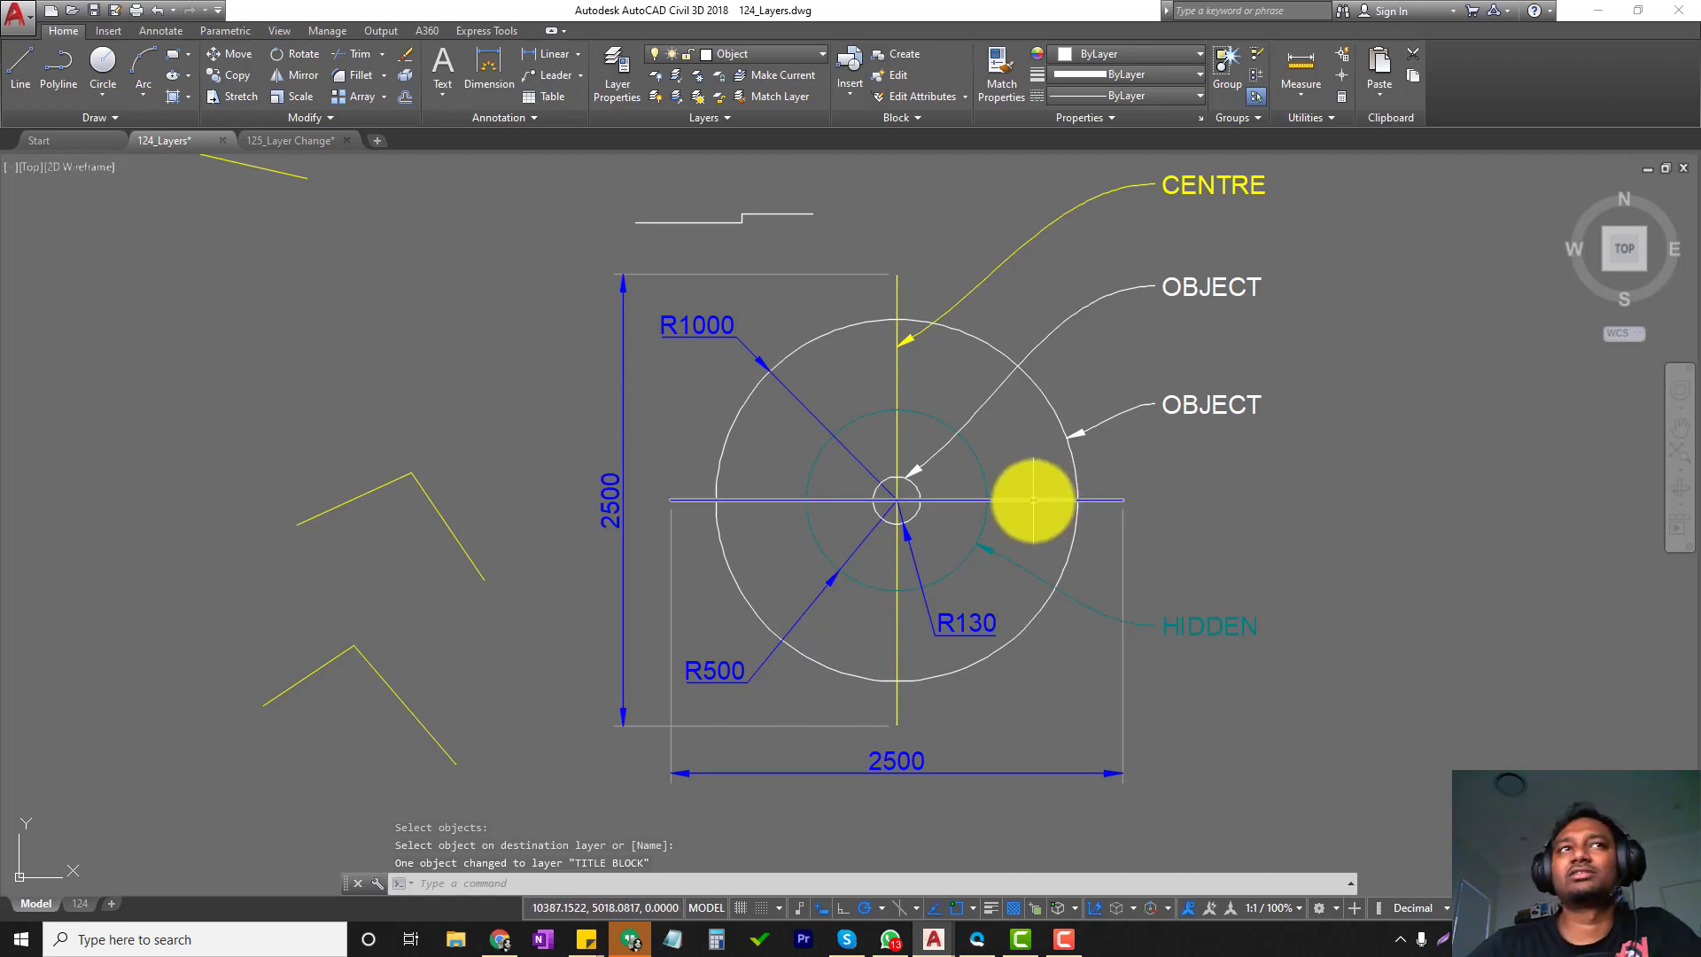
pyautogui.moveTo(624, 345)
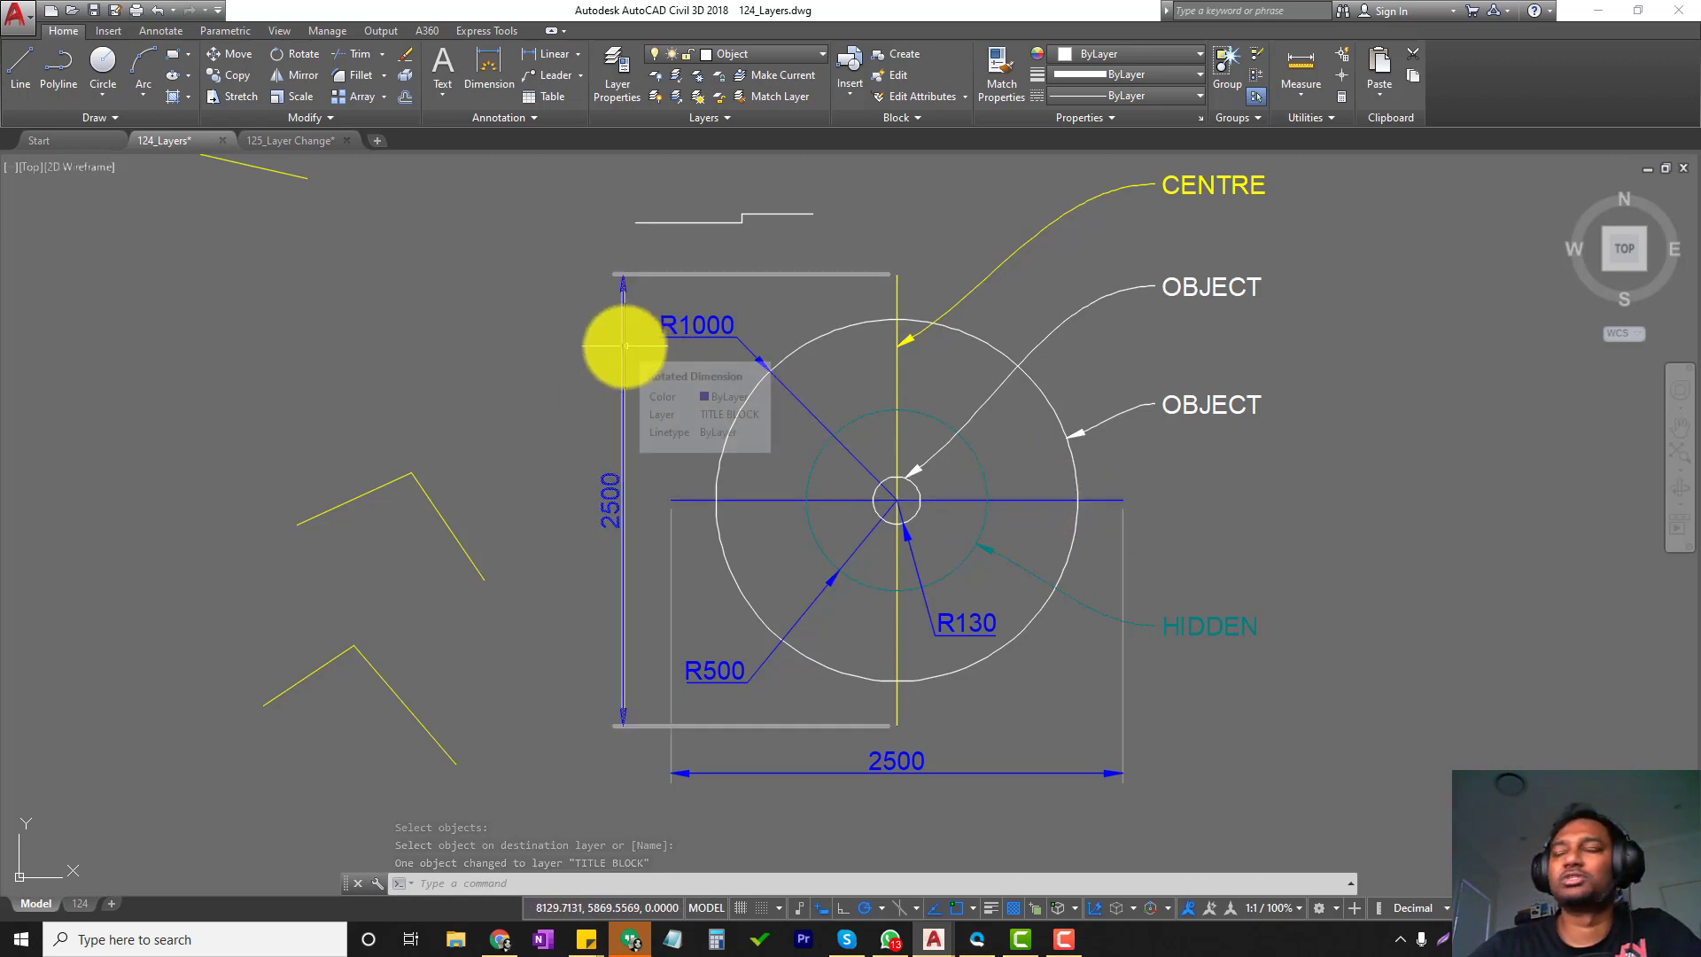
pyautogui.click(997, 499)
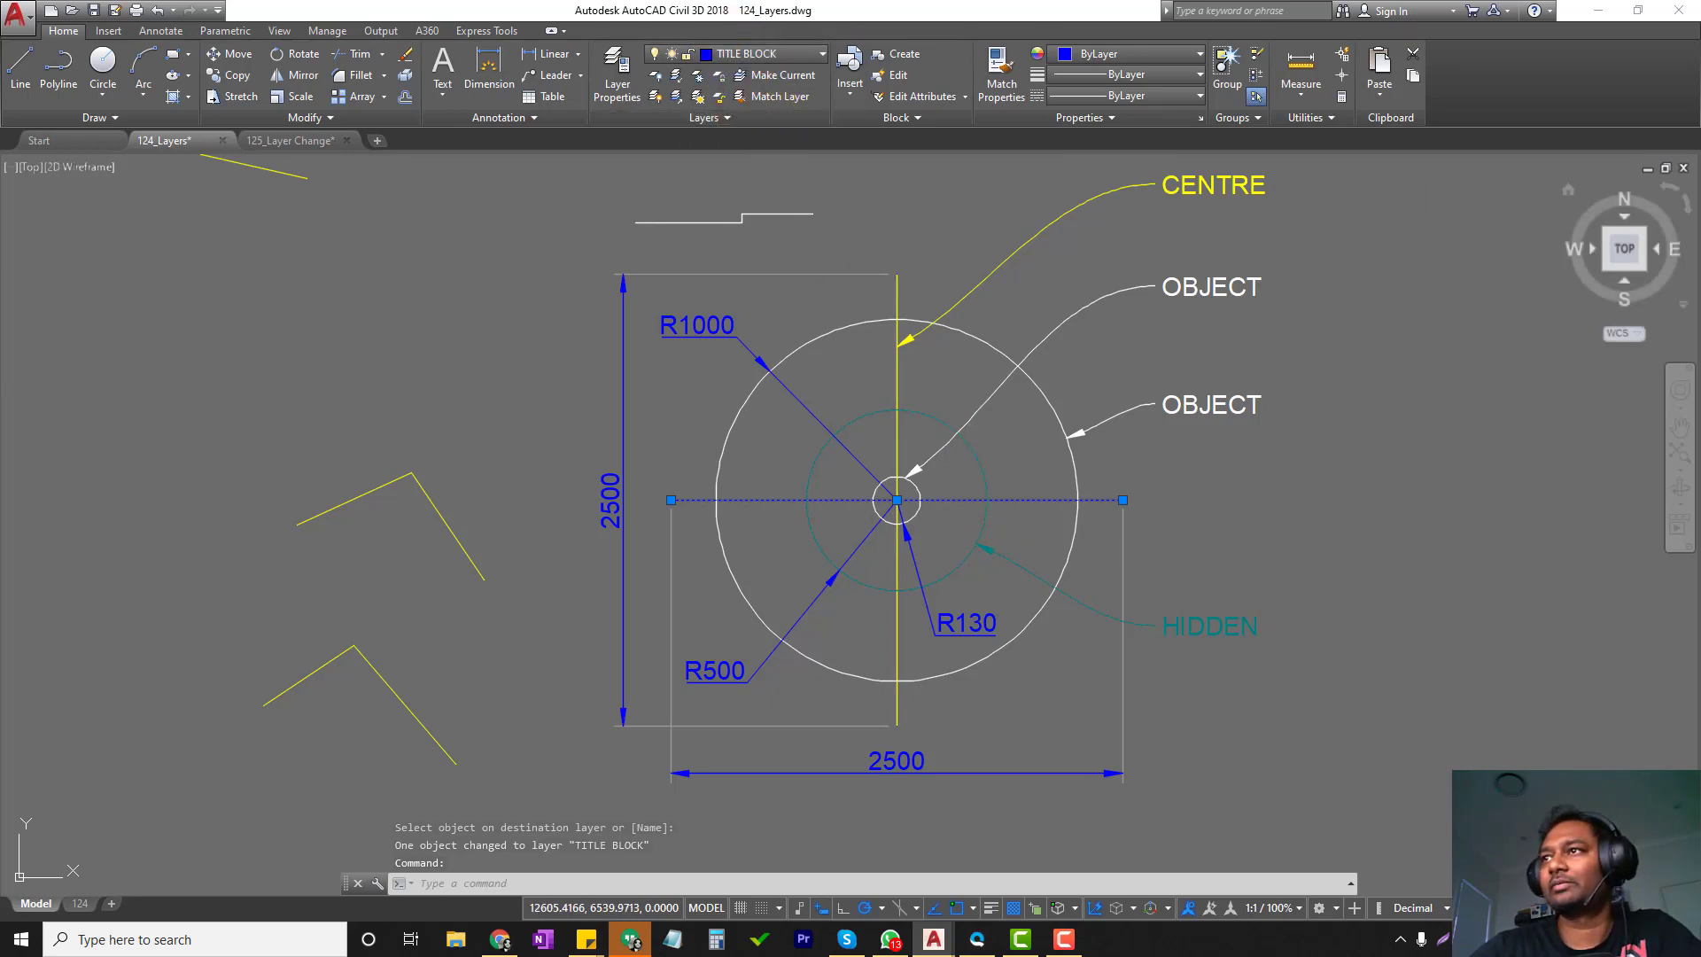
# Undo the horizontal centre line's layer match and make ARCH_Roof Design the current layer.
pyautogui.hotkey('ctrl', 'z')
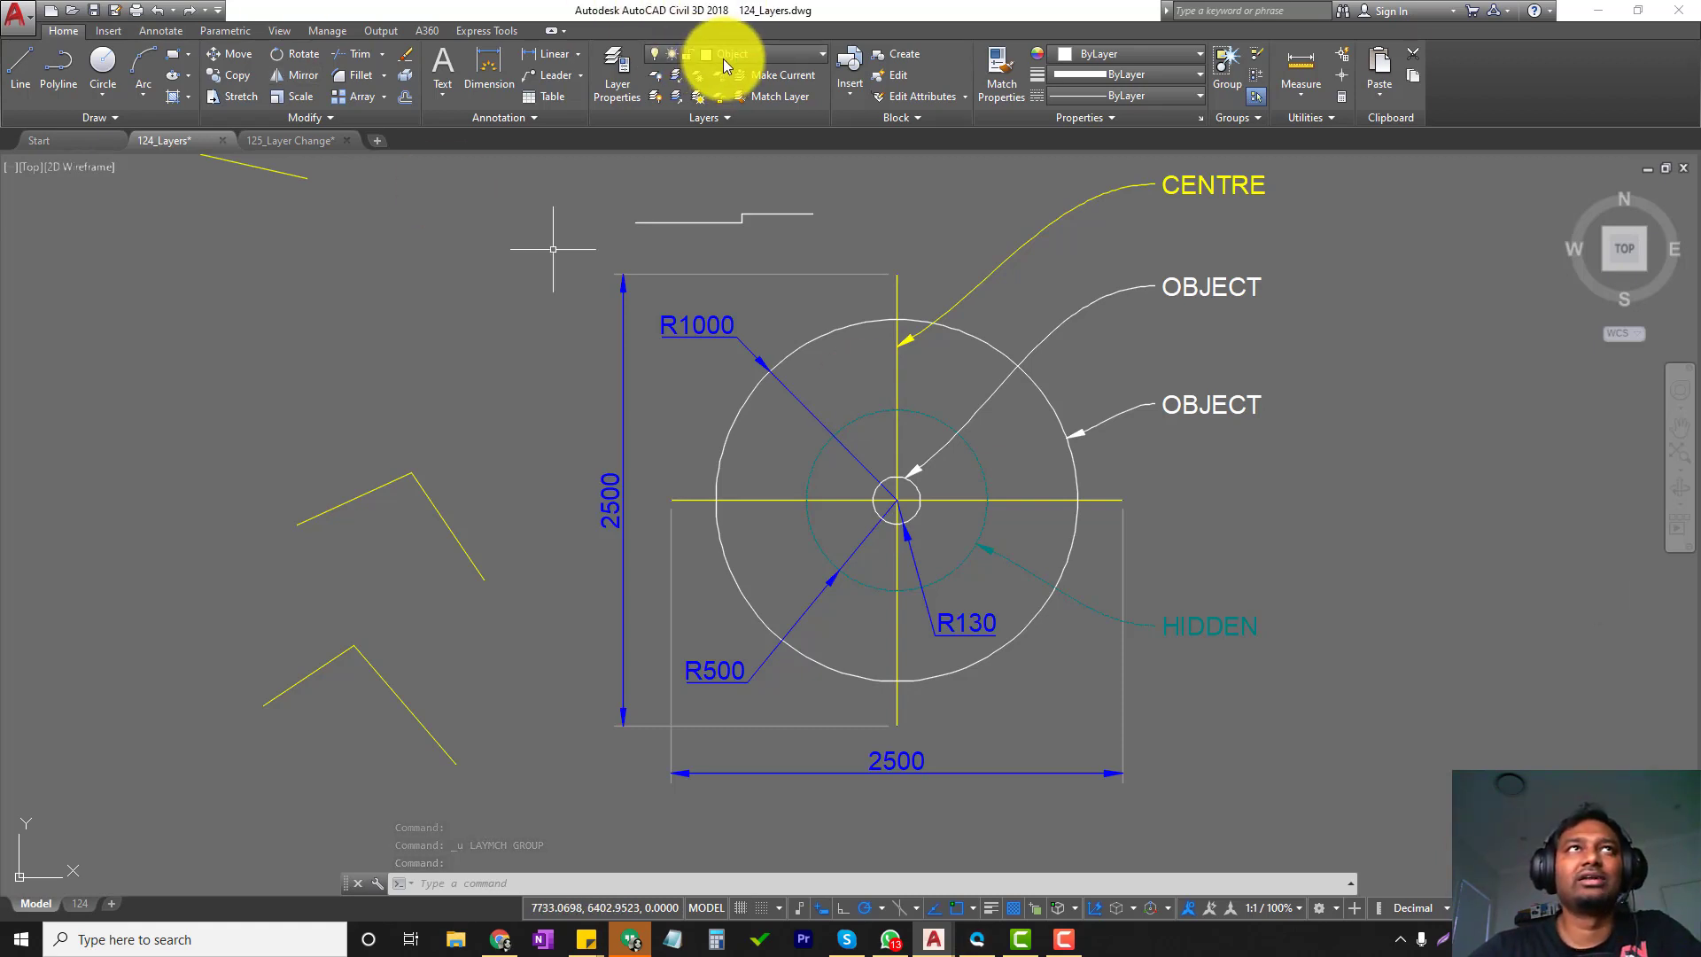
pyautogui.click(723, 118)
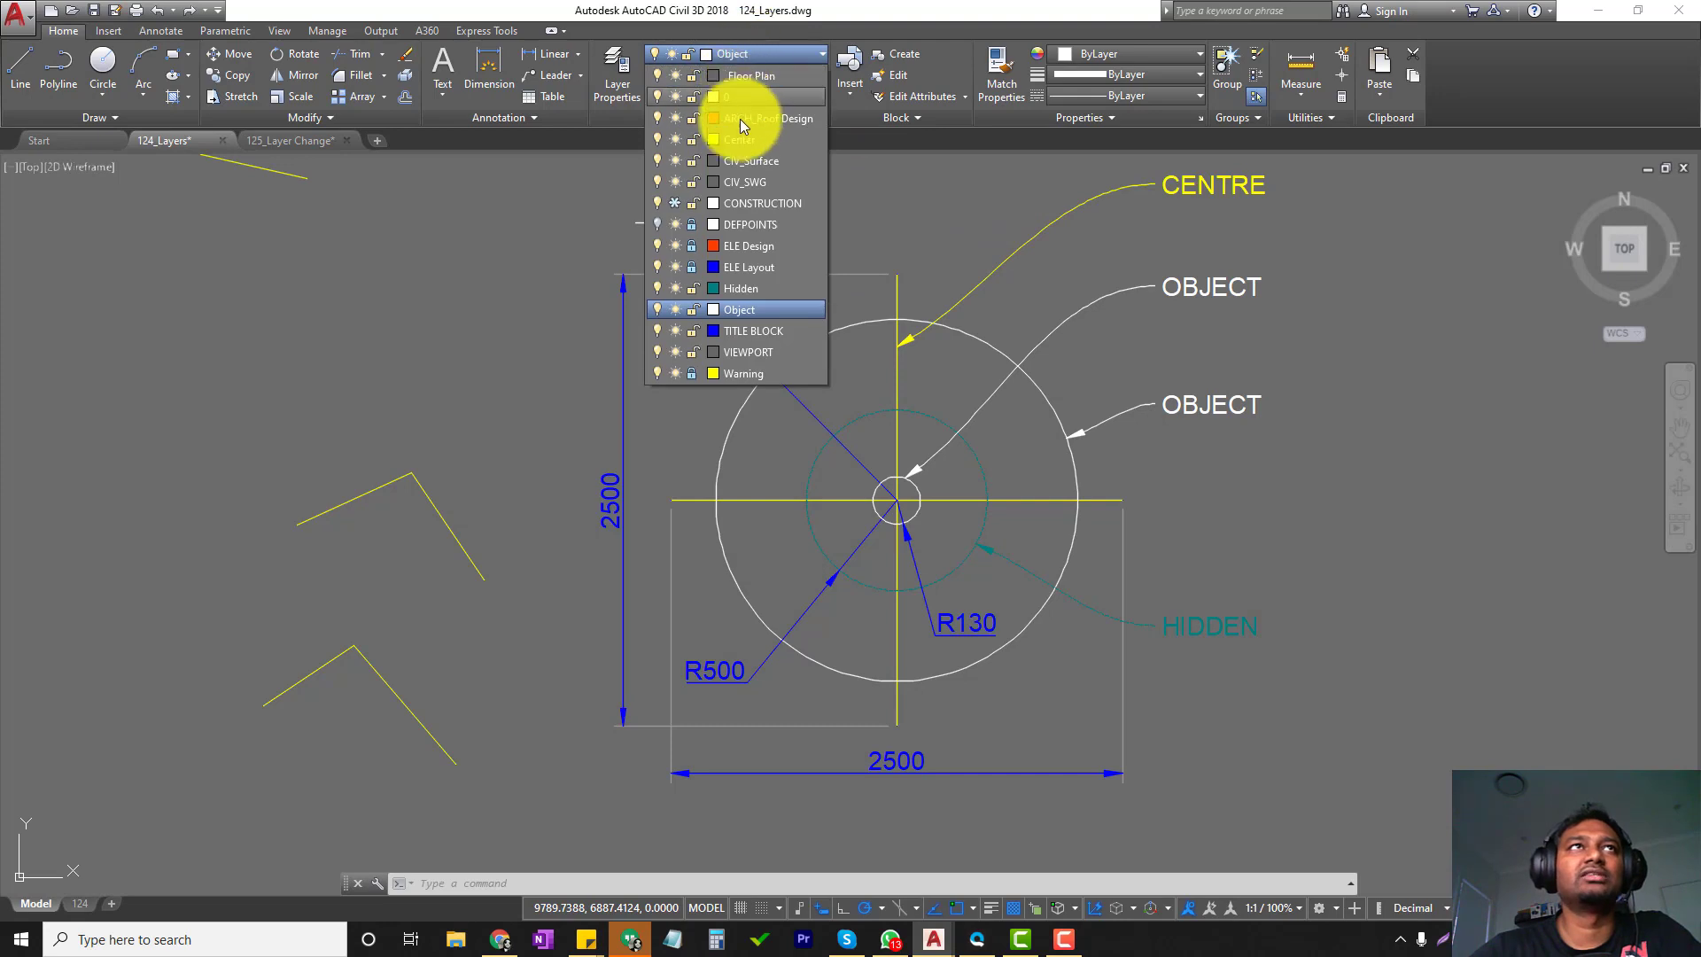
pyautogui.click(748, 120)
# Change the large R1000 circle to the current layer with the Change to Current Layer tool.
pyautogui.click(675, 117)
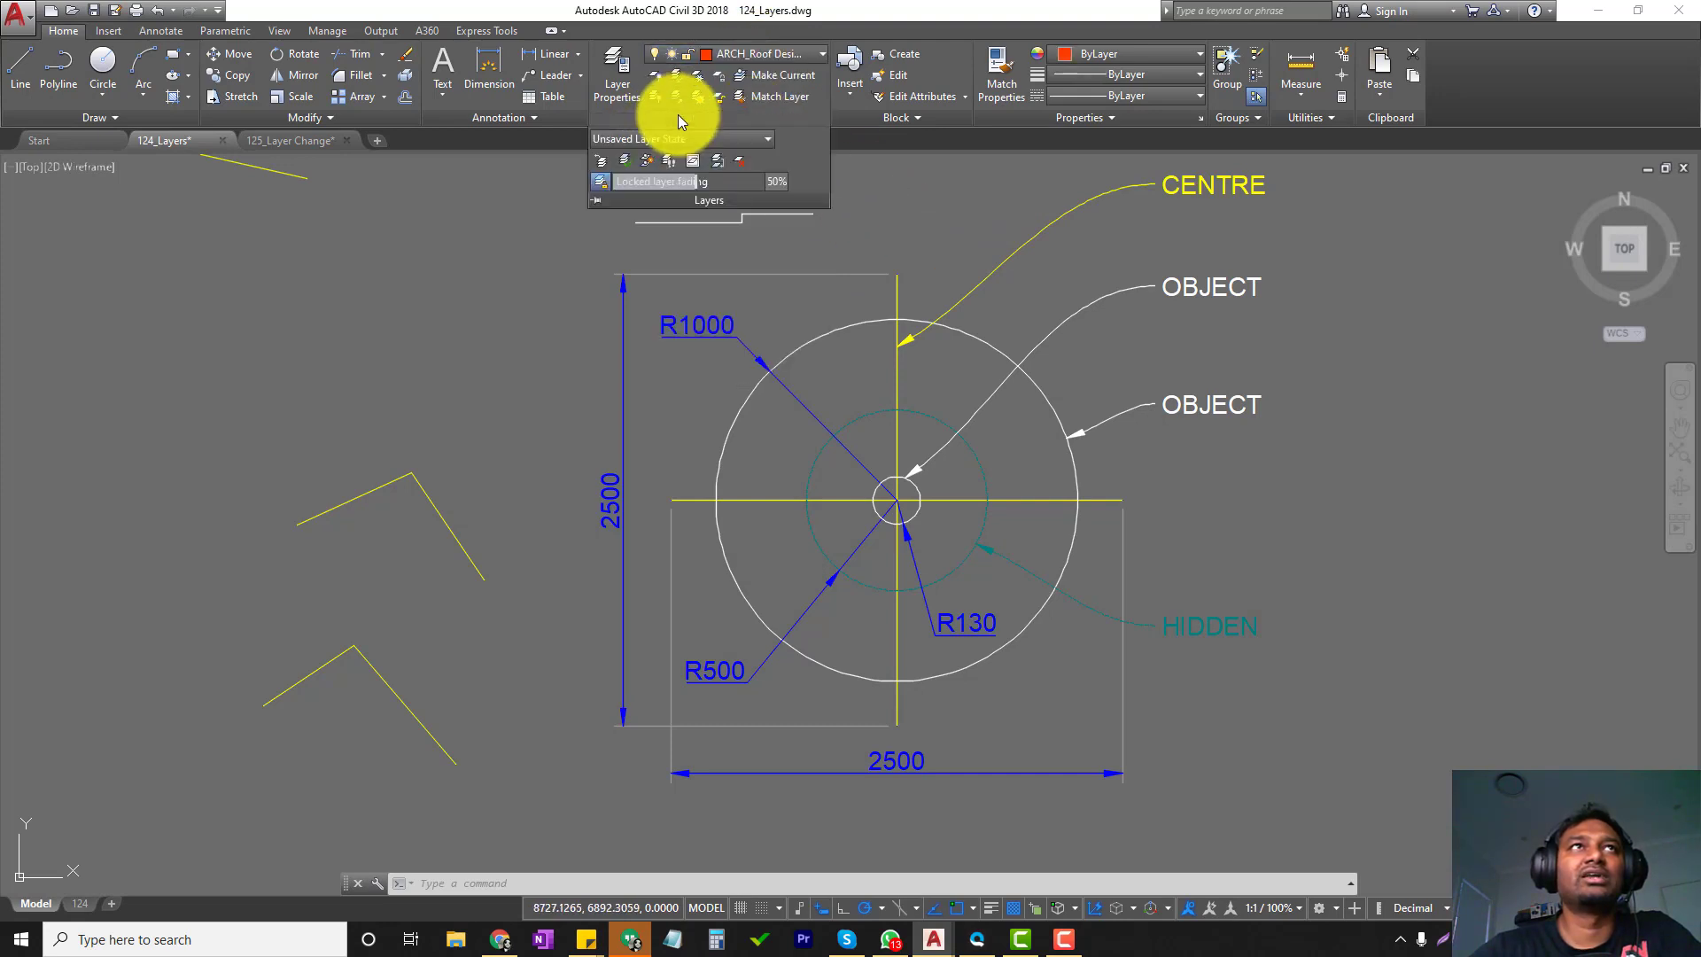
pyautogui.click(626, 161)
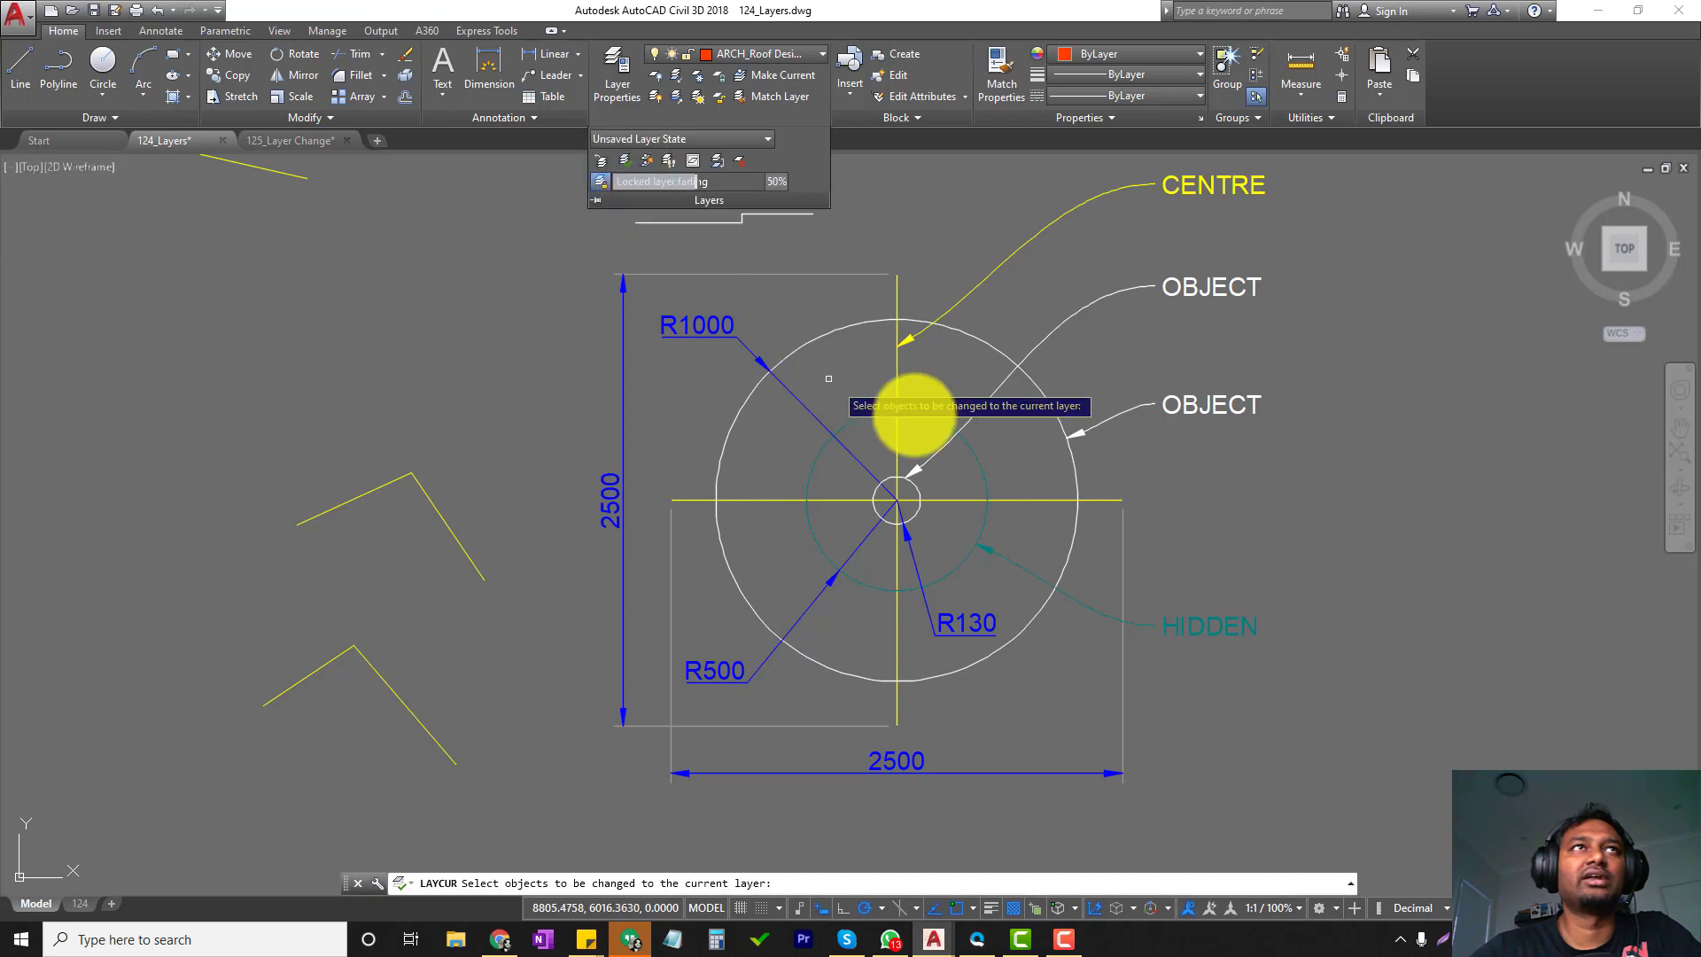
pyautogui.click(1055, 408)
pyautogui.press('Return')
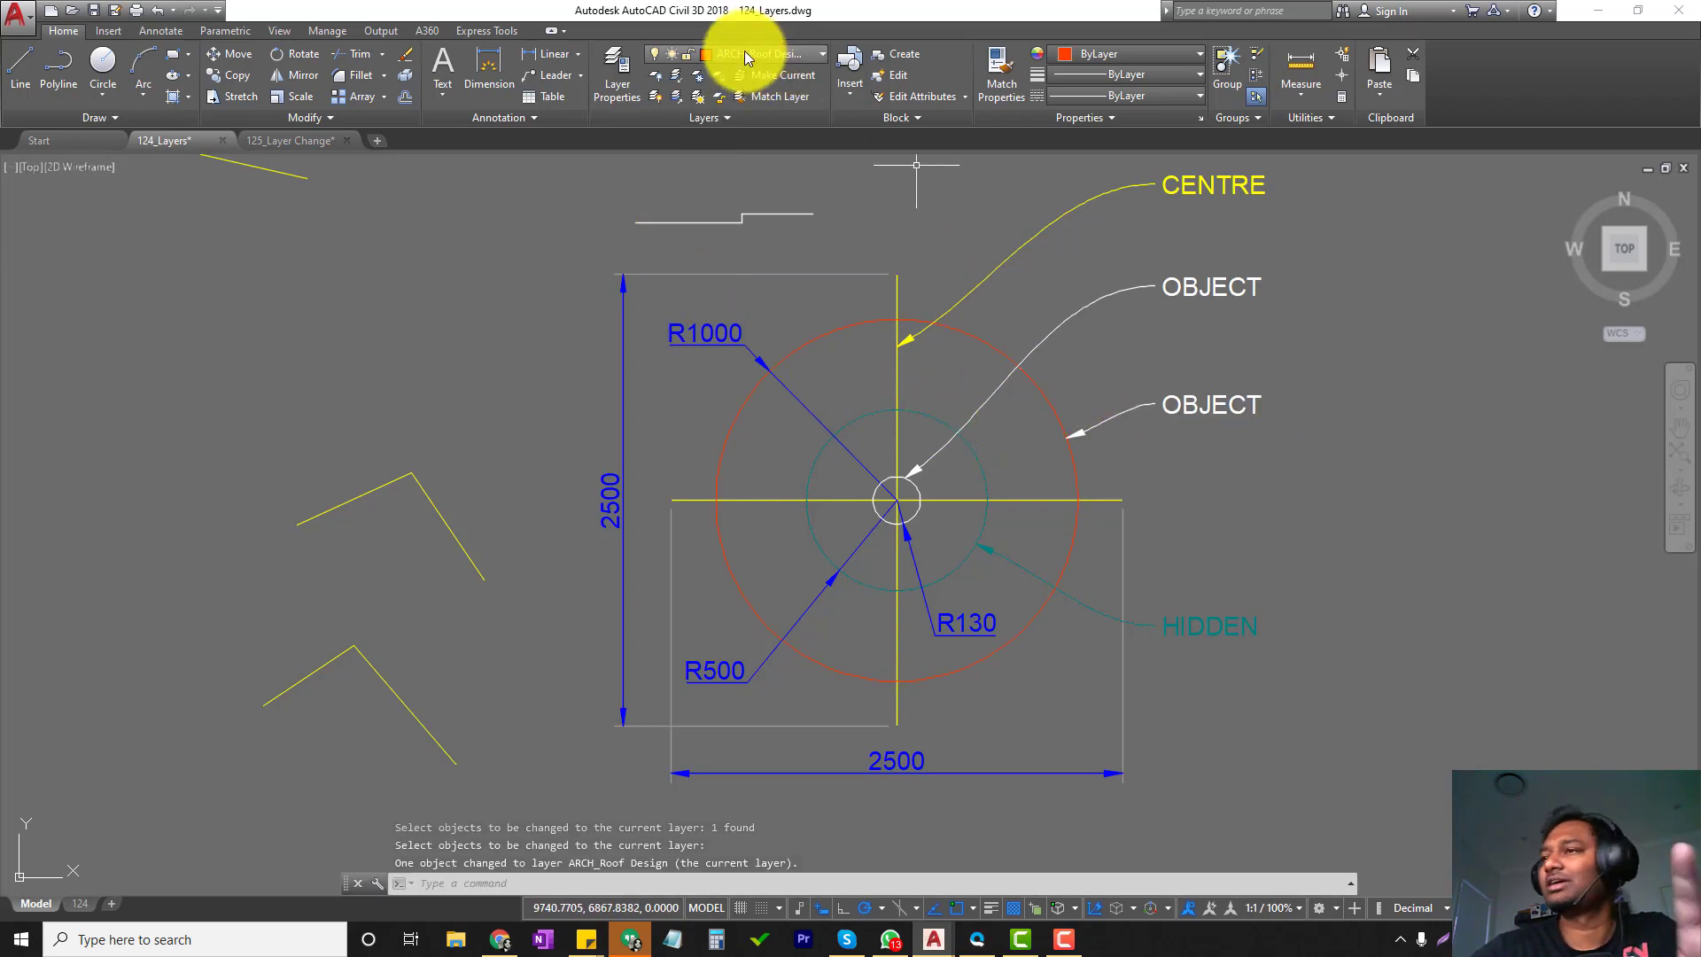
# Try to delete the large R1000 circle's layer with the Layer Delete tool by picking the circle, and leave the command.
pyautogui.click(689, 116)
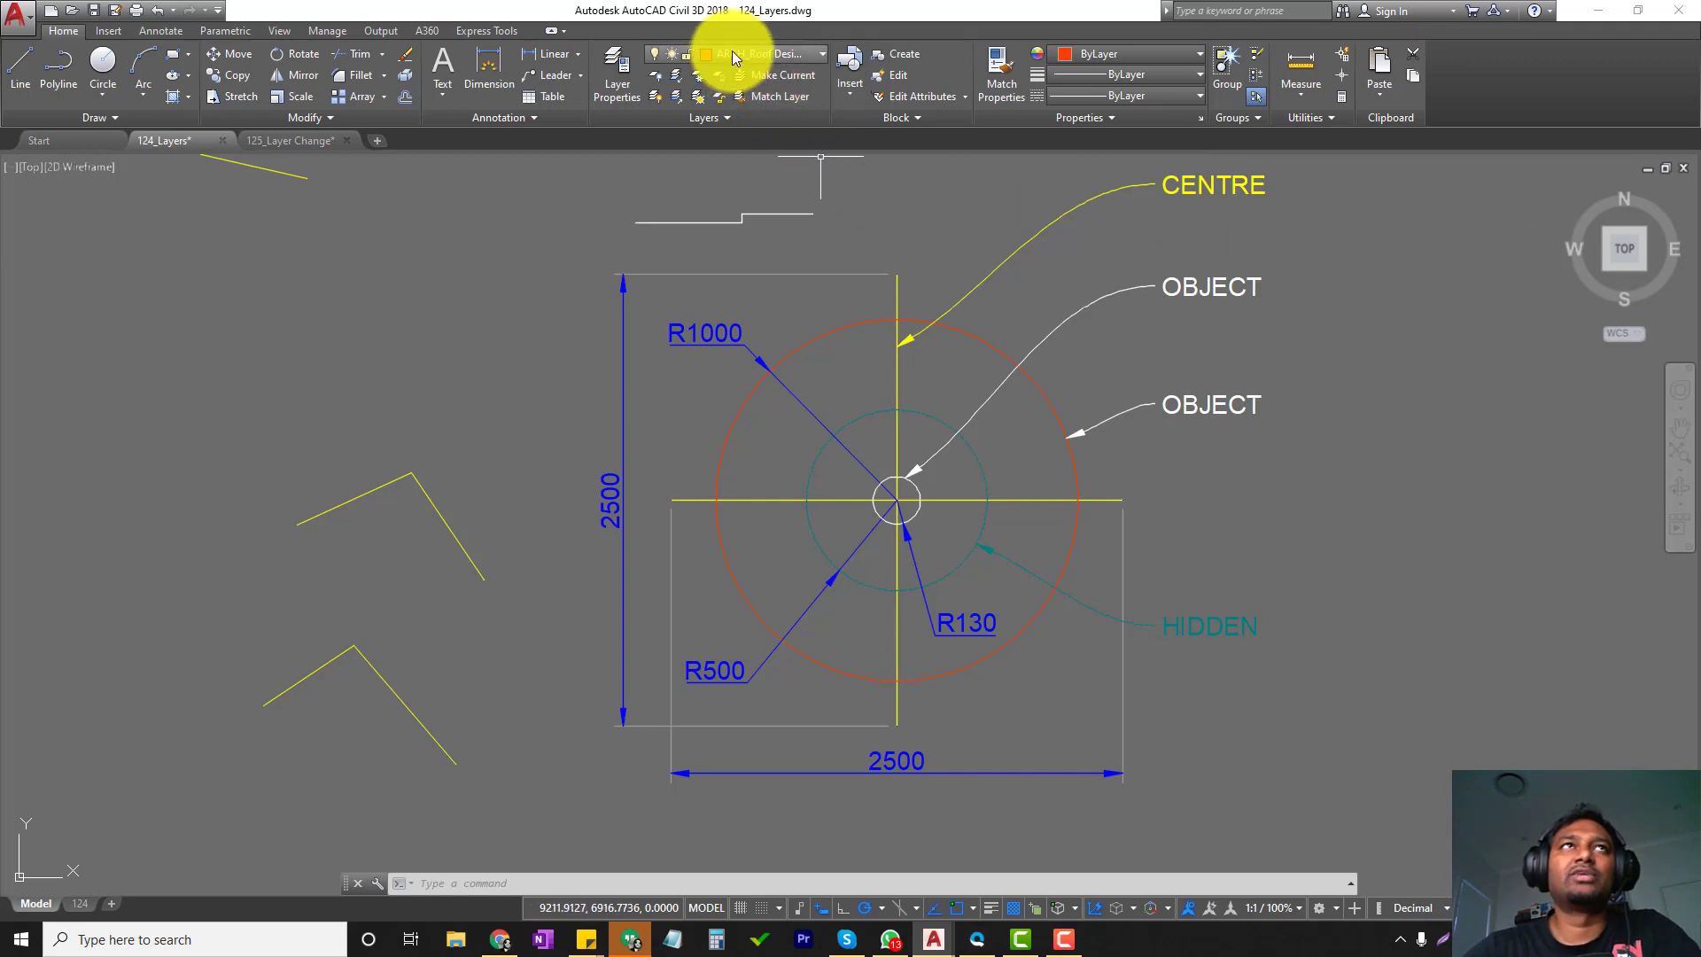
pyautogui.click(734, 115)
pyautogui.click(741, 163)
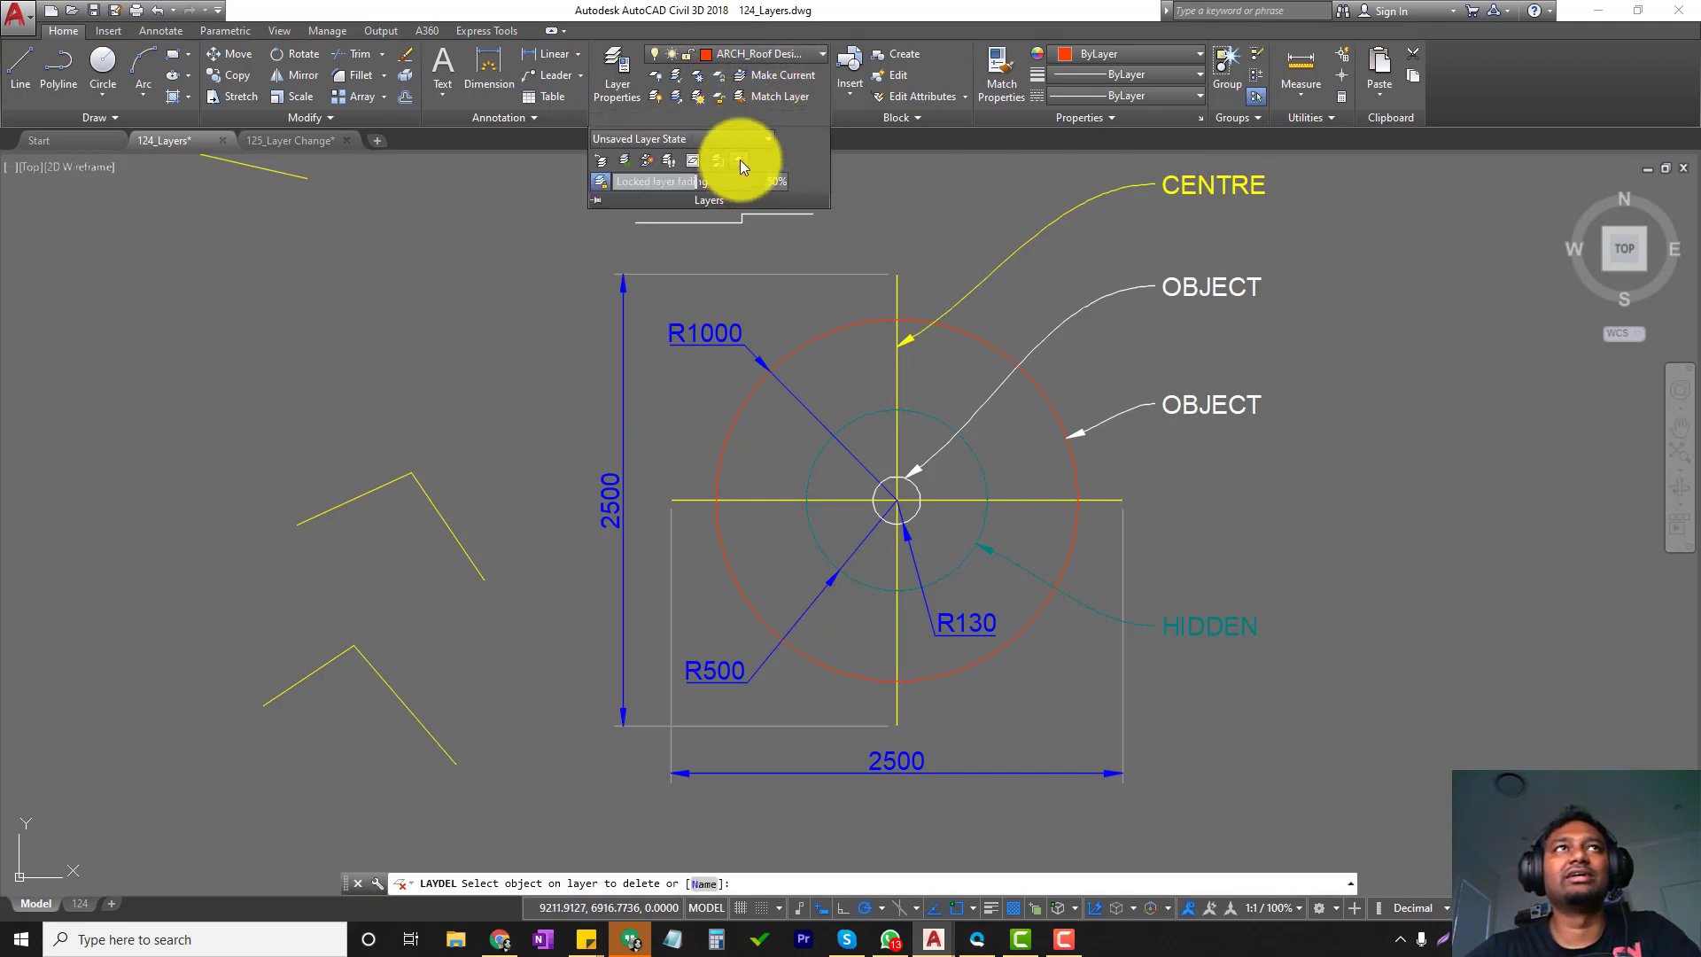
pyautogui.click(1054, 381)
pyautogui.rightClick(1063, 383)
pyautogui.press('Escape')
pyautogui.click(1072, 375)
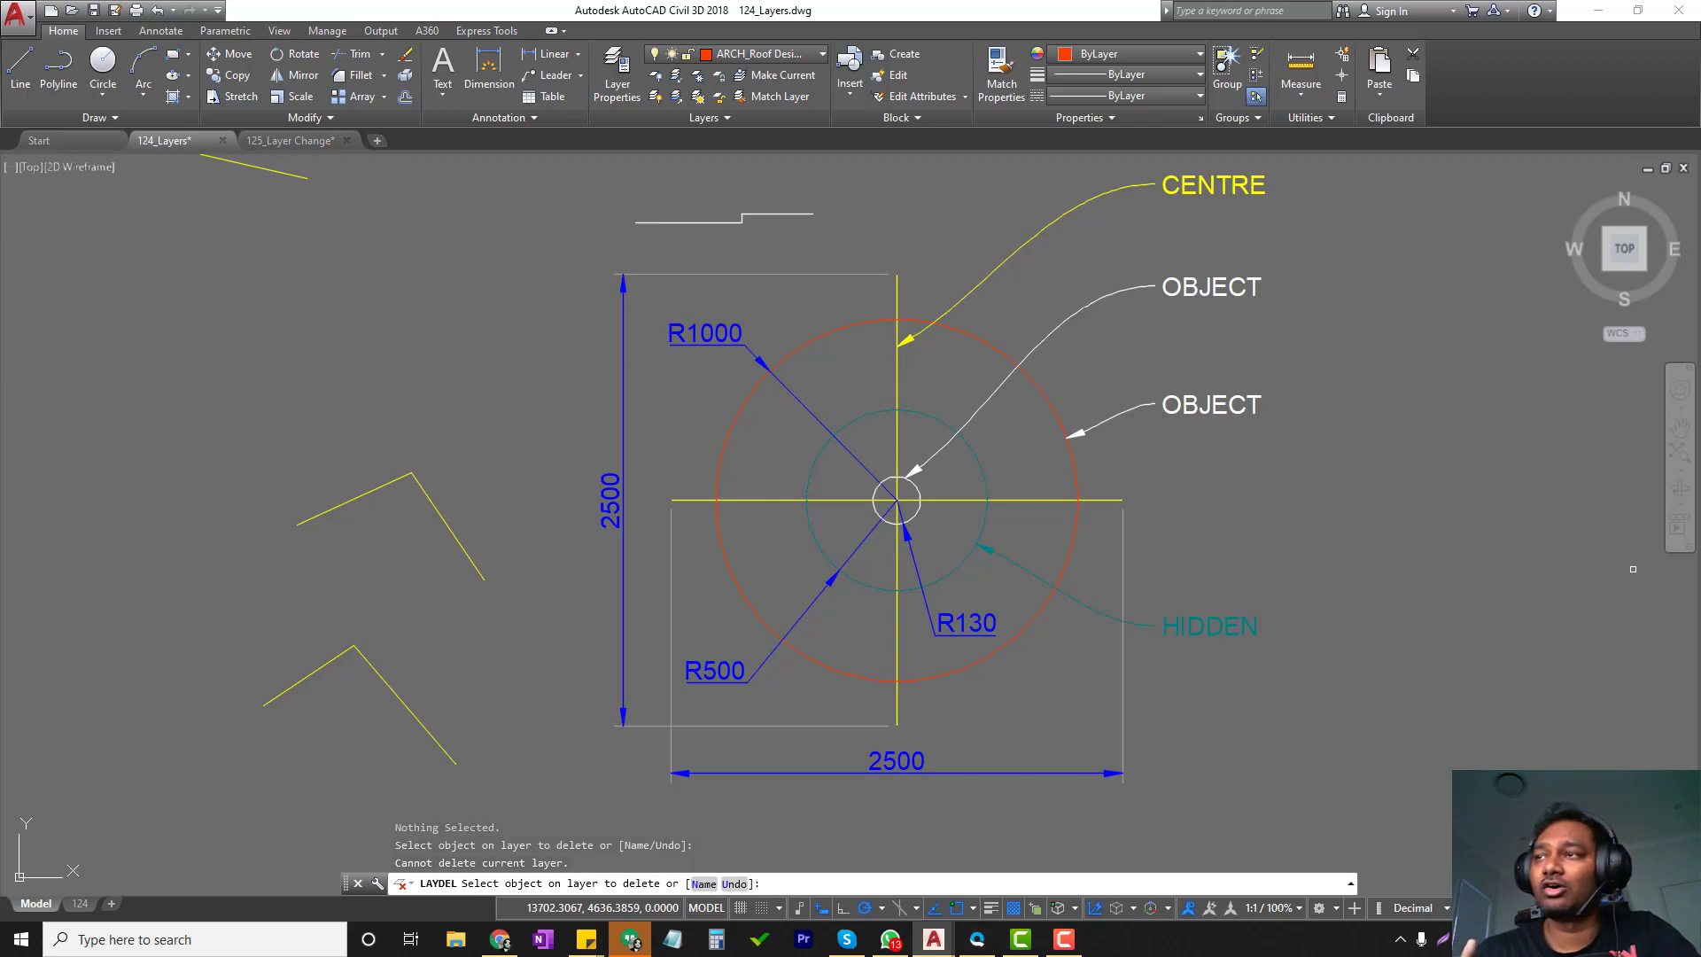
pyautogui.press('Escape')
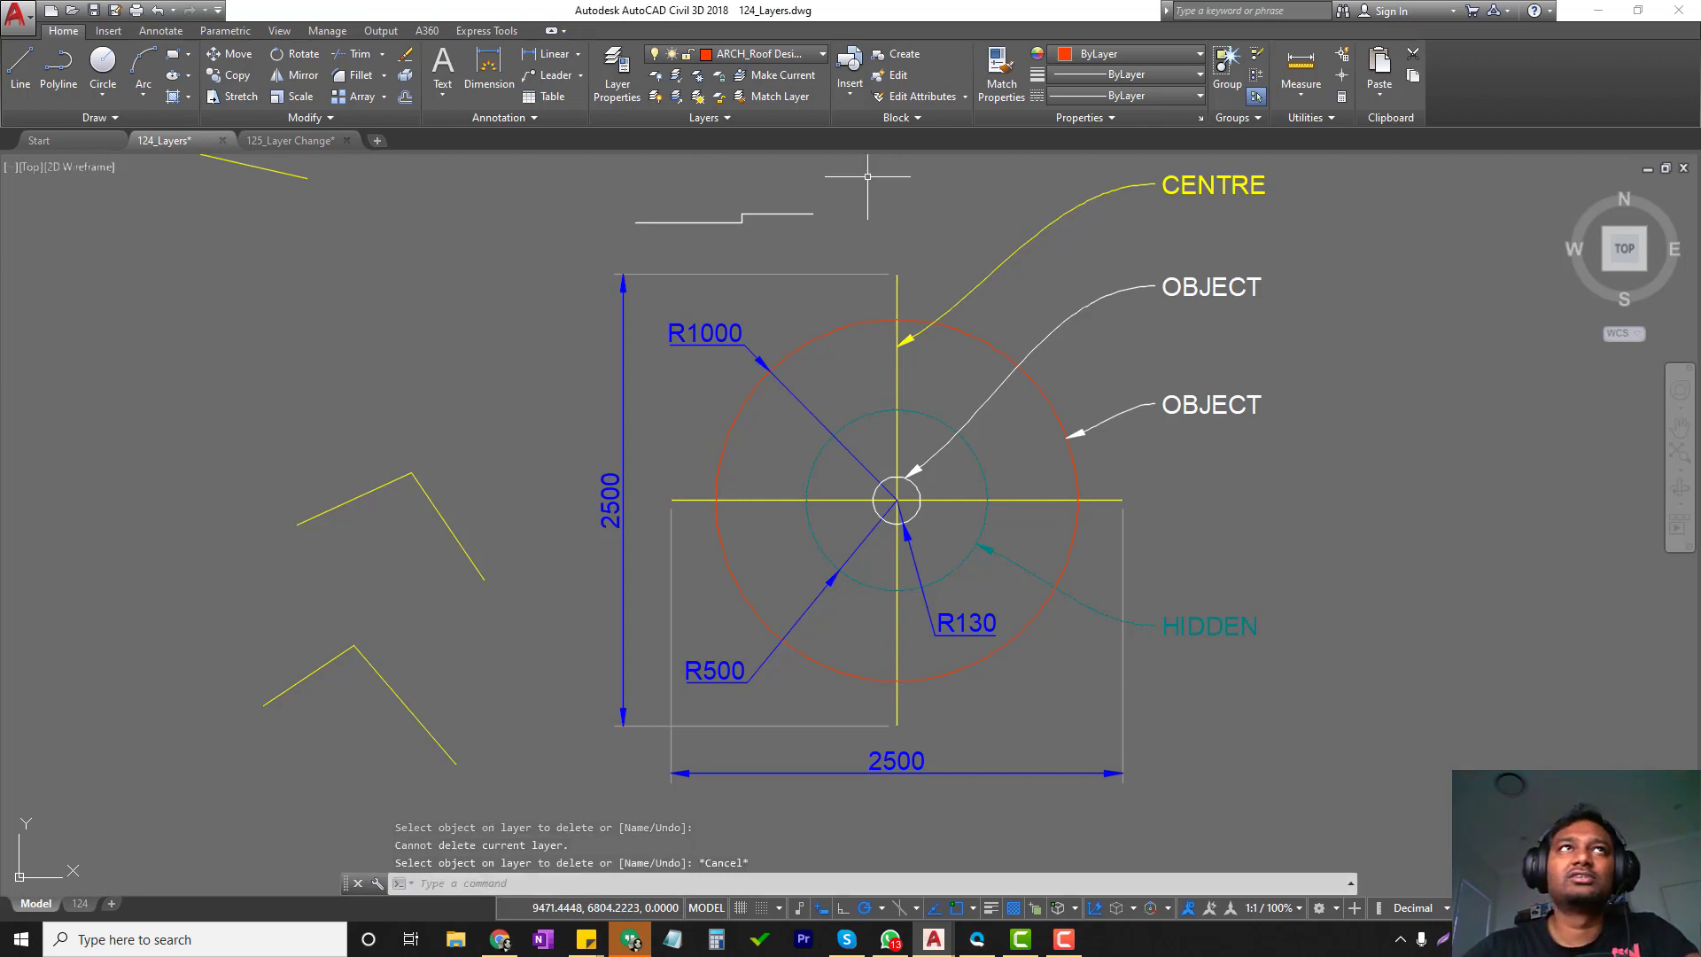
# Try to delete the DEFPOINTS layer in the Layer Properties Manager, and close the manager.
pyautogui.click(620, 64)
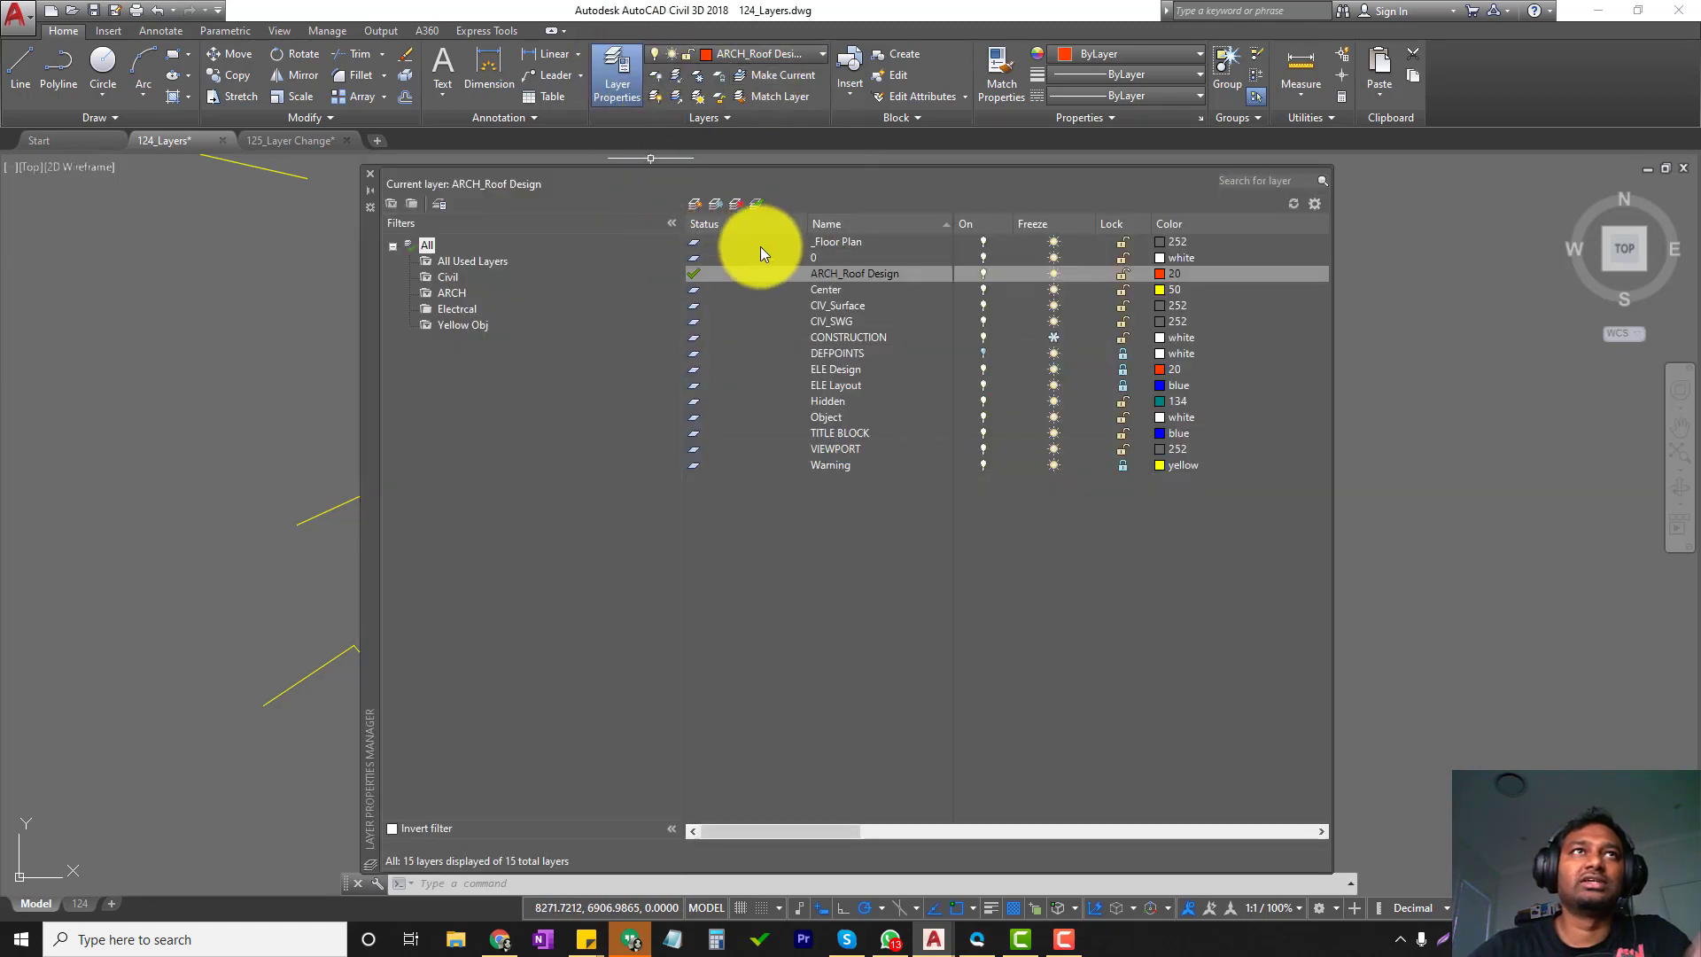
pyautogui.click(838, 353)
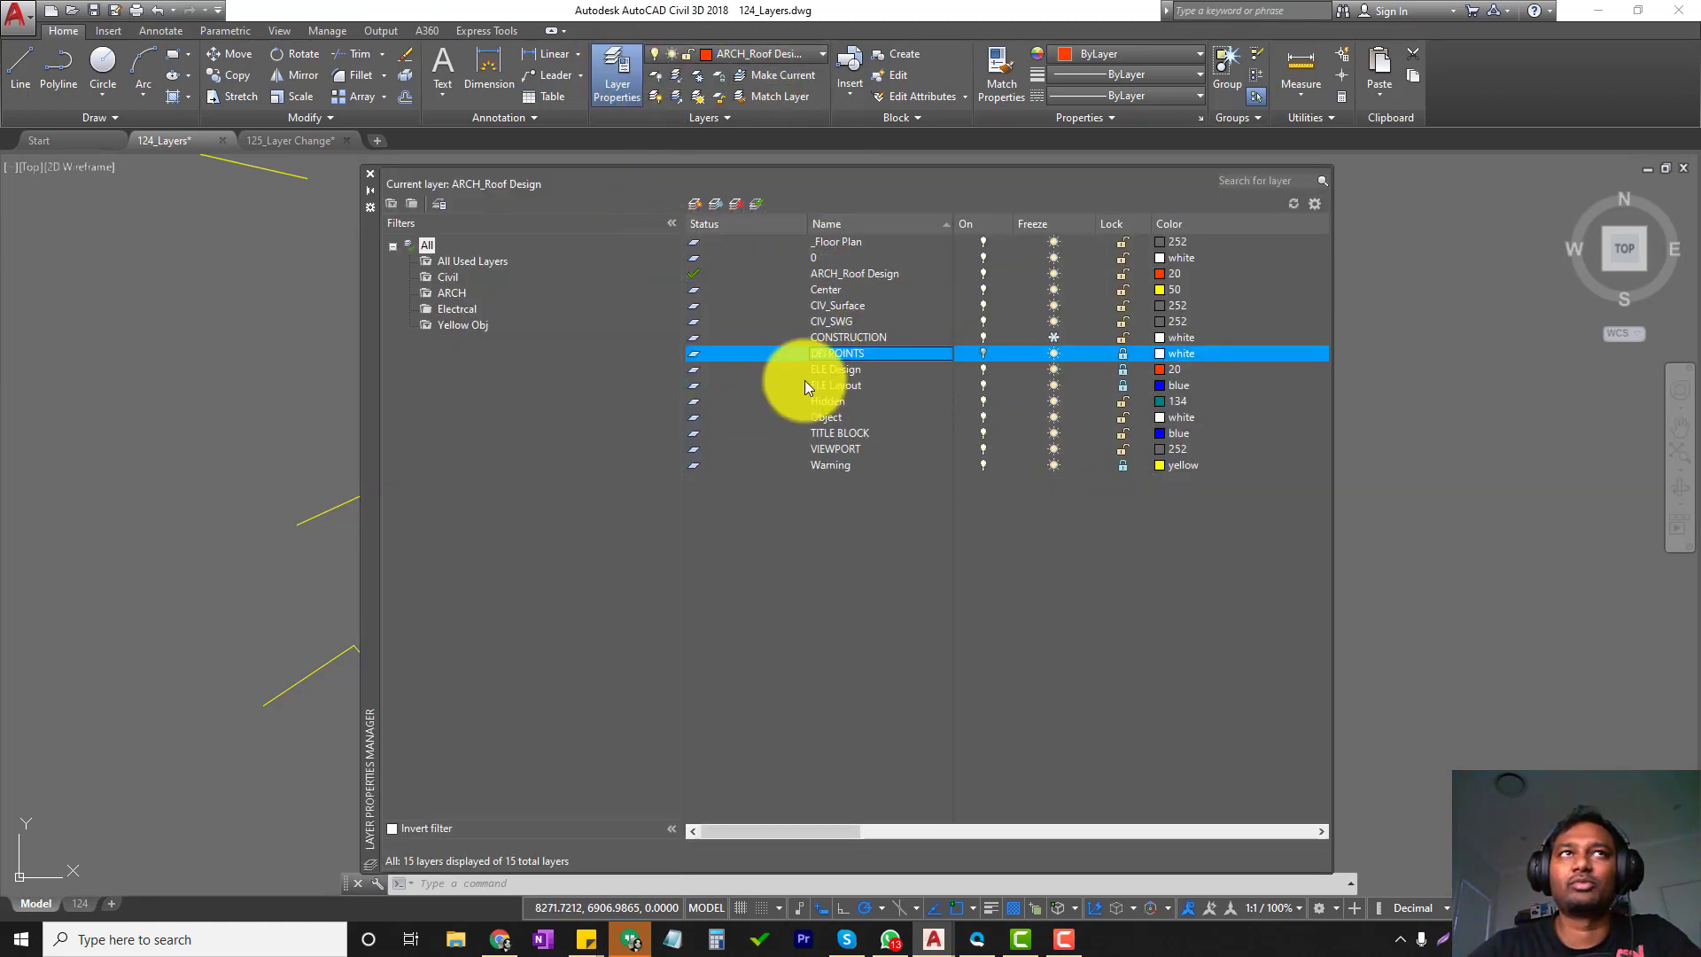
pyautogui.rightClick(833, 351)
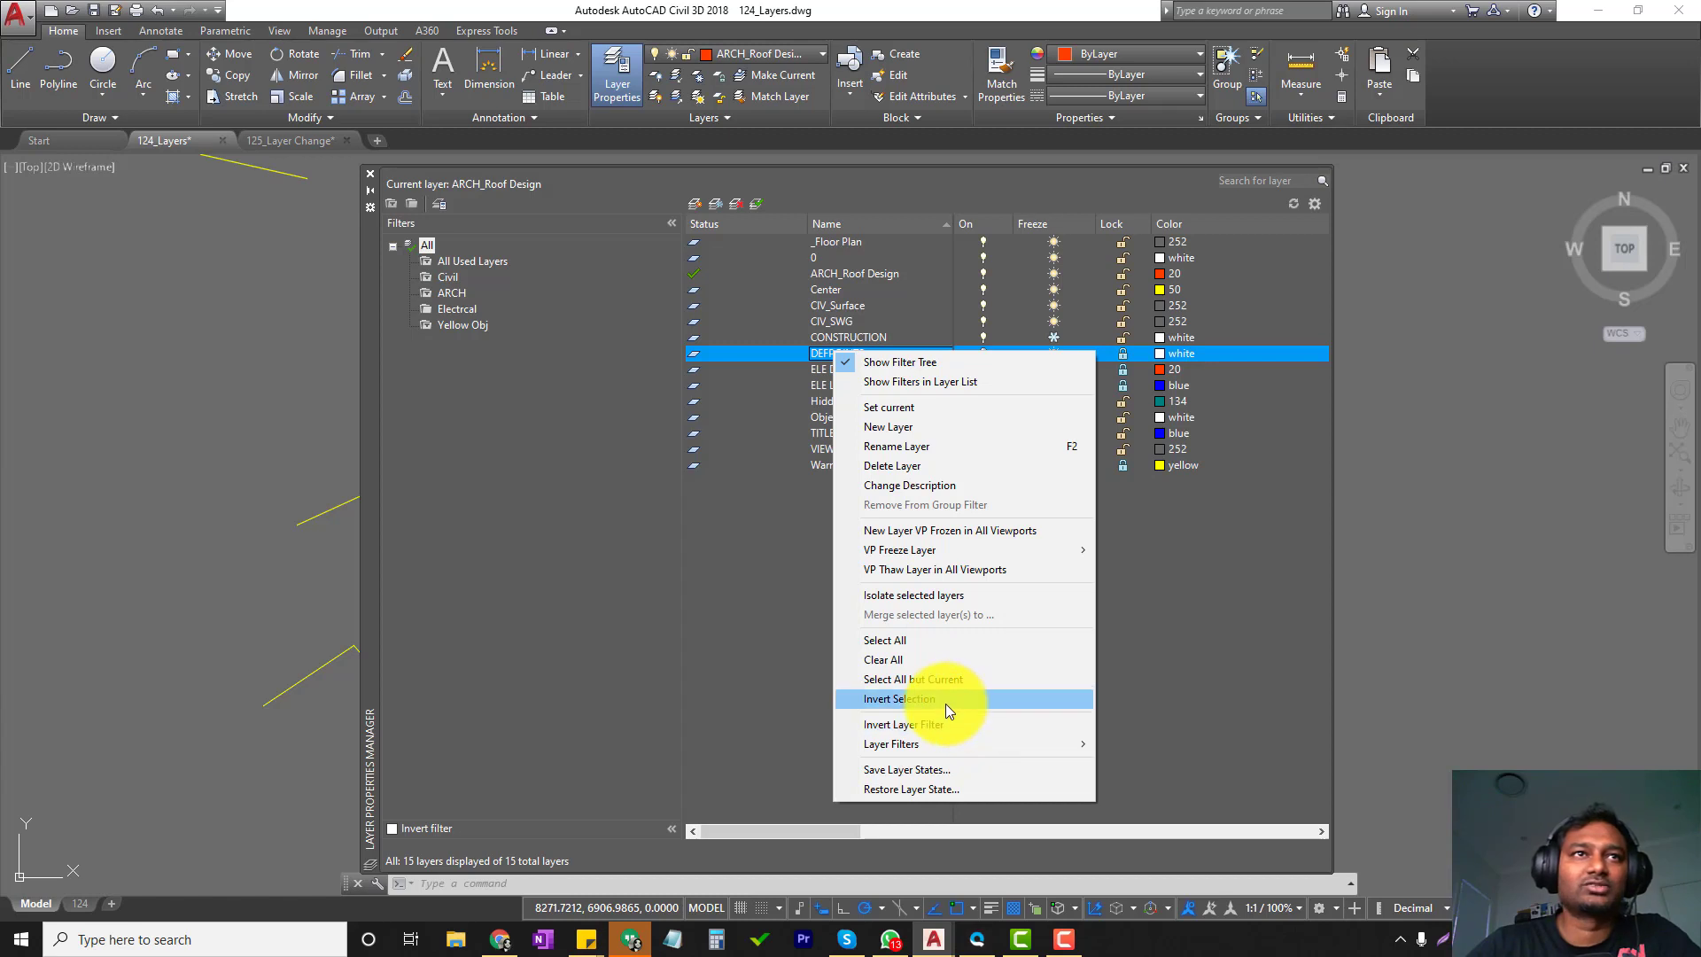
pyautogui.click(902, 466)
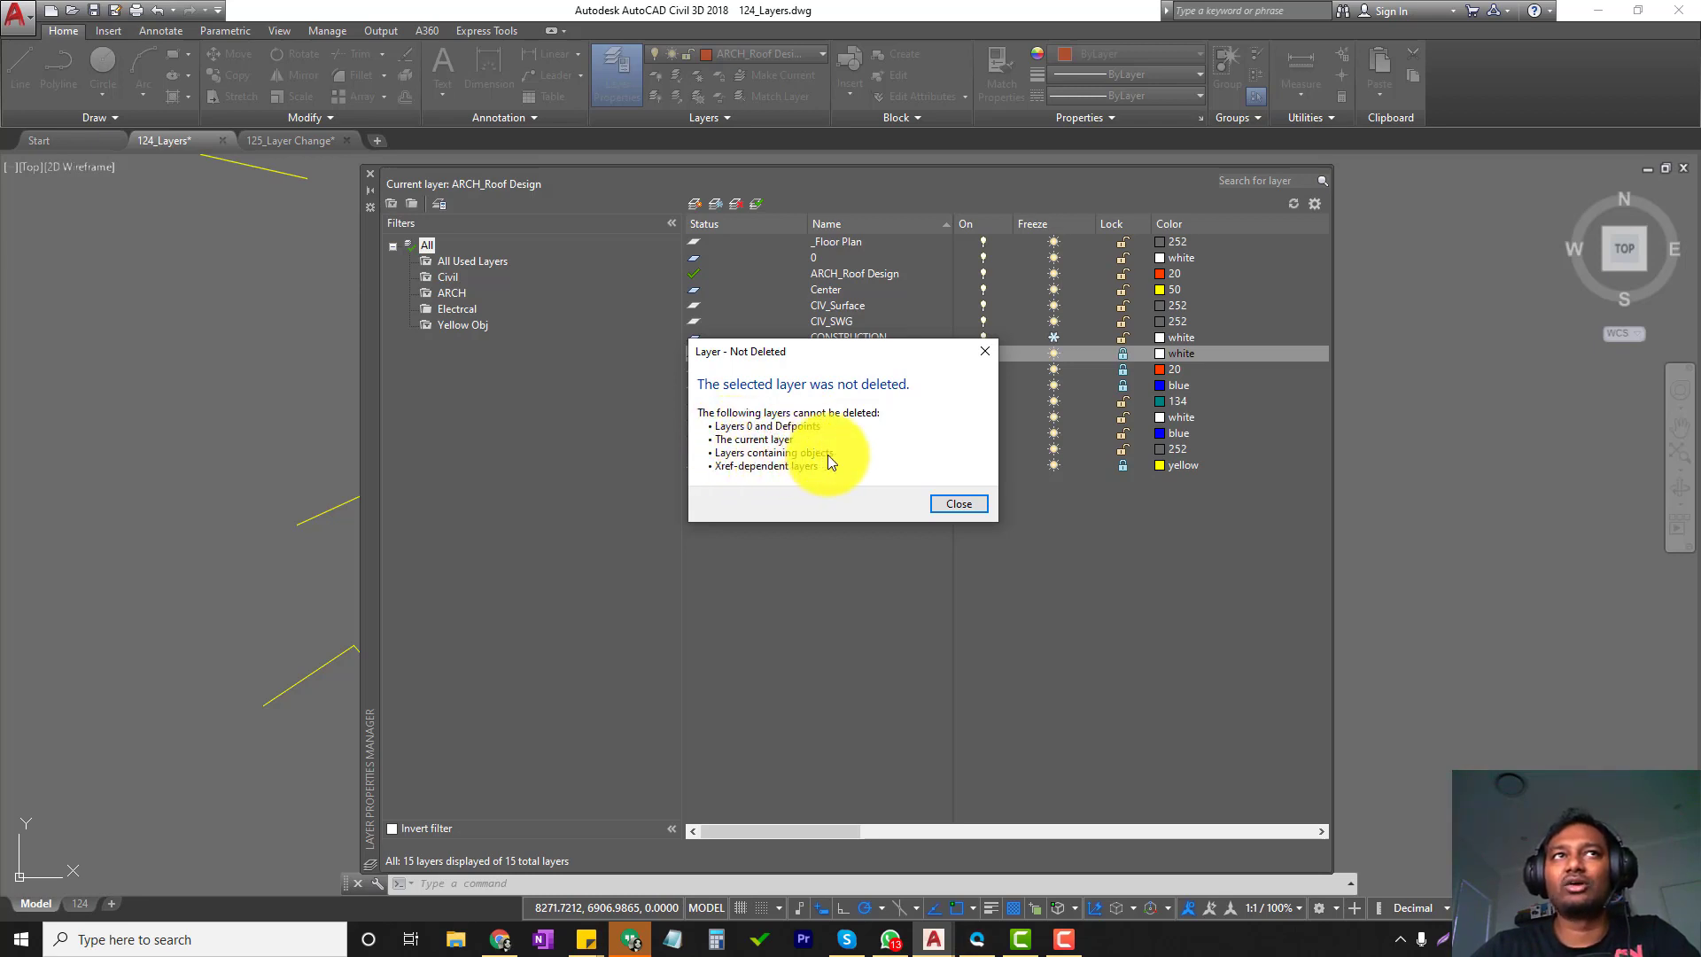
pyautogui.click(954, 505)
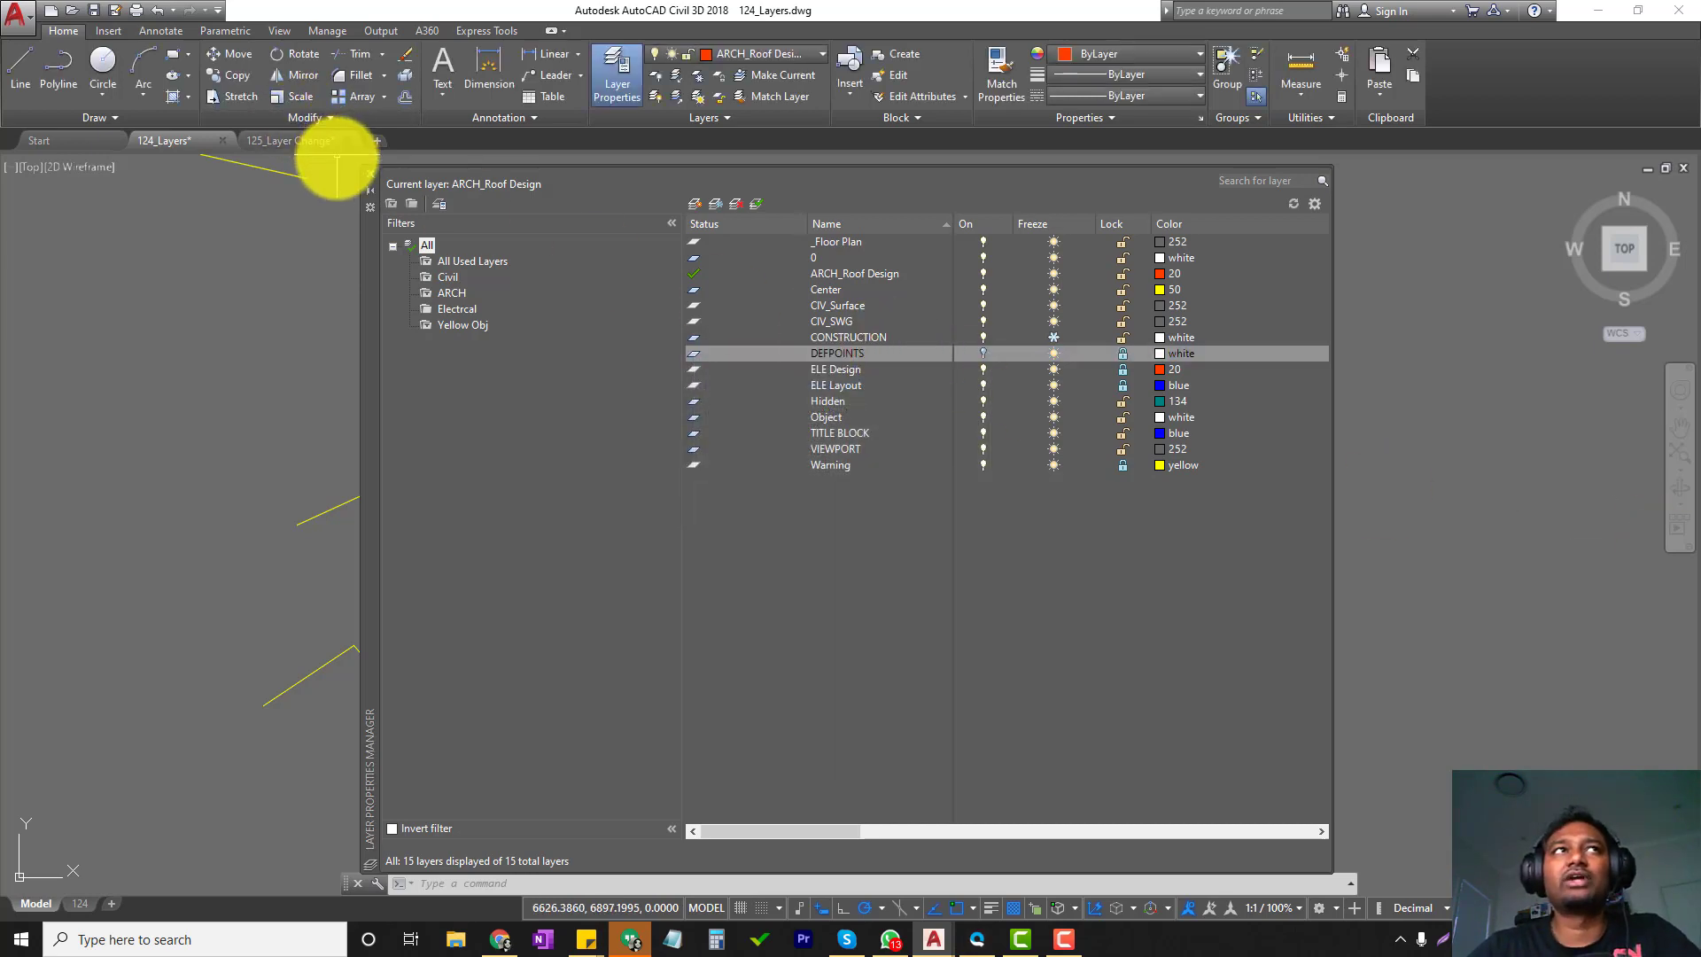
pyautogui.click(370, 174)
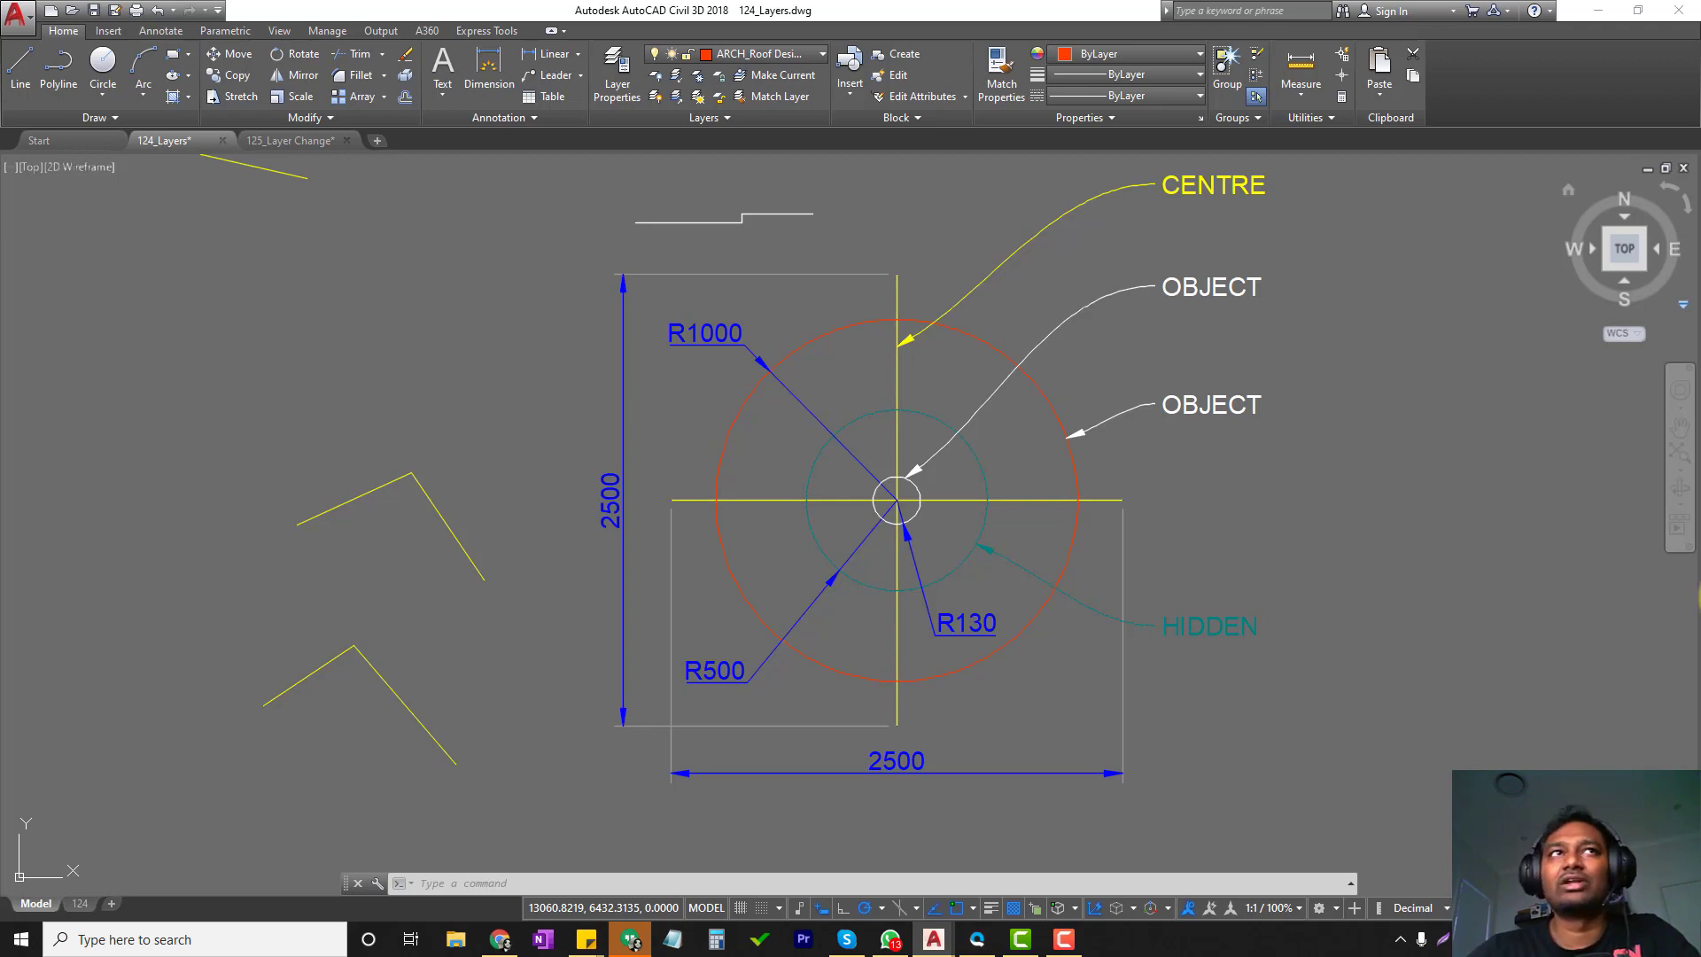
# Select the vertical 2500 dimension to check its layer.
pyautogui.click(664, 273)
pyautogui.click(606, 291)
pyautogui.click(1150, 429)
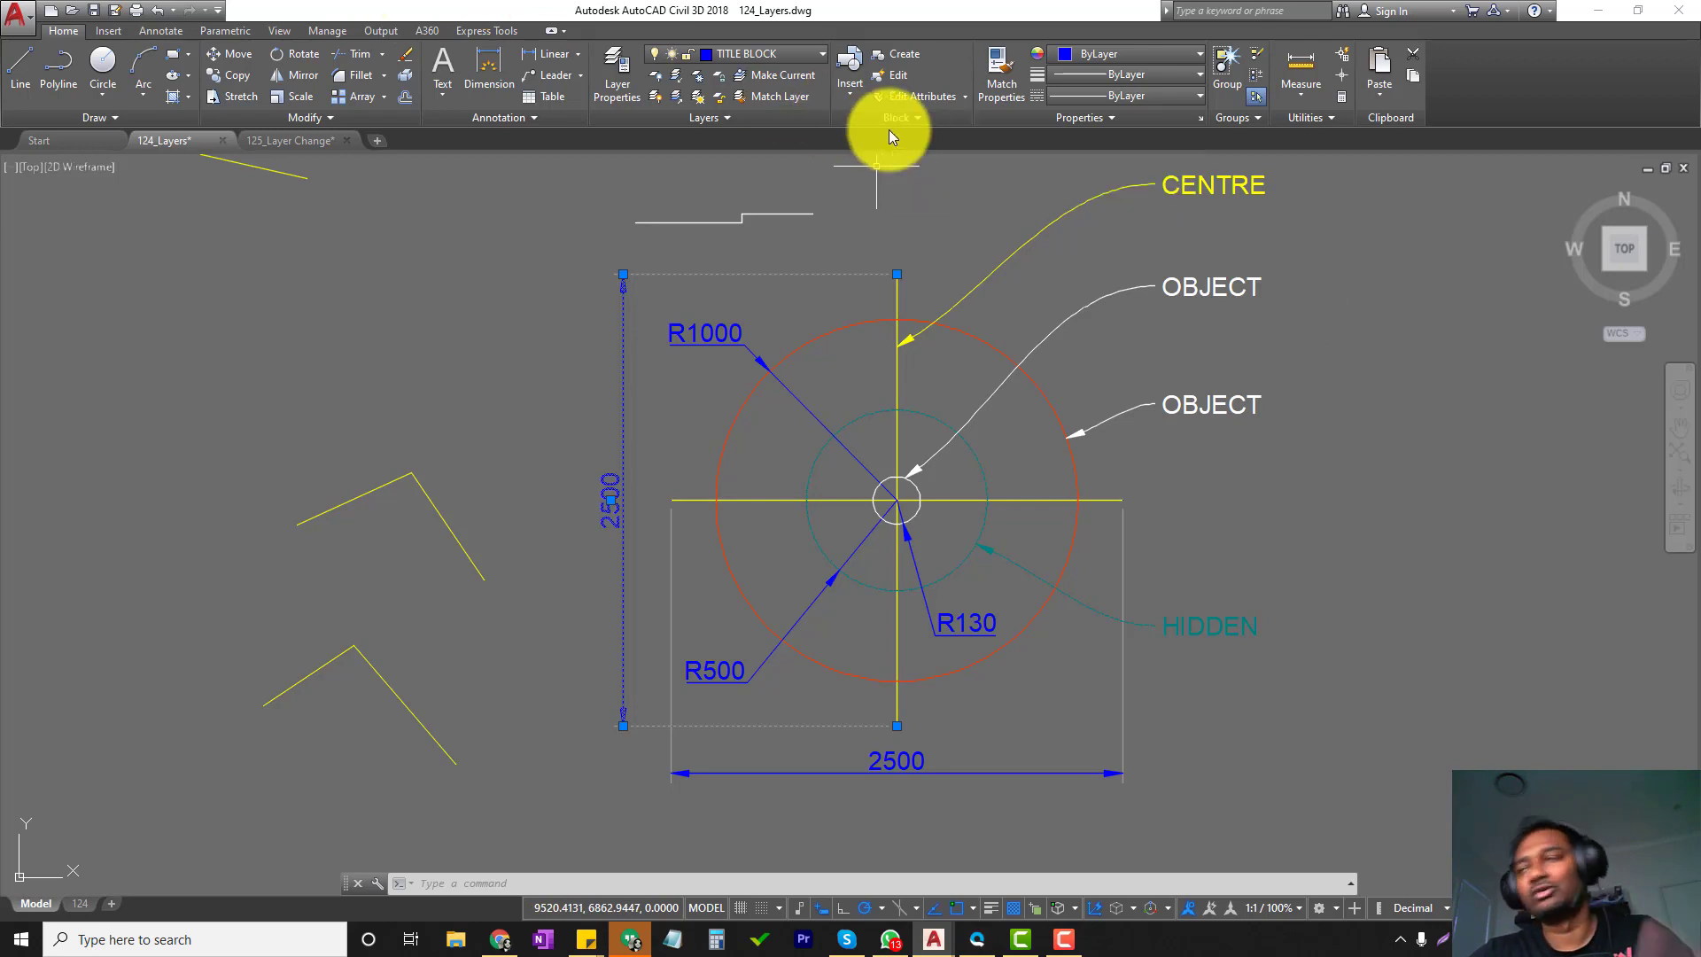
# Examine the index color choices for the ARCH_Roof Design layer in the Layer Properties Manager, and close it.
pyautogui.click(622, 71)
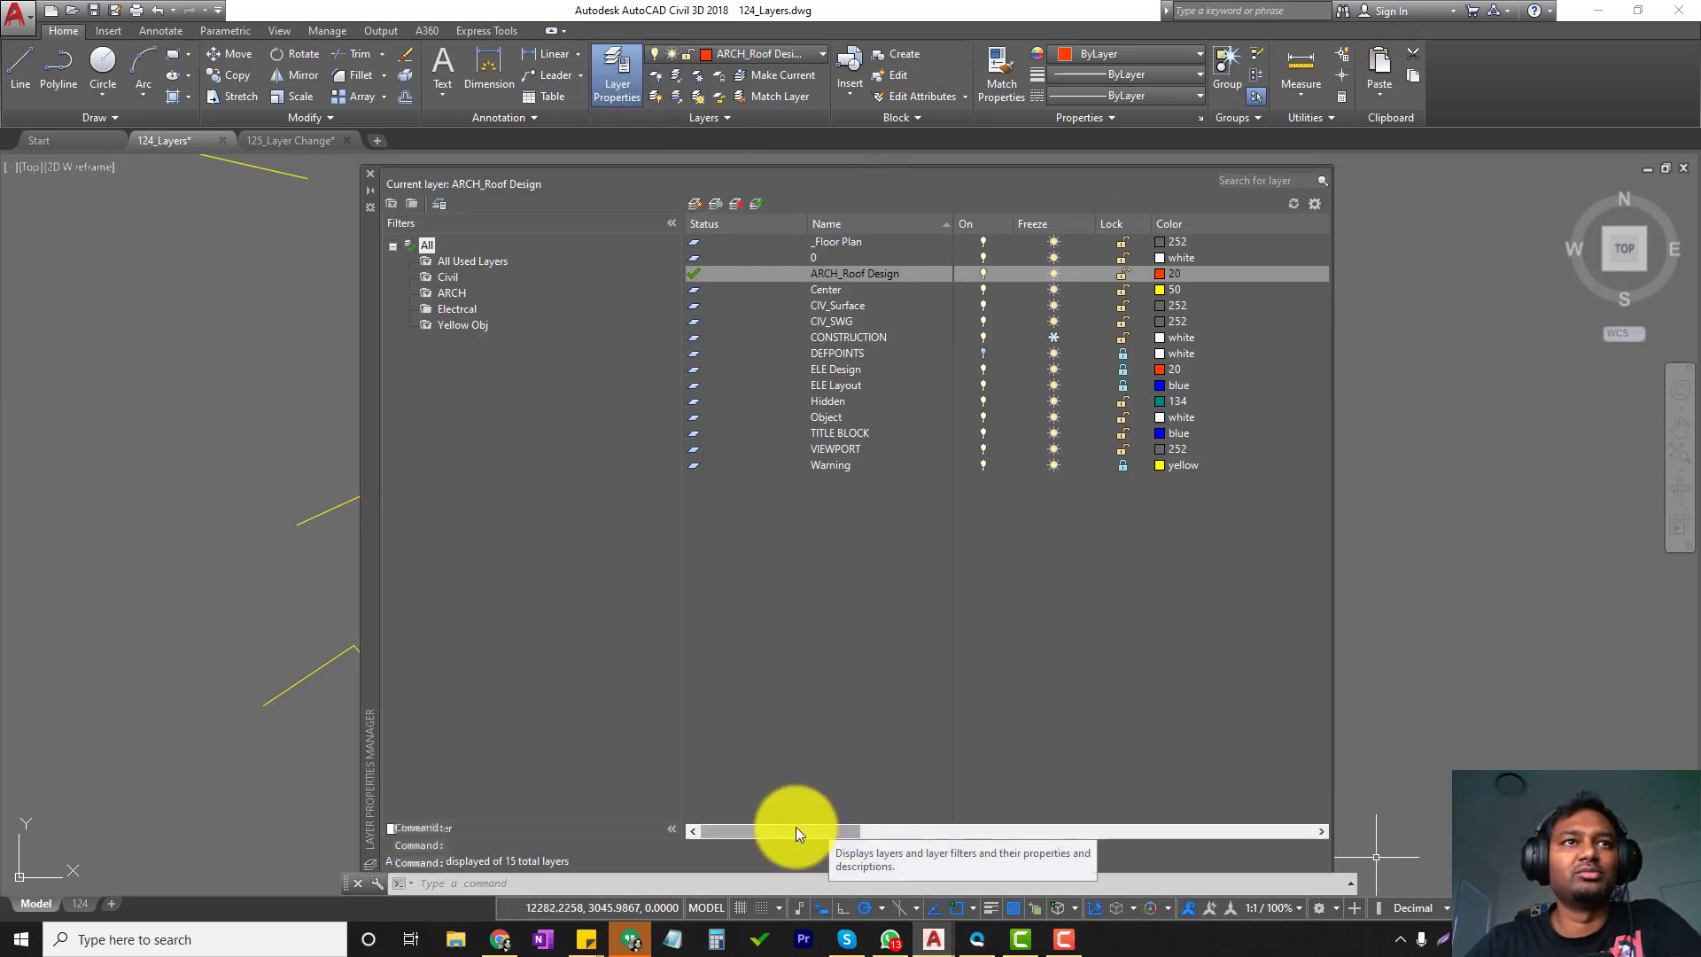
pyautogui.moveTo(796, 828); pyautogui.dragTo(705, 820)
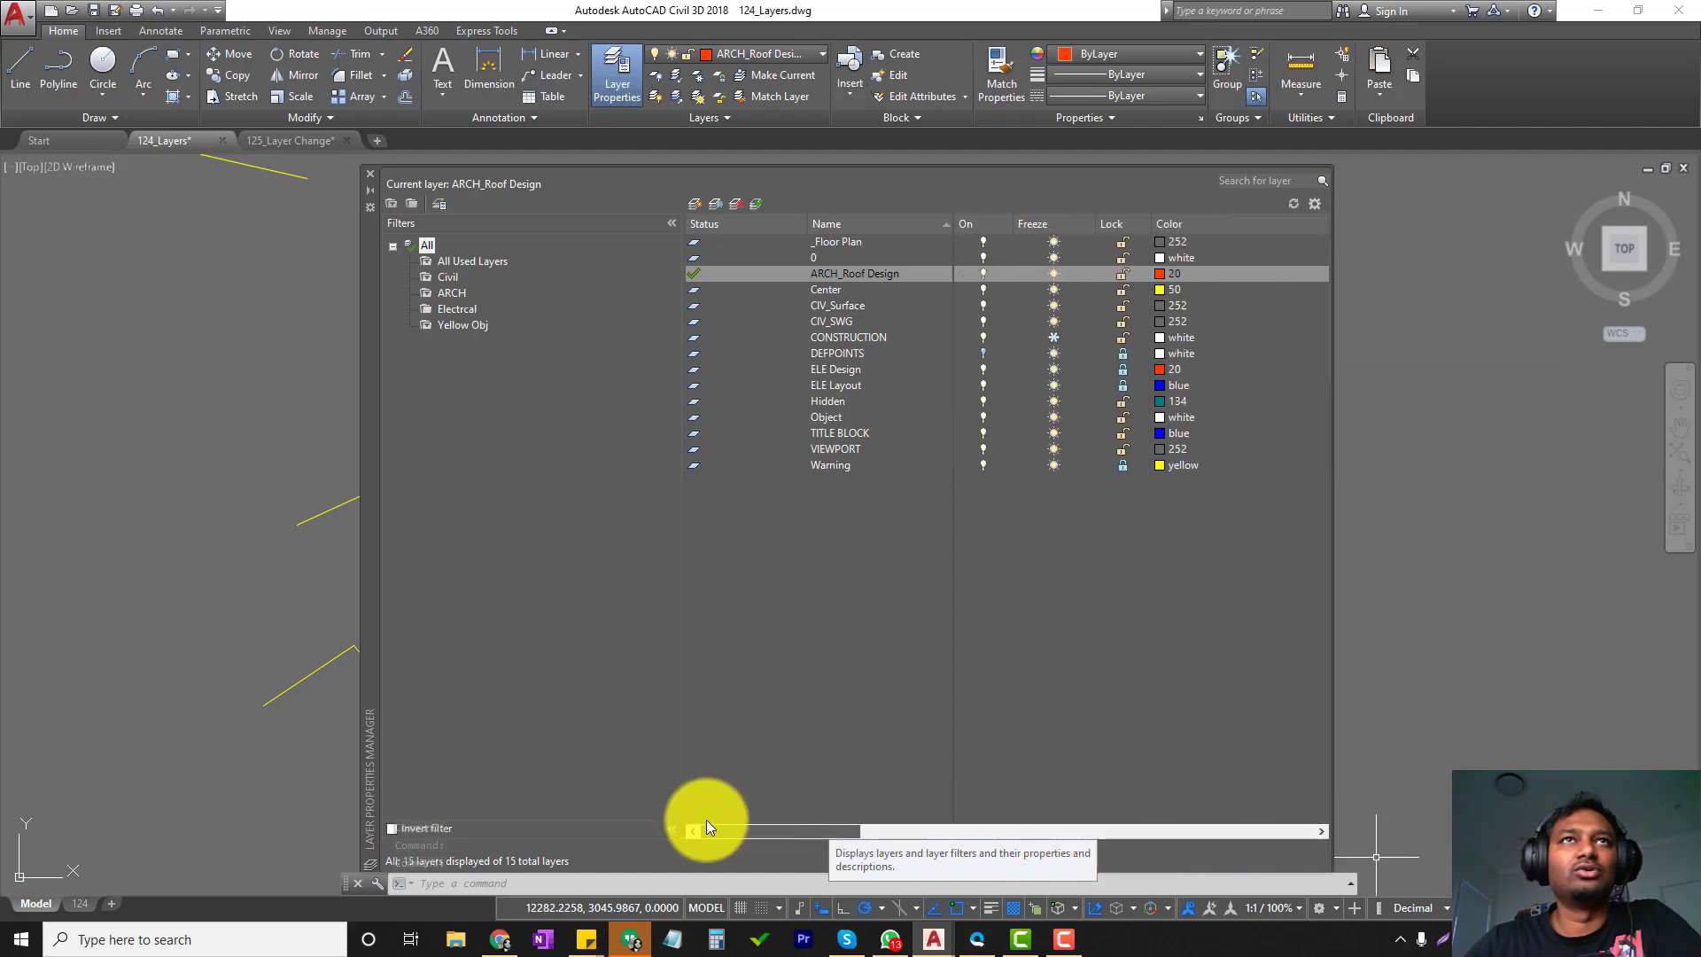
pyautogui.click(1159, 271)
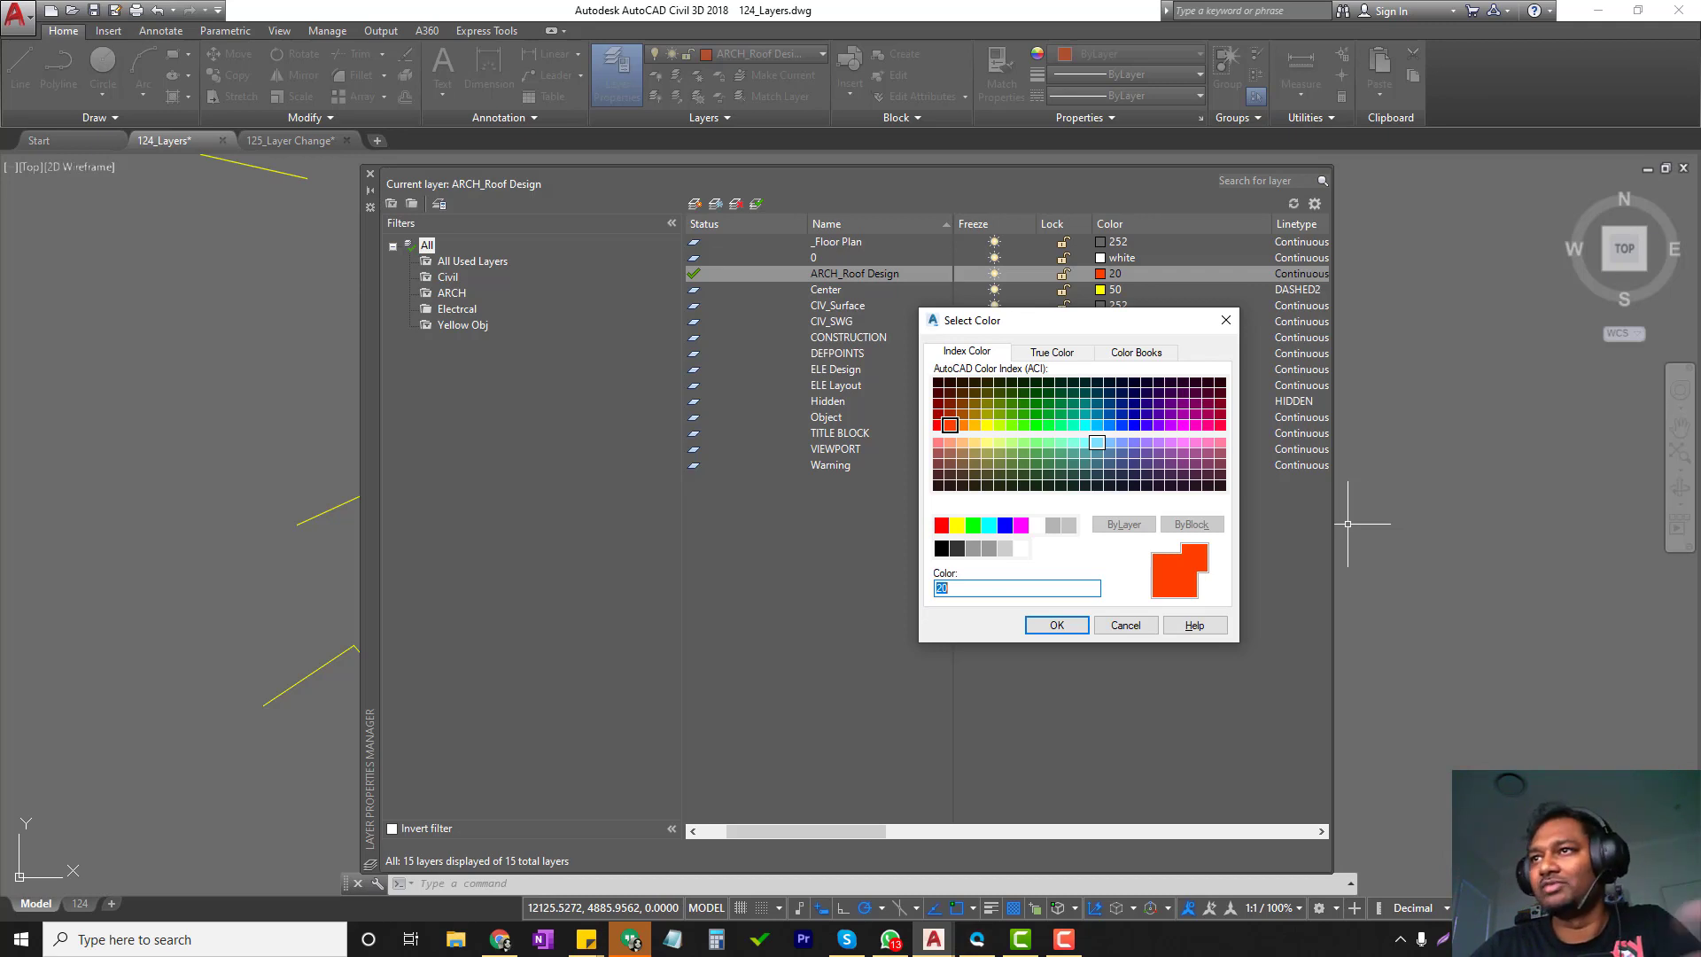
pyautogui.click(1077, 625)
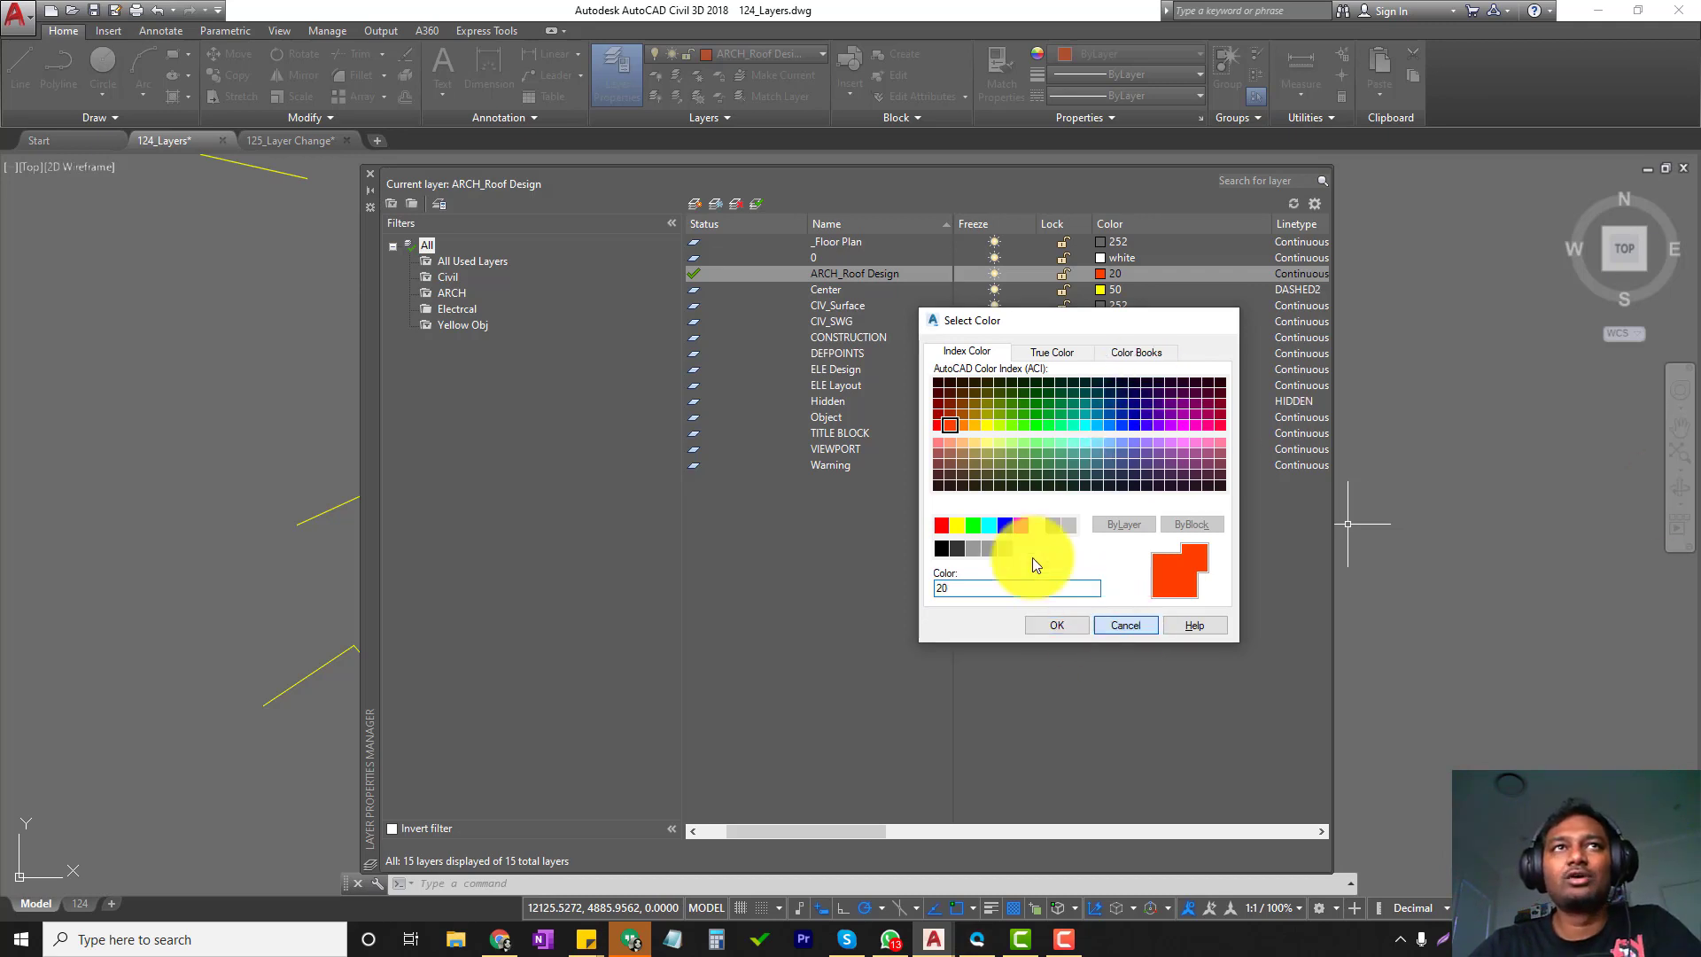
pyautogui.click(371, 175)
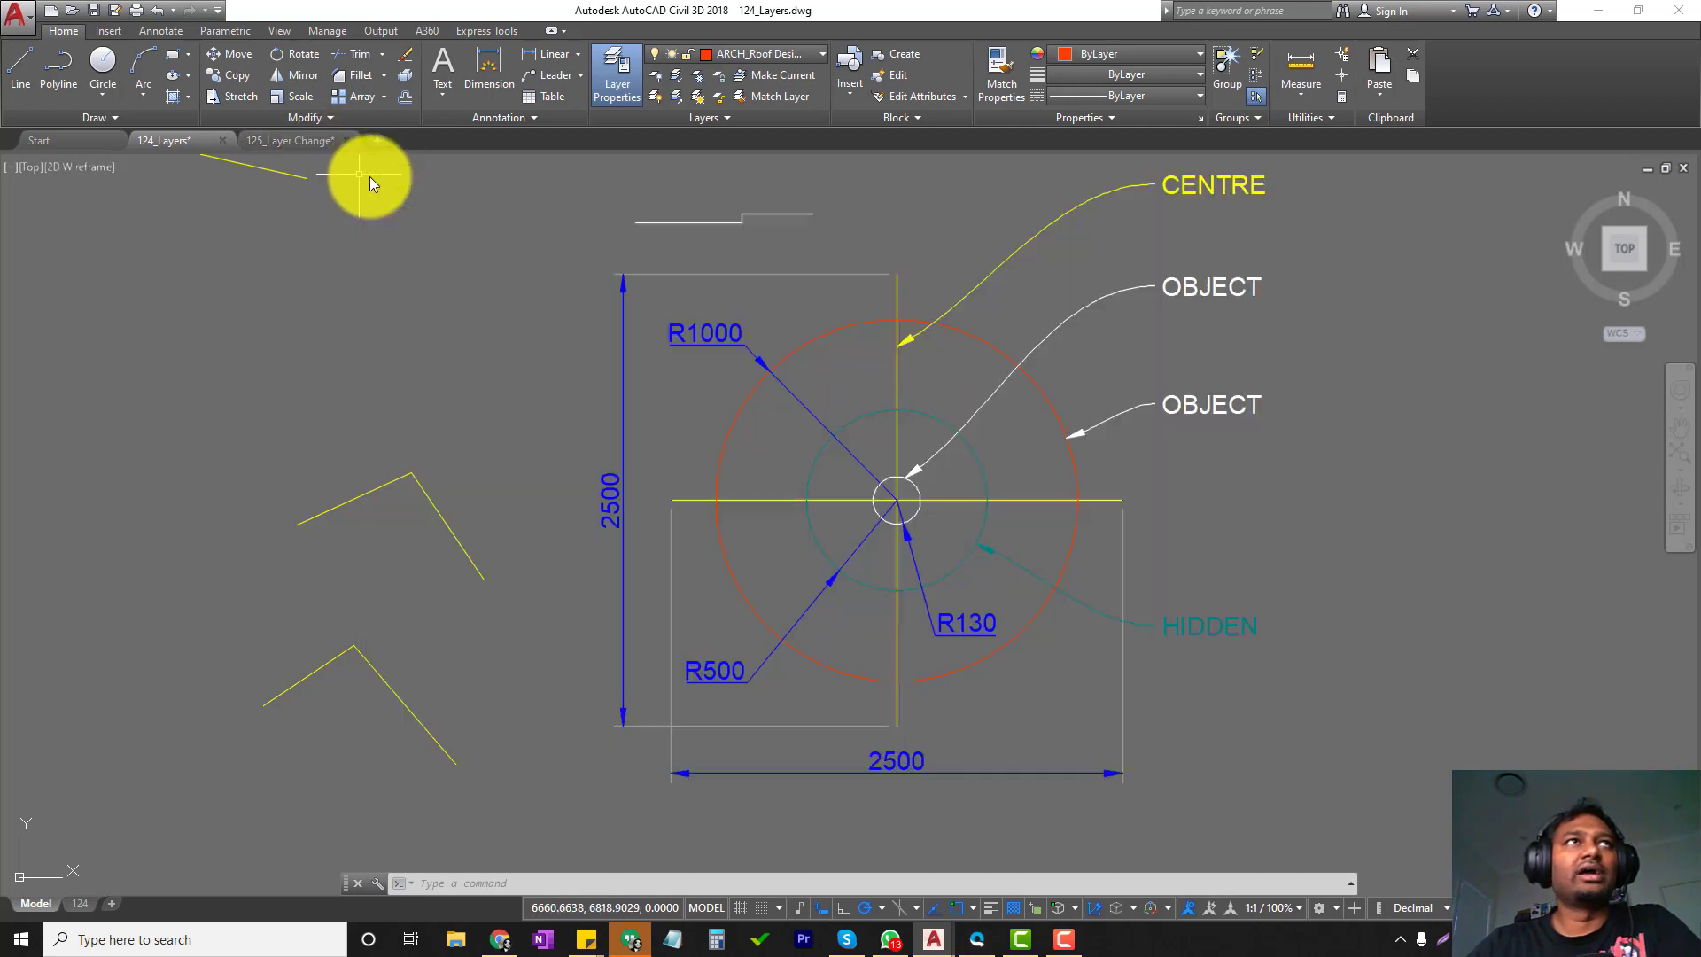